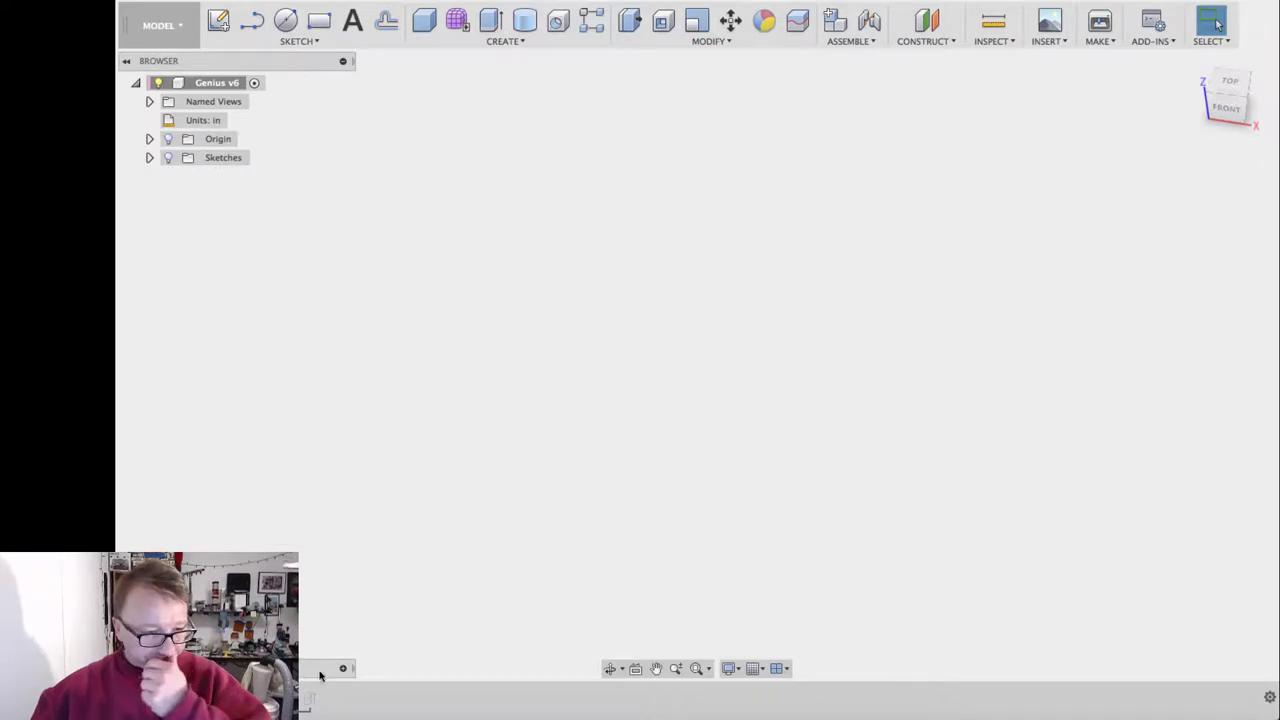
Step: Show Sketch1 with the Genius at Work sign on the canvas and start editing it
left_click(149, 158)
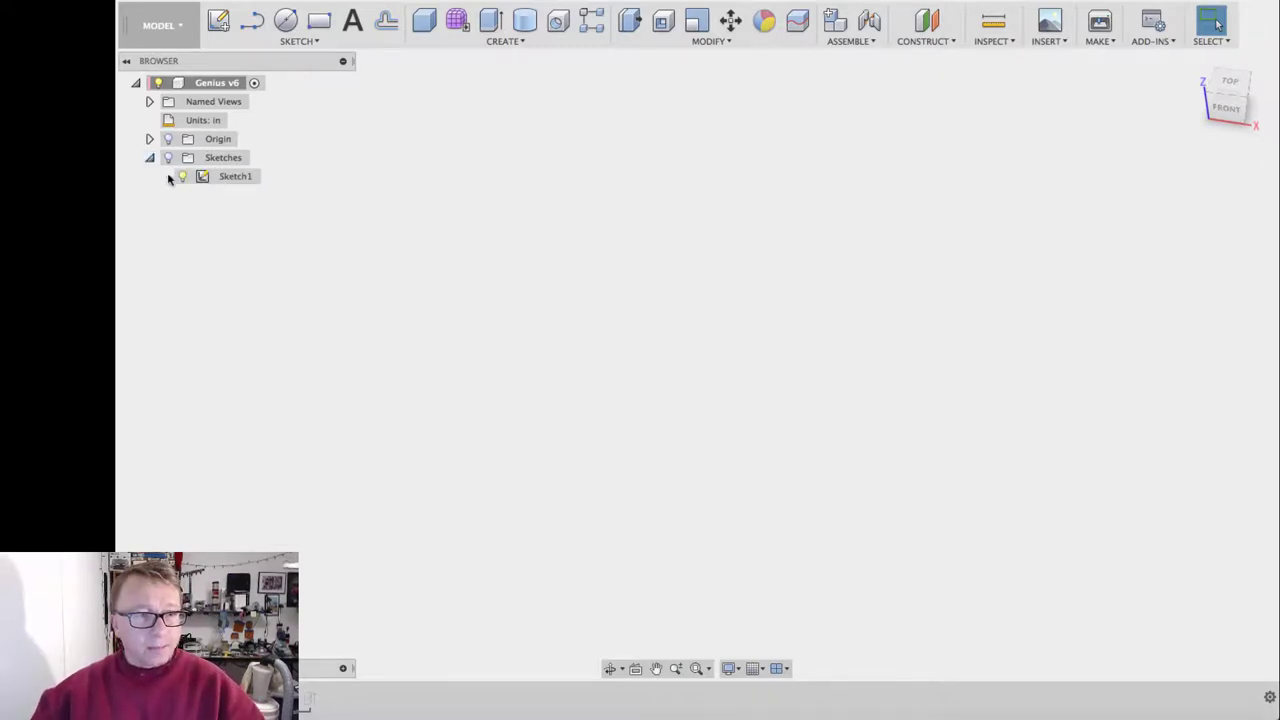
left_click(168, 157)
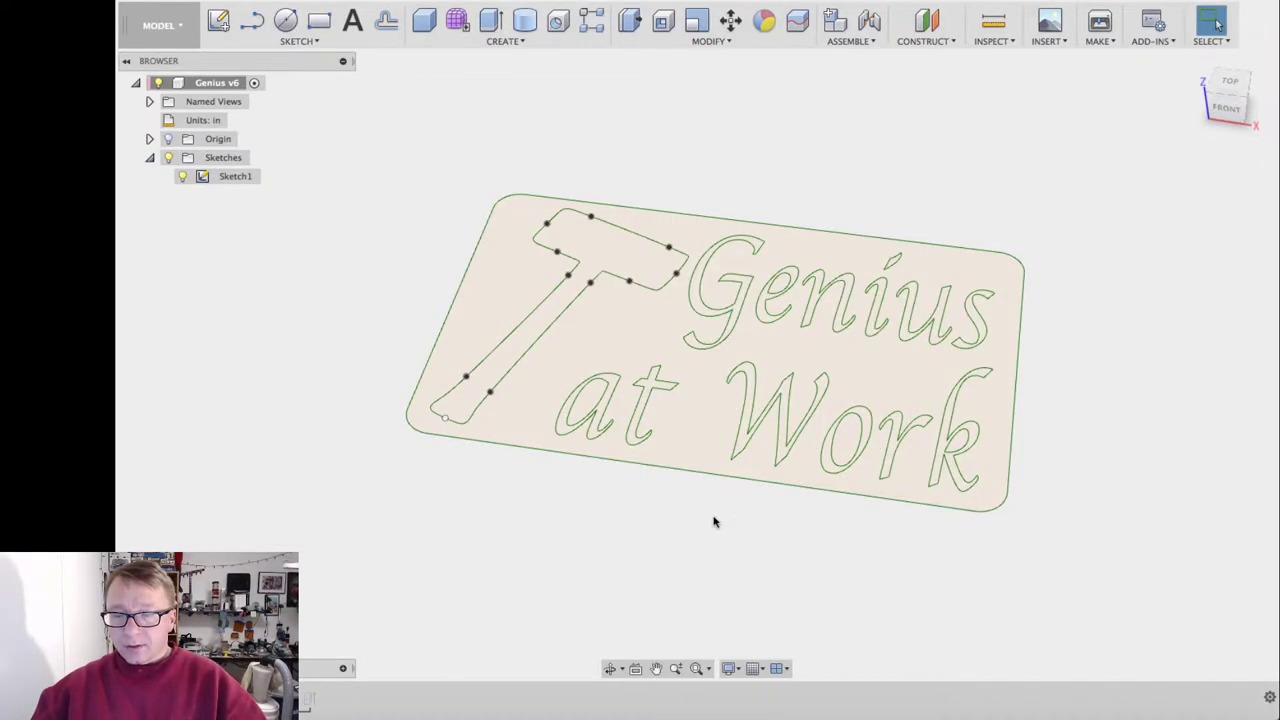
middle_click_drag(700, 531, 702, 535, "shift")
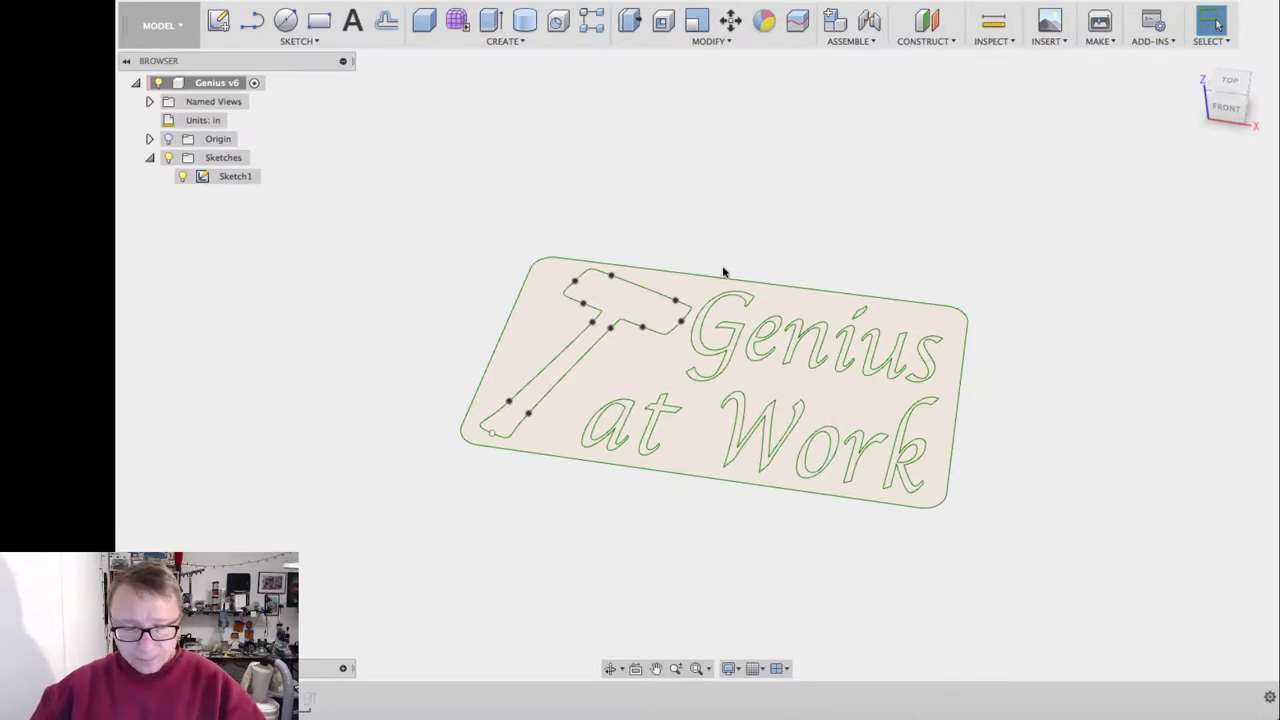
scroll(972, 290, "up", 2)
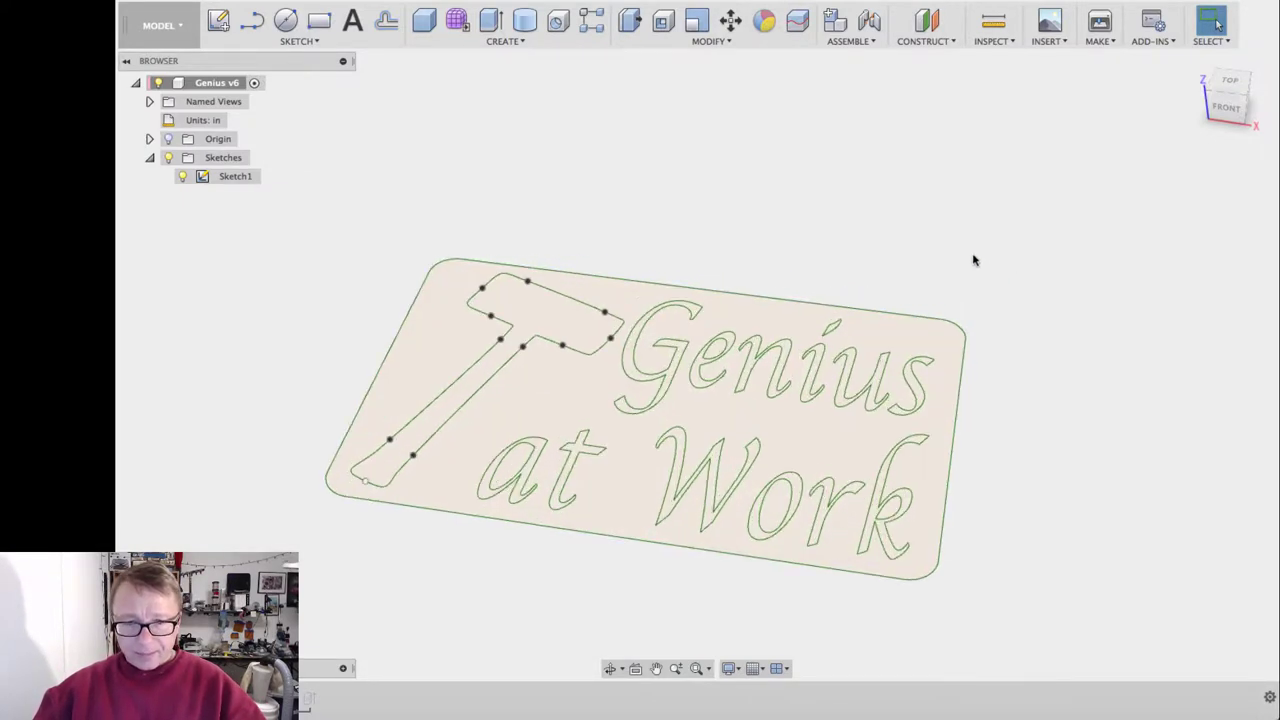
double_click(205, 177)
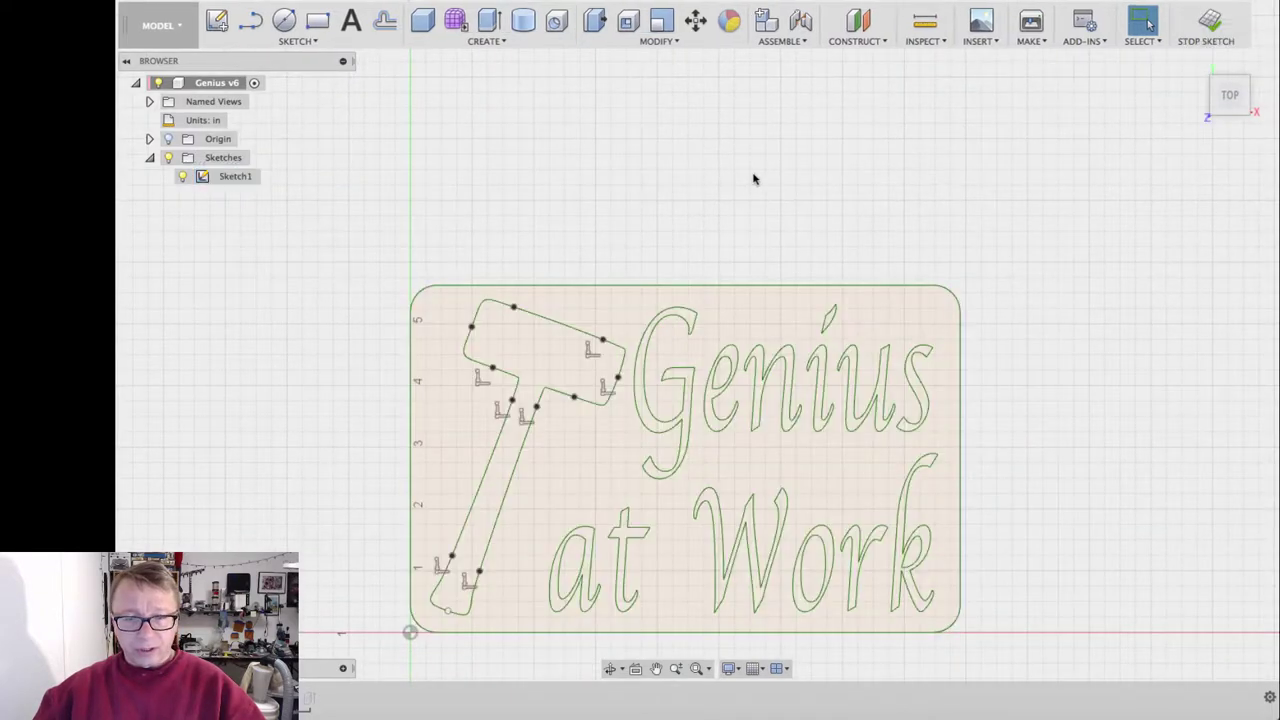
mouse_move(743, 214)
middle_mouse_down()
mouse_move(728, 180)
mouse_move(771, 174)
middle_mouse_up()
left_click_drag(1203, 110, 1189, 171)
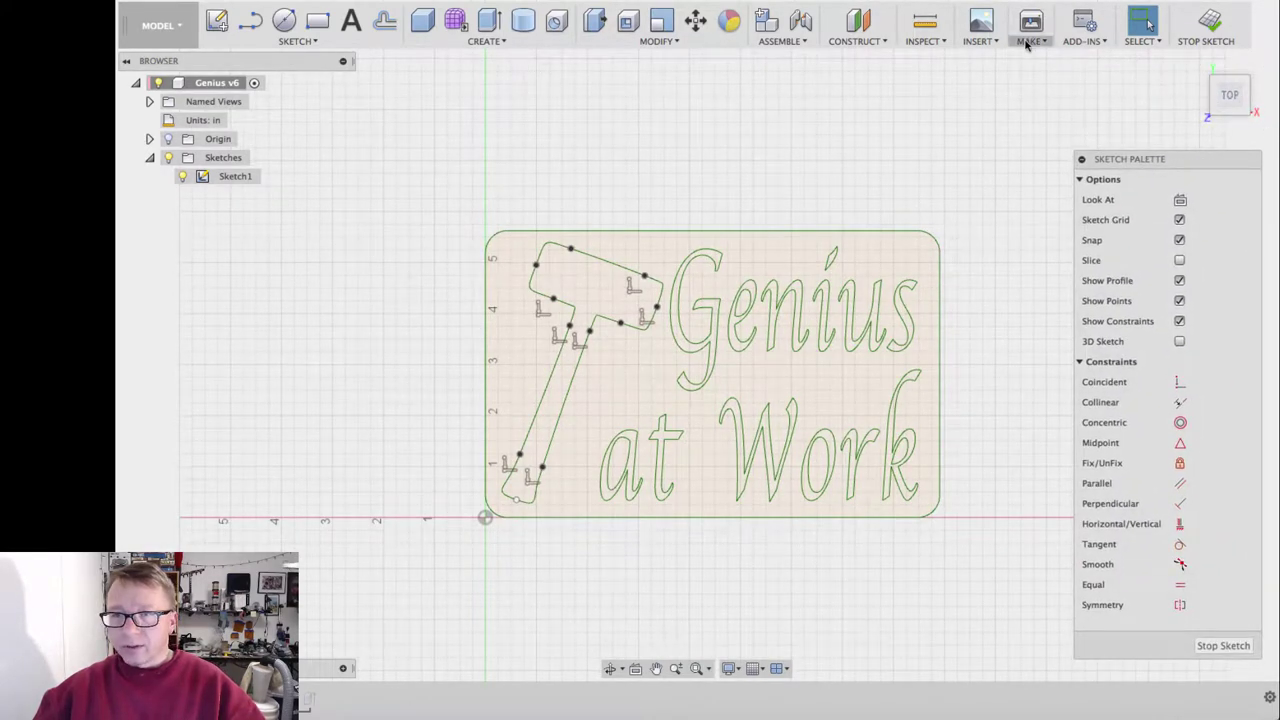
Step: Drag the G's end point upward, deselect it, and finish the sketch
left_click(978, 41)
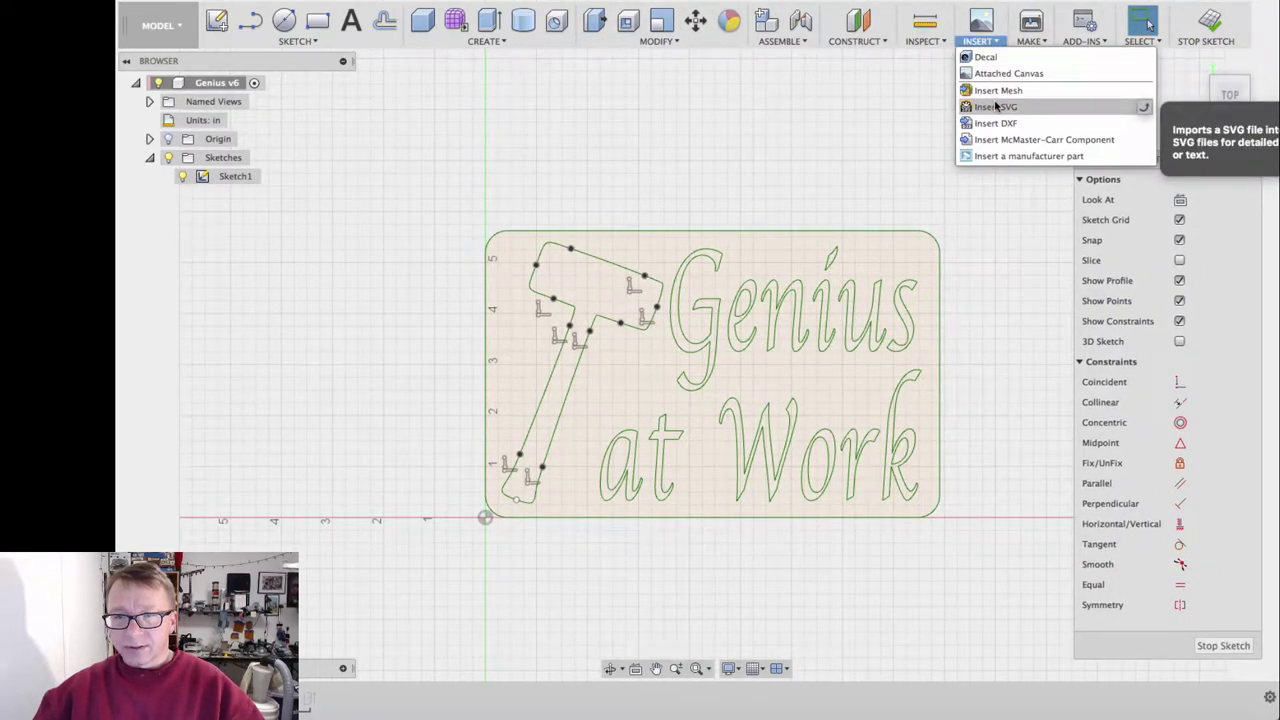
left_click(623, 197)
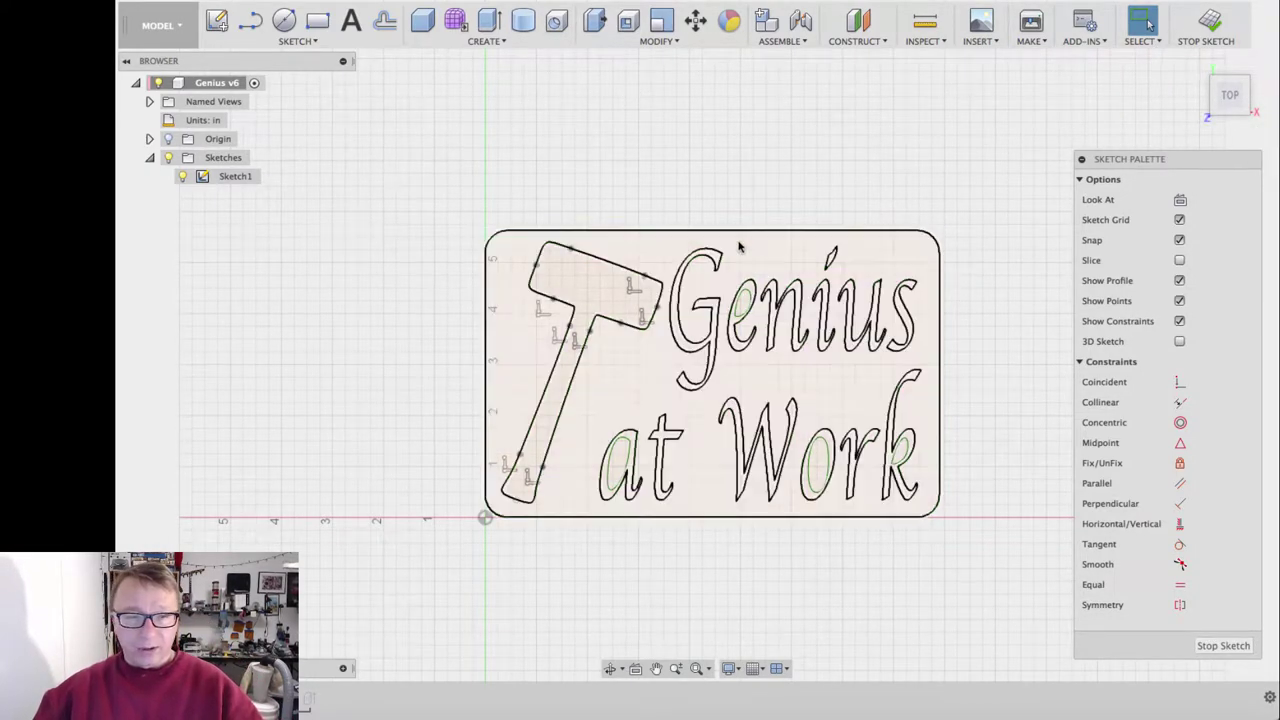
scroll(739, 247, "up", 3)
middle_click_drag(780, 231, 753, 168)
scroll(743, 176, "down", 2)
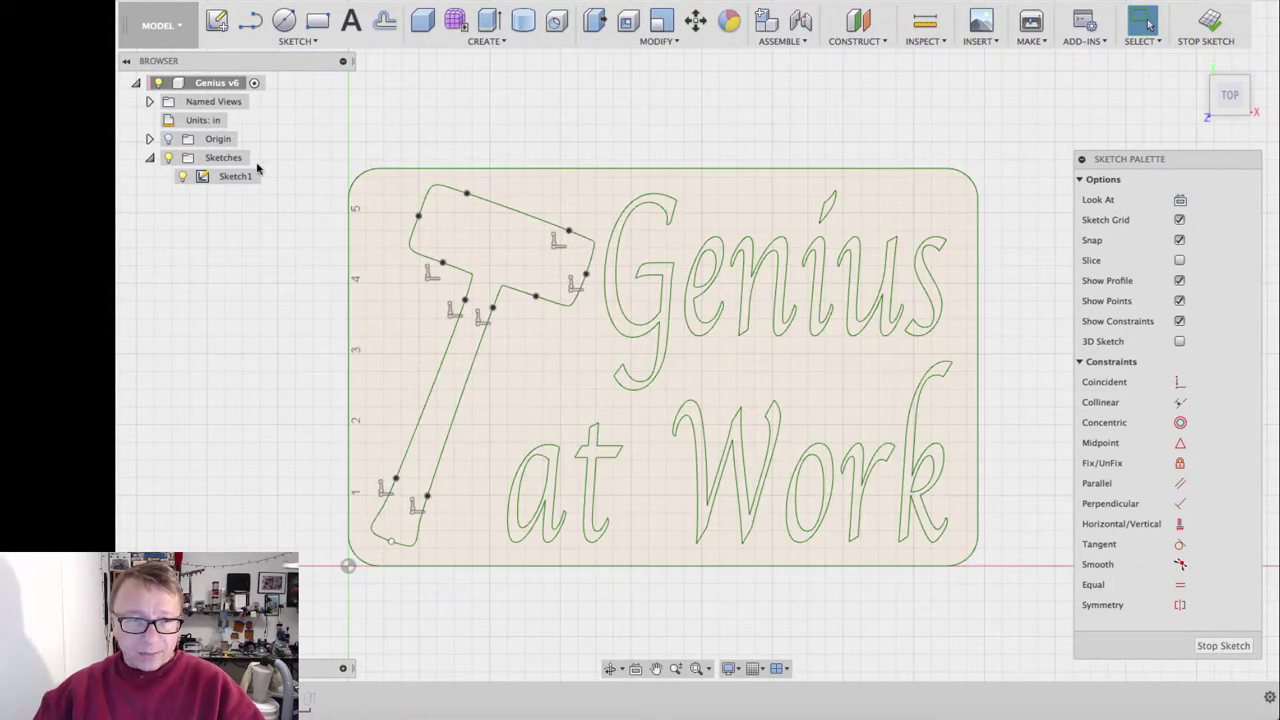
scroll(830, 380, "up", 4)
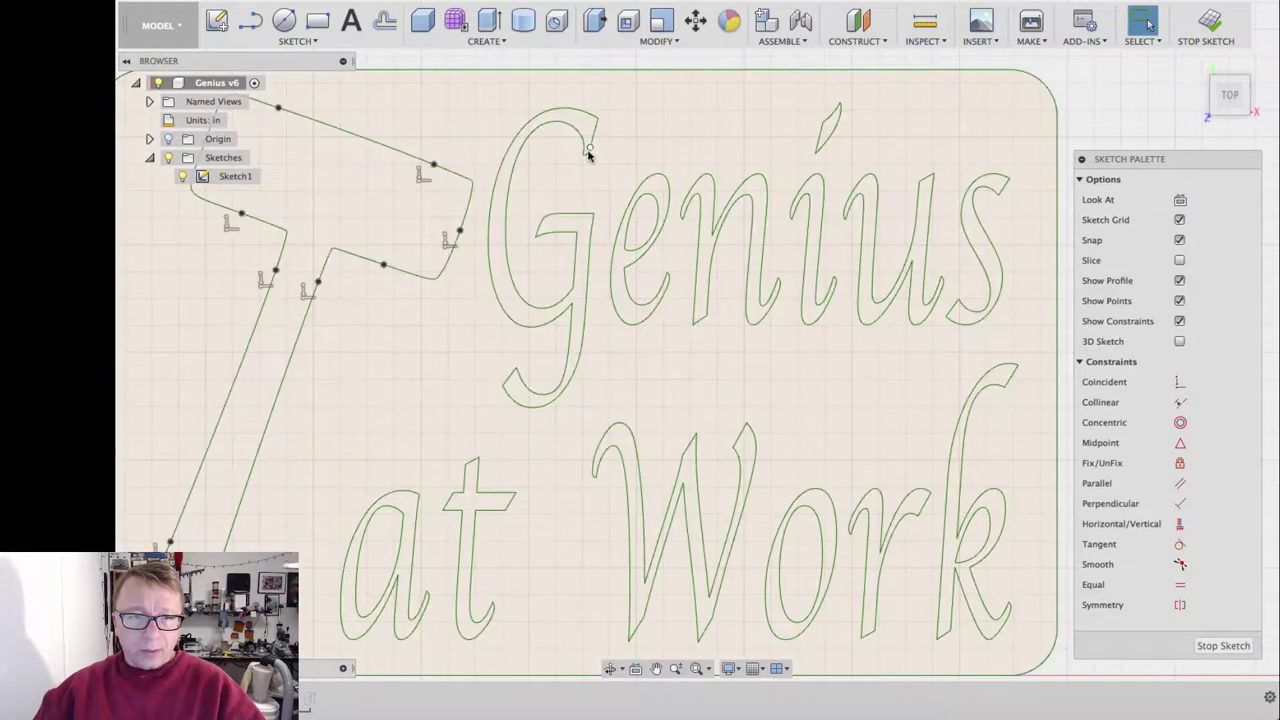
left_click_drag(588, 152, 600, 122)
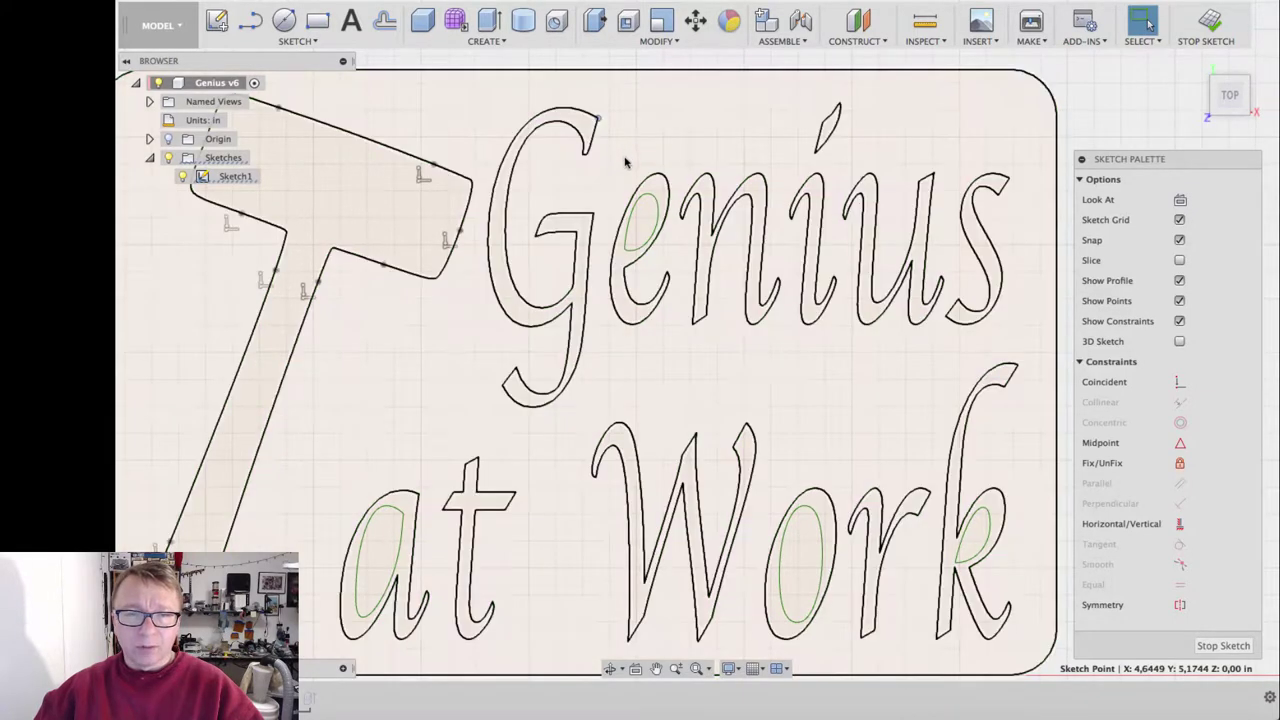
scroll(636, 213, "down", 4)
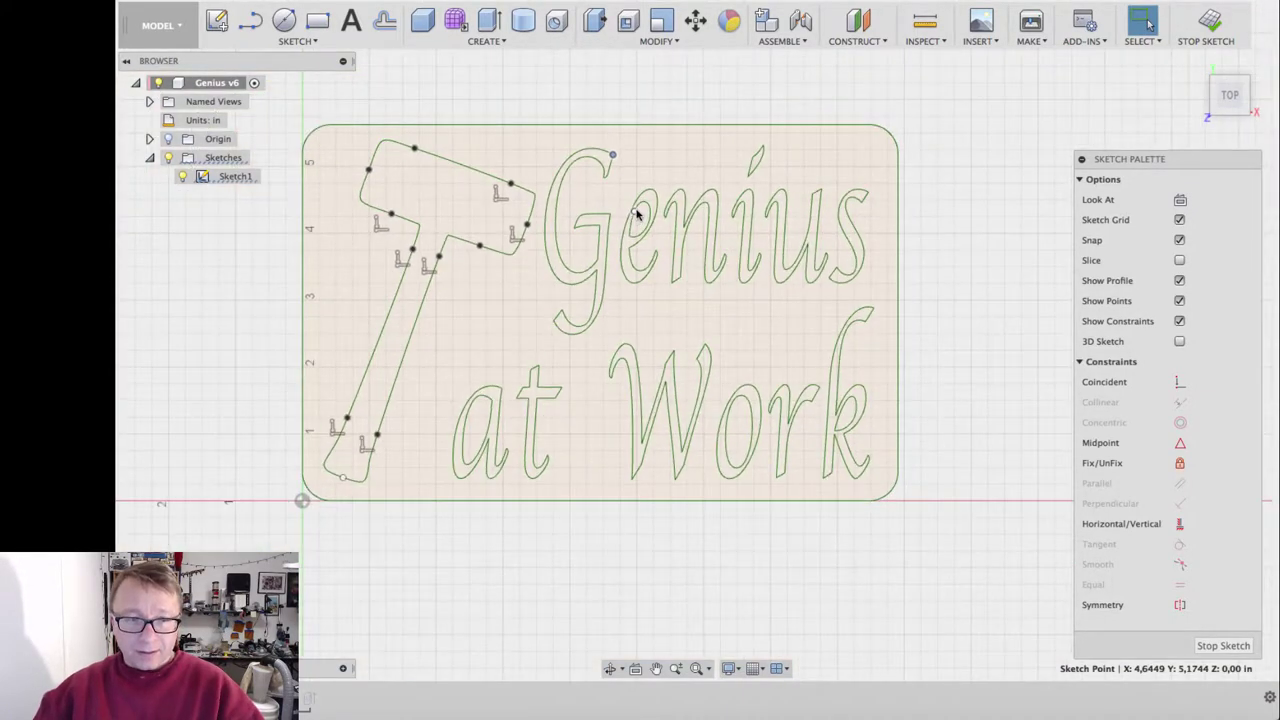
left_click(617, 93)
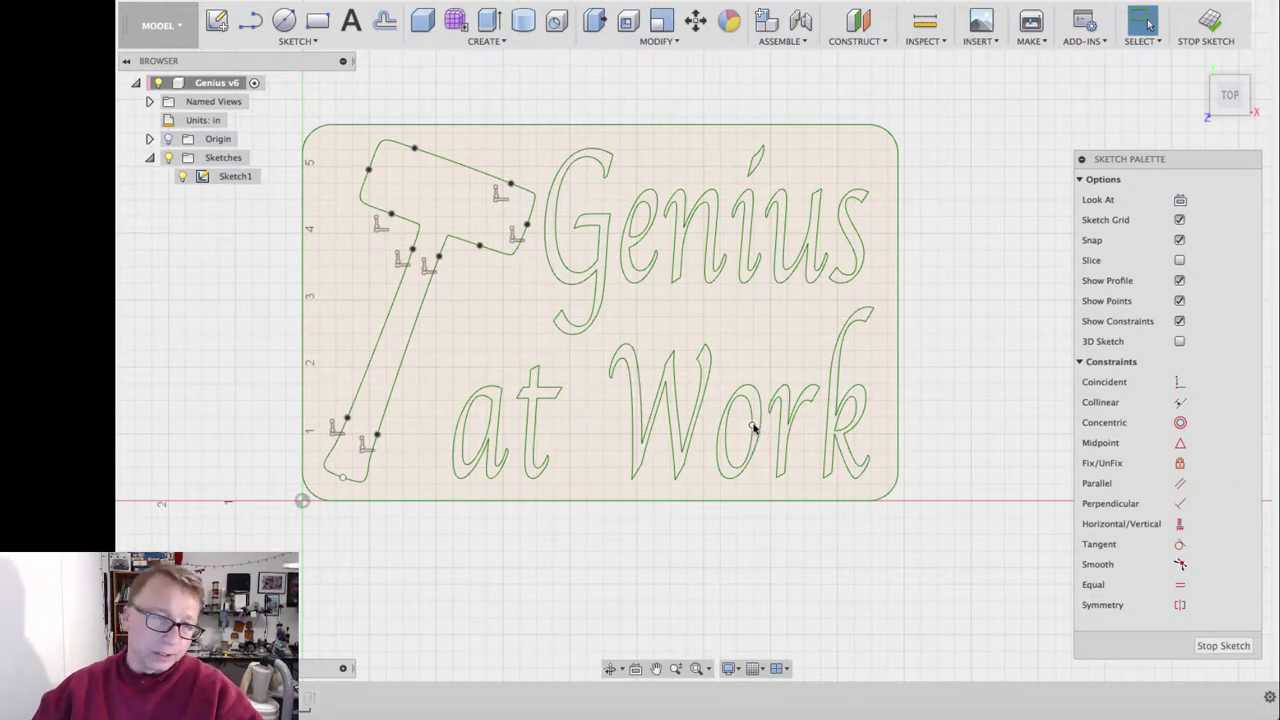
left_click(1223, 645)
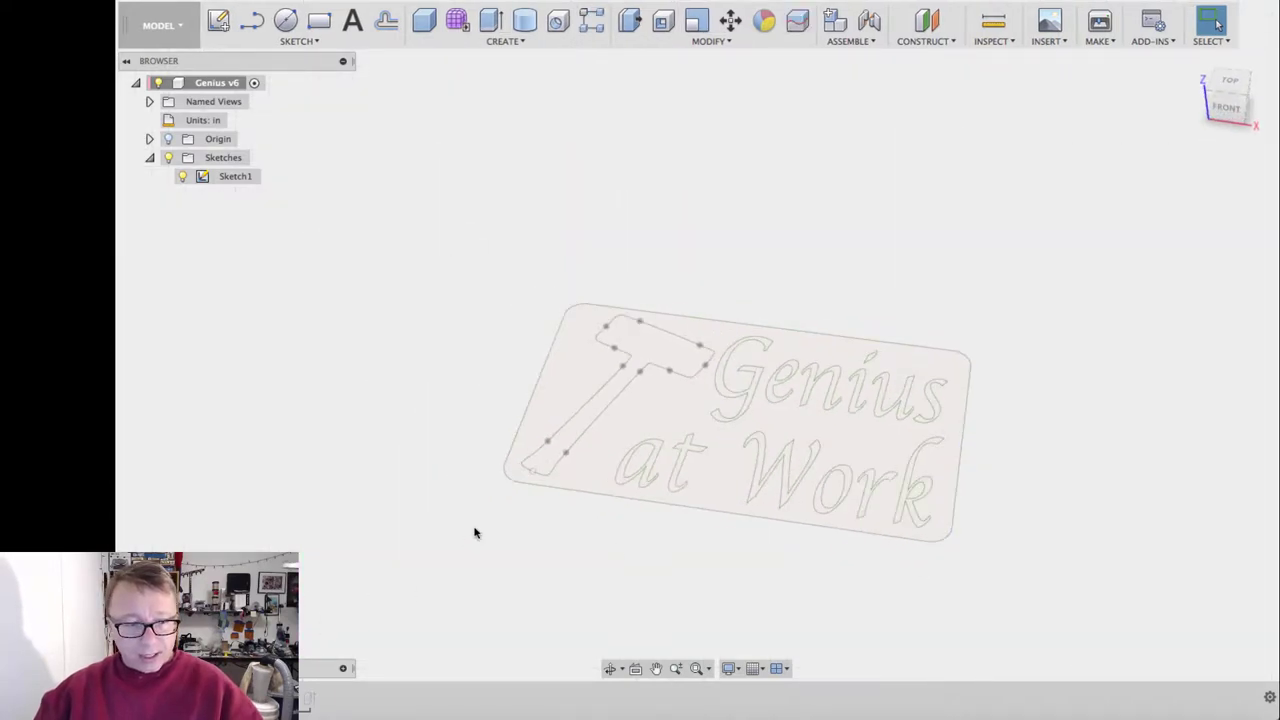
Step: Roll the design back with Ctrl+Z, then replay the timeline until the lettering cut appears
scroll(831, 600, "up", 3)
scroll(837, 523, "down", 2)
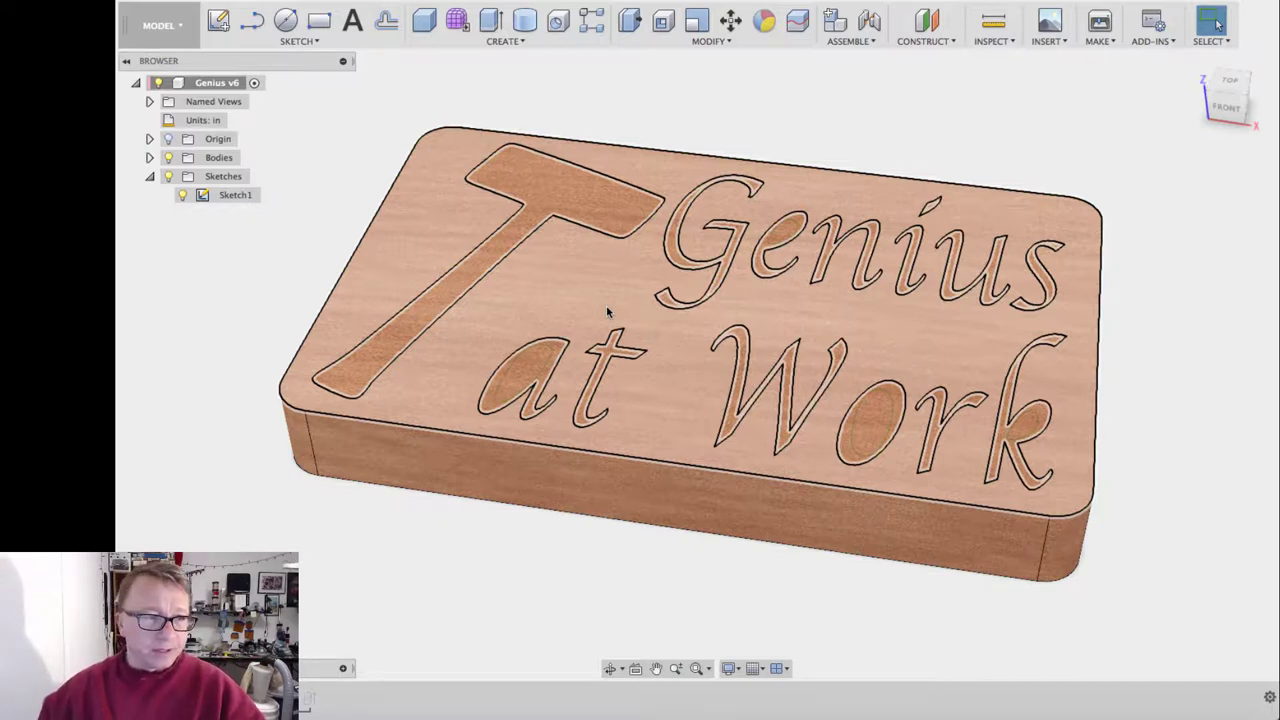
key("ctrl+z")
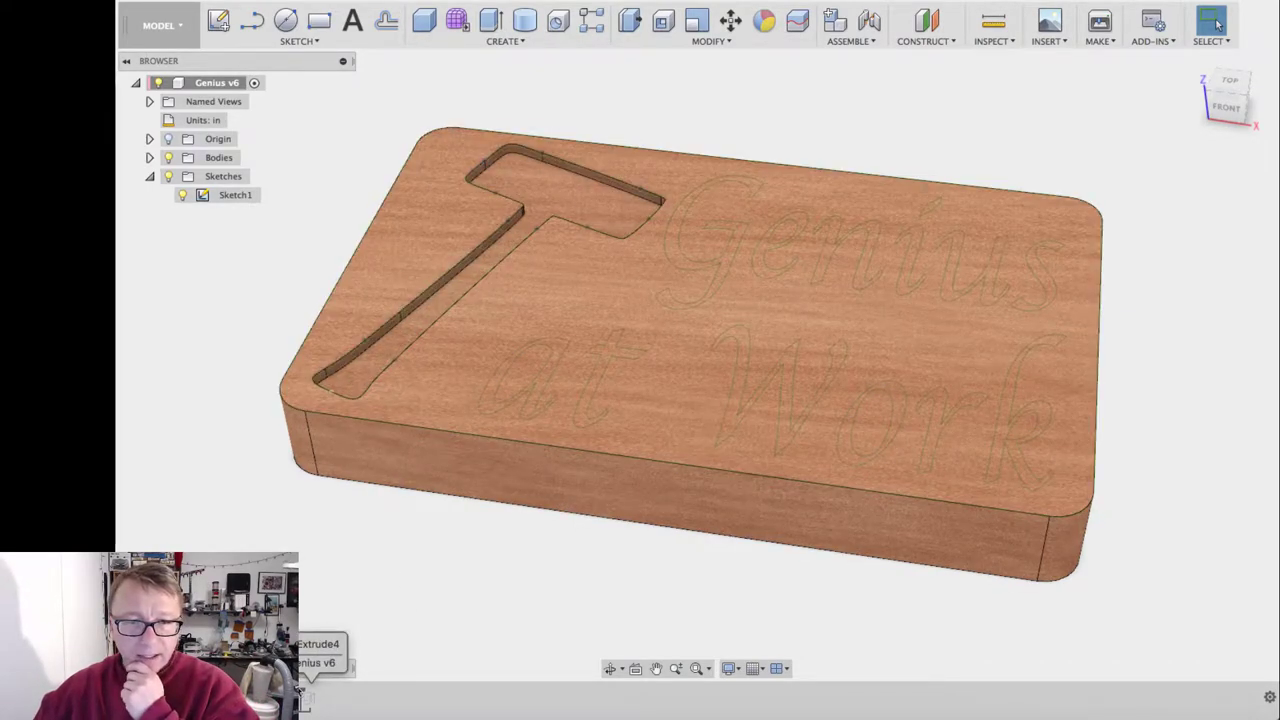
left_click_drag(303, 698, 357, 652)
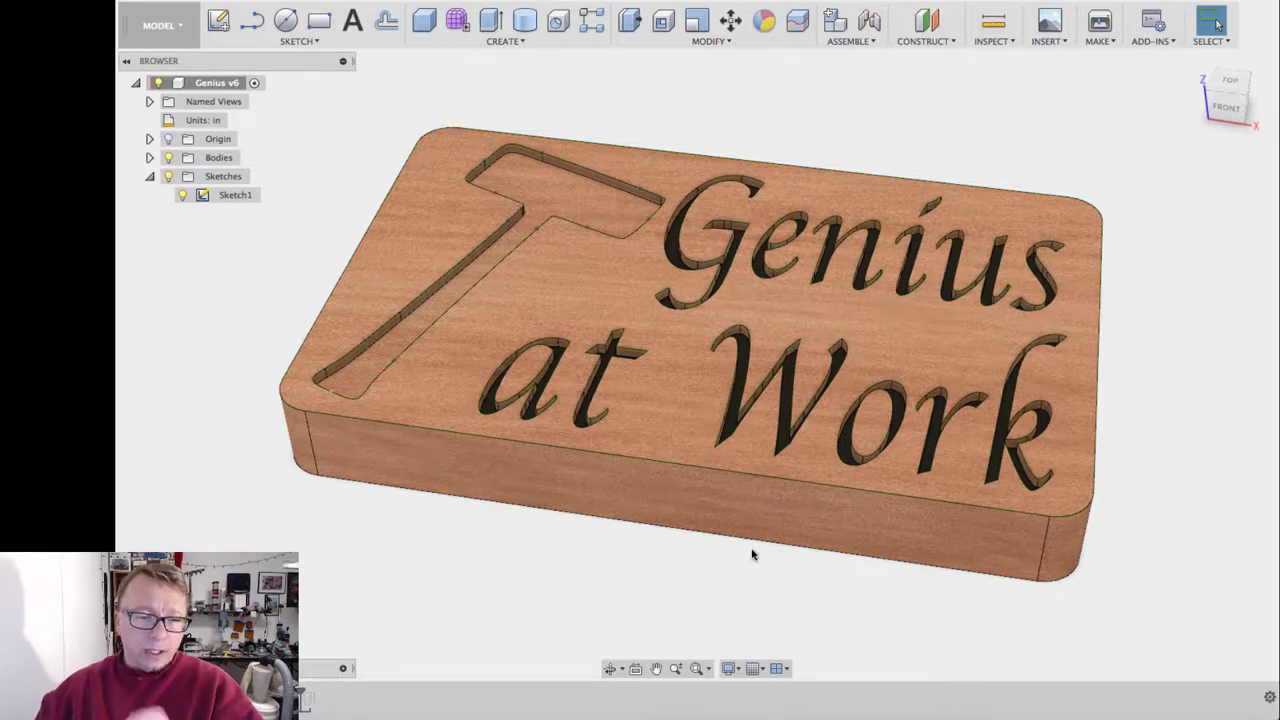
Step: Advance the timeline to add the hammer inlay, list Body1 and Body2, and hide the sketches
left_click(308, 690)
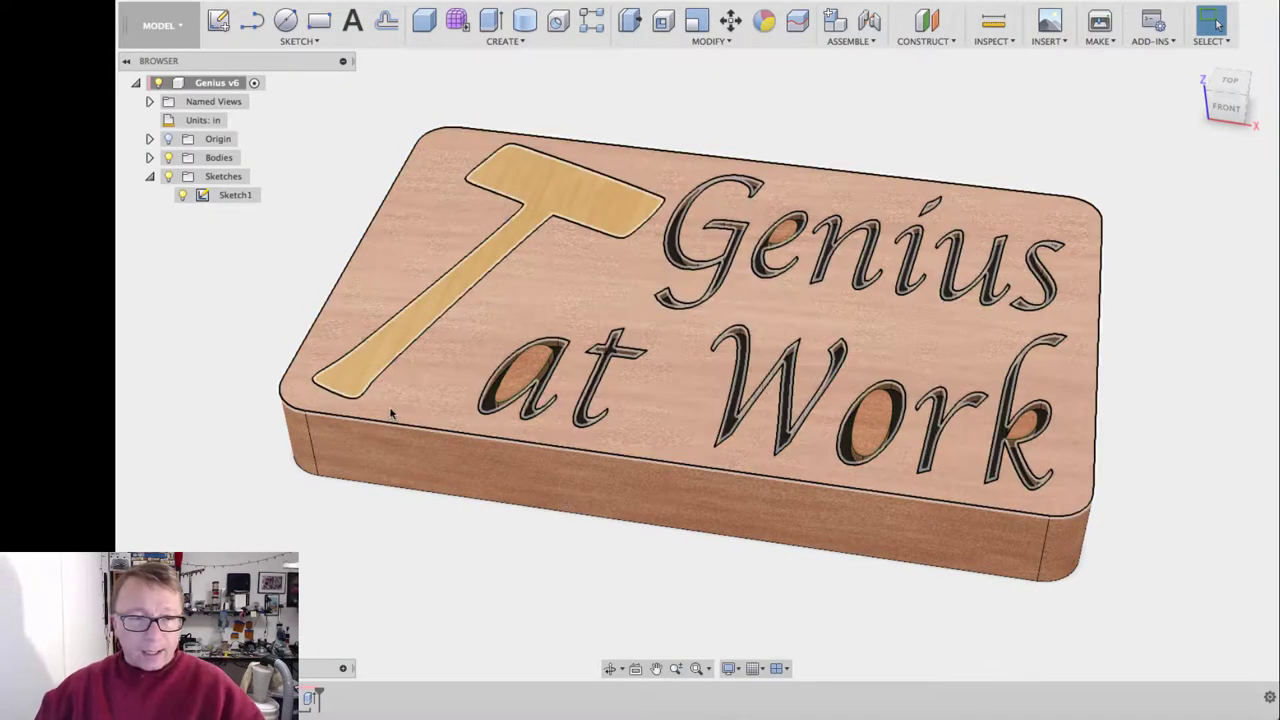
left_click(149, 157)
left_click(182, 176)
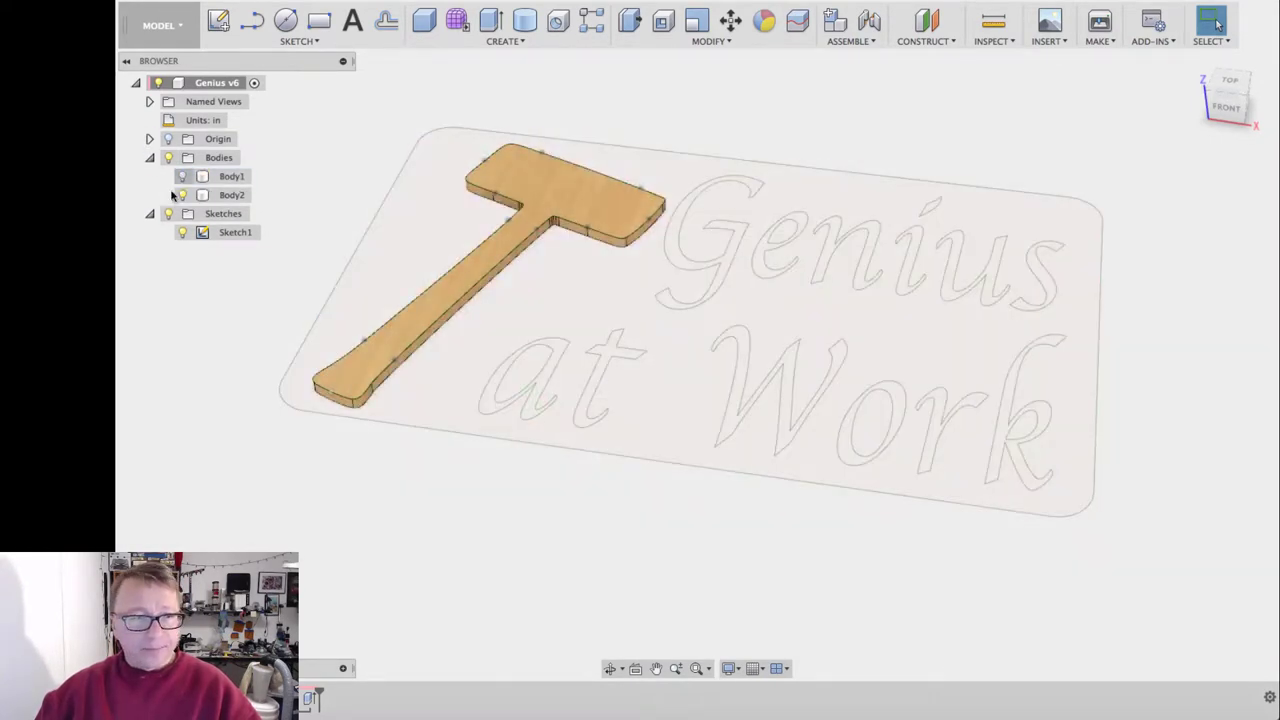
left_click(168, 213)
Step: Toggle and select Body1 and Body2 to inspect the sign and hammer separately
left_click(184, 180)
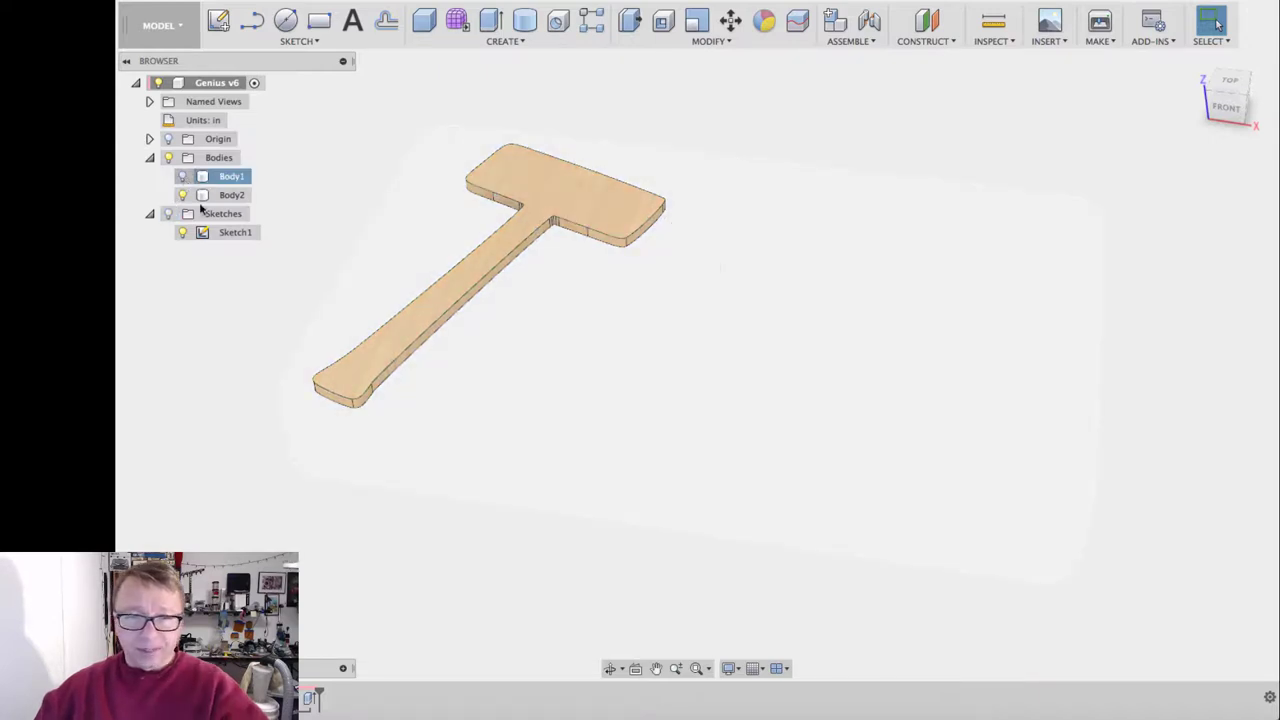
left_click(397, 232)
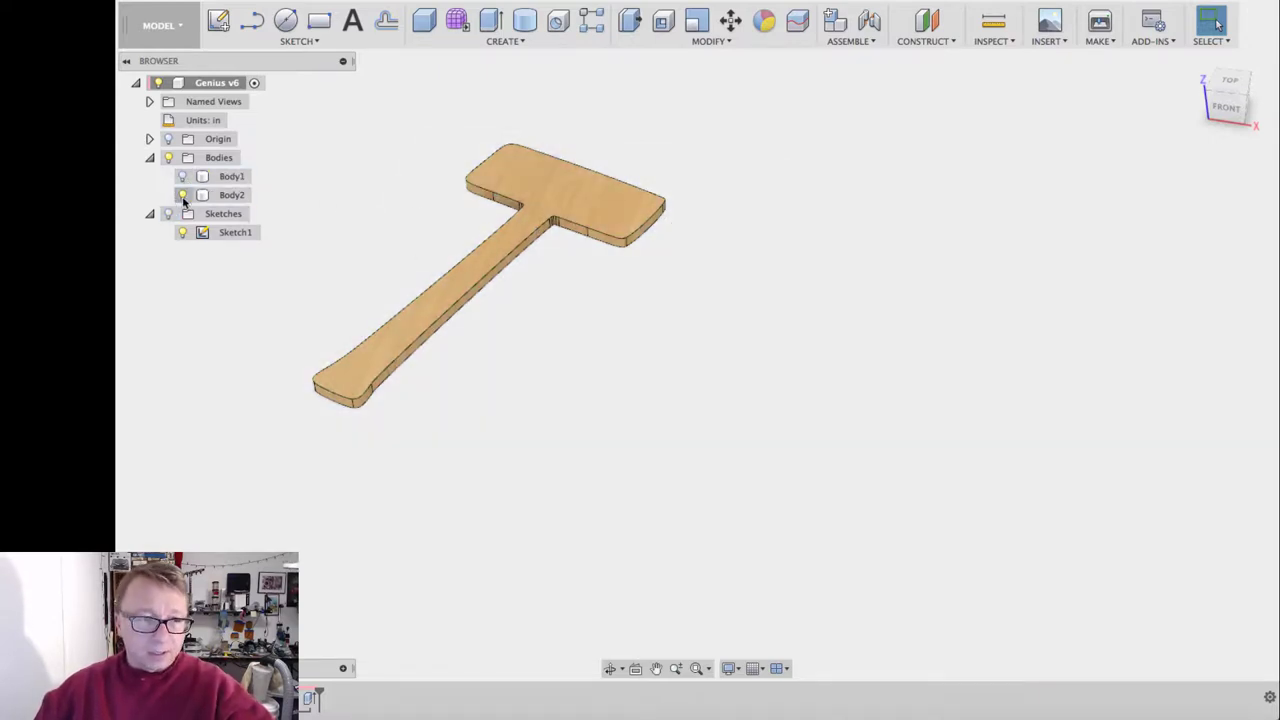
left_click(182, 195)
left_click(182, 176)
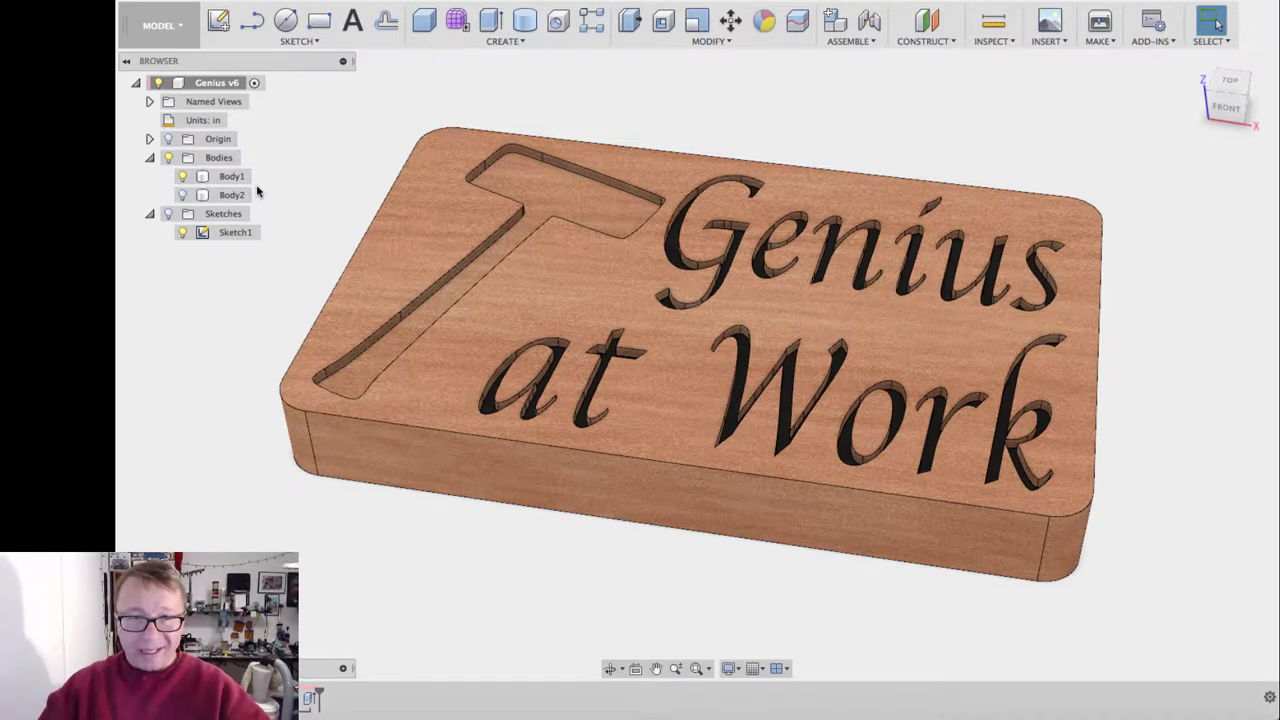
left_click(215, 195)
left_click(182, 196)
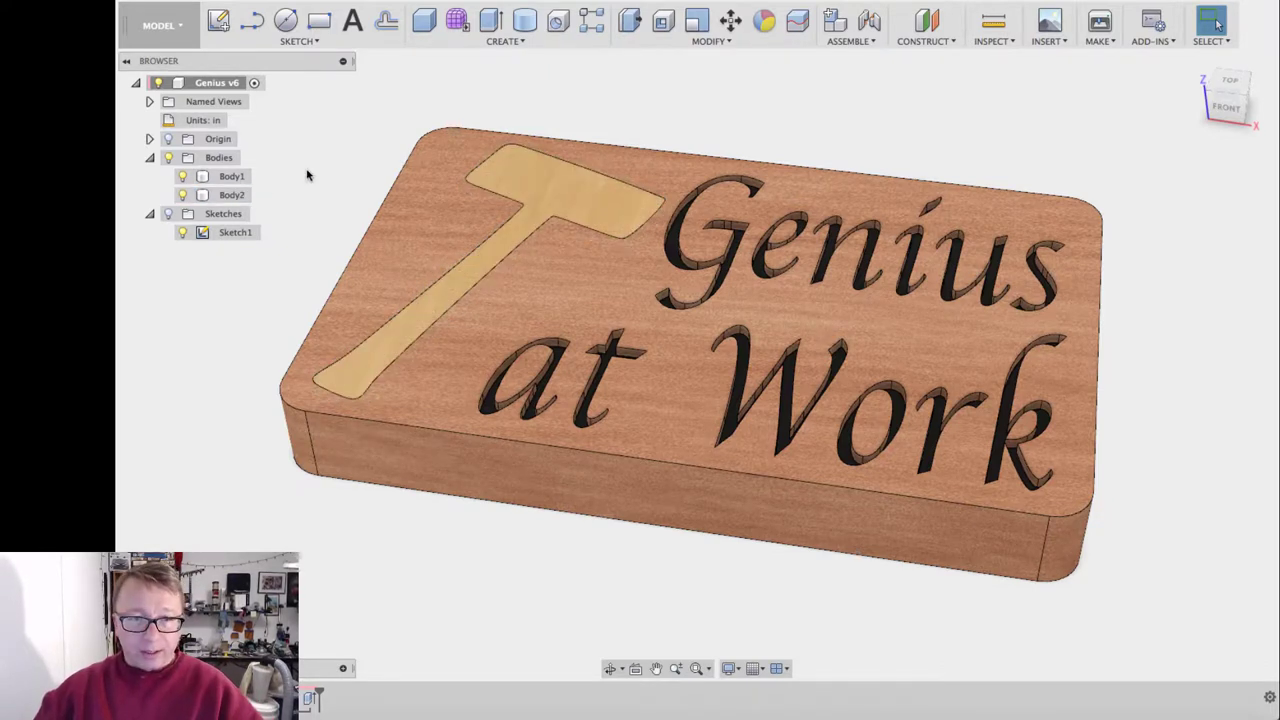
left_click(419, 204)
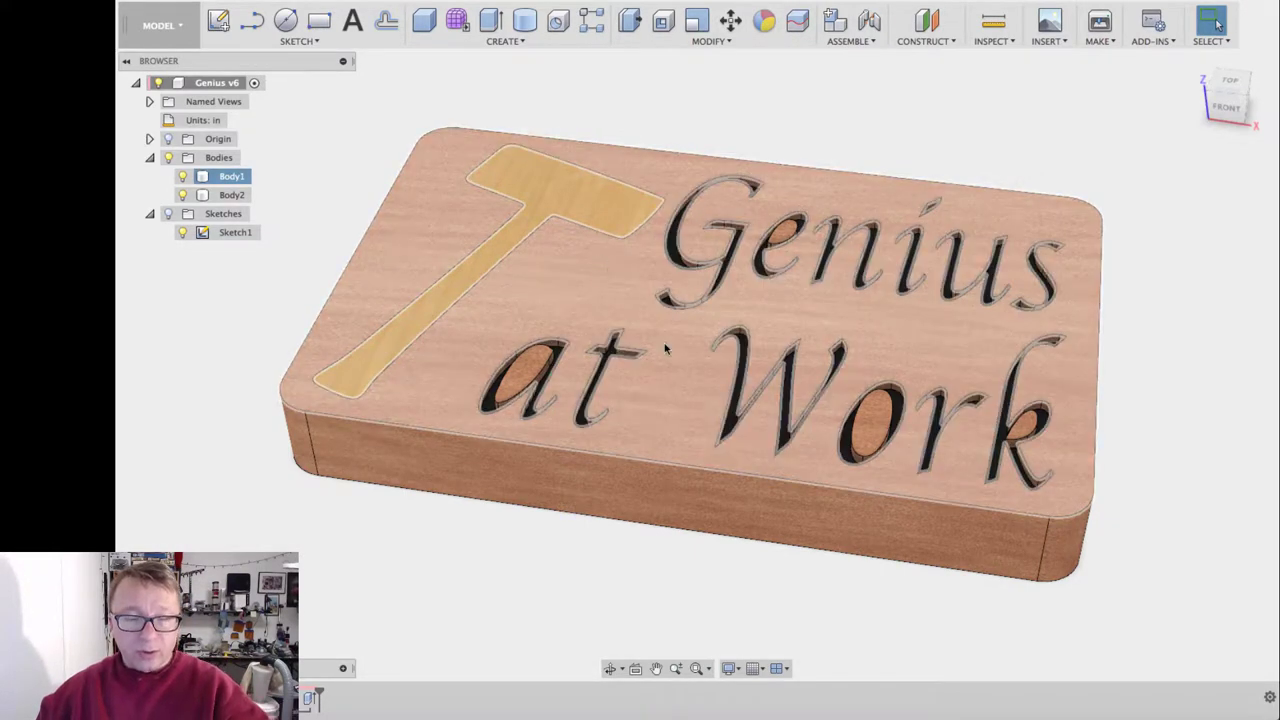
key("Escape")
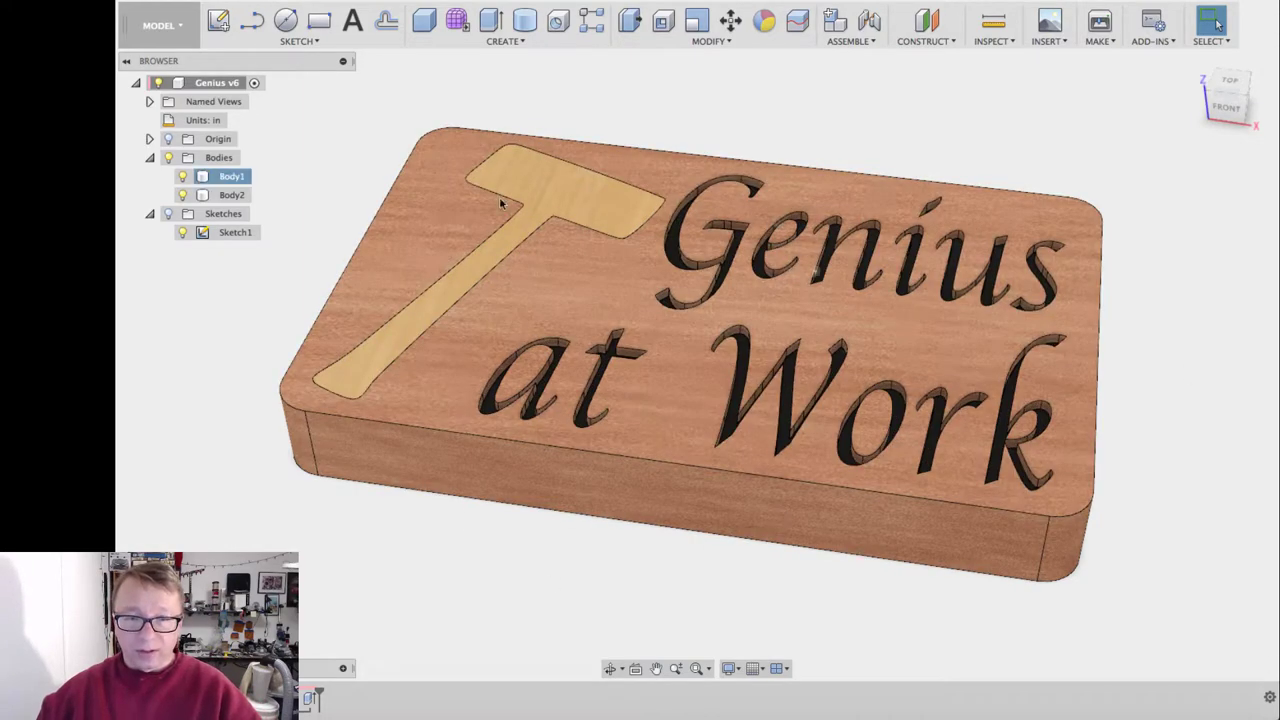
left_click(714, 295)
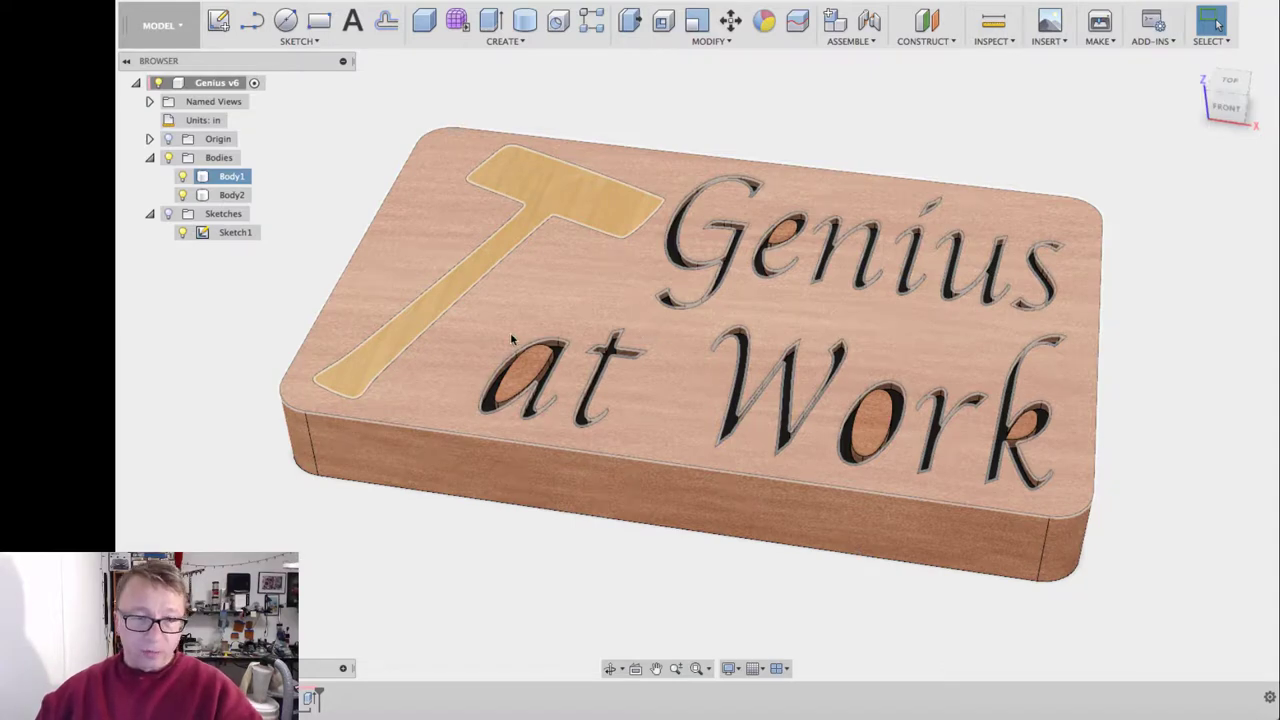
key("Escape")
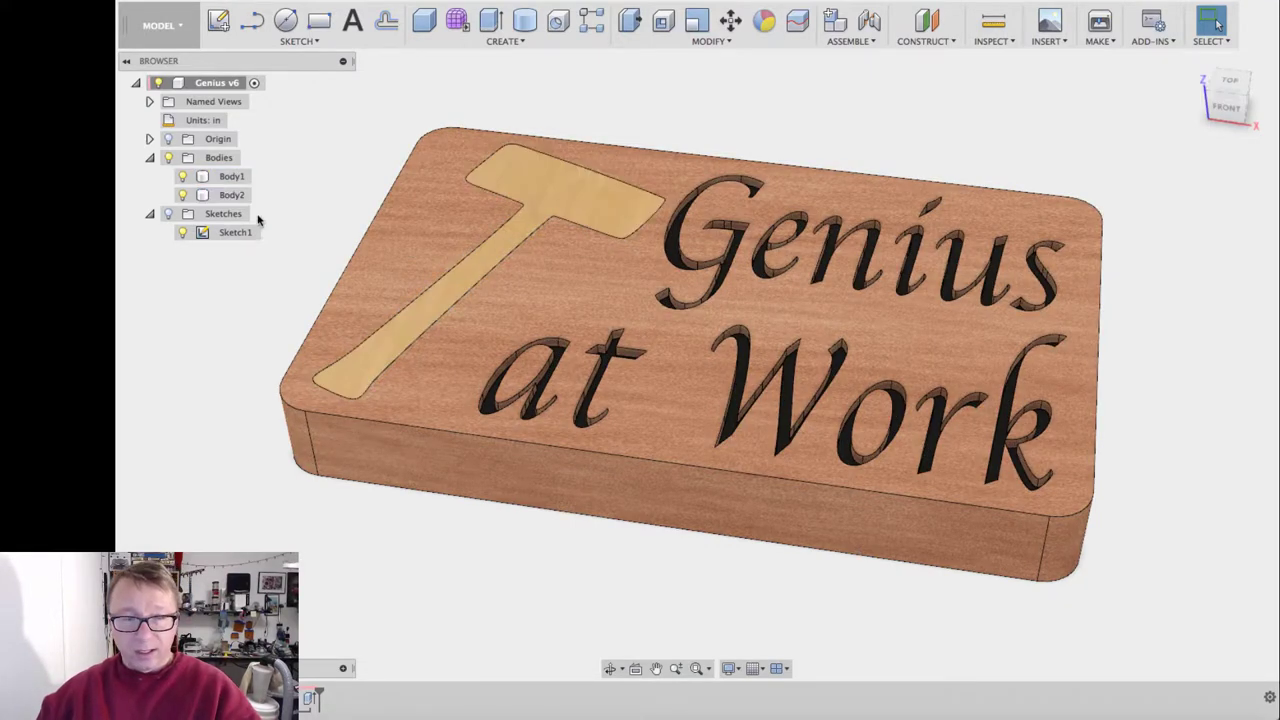
Step: Hide and reshow the hammer and sign bodies to check the inlay pocket, then select the hammer
left_click(182, 195)
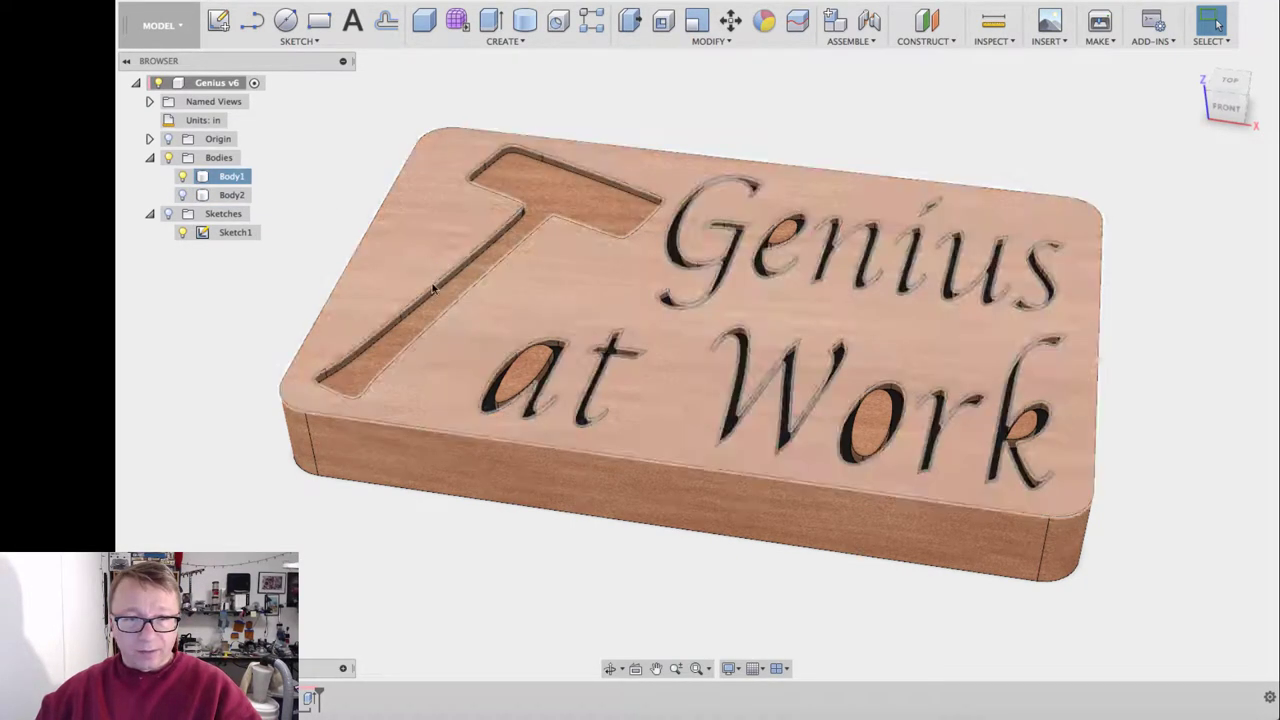
left_click(182, 195)
left_click(182, 176)
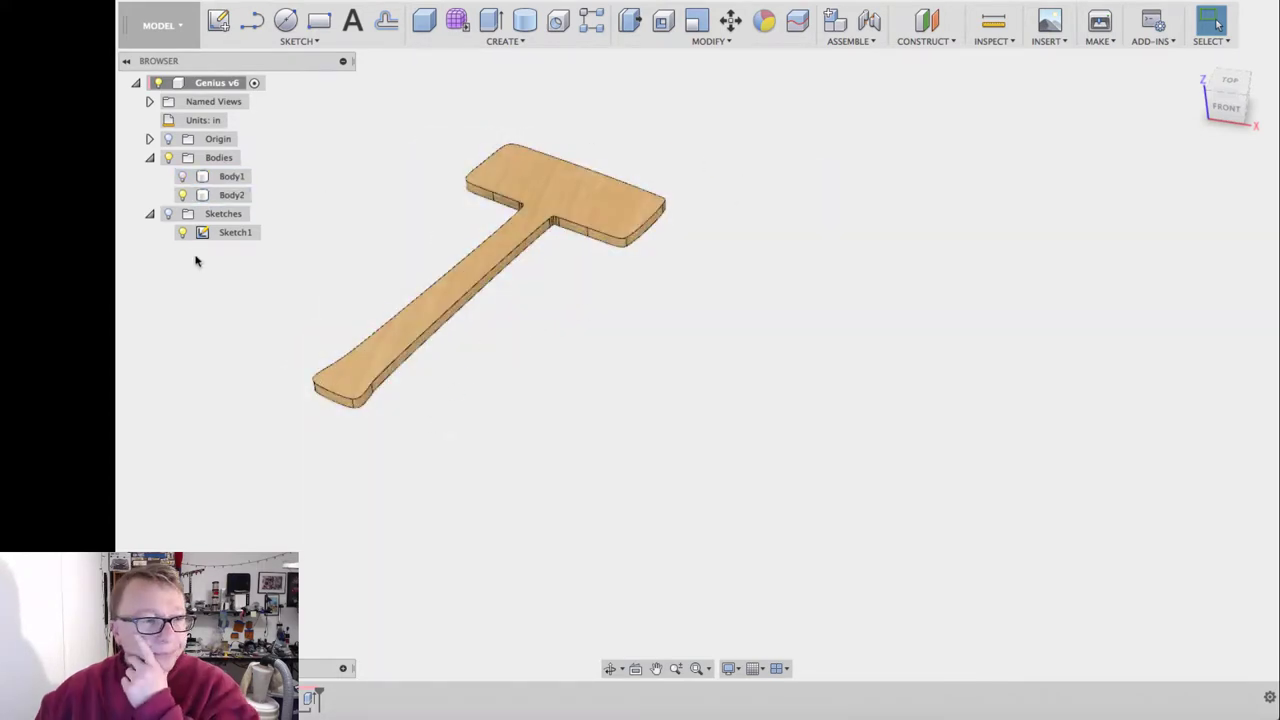
left_click(182, 177)
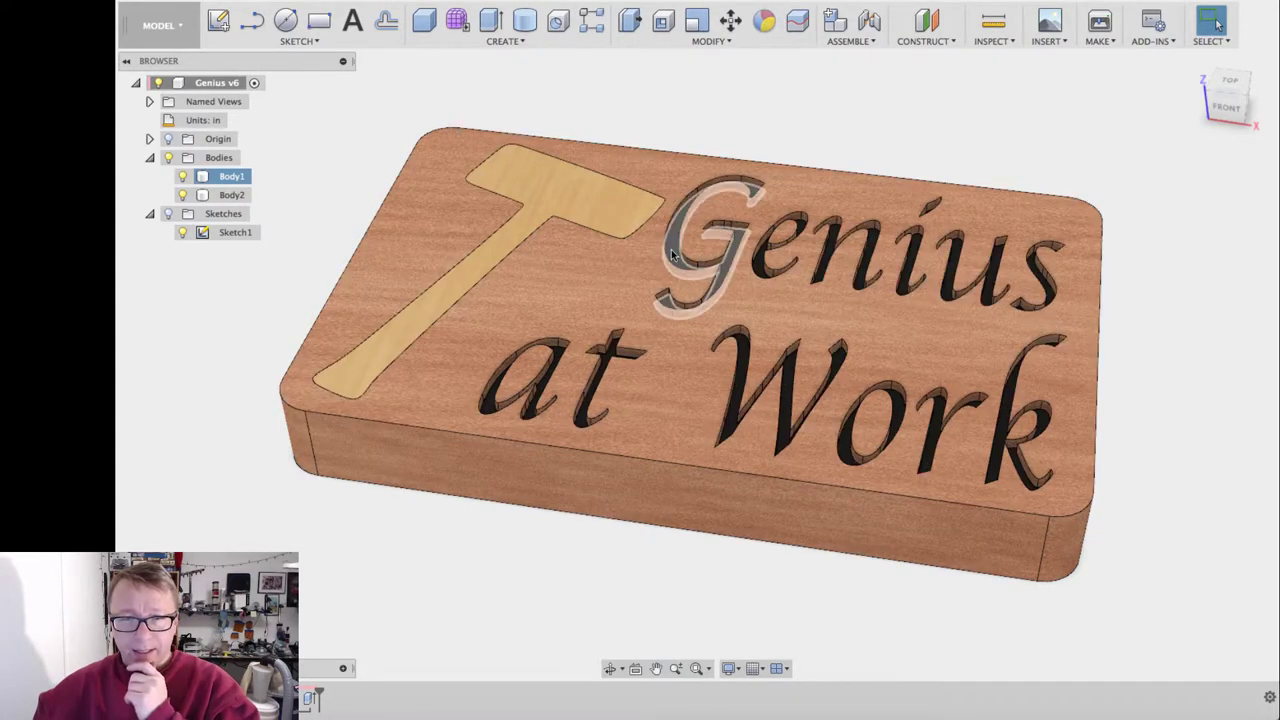
left_click(613, 208)
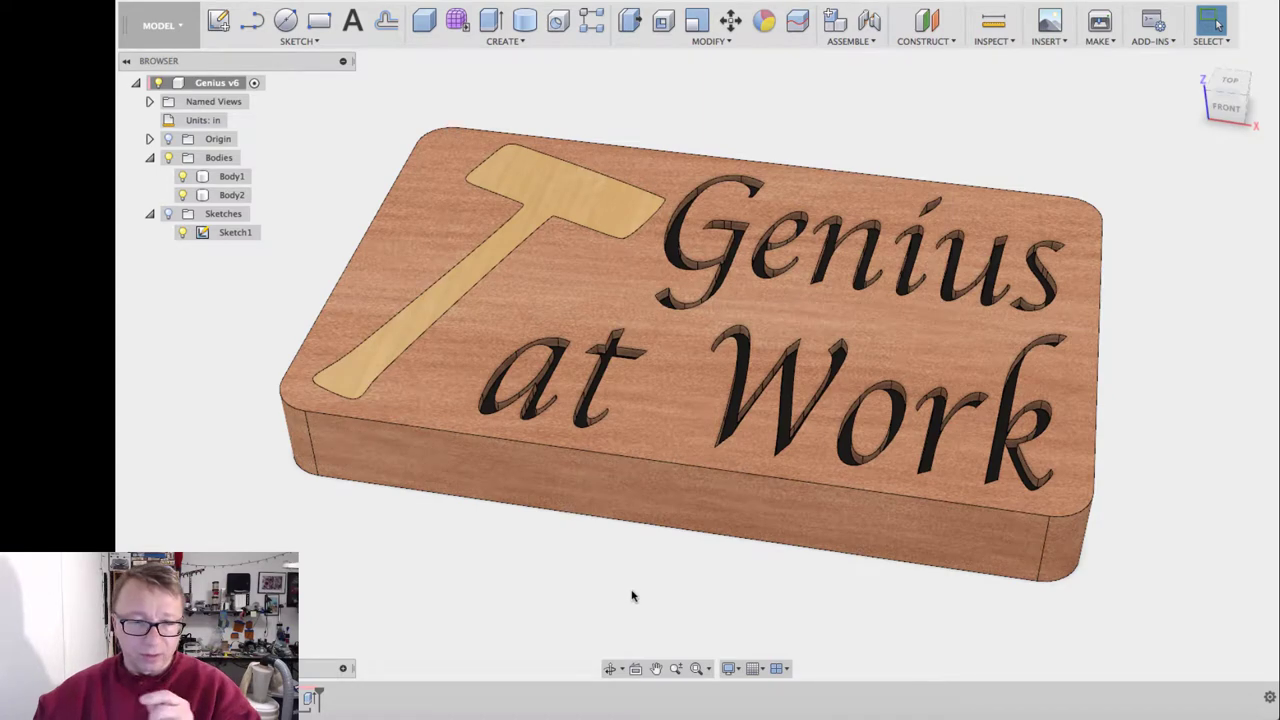
Step: Switch to the CAM workspace, pan the sign into view, and select the Main setup
left_click(184, 33)
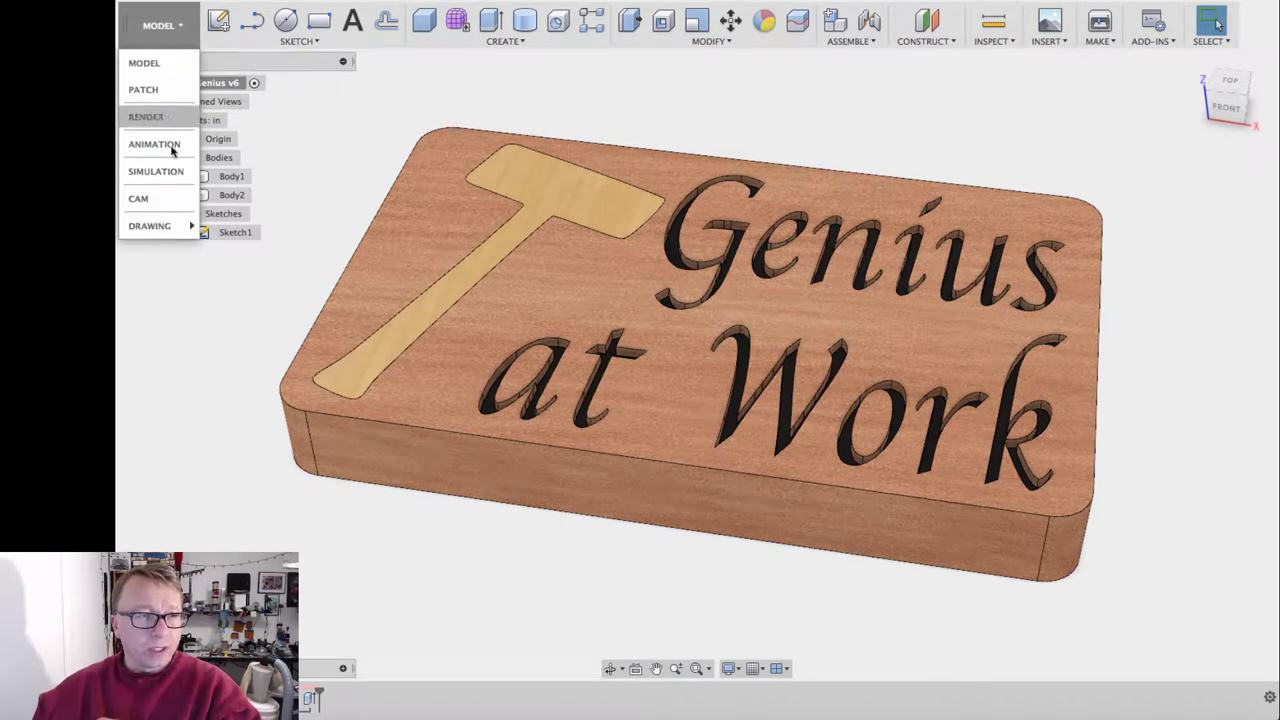
left_click(160, 205)
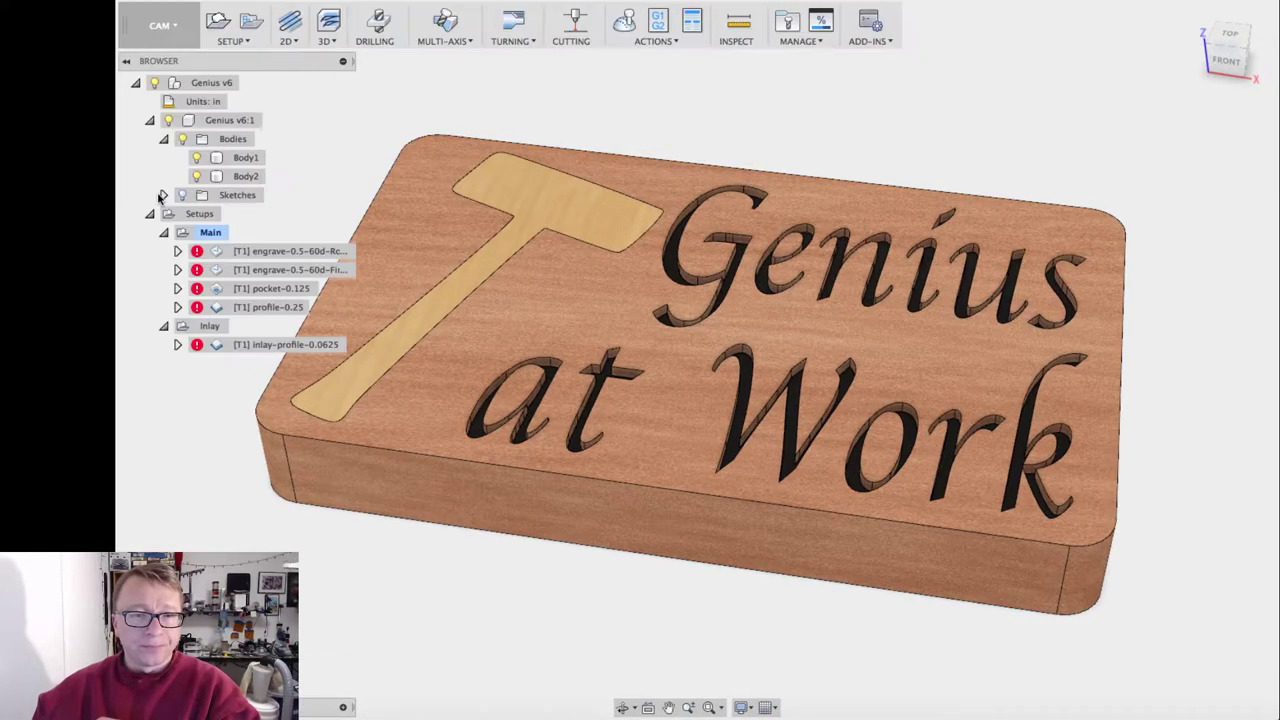
left_click(668, 707)
left_click_drag(727, 290, 817, 272)
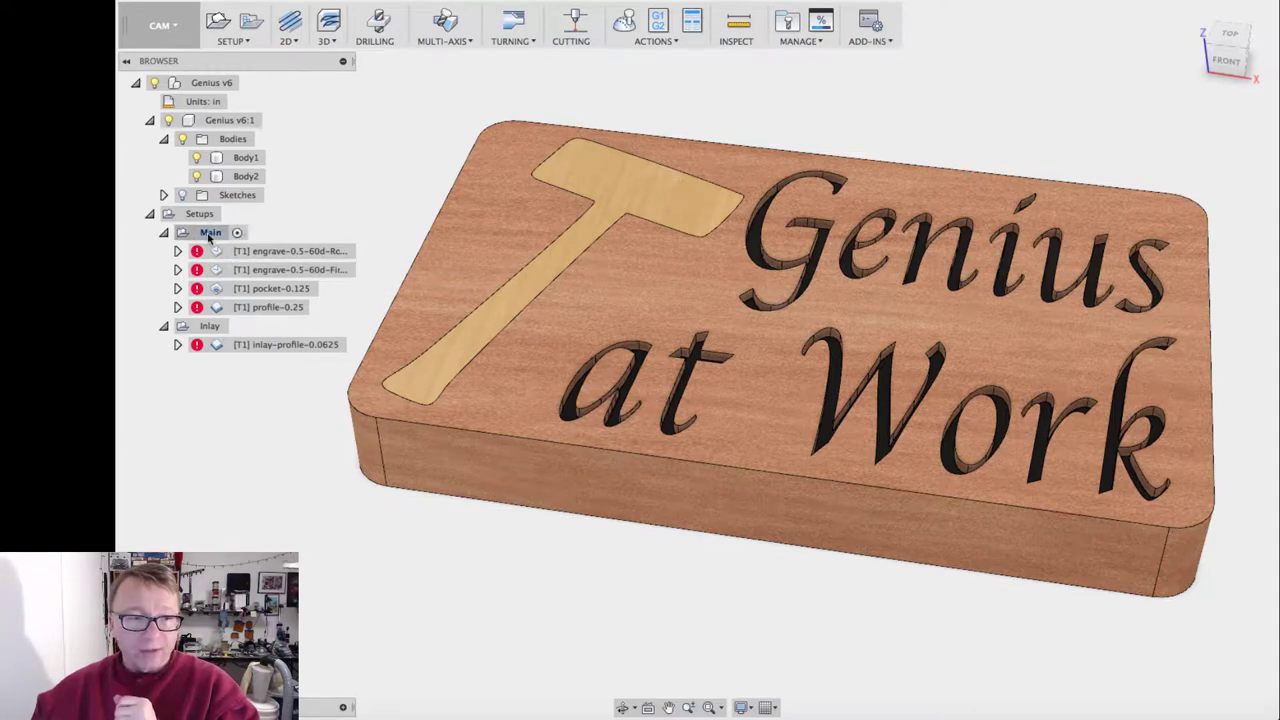
left_click(209, 233)
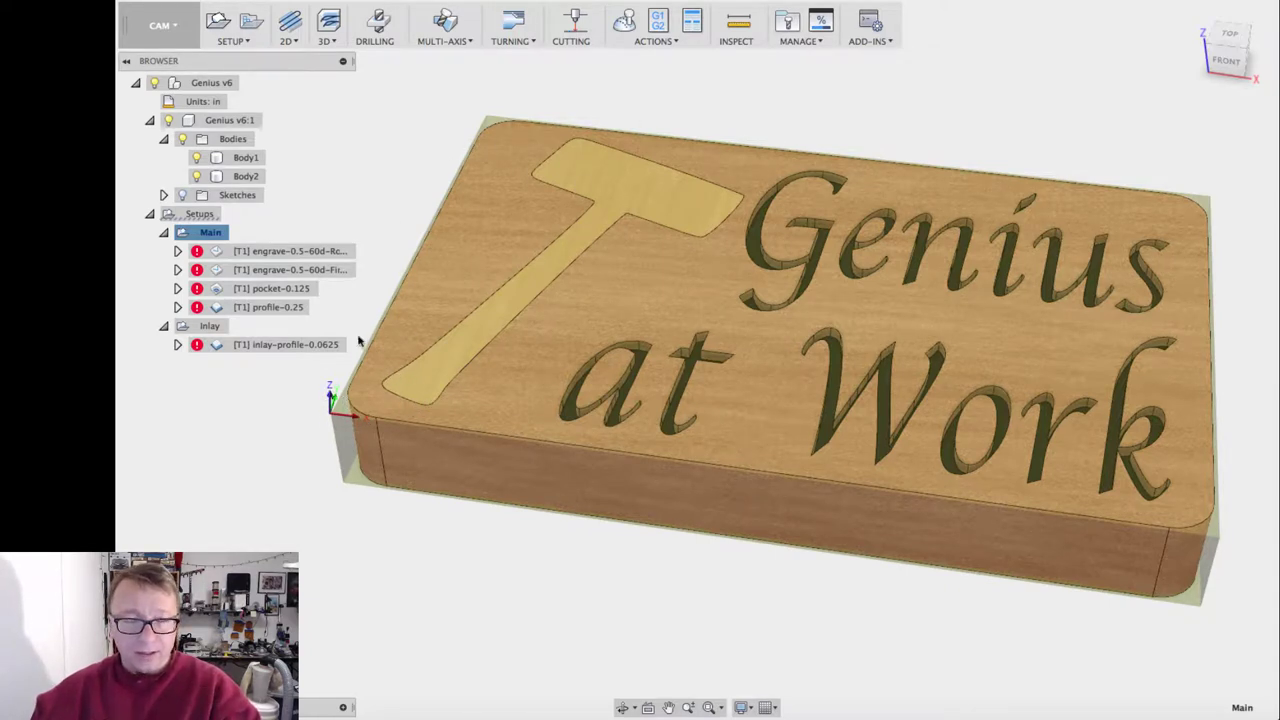
Step: Edit the Main setup, keep Relative size box stock with 0.04 in side offset, and click OK
right_click(217, 234)
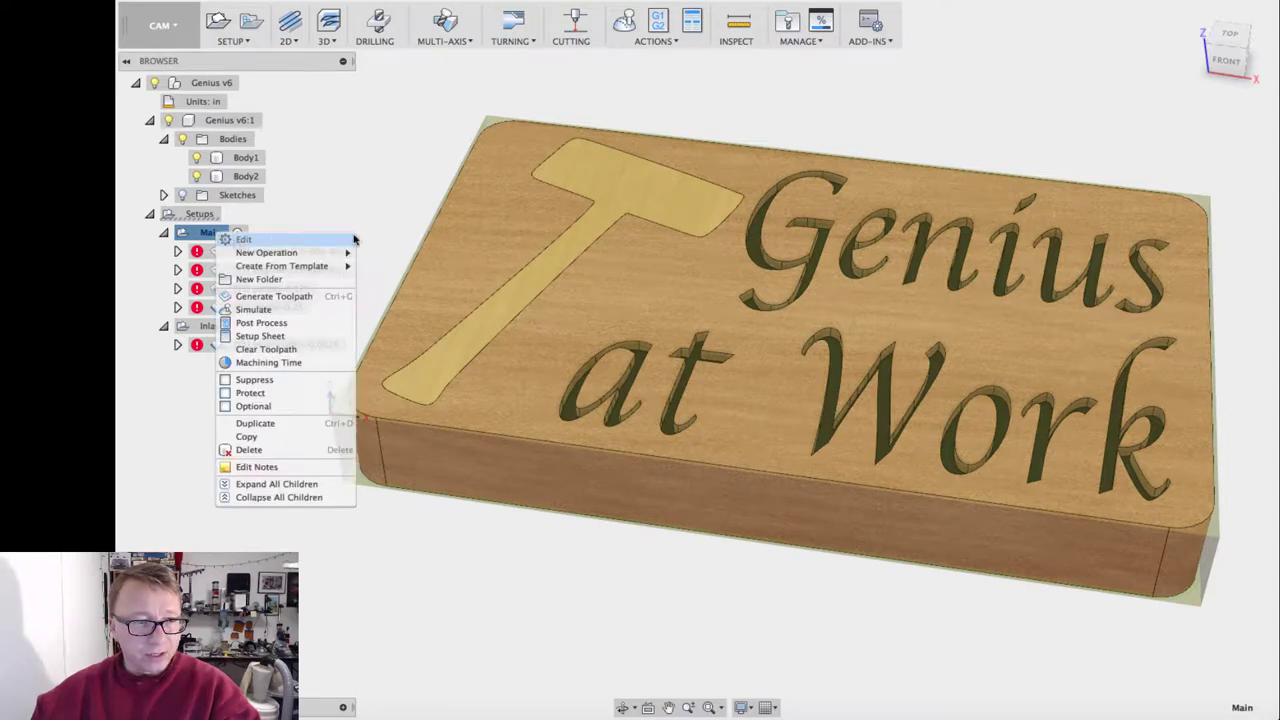
left_click_drag(772, 75, 920, 34)
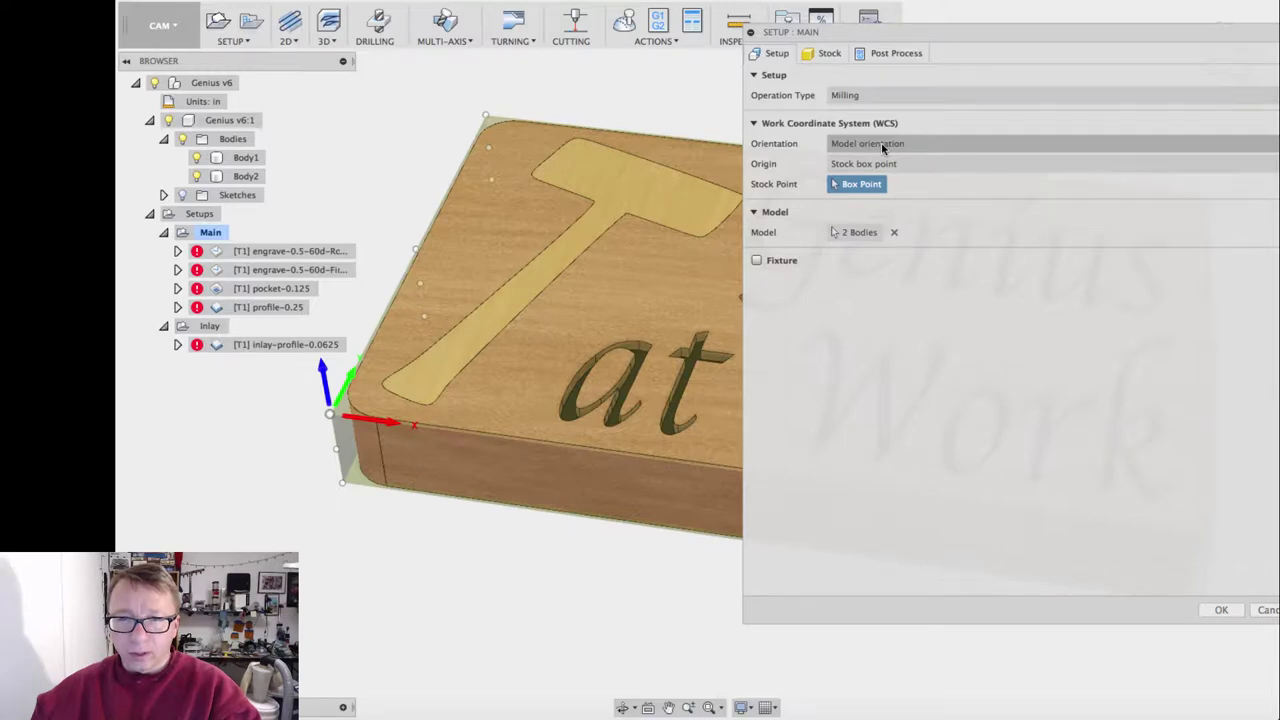
mouse_move(879, 168)
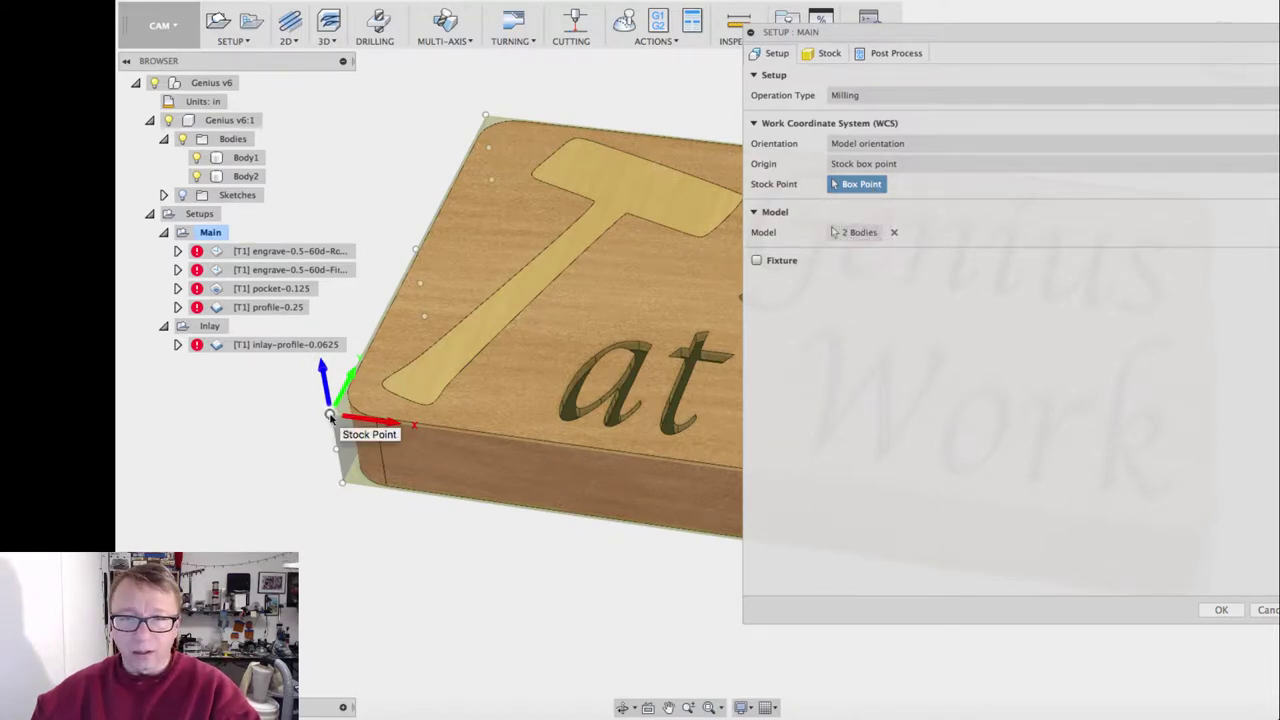
left_click(830, 53)
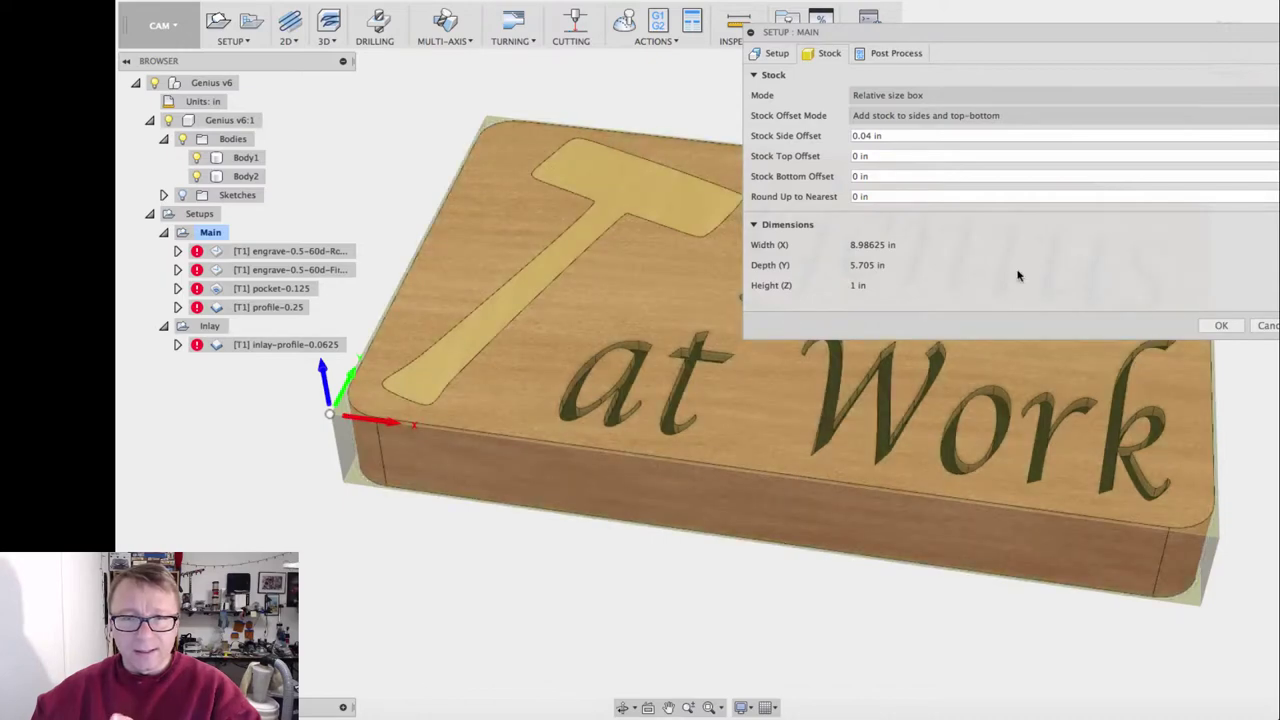
left_click(918, 96)
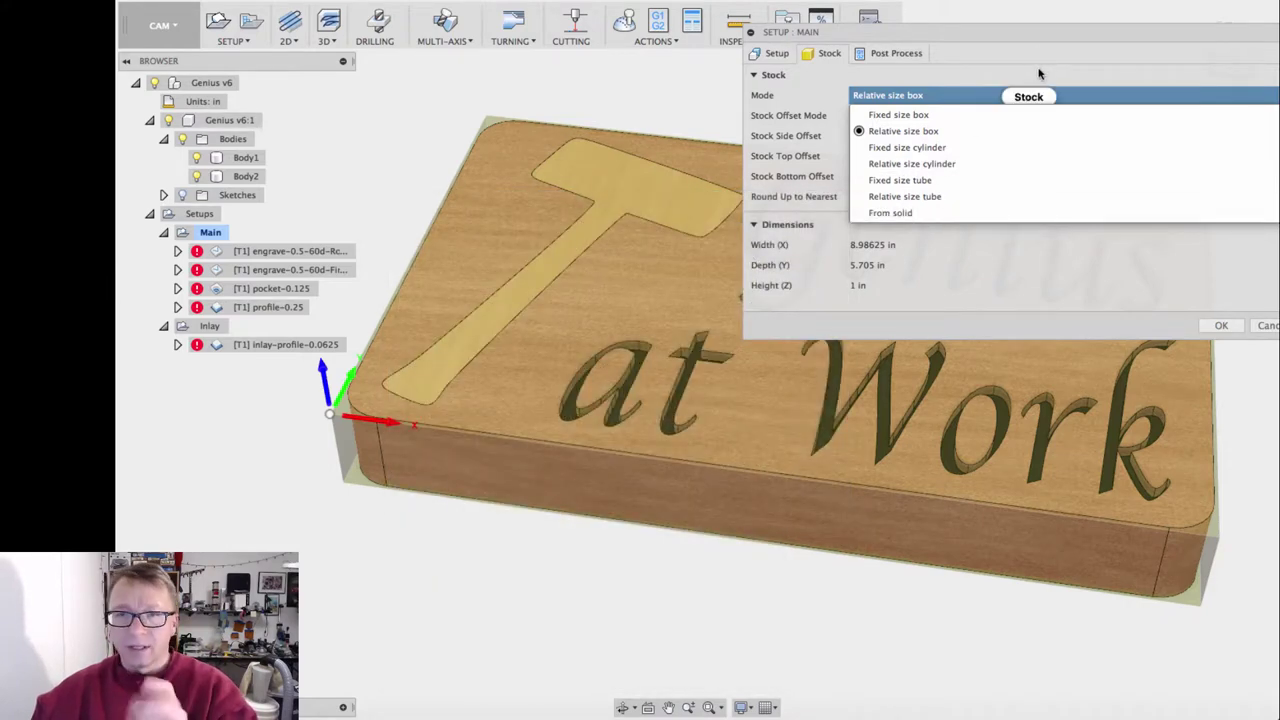
left_click(1040, 73)
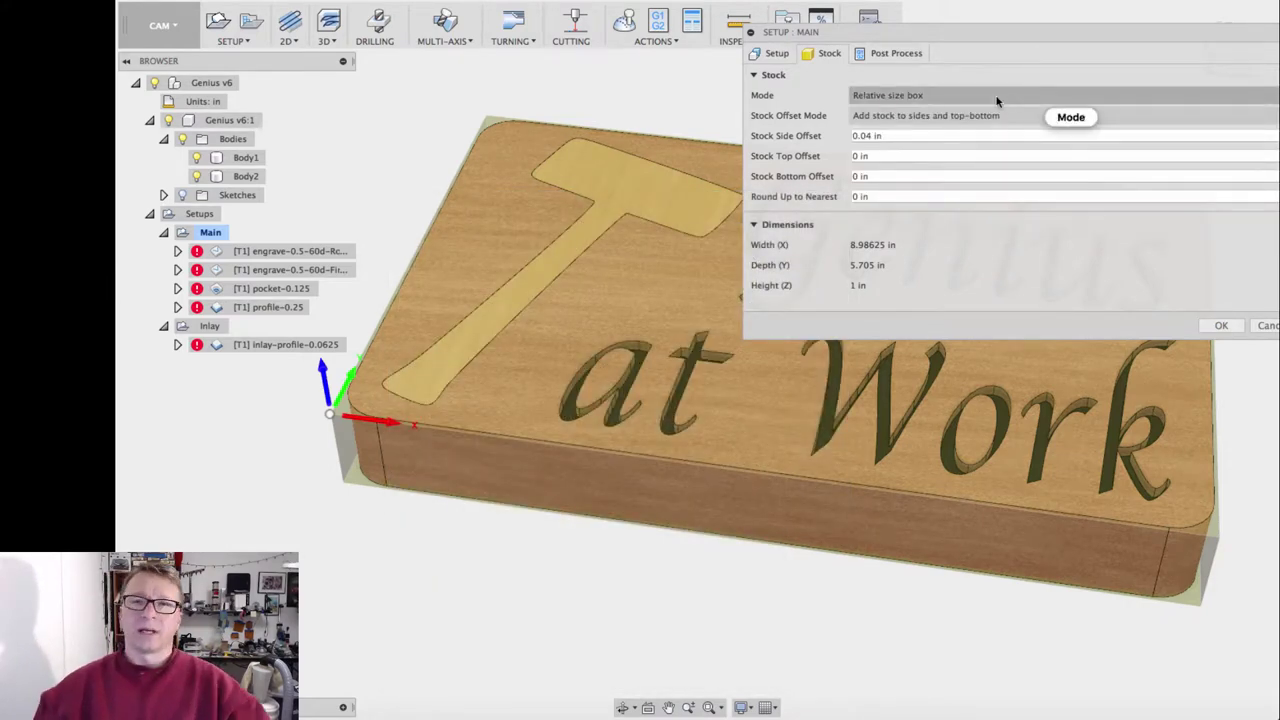
mouse_move(996, 101)
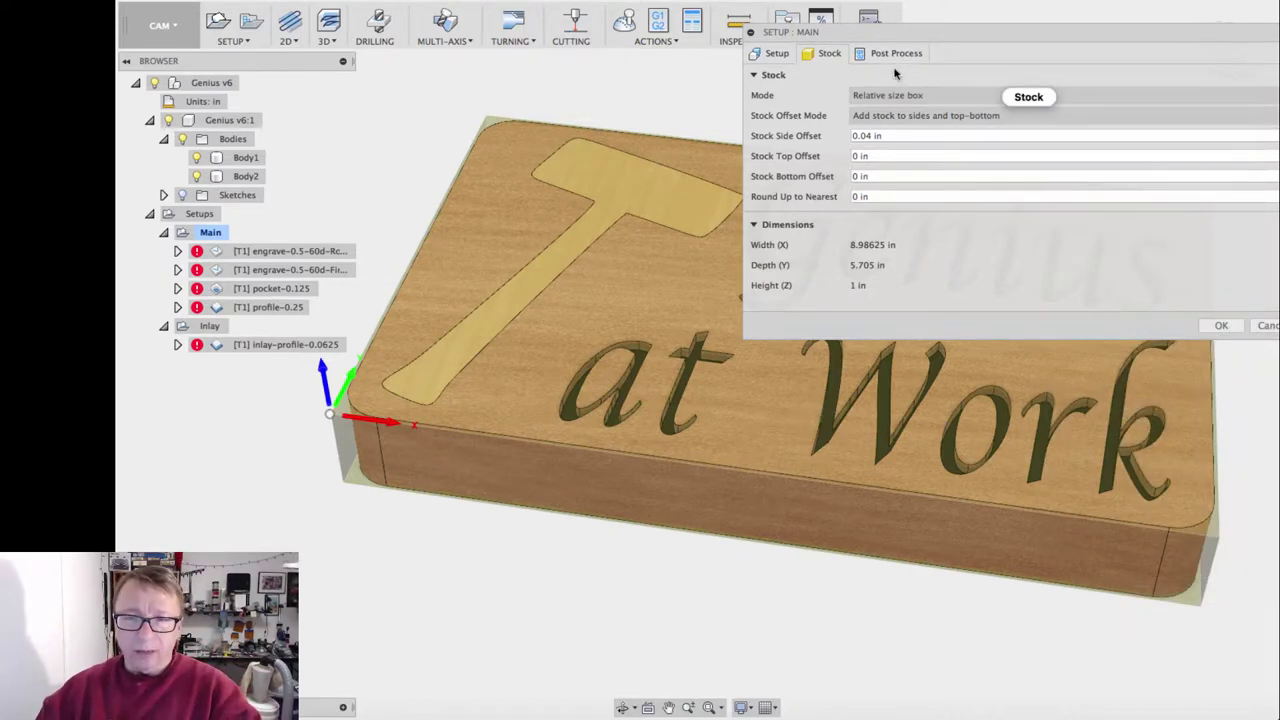
left_click(1262, 326)
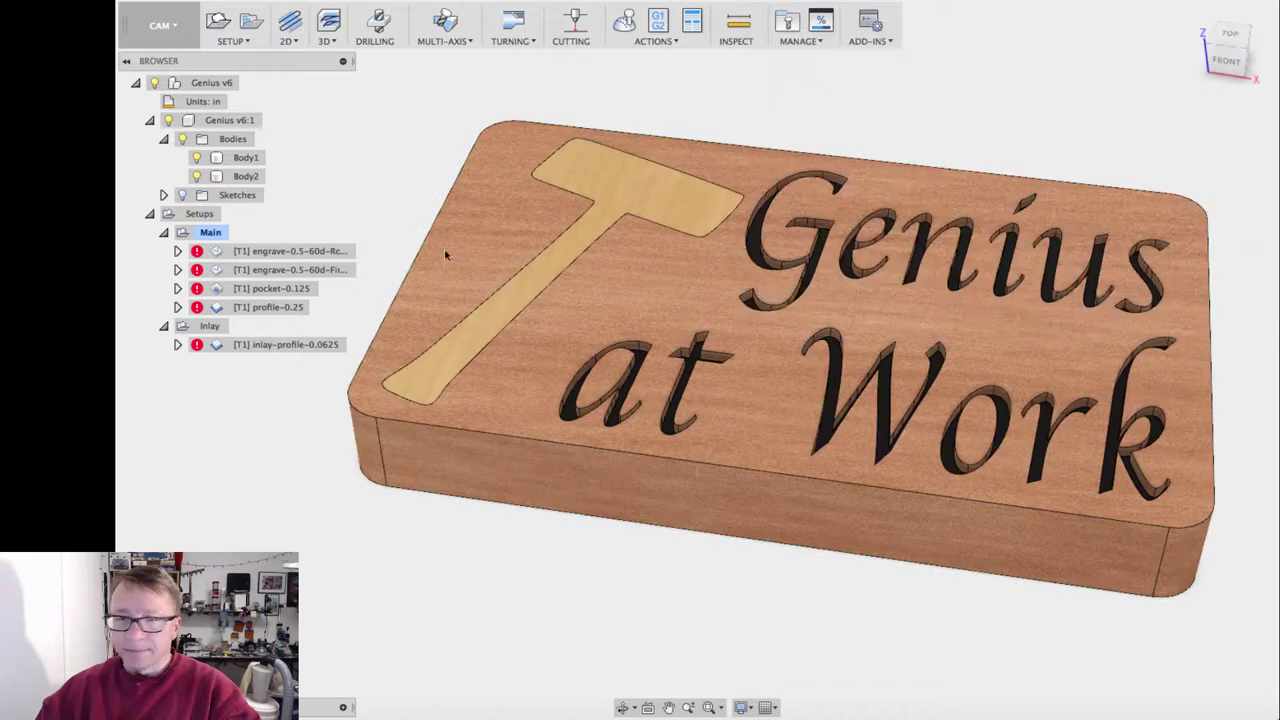
left_click(211, 333)
right_click(214, 332)
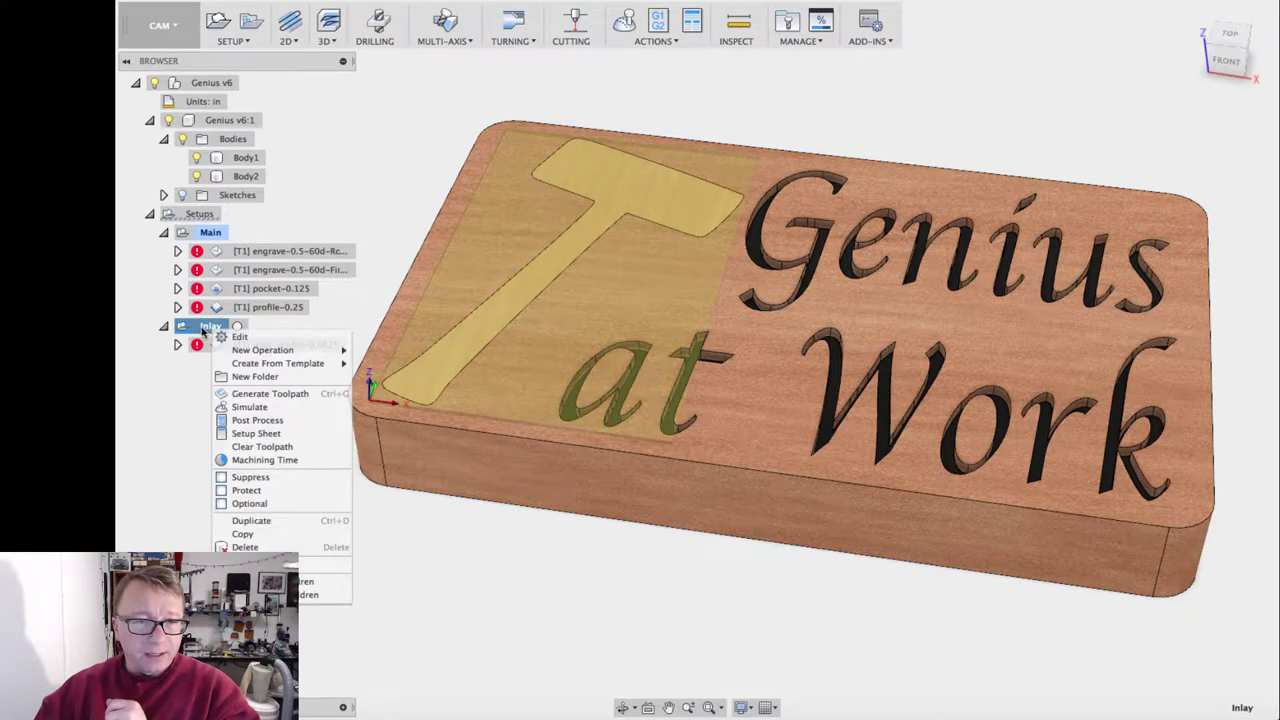
left_click(203, 331)
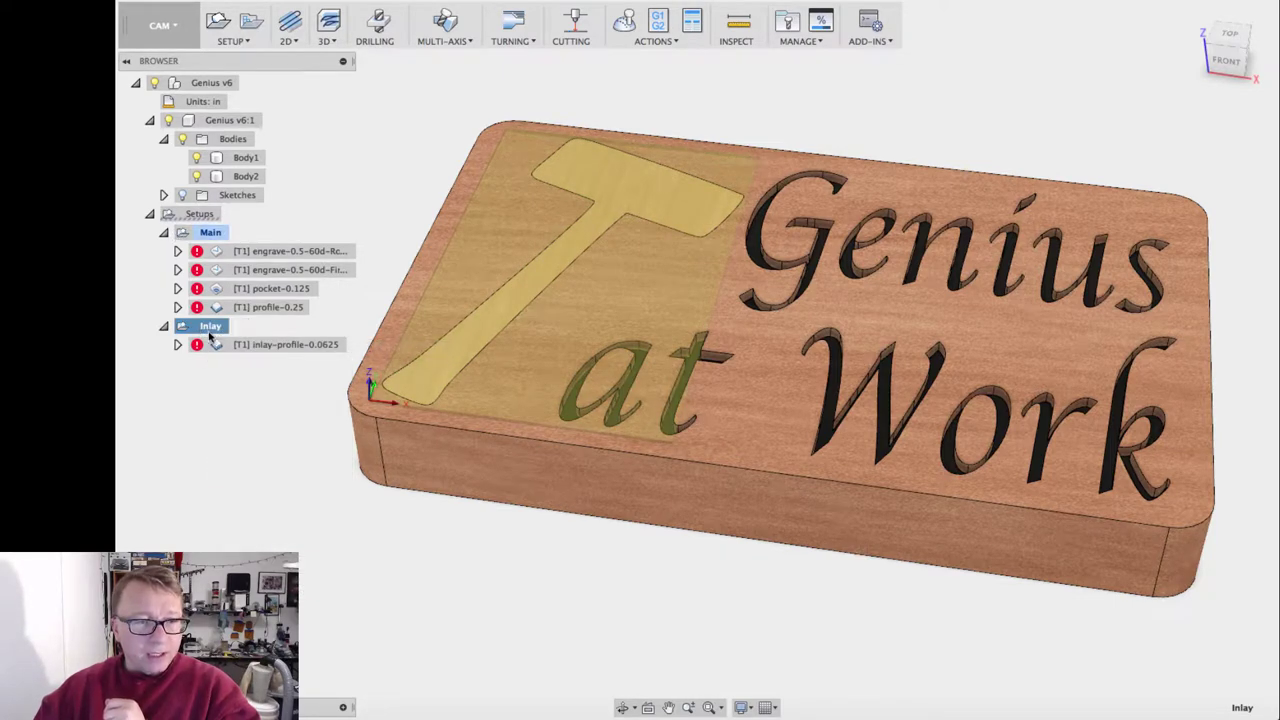
double_click(211, 326)
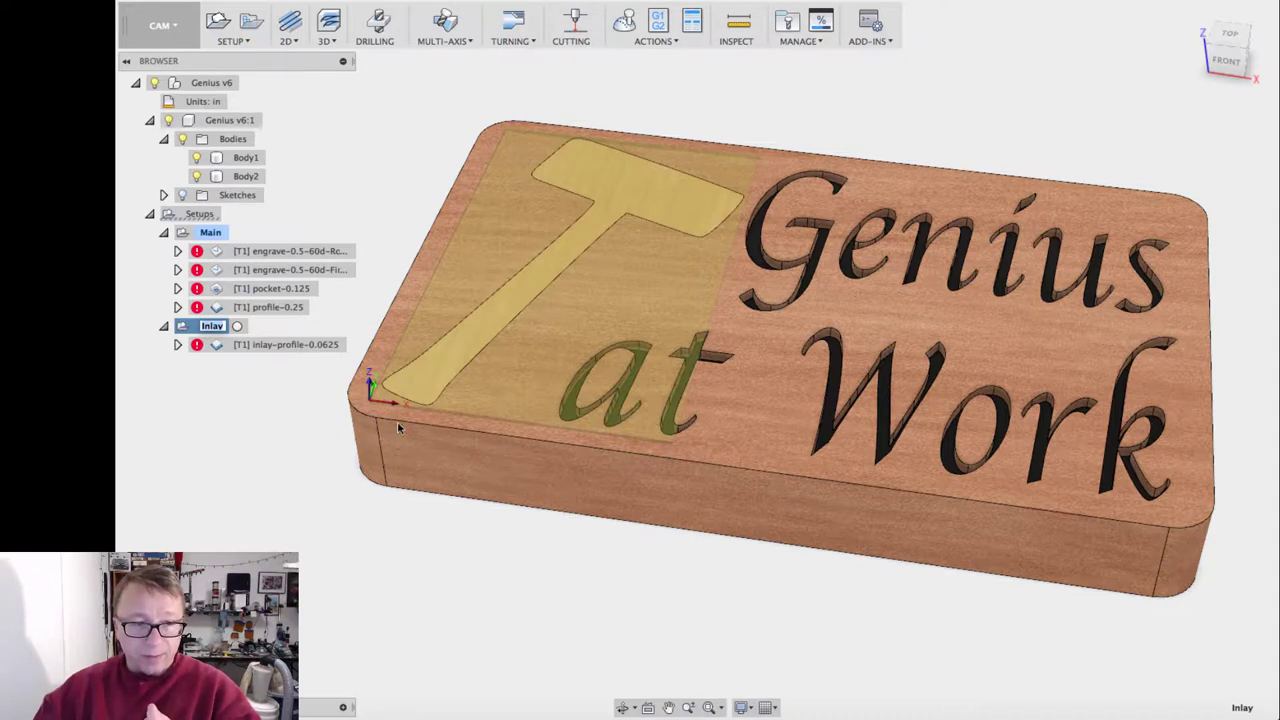
left_click(208, 236)
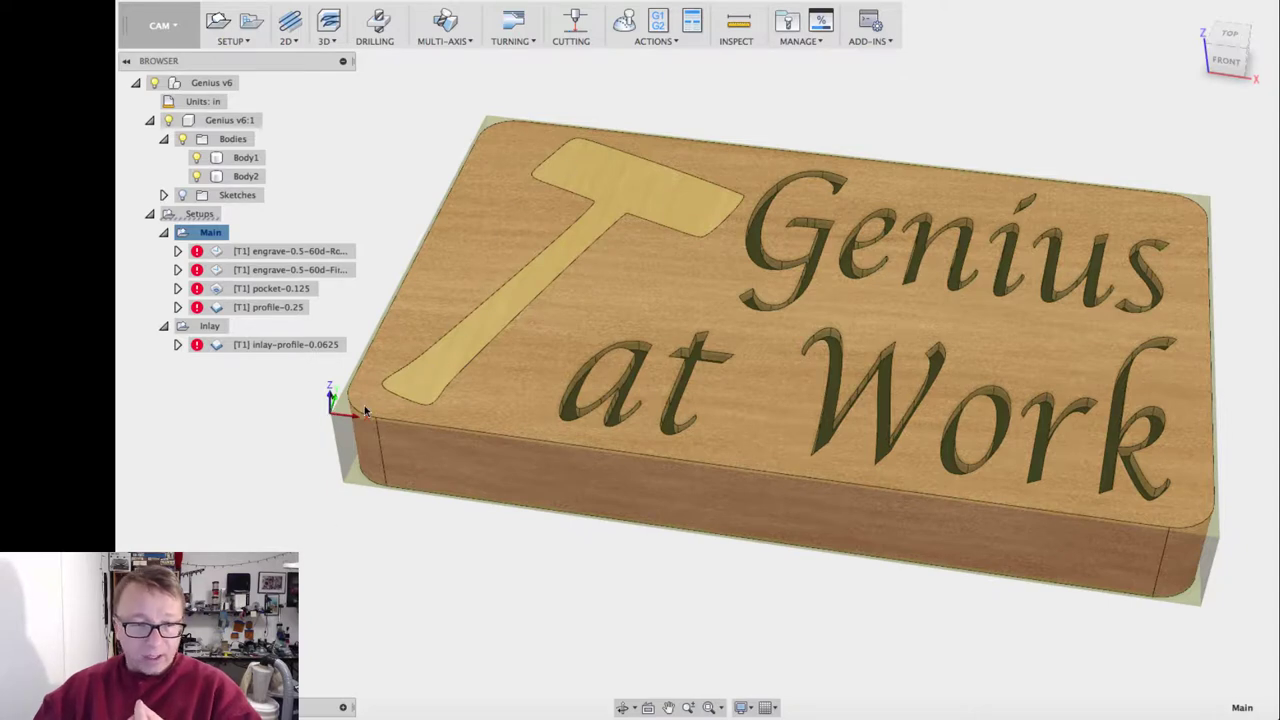
left_click(210, 326)
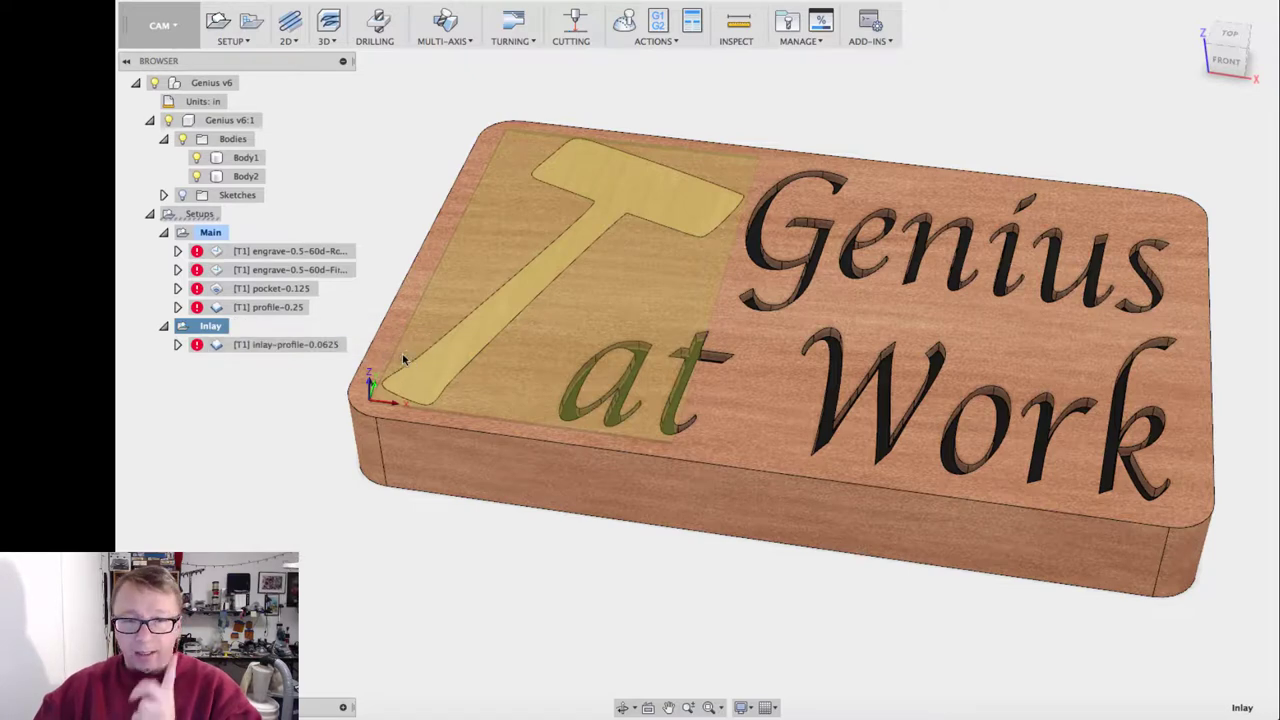
Step: Show the Main setup's stock again and widen the Browser so full operation names appear
left_click(210, 232)
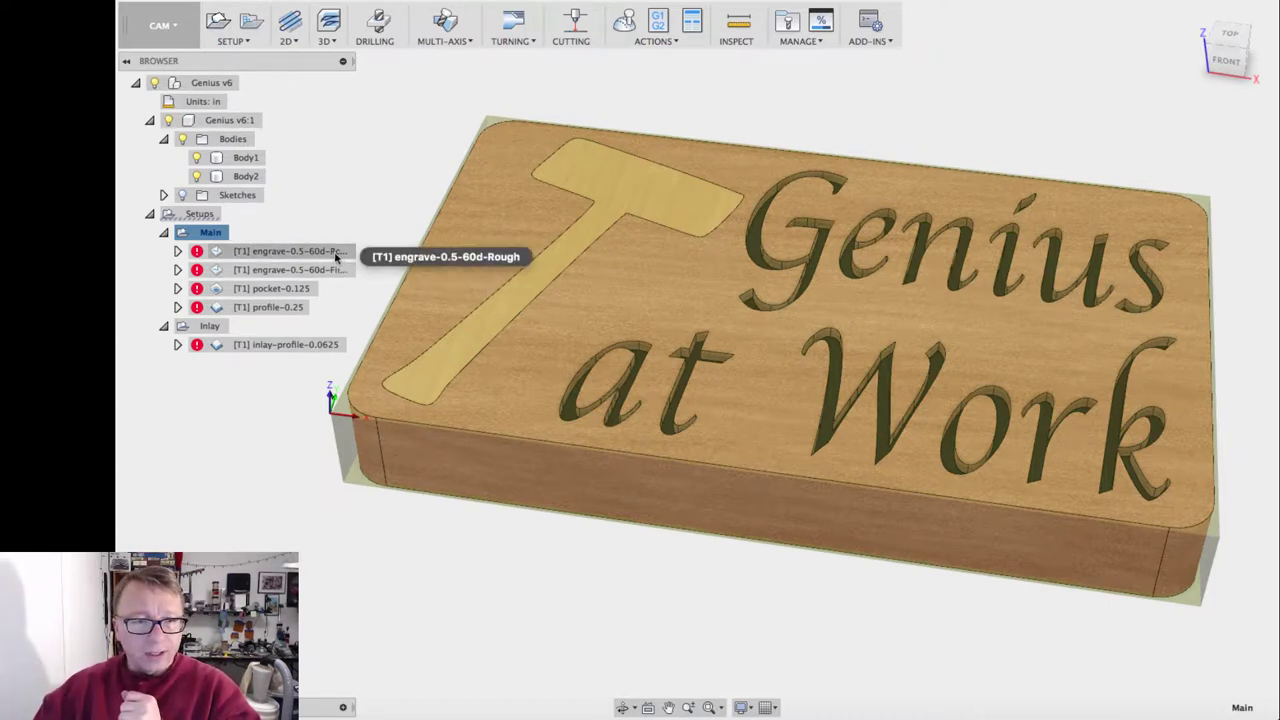
left_click_drag(352, 61, 393, 60)
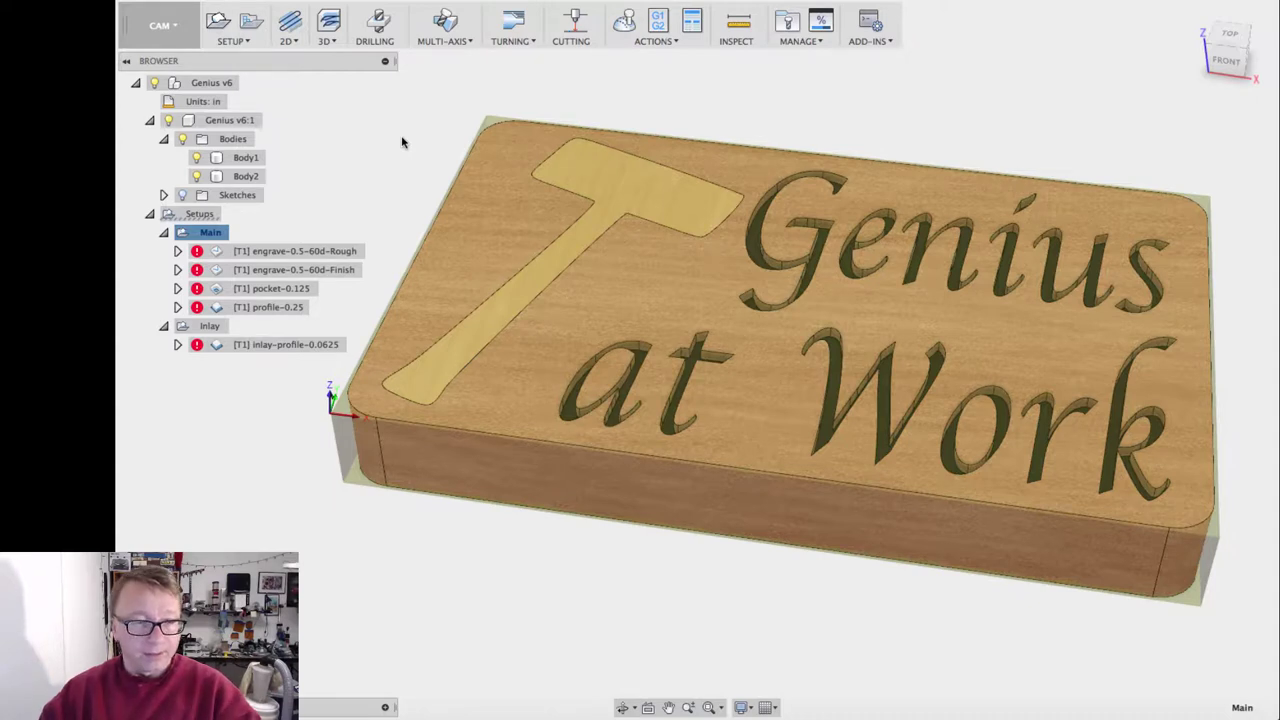
Step: Open engrave-0.5-60d-Rough's settings showing the 1/2" 60° V-bit, 12000 rpm, 39.3701 in/min feed
left_click(258, 256)
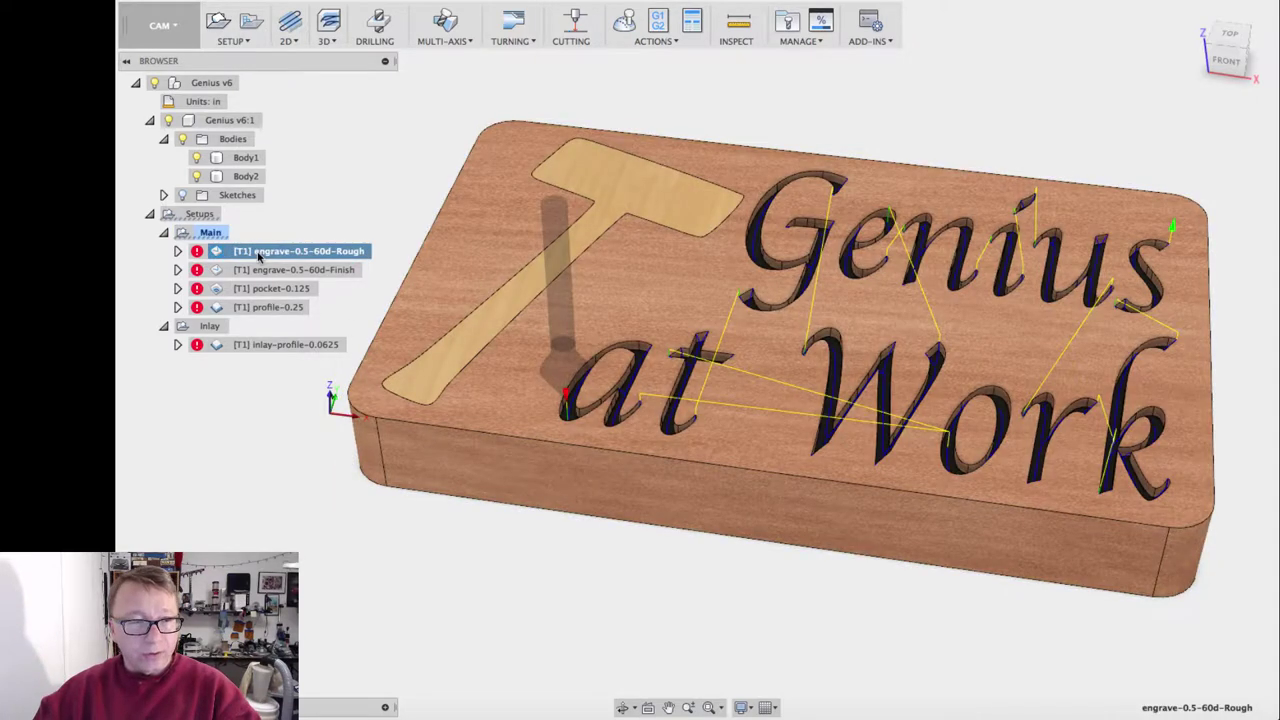
right_click(258, 256)
left_click(290, 262)
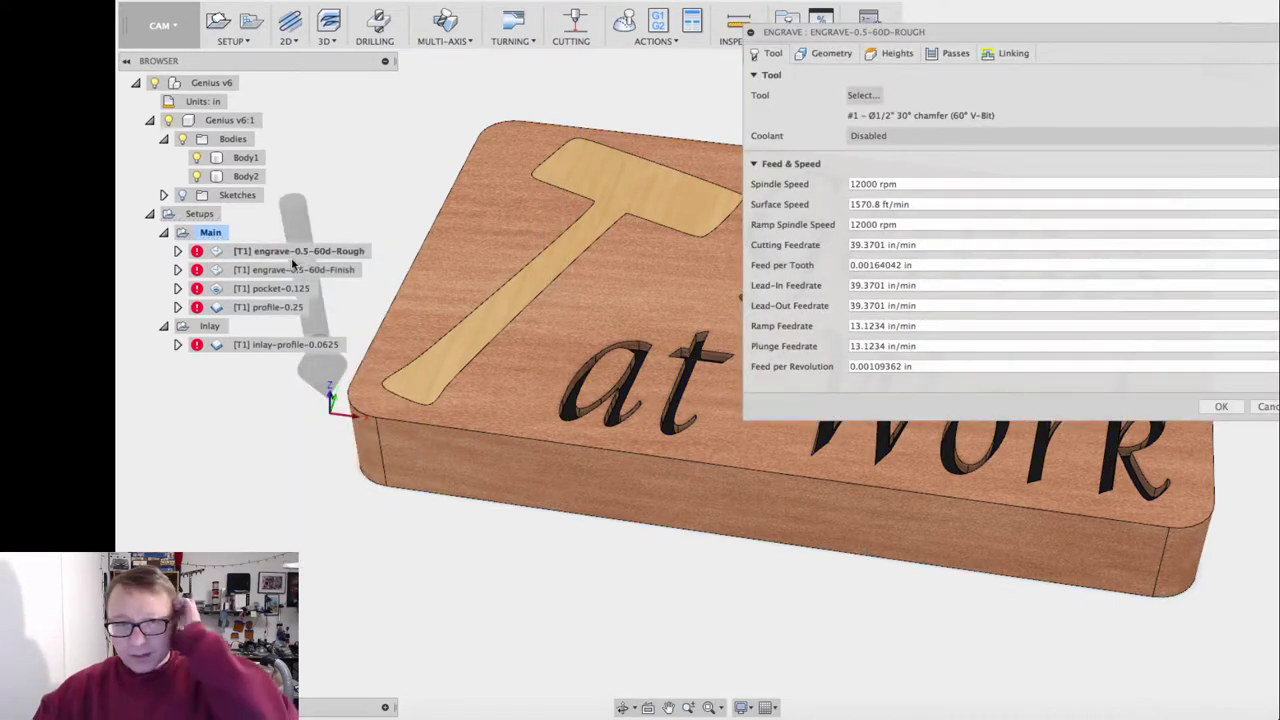
left_click(1266, 408)
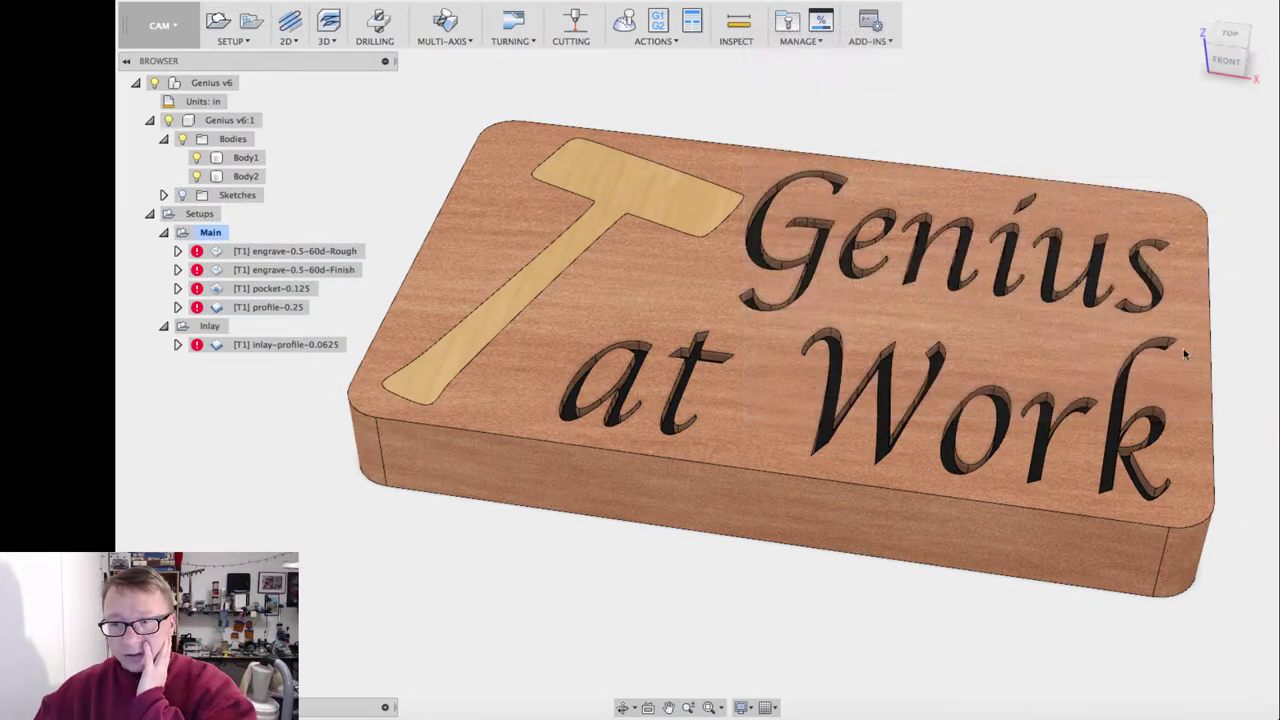
left_click(289, 42)
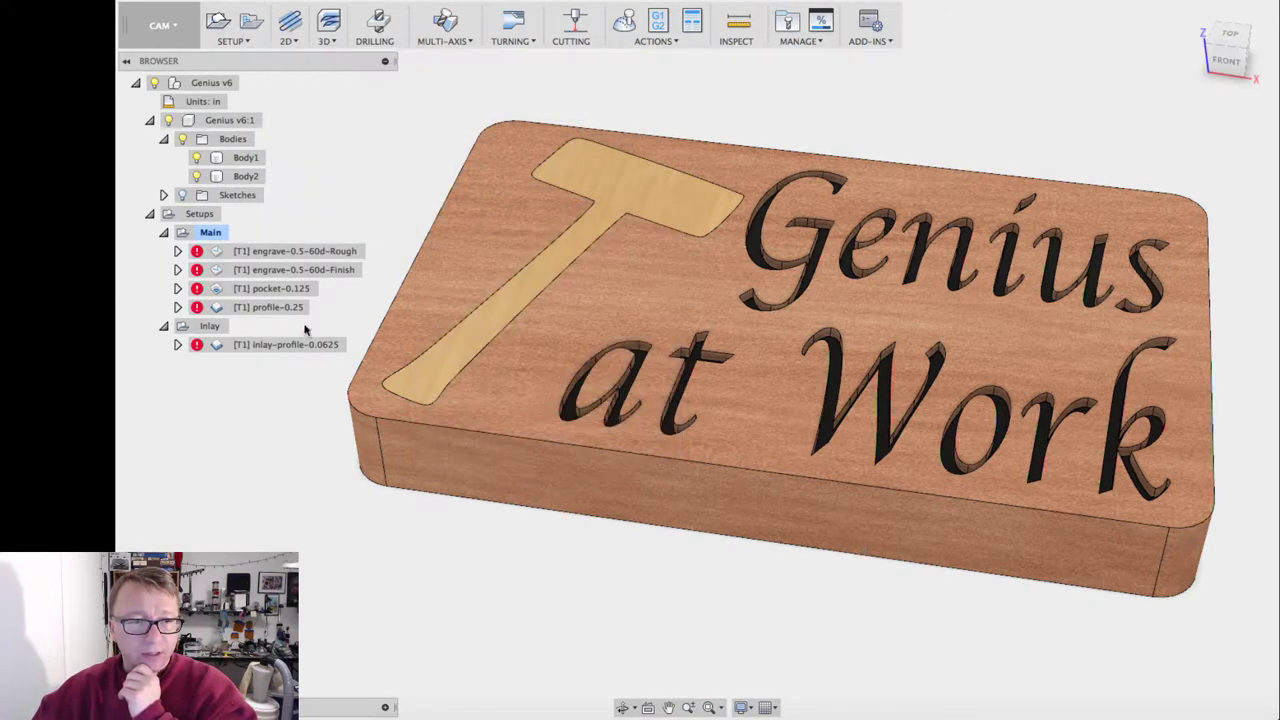
right_click(286, 253)
left_click(312, 256)
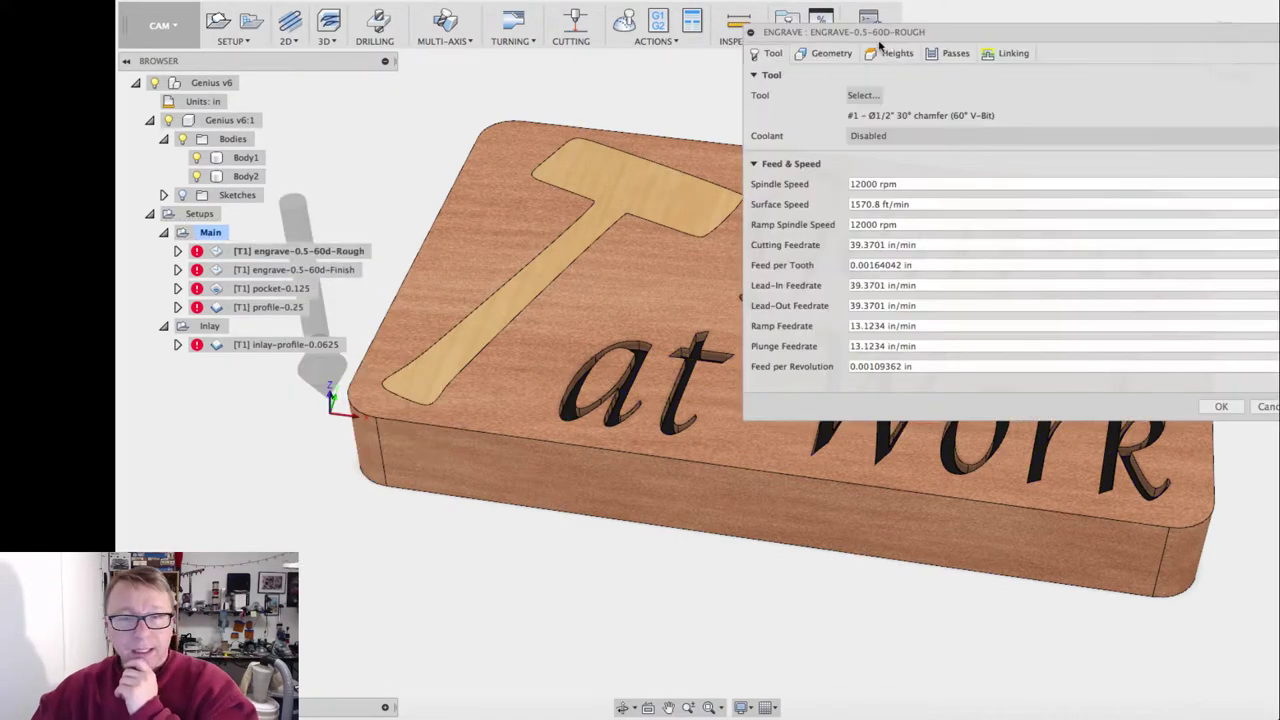
left_click_drag(921, 34, 613, 51)
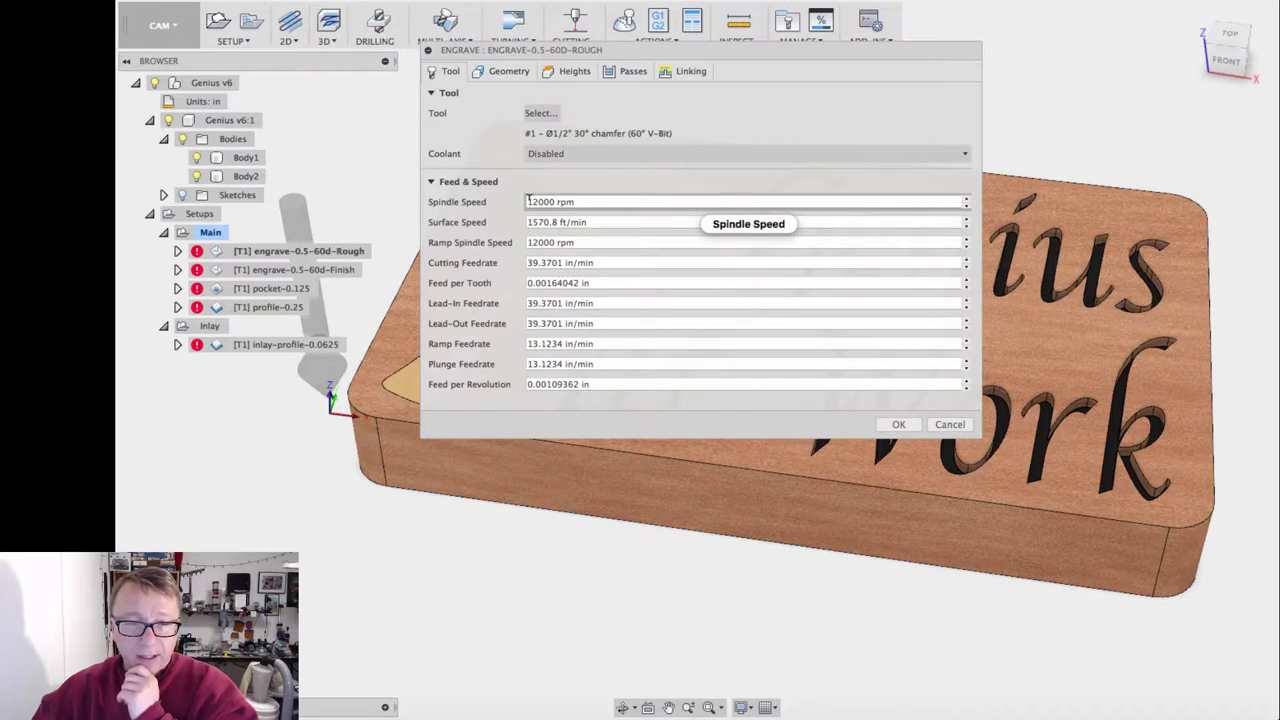
left_click(529, 201)
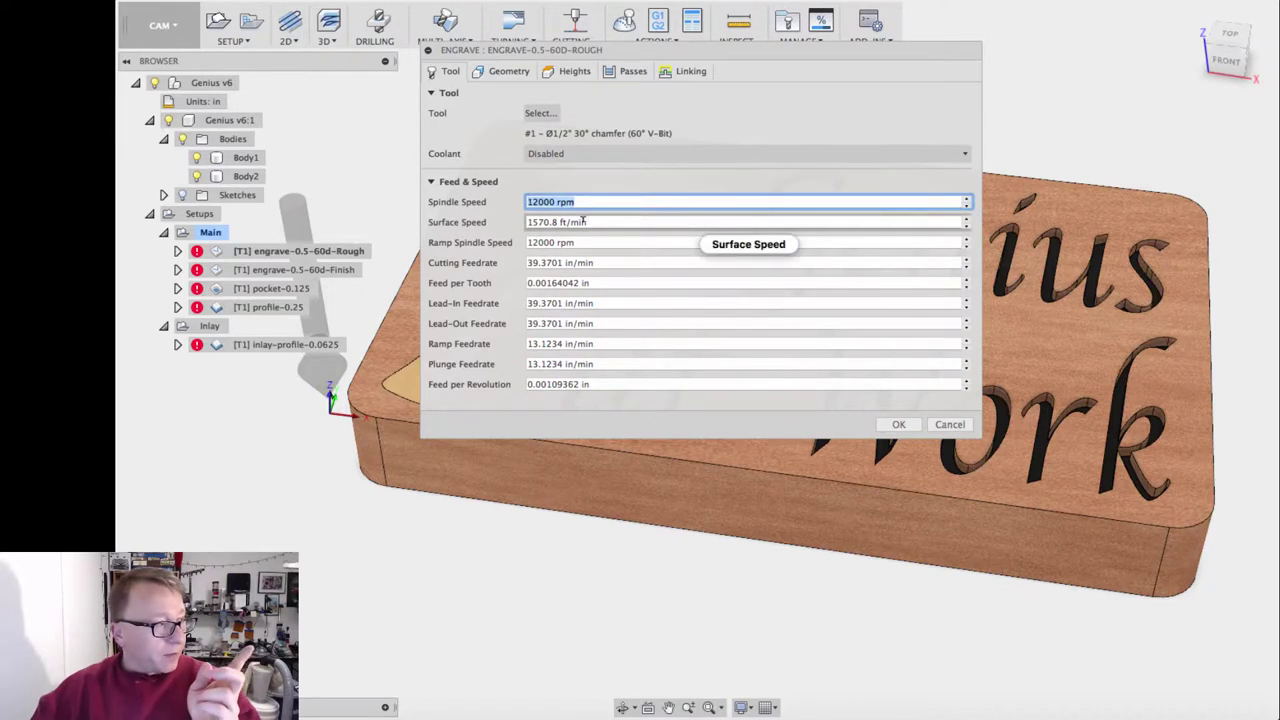
mouse_move(572, 219)
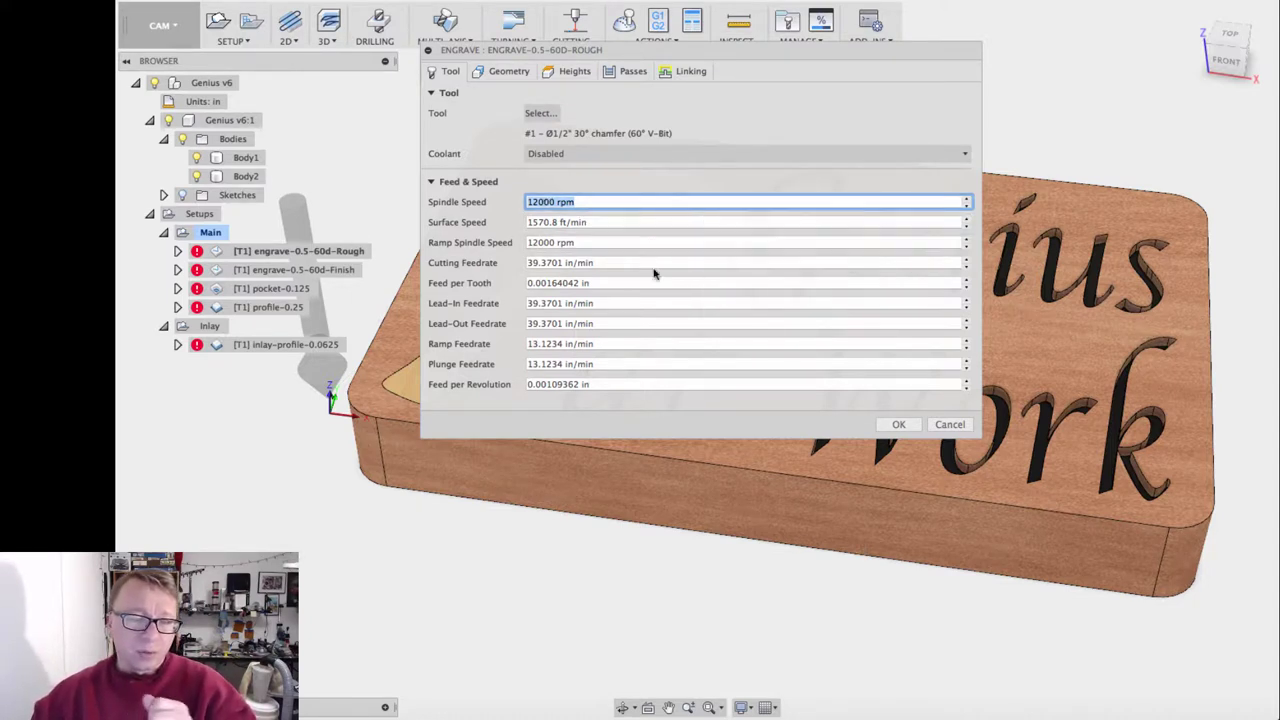
left_click(539, 198)
triple_click(574, 200)
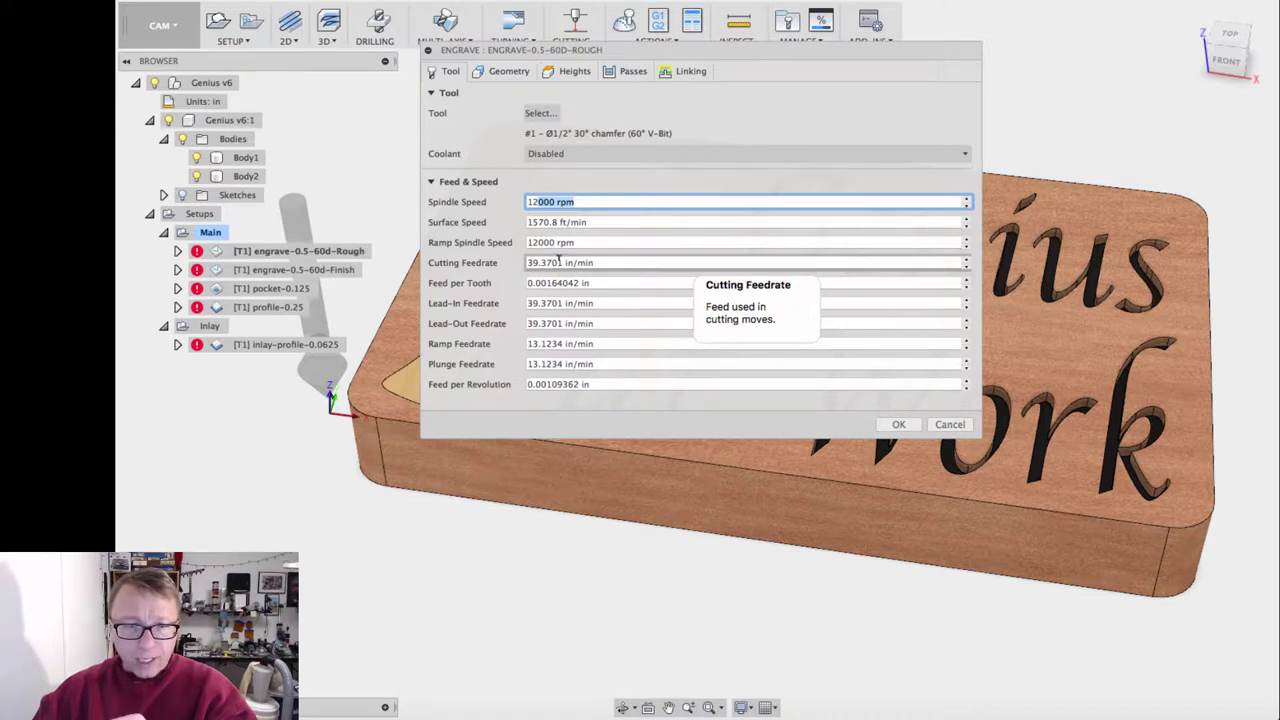
left_click(545, 201)
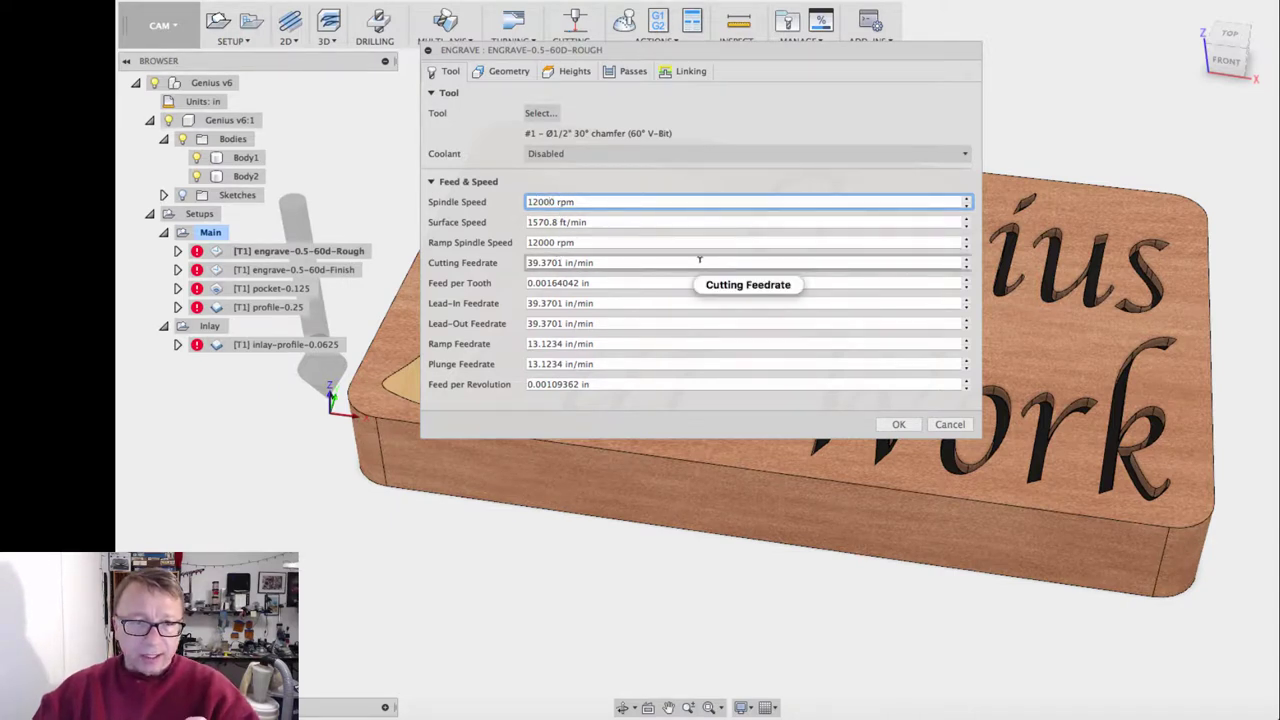
left_click(540, 304)
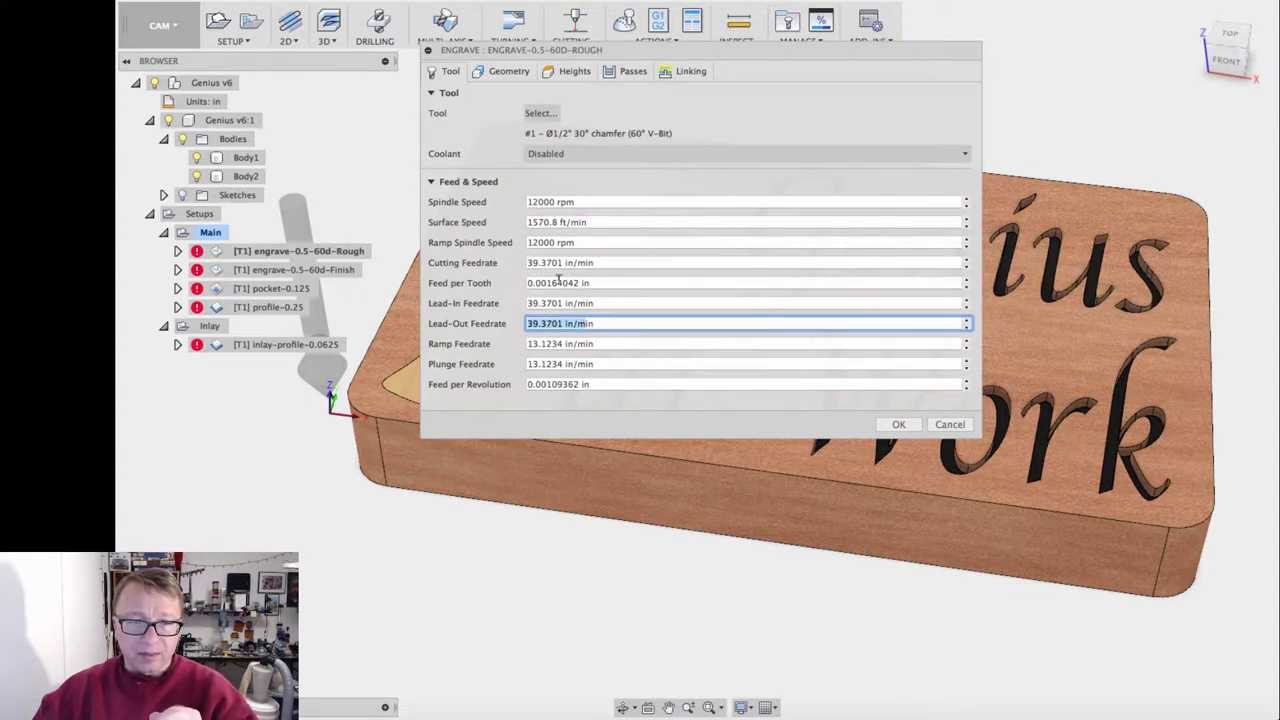
left_click(575, 262)
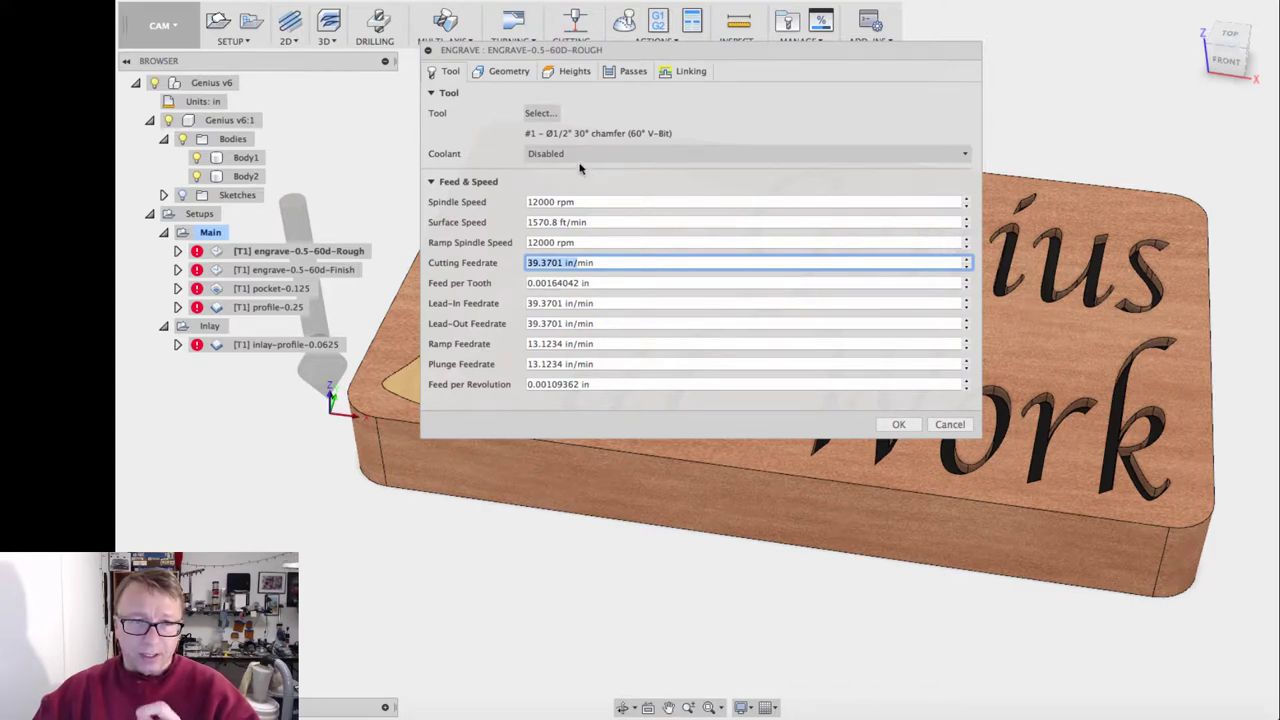
Step: Move the Engrave dialog aside and zoom in to inspect the 17 selected letter chains
left_click(511, 71)
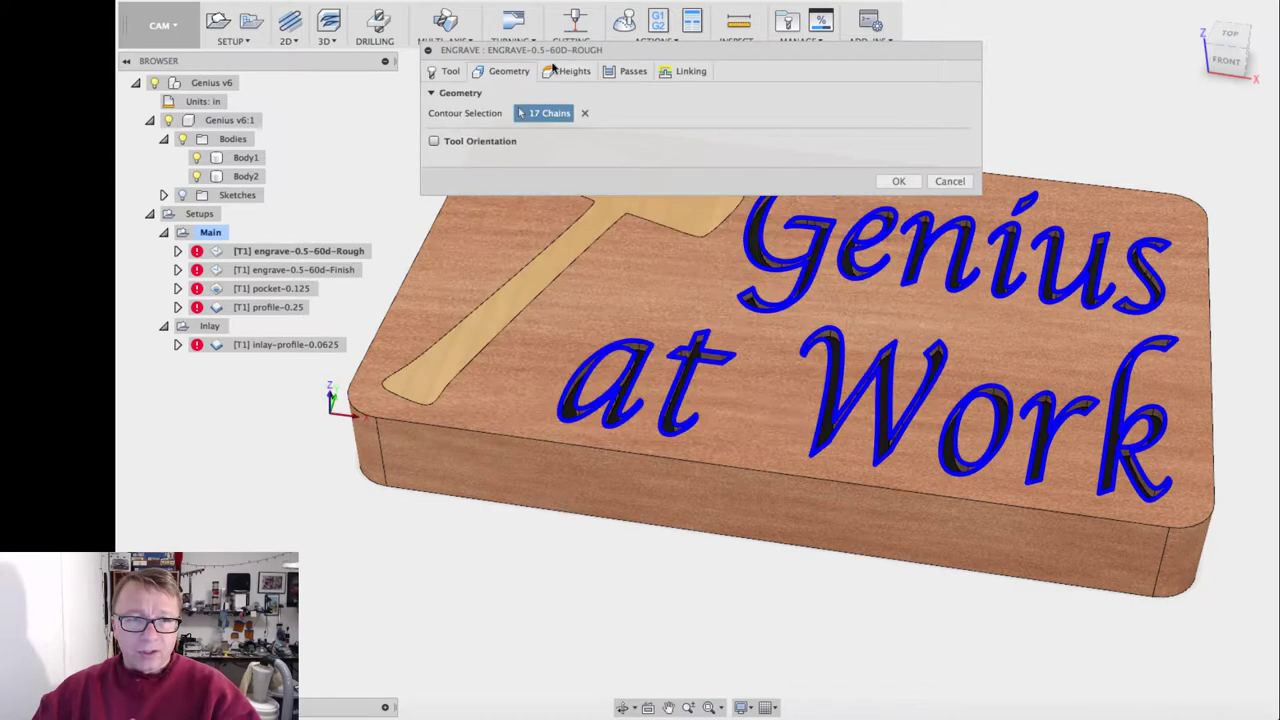
left_click_drag(580, 49, 262, 55)
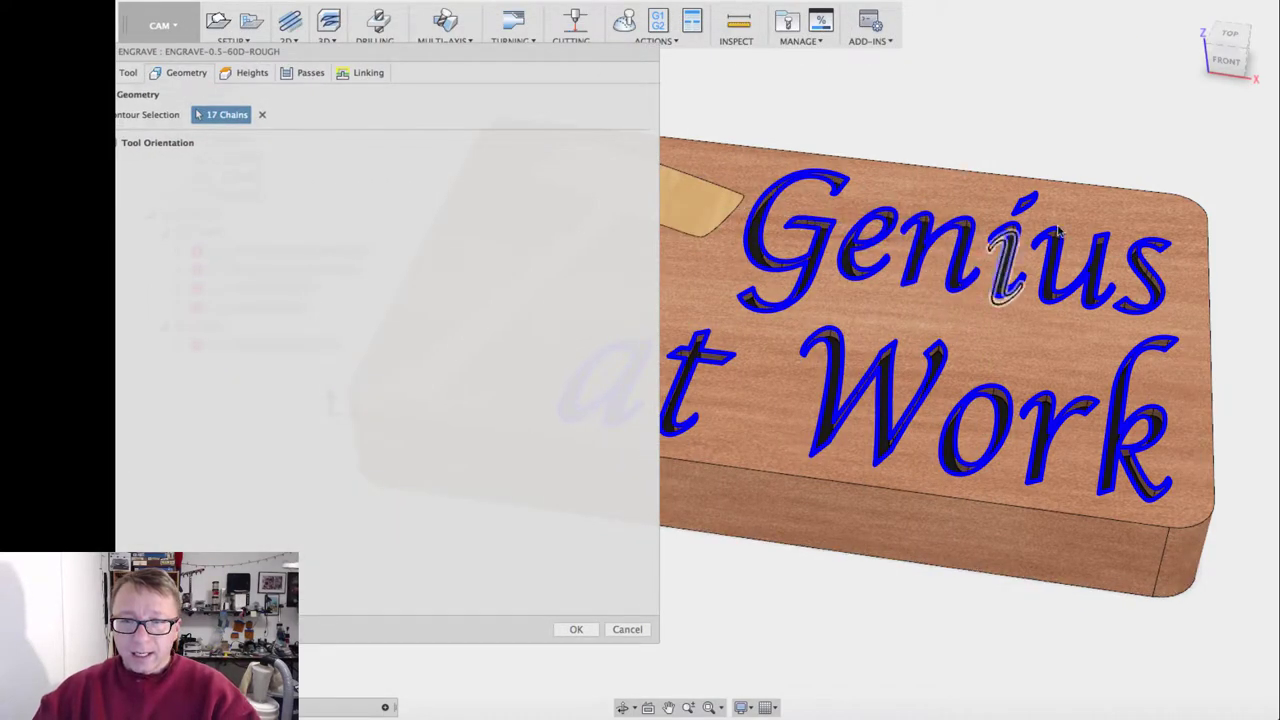
left_click_drag(451, 56, 480, 55)
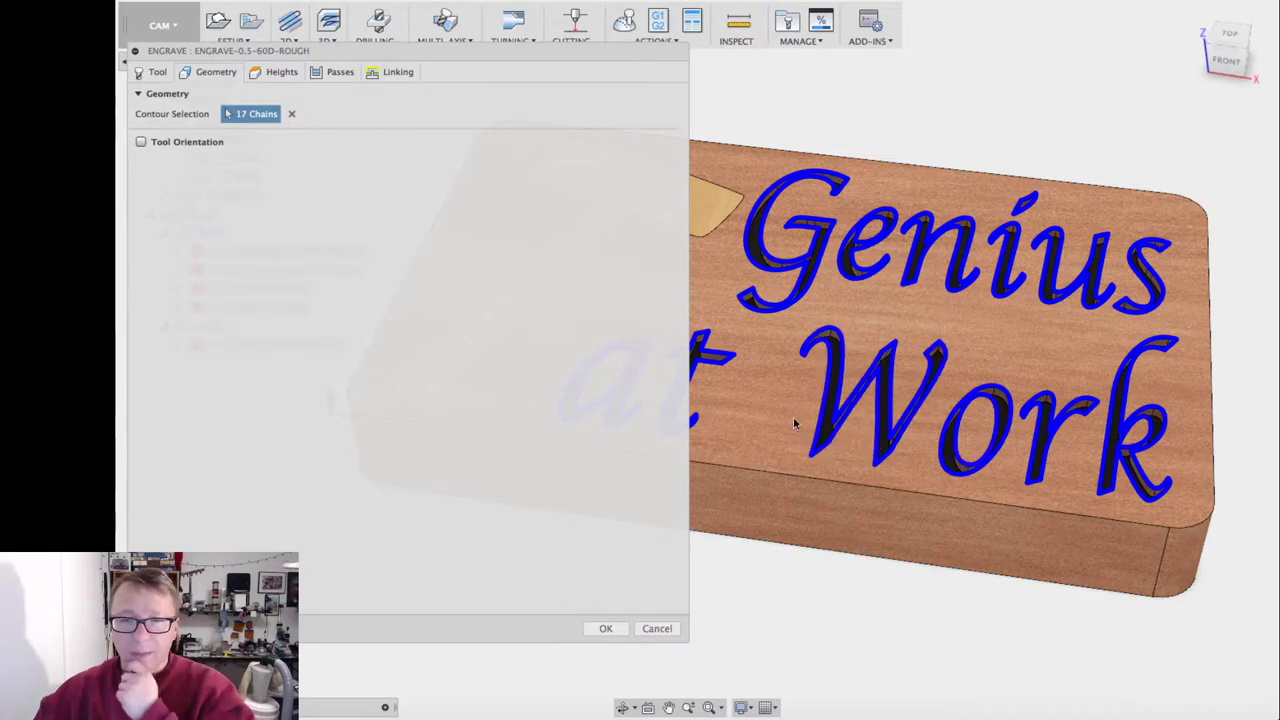
scroll(873, 270, "up", 3)
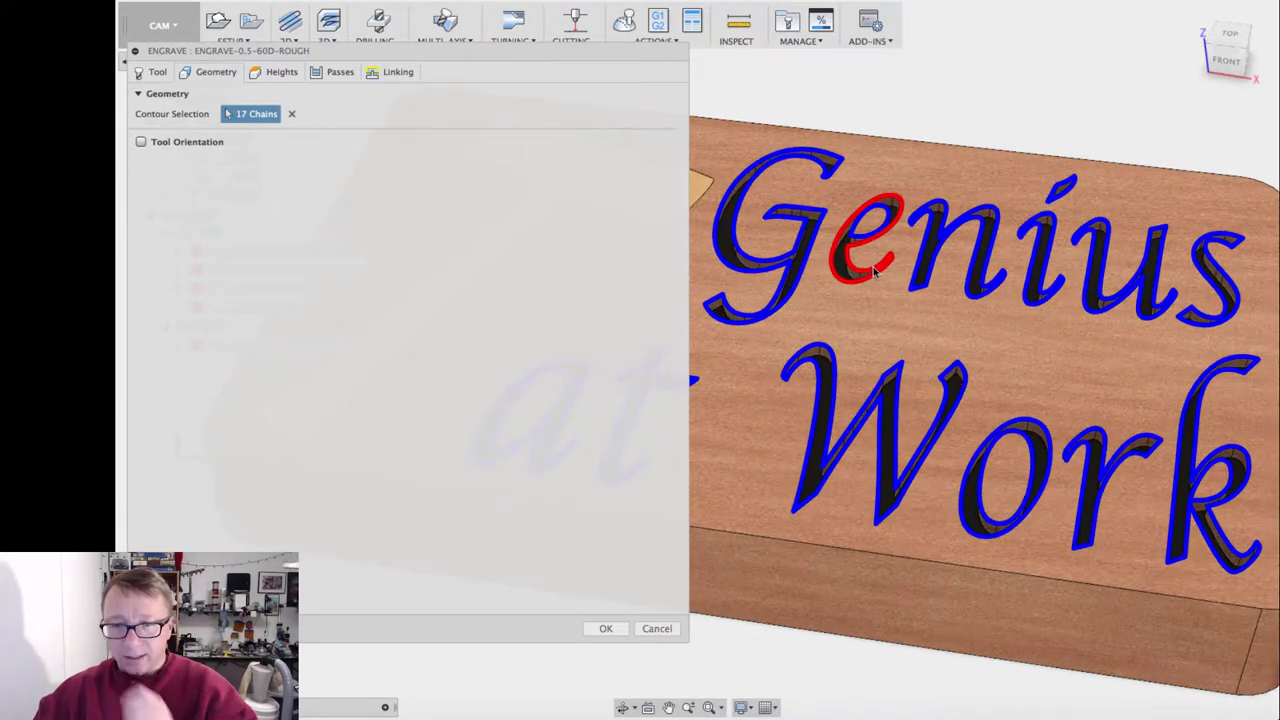
scroll(920, 305, "up", 5)
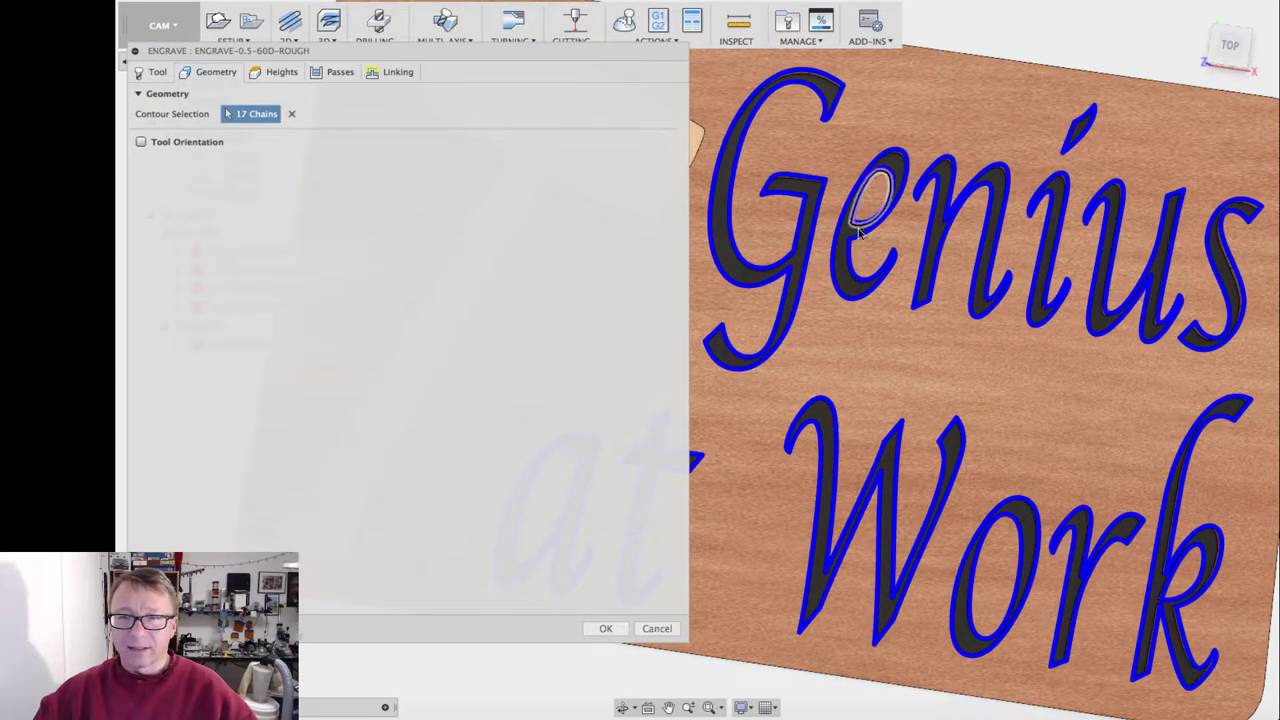
scroll(893, 305, "down", 5)
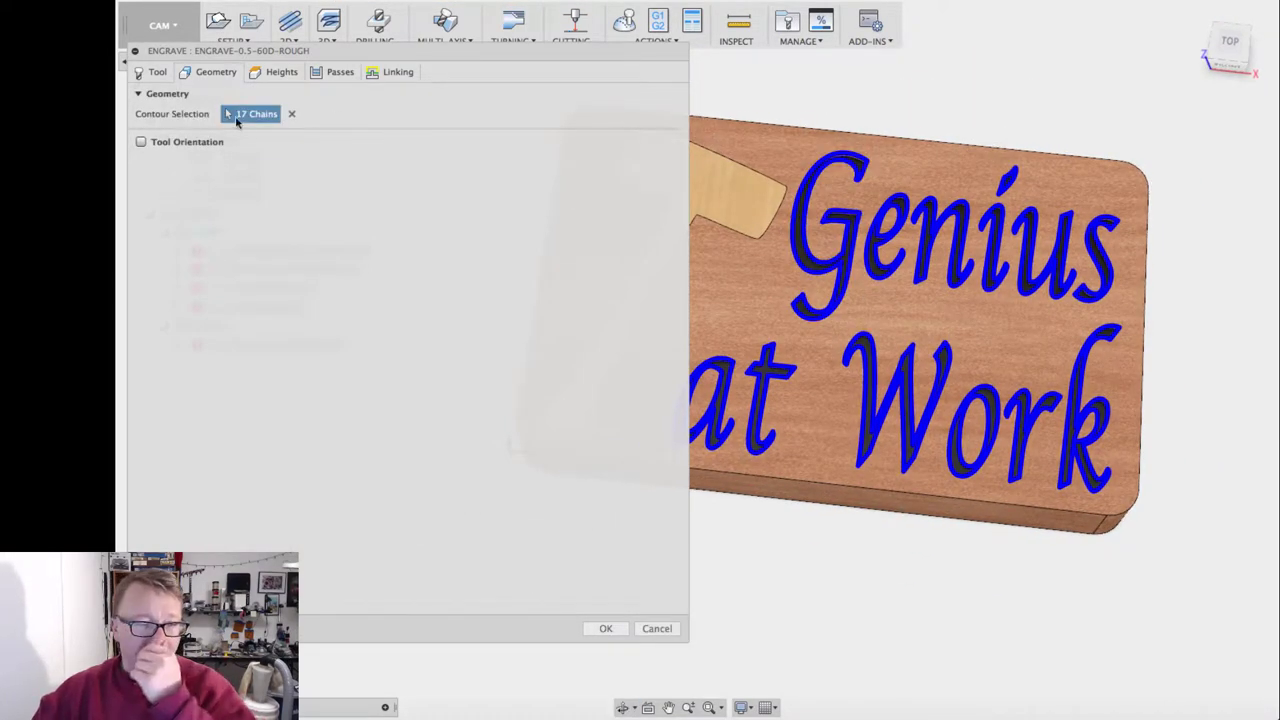
left_click(280, 74)
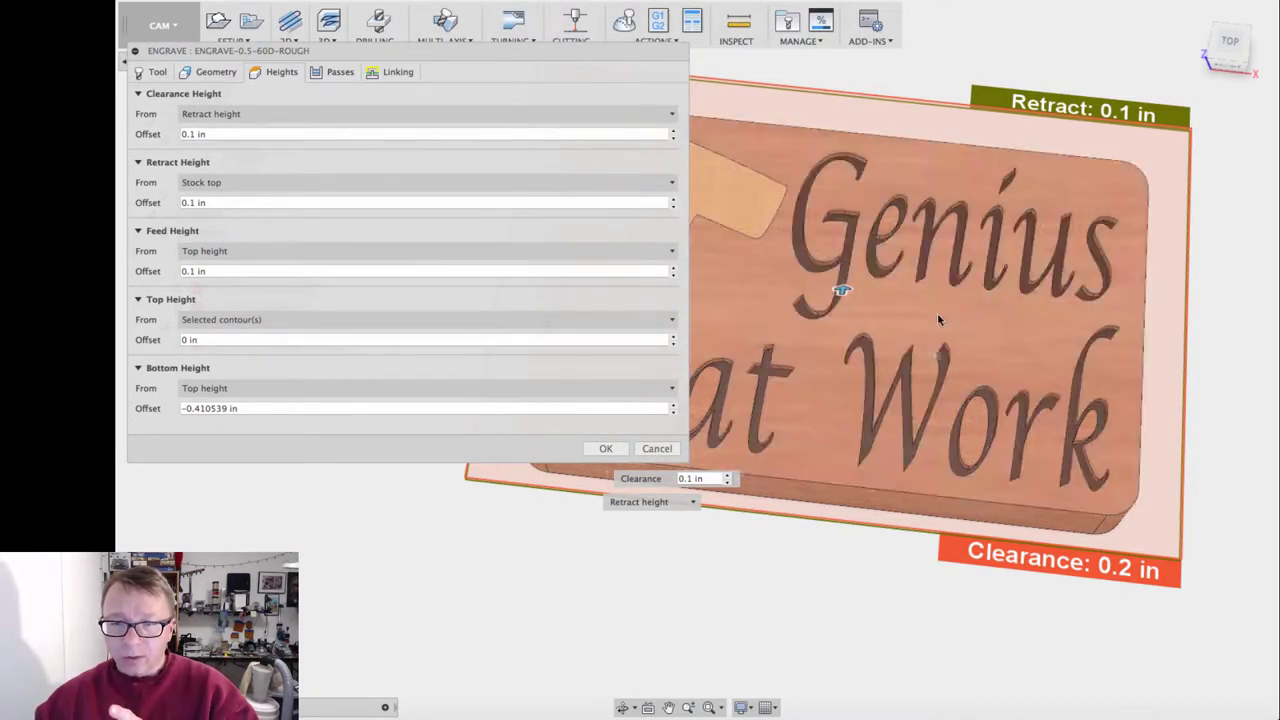
Step: Keep the rough engrave's Top Height measured from Selected contour(s)
left_click(328, 319)
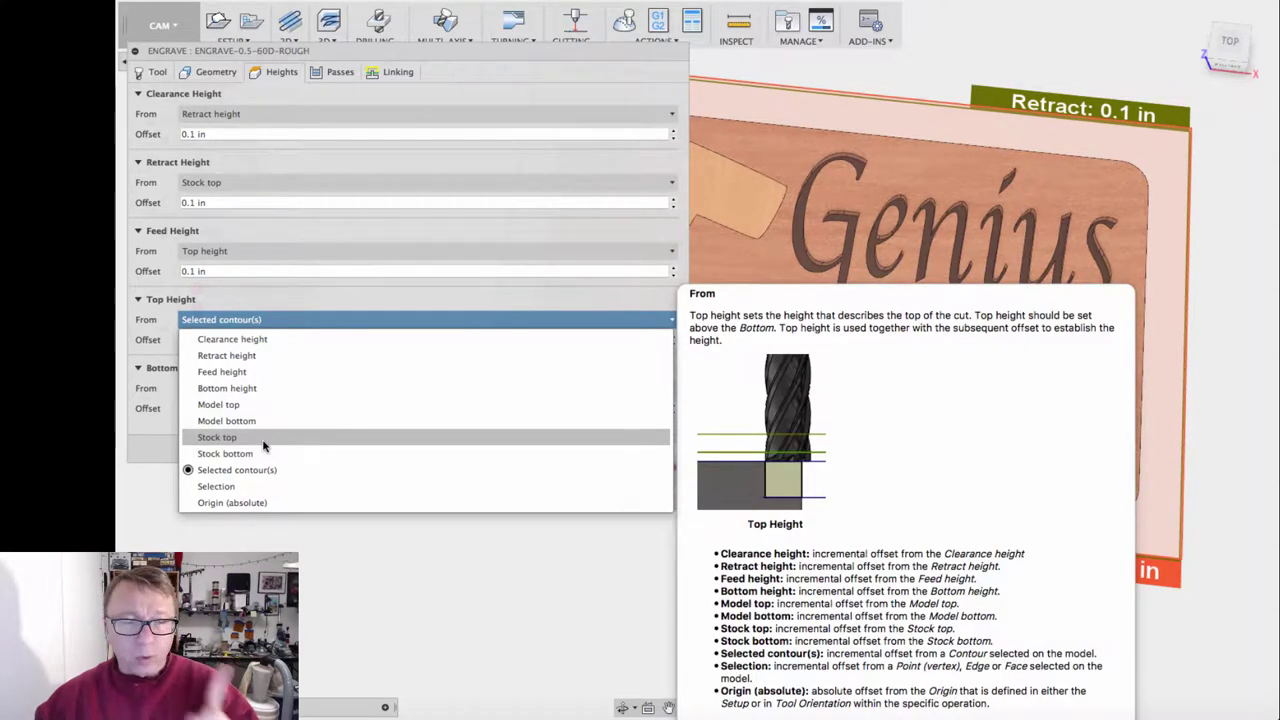
left_click(530, 55)
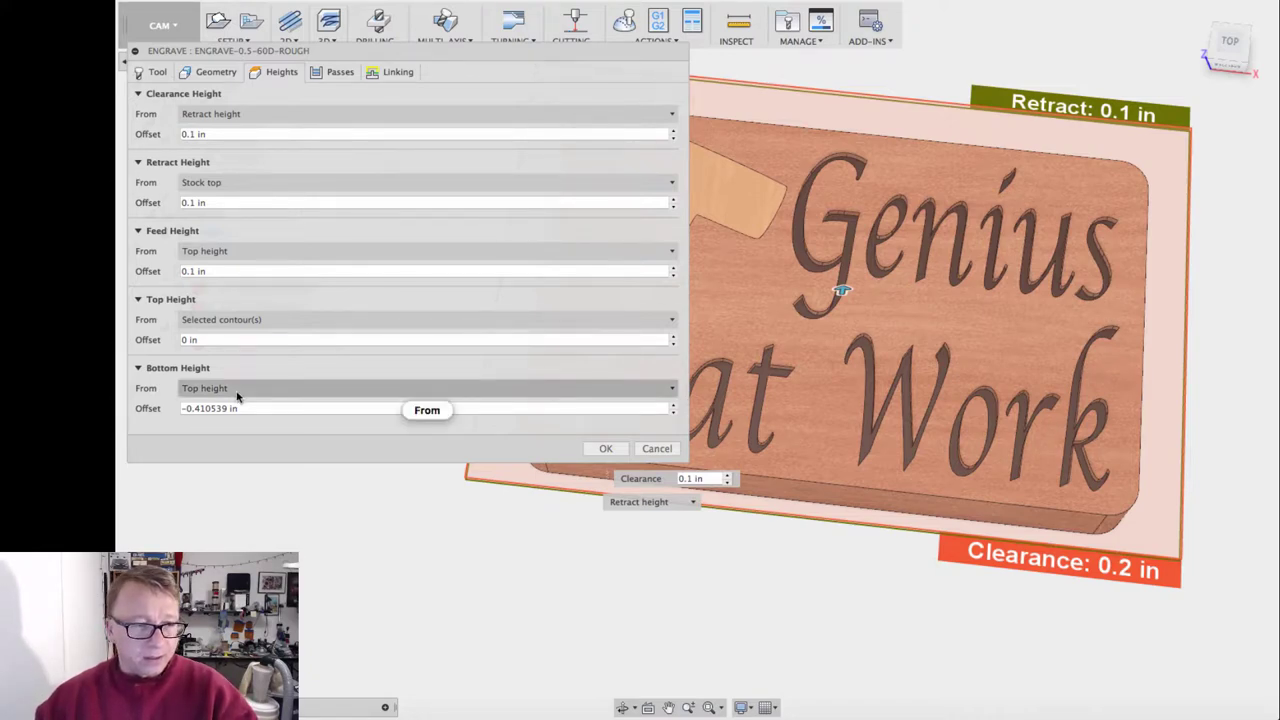
mouse_move(237, 397)
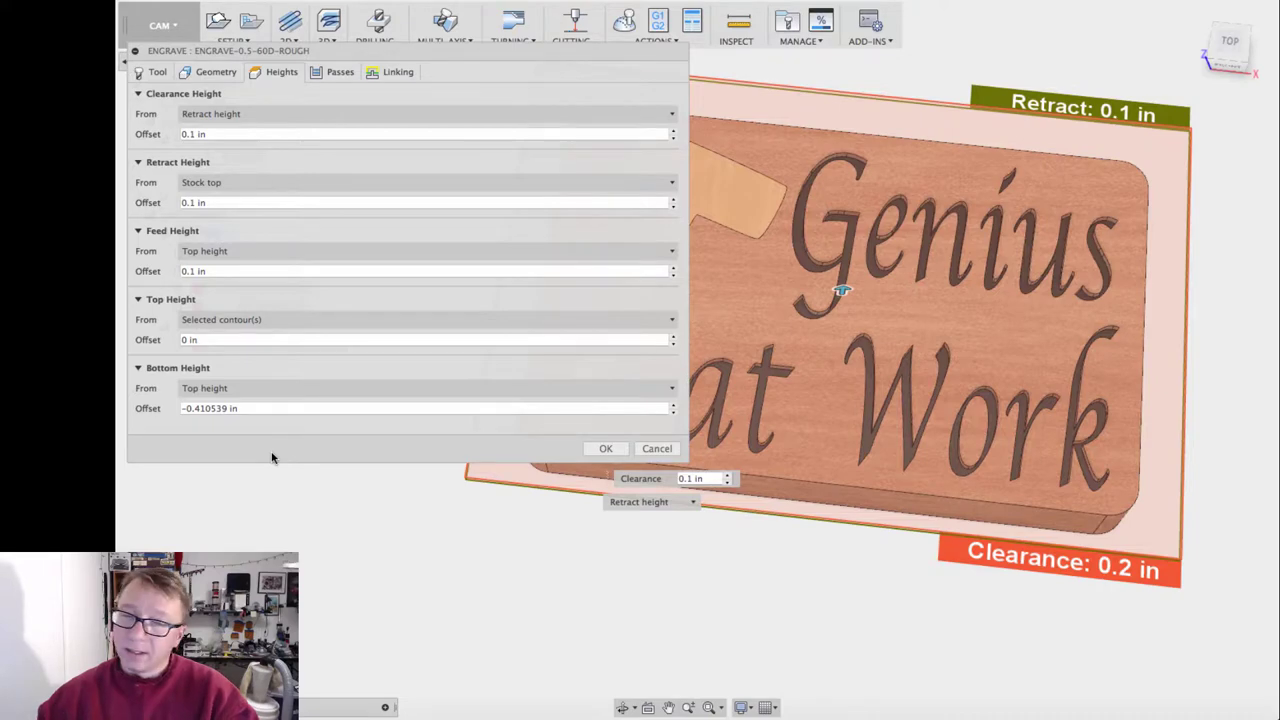
Step: Review the rough engrave's Passes and Linking (2 in maximum stay-down), then cancel unchanged
left_click(328, 74)
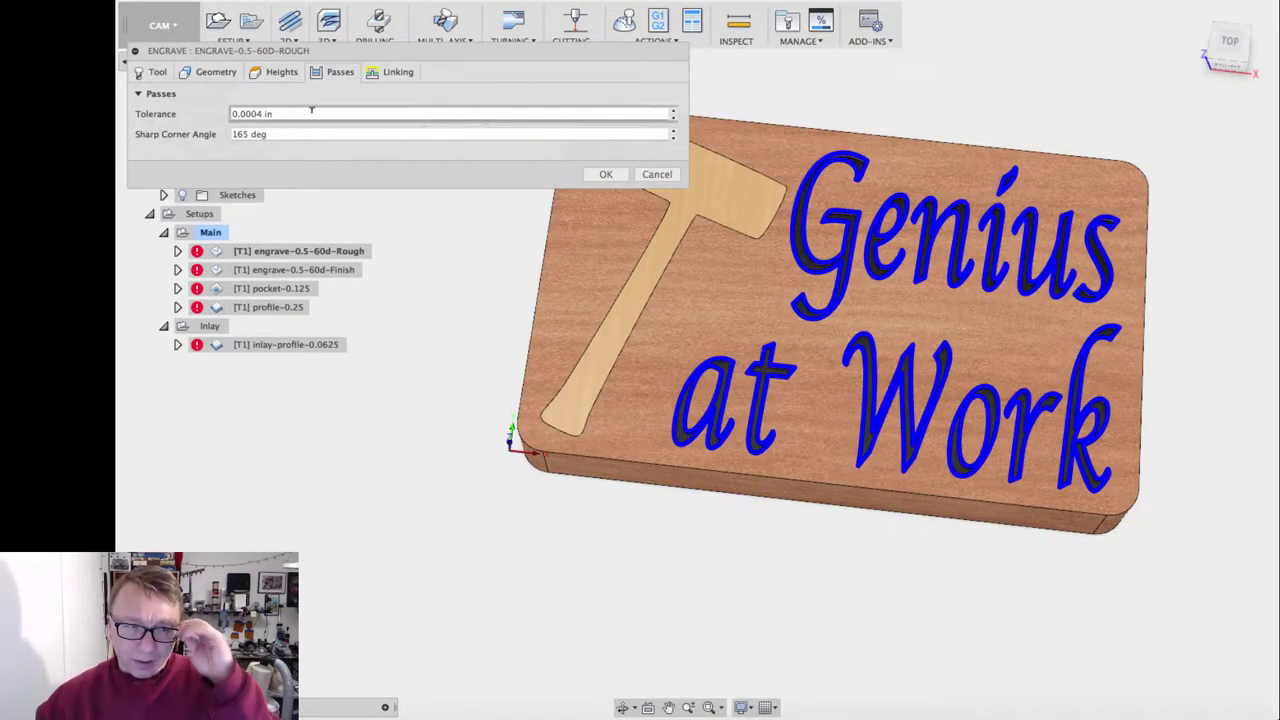
left_click(407, 76)
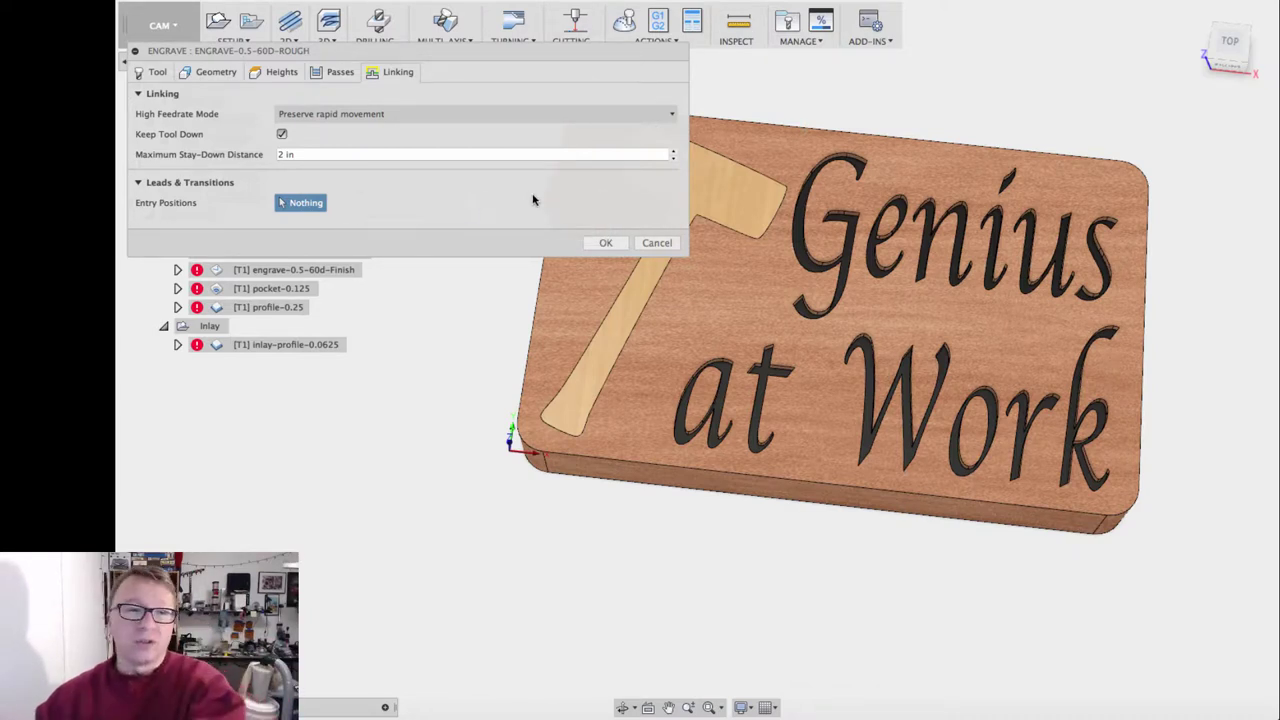
left_click(285, 154)
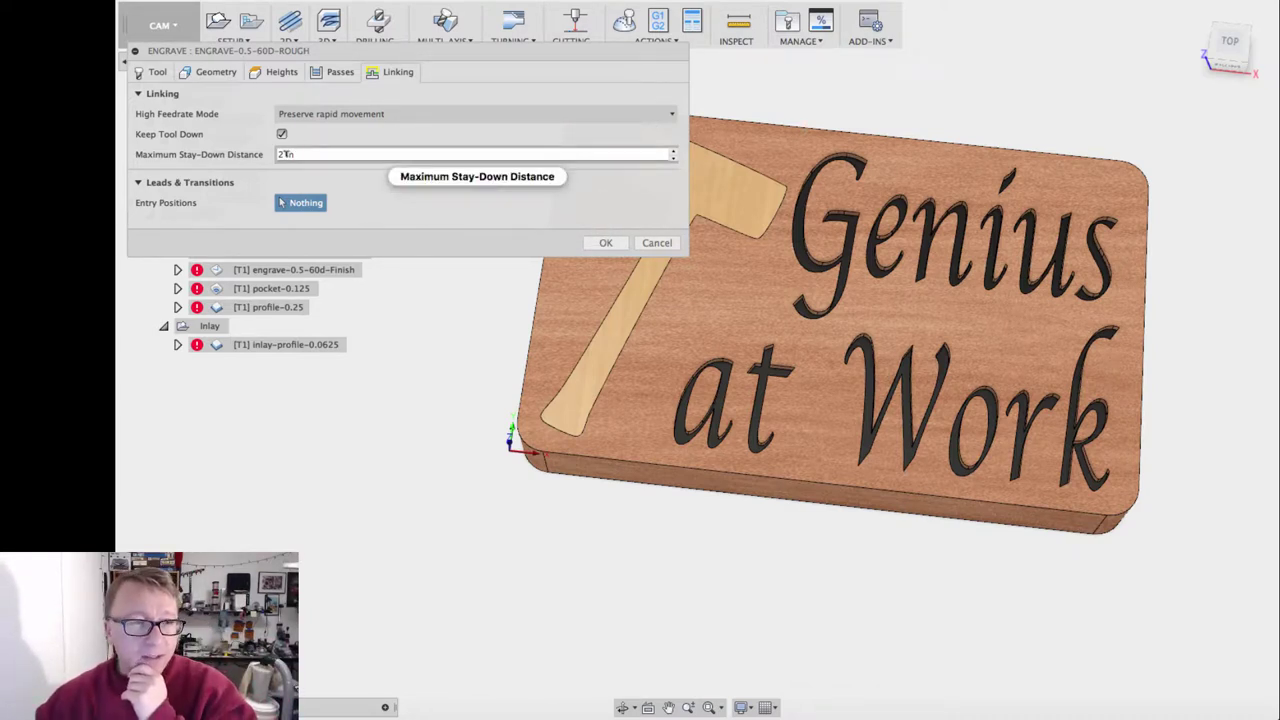
mouse_move(301, 155)
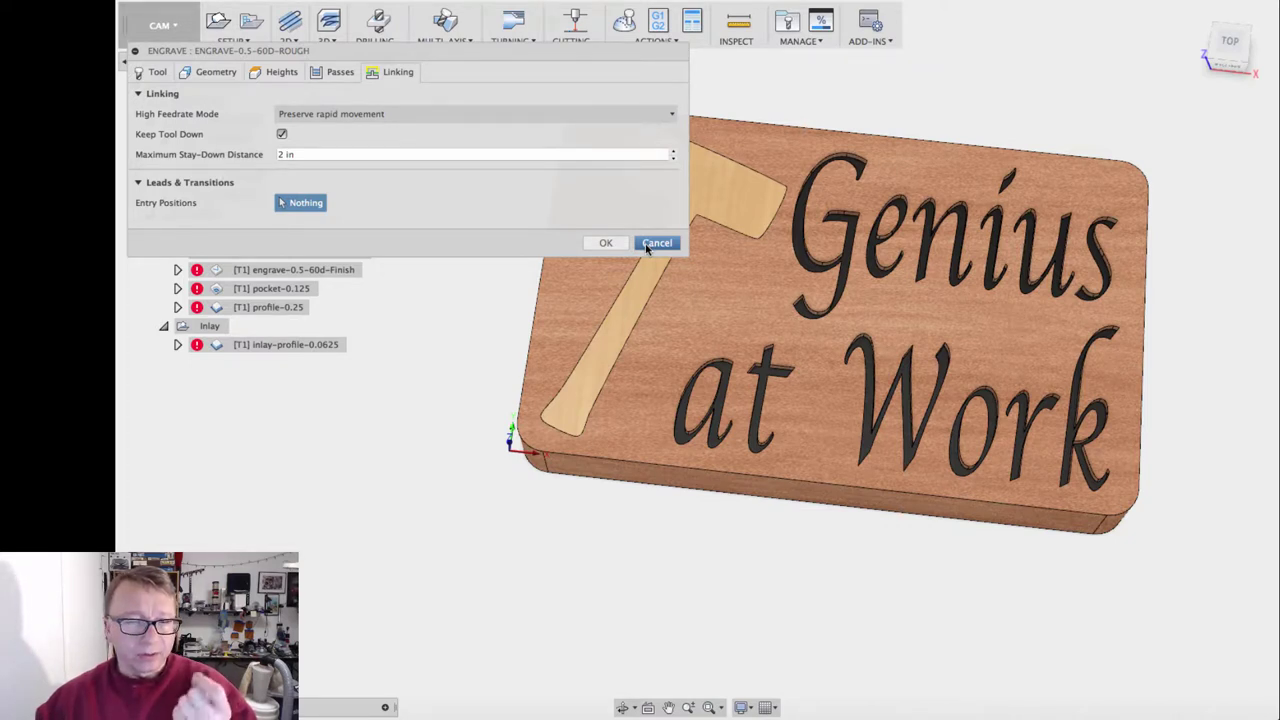
left_click(646, 248)
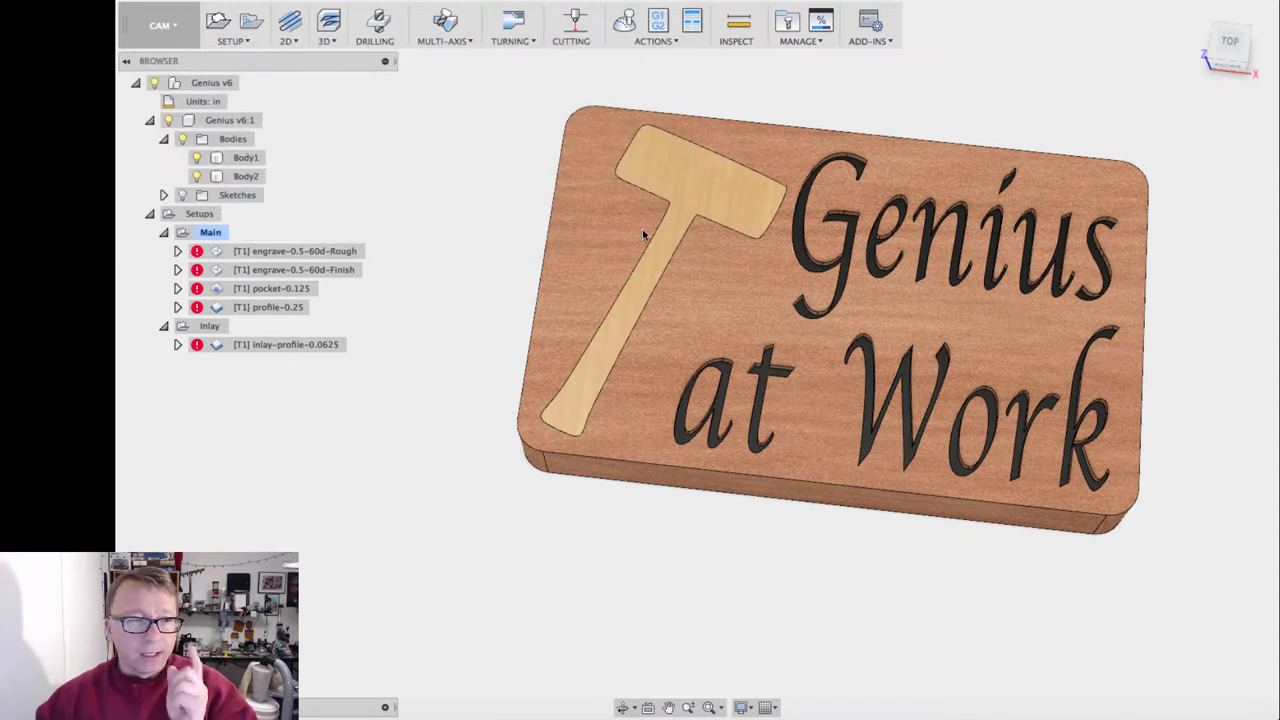
Step: Toggle between the Rough and Finish engrave toolpaths, then bring up the Finish operation's actions
left_click(318, 253)
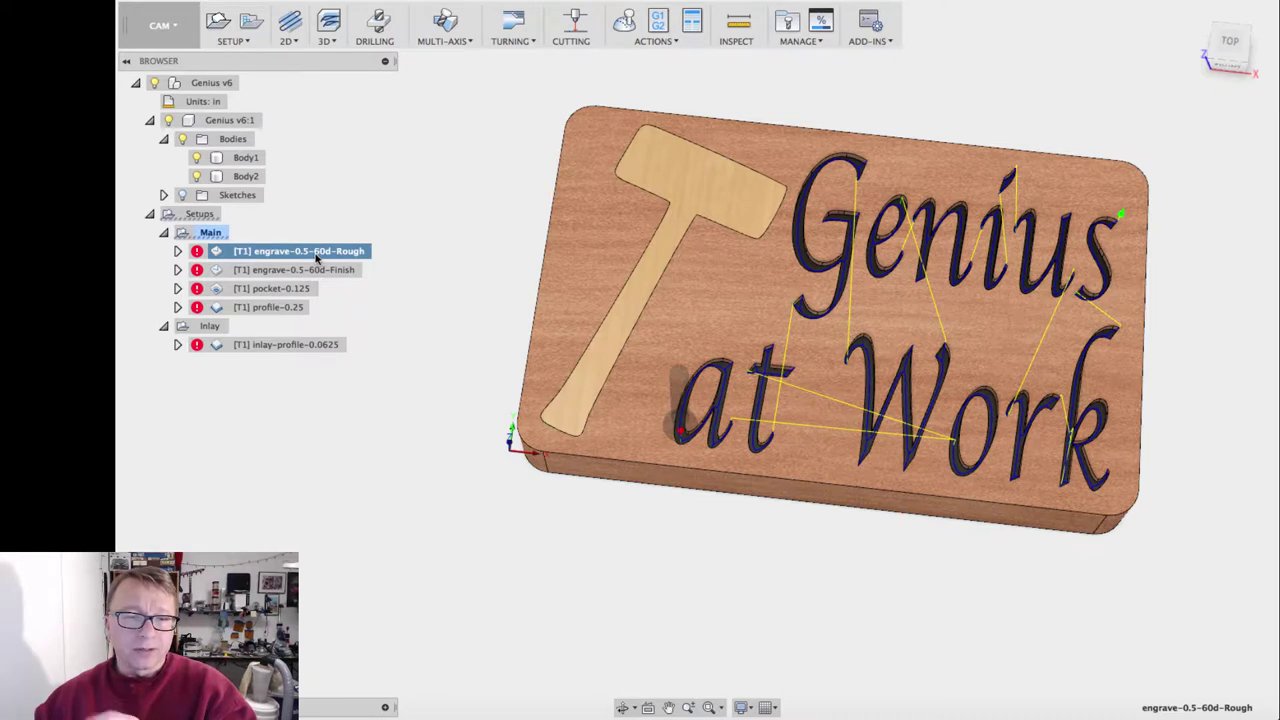
left_click(327, 272)
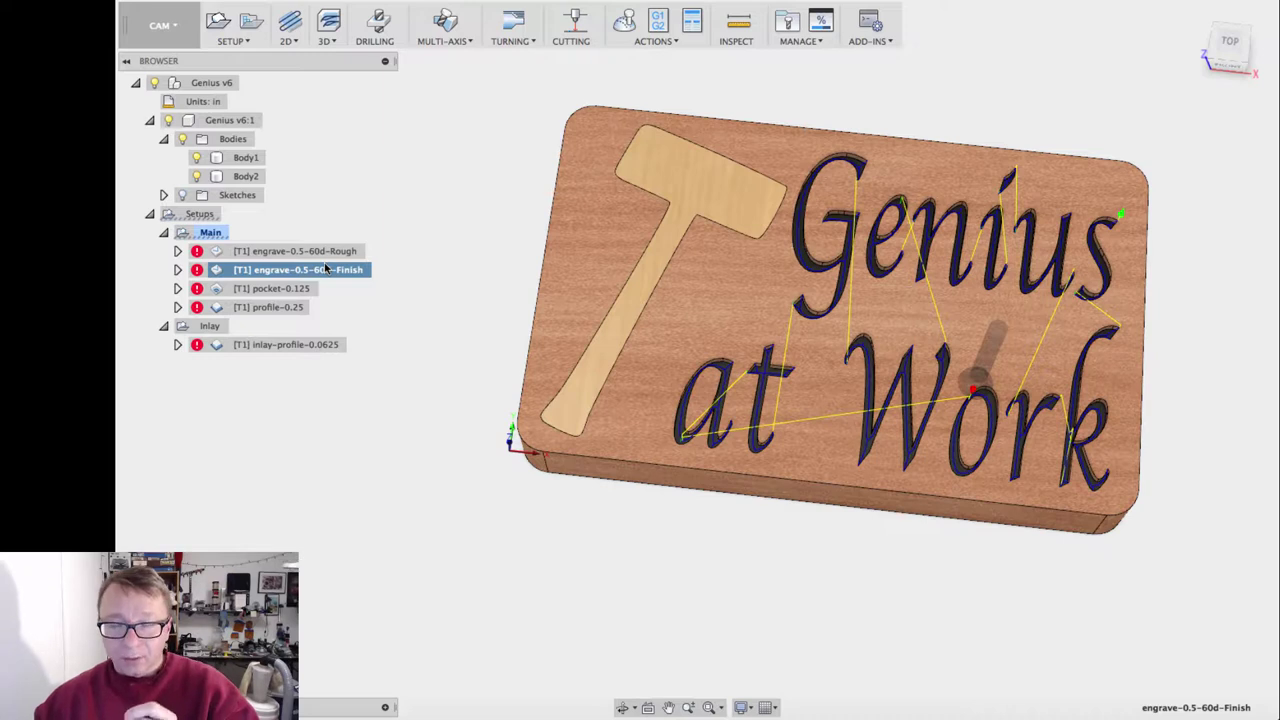
left_click(334, 255)
left_click(333, 276)
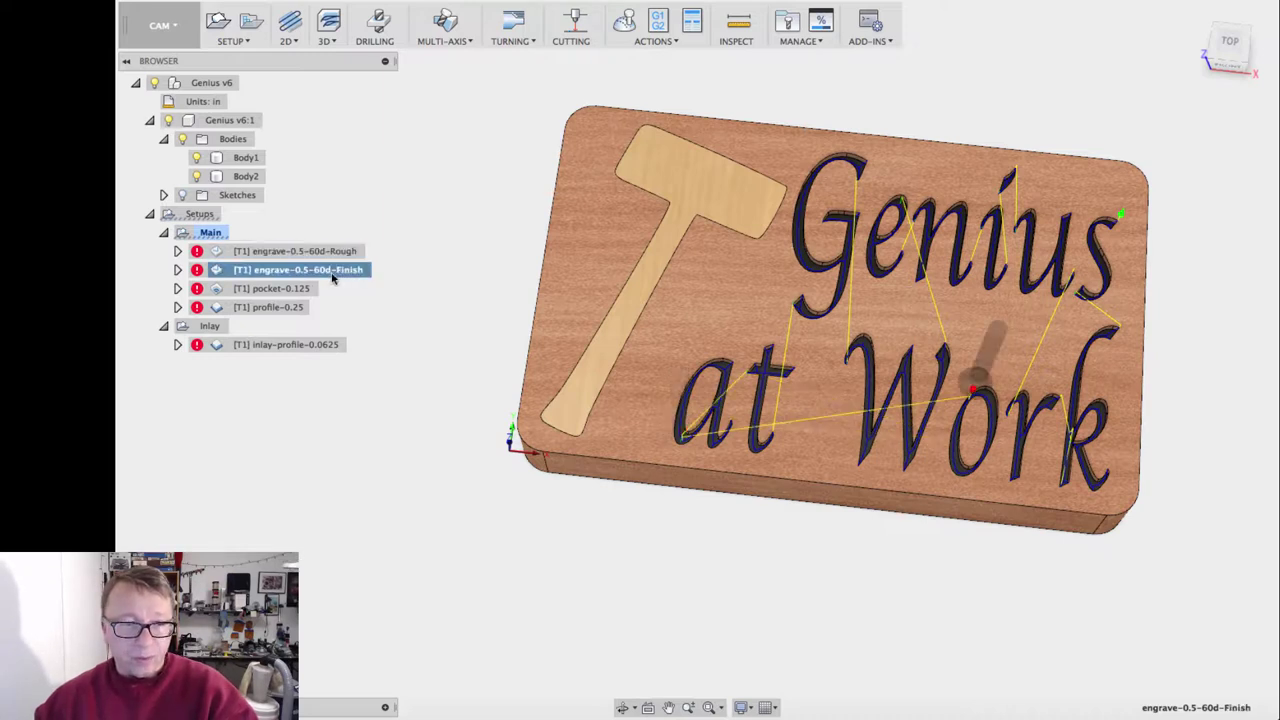
right_click(333, 276)
Step: Review engrave-0.5-60d-Finish's 20 in/min feedrate, geometry, heights, passes and linking, then cancel
left_click(345, 283)
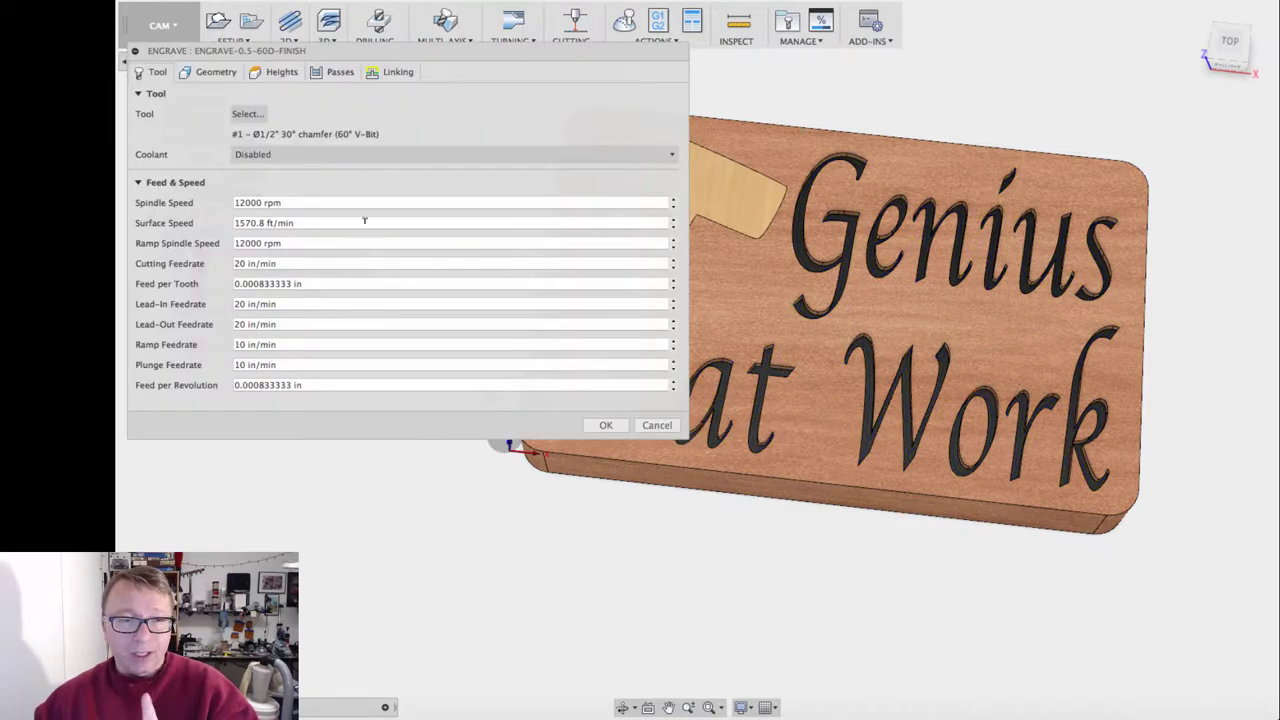
left_click(250, 264)
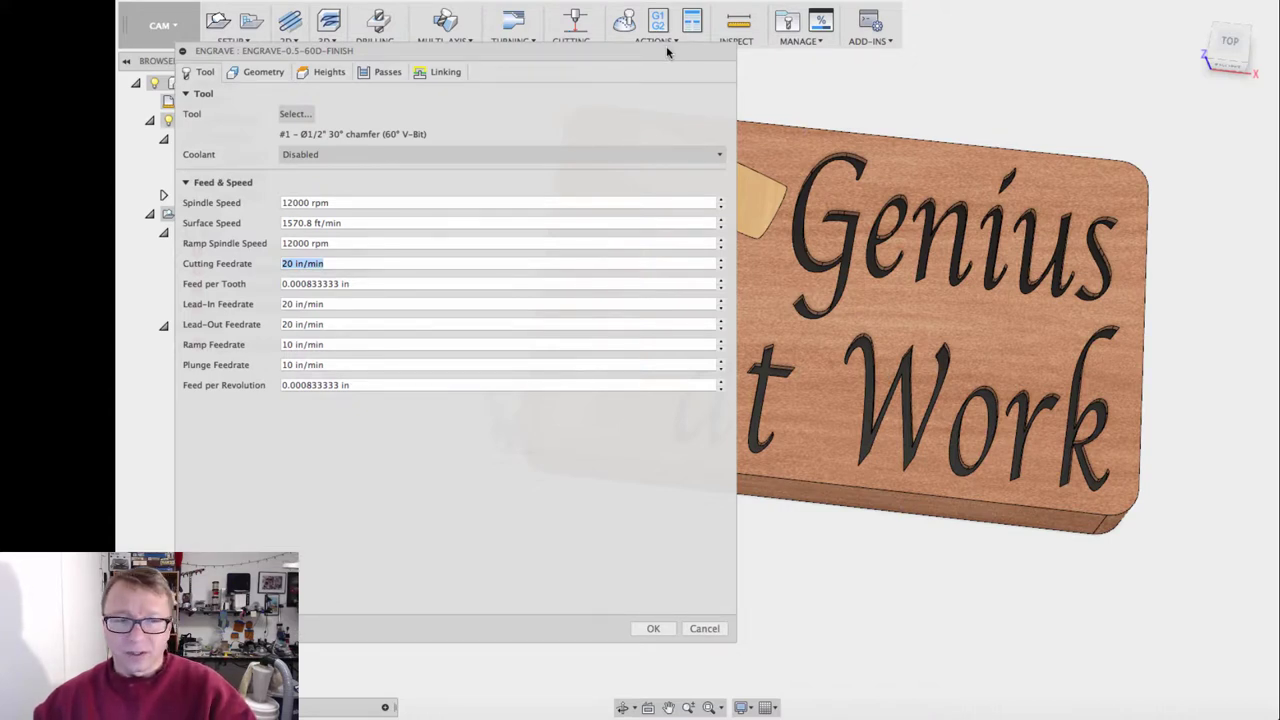
left_click(256, 73)
left_click(325, 73)
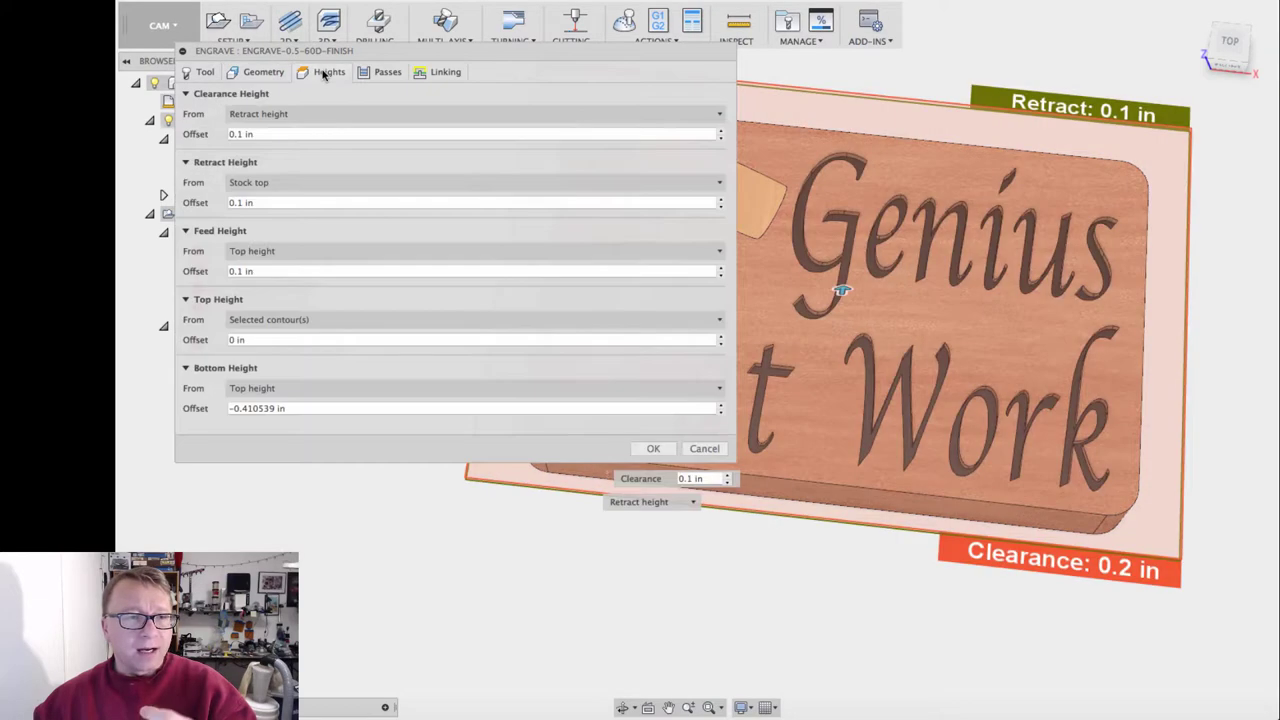
left_click(378, 73)
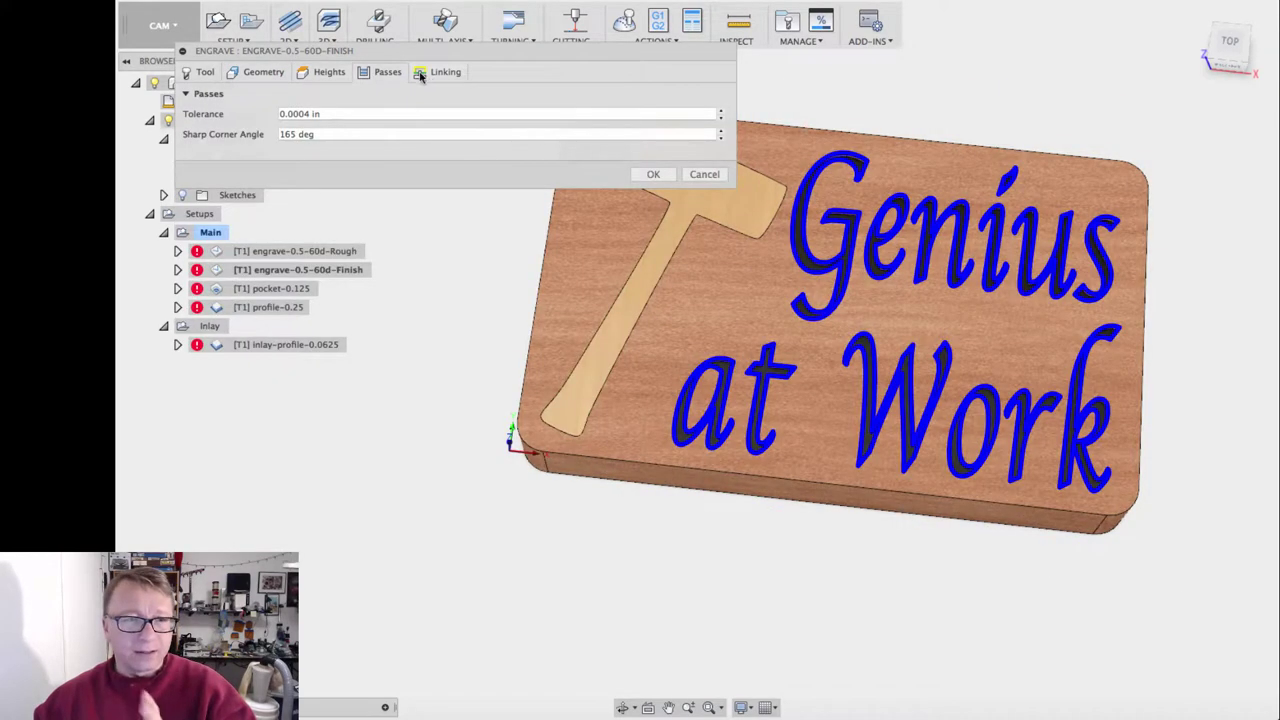
left_click(420, 74)
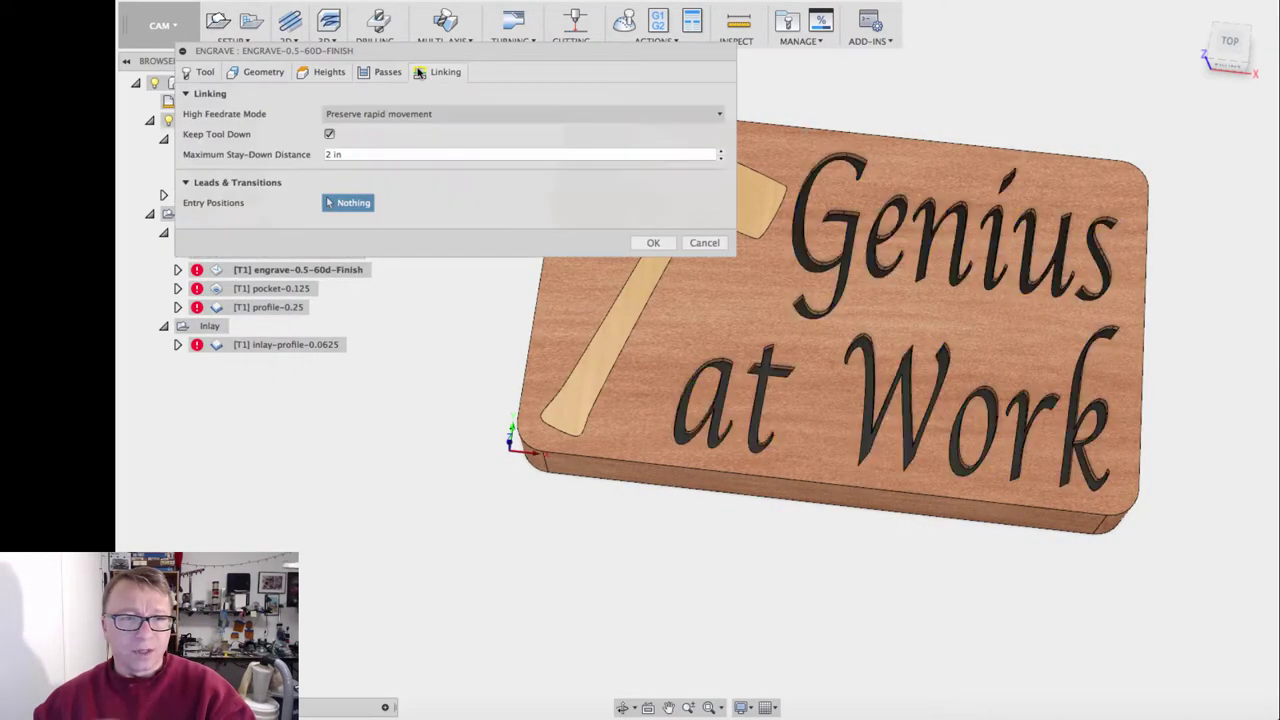
left_click(720, 244)
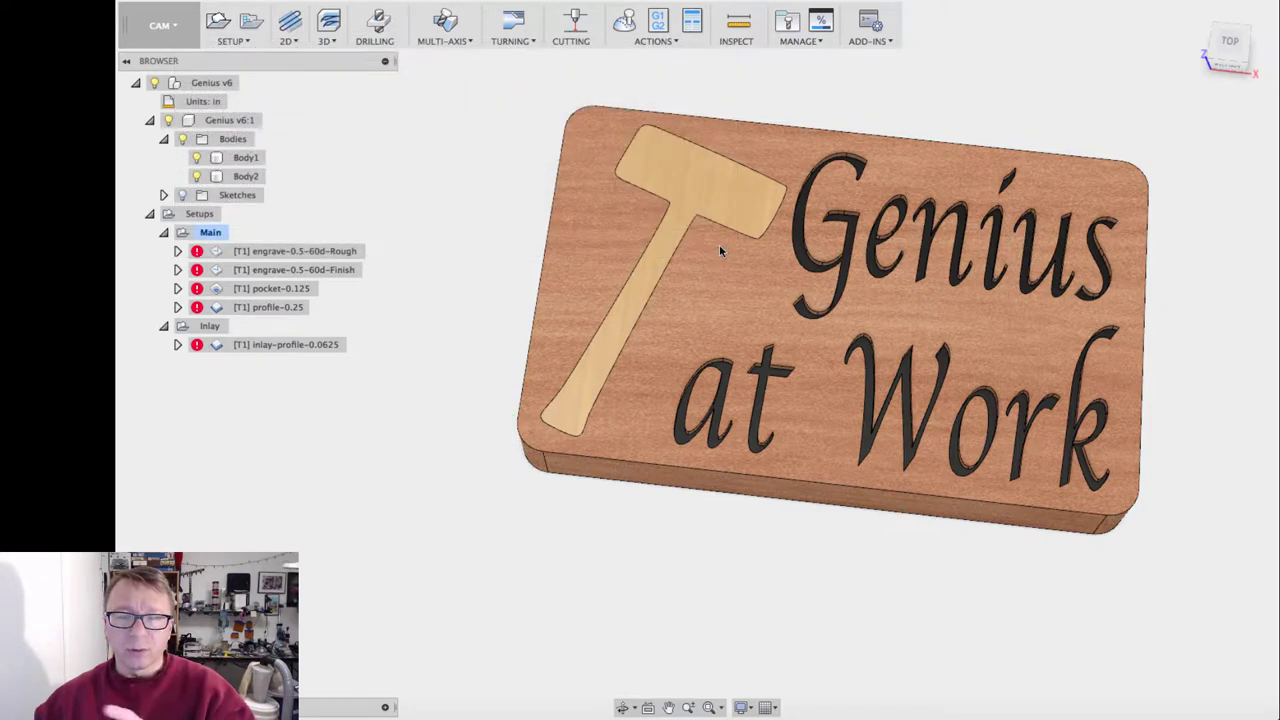
Step: Simulate the rough engrave toolpath and check its machining time and distance
left_click(338, 257)
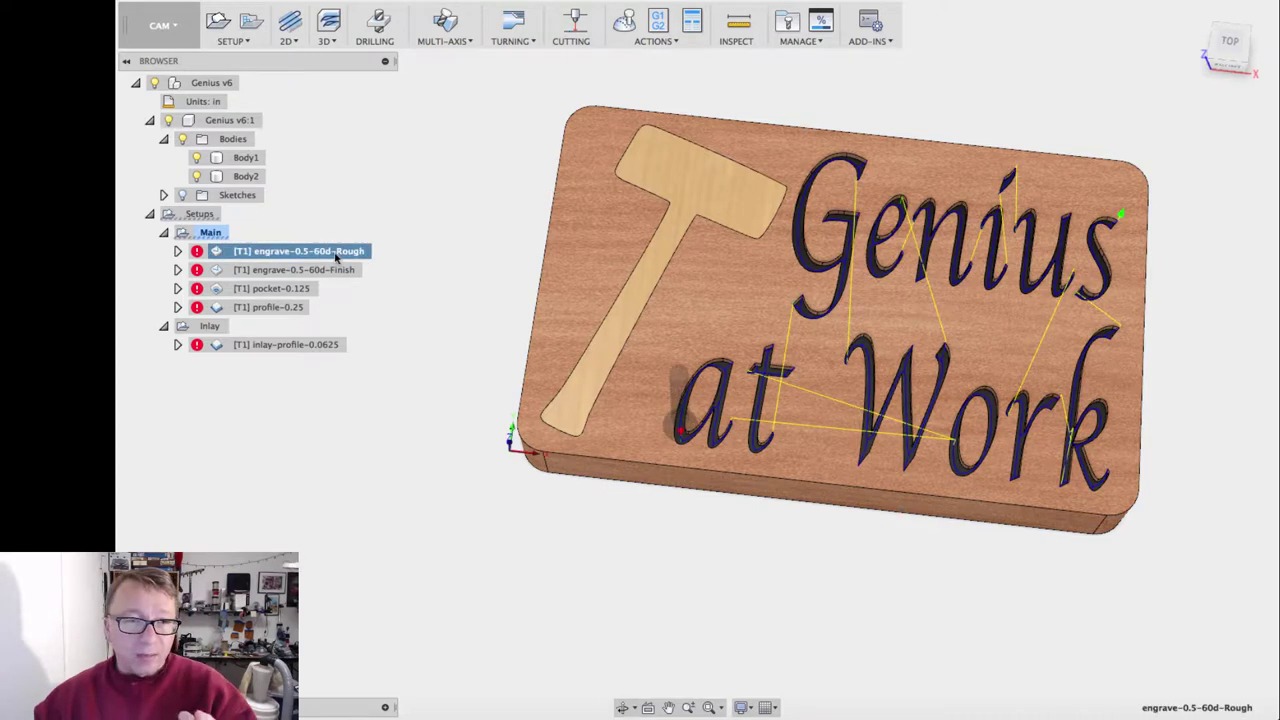
left_click(625, 22)
left_click_drag(1066, 118, 883, 91)
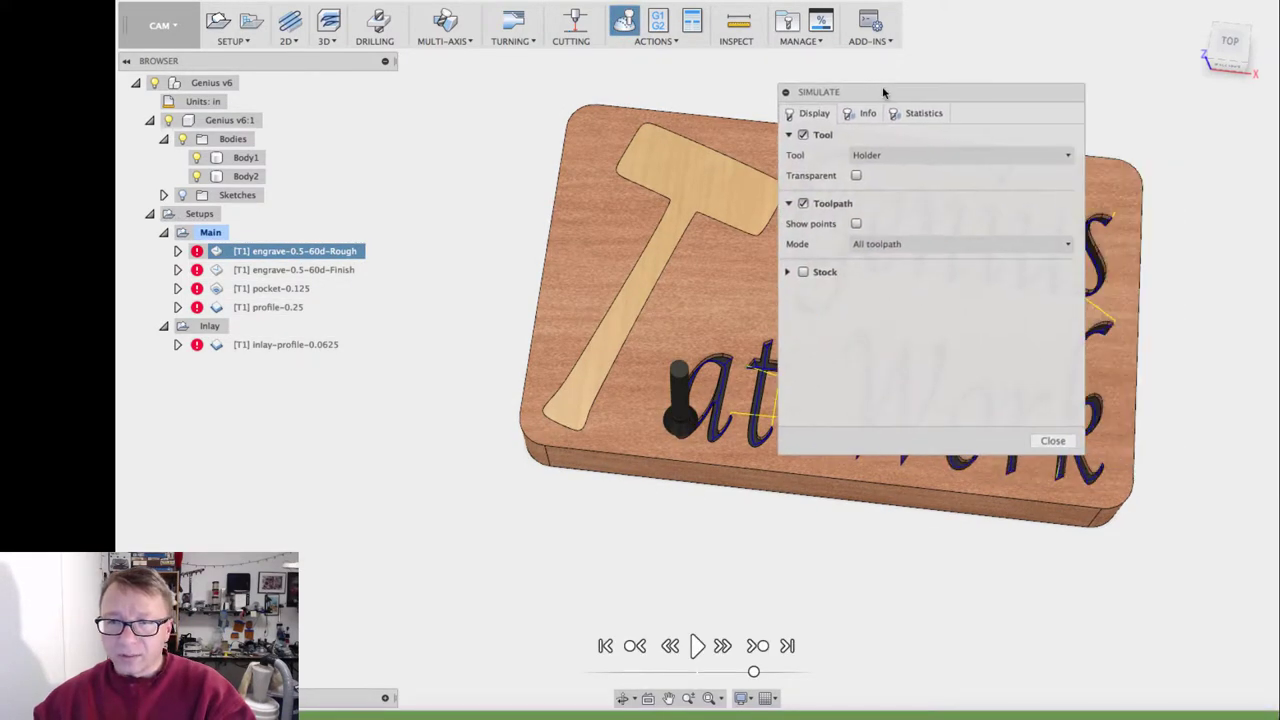
left_click(910, 113)
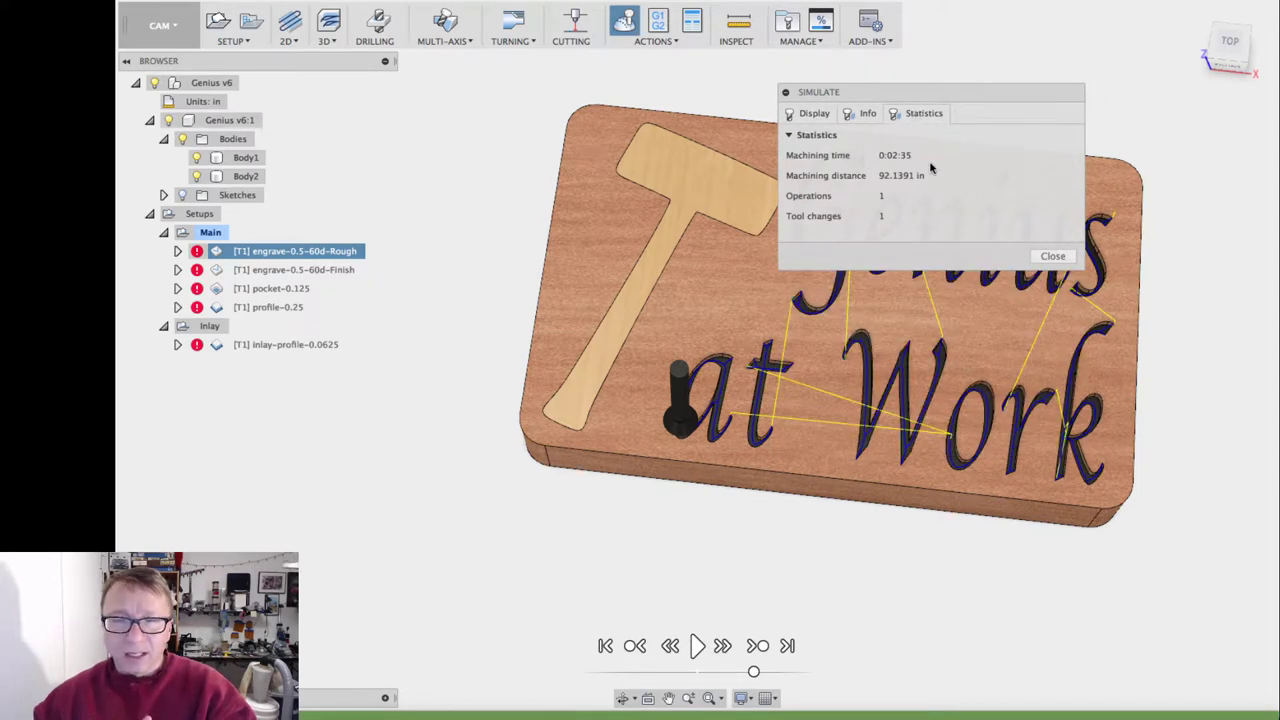
left_click(1053, 256)
Step: Simulate the finish engrave toolpath and check its machining time and distance
left_click(337, 270)
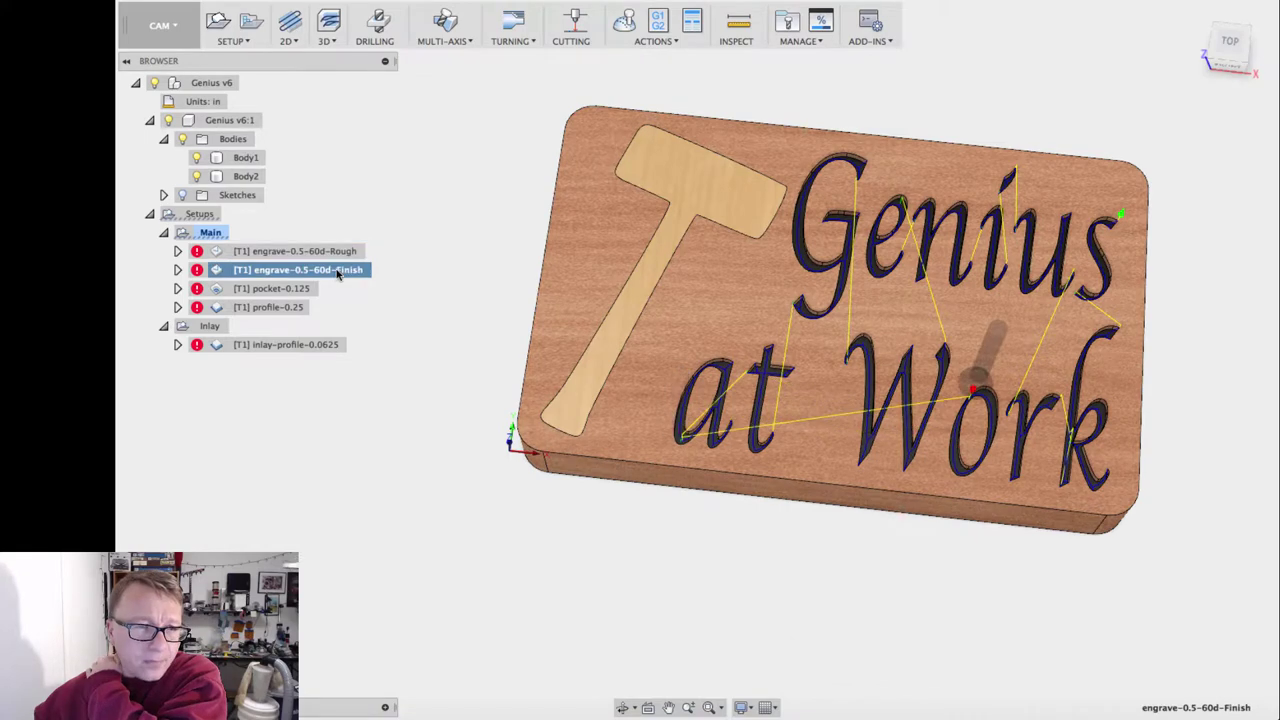
left_click(623, 22)
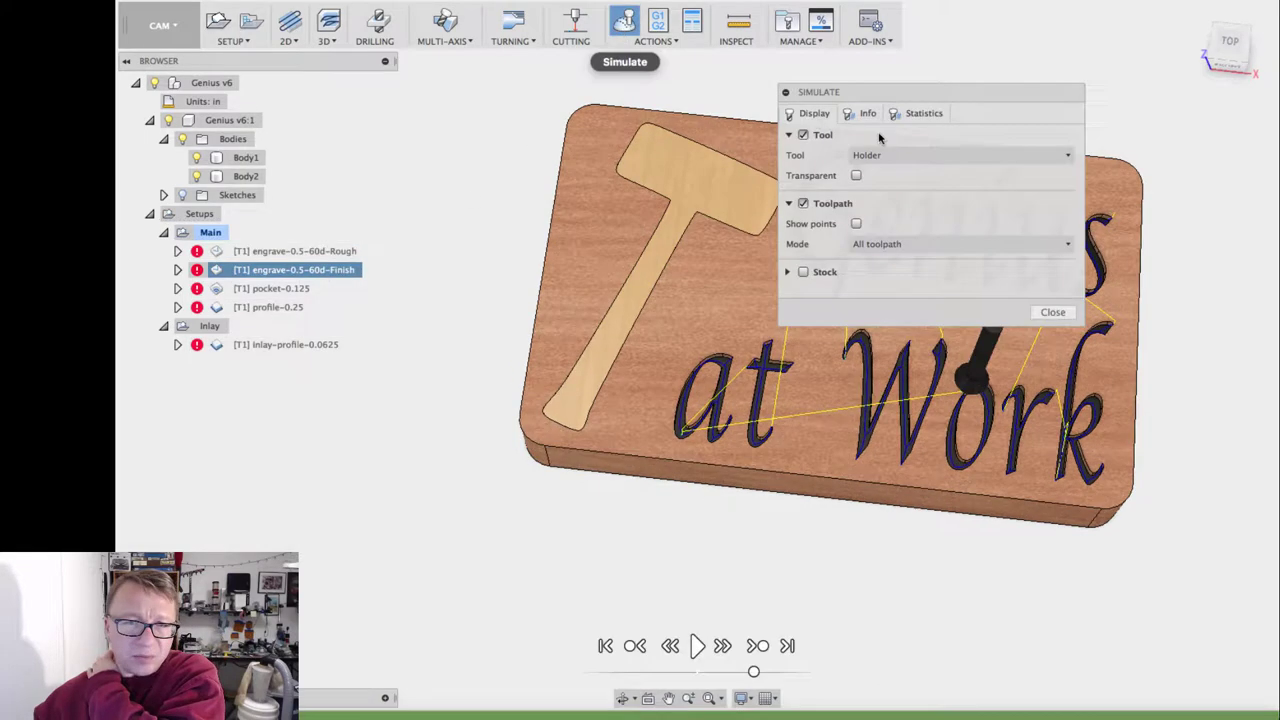
left_click(940, 115)
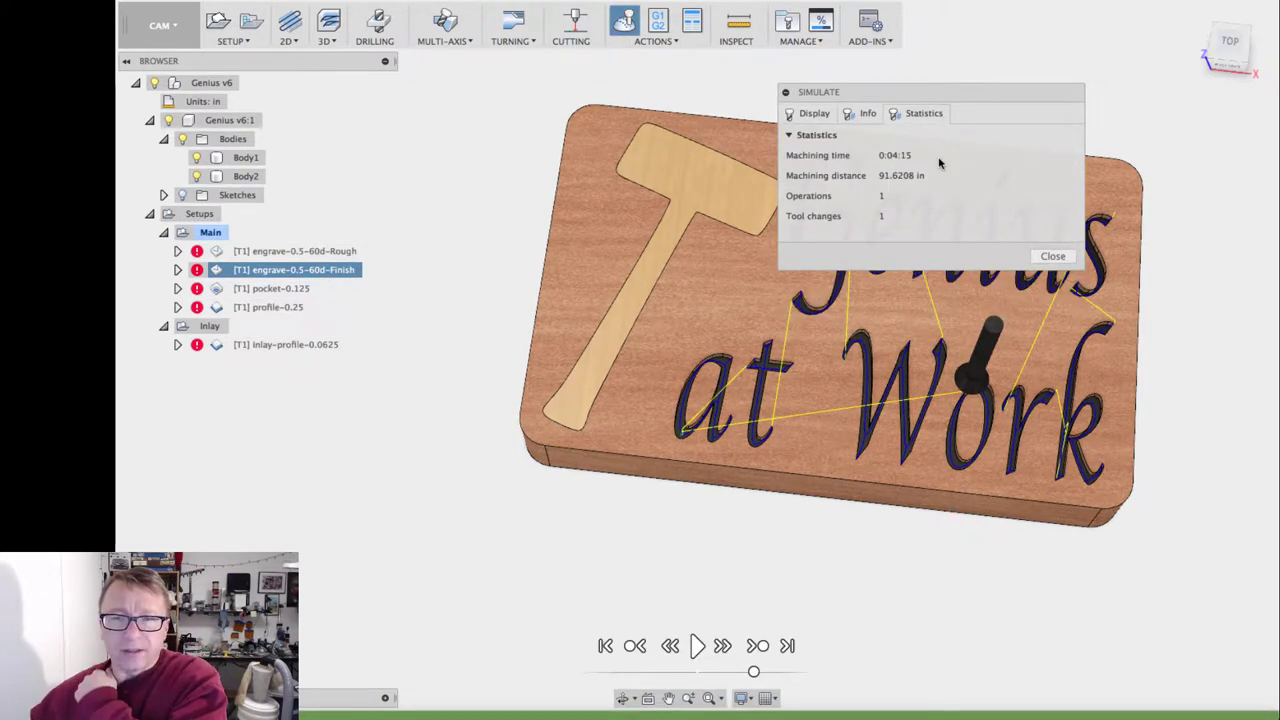
left_click_drag(937, 100, 962, 96)
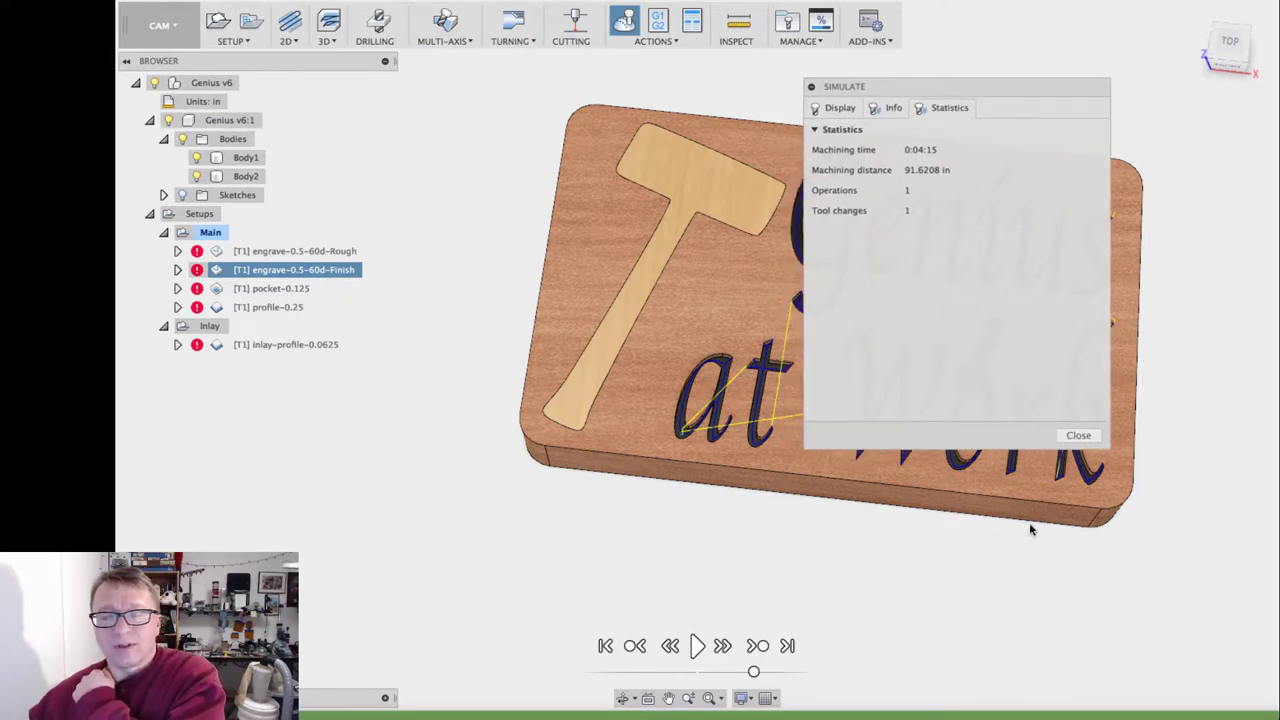
left_click(1080, 436)
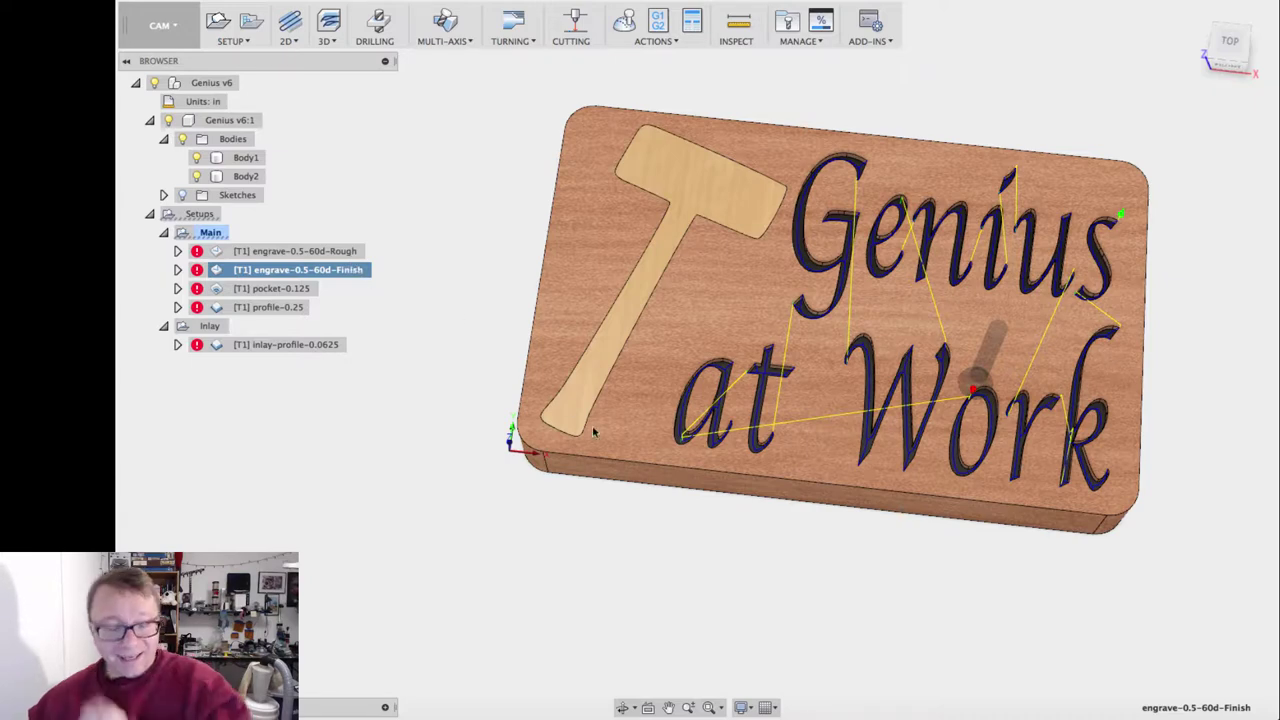
Step: Orbit and zoom the view to see the whole sign from a lower front angle
middle_click_drag(1065, 499, 983, 456, "shift")
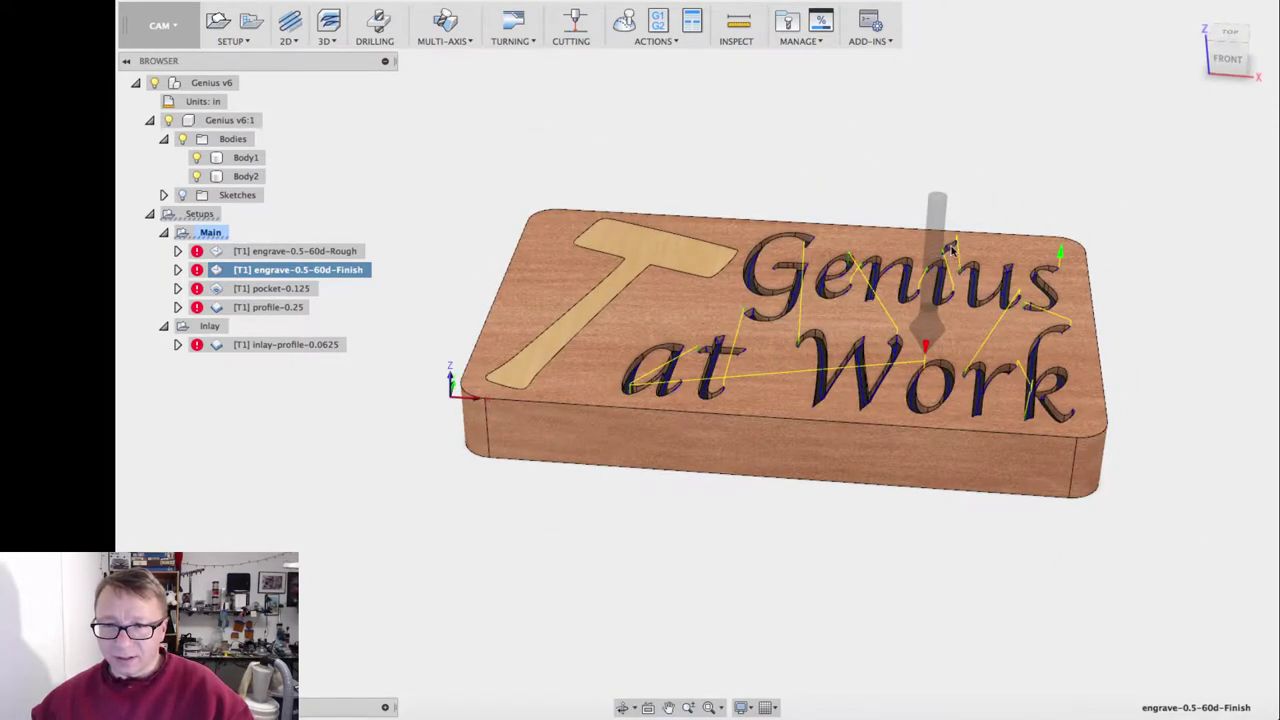
scroll(926, 345, "up", 5)
scroll(930, 328, "up", 2)
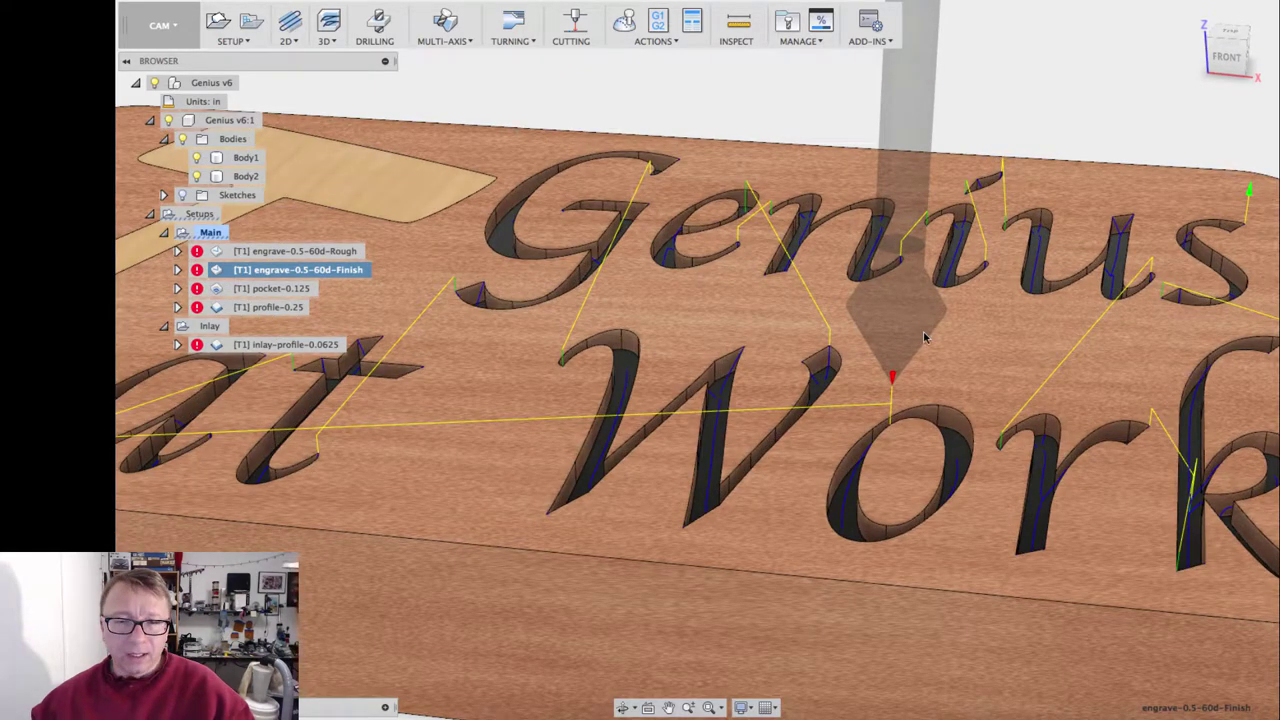
scroll(910, 325, "down", 5)
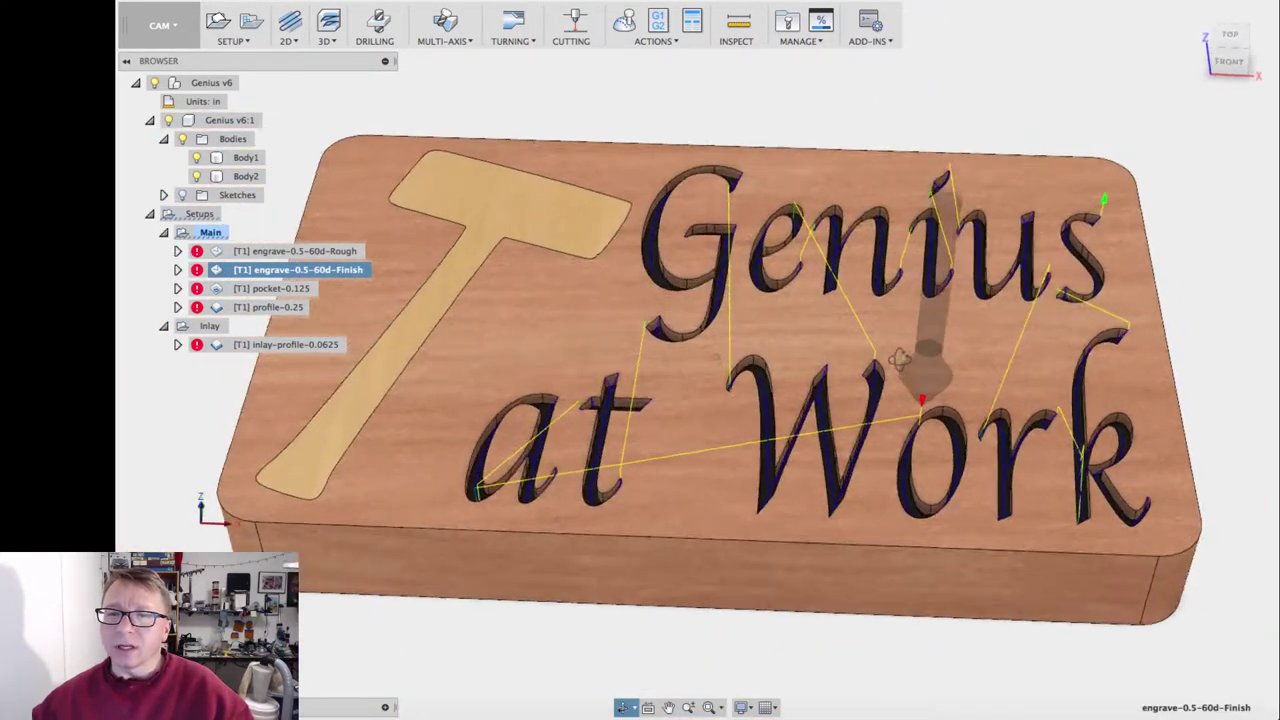
middle_click_drag(901, 360, 900, 358, "shift")
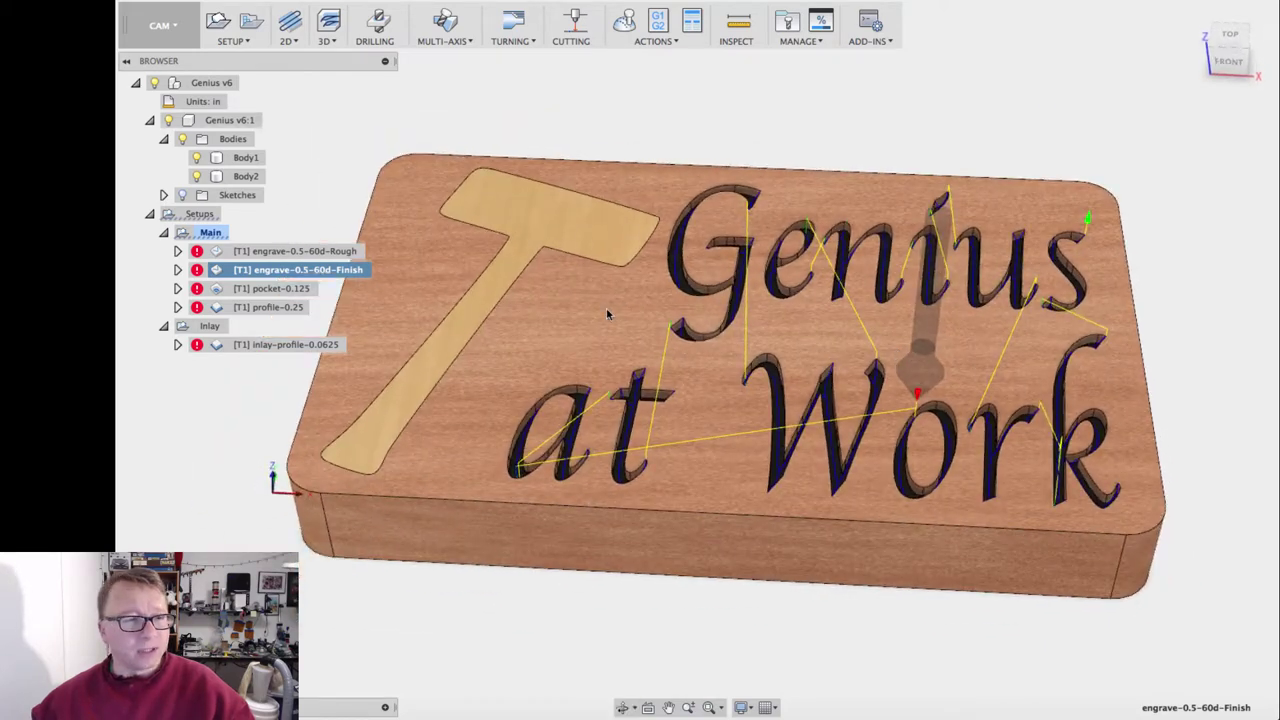
Step: Display the pocket-0.125 toolpath and open the operation for editing
left_click(274, 289)
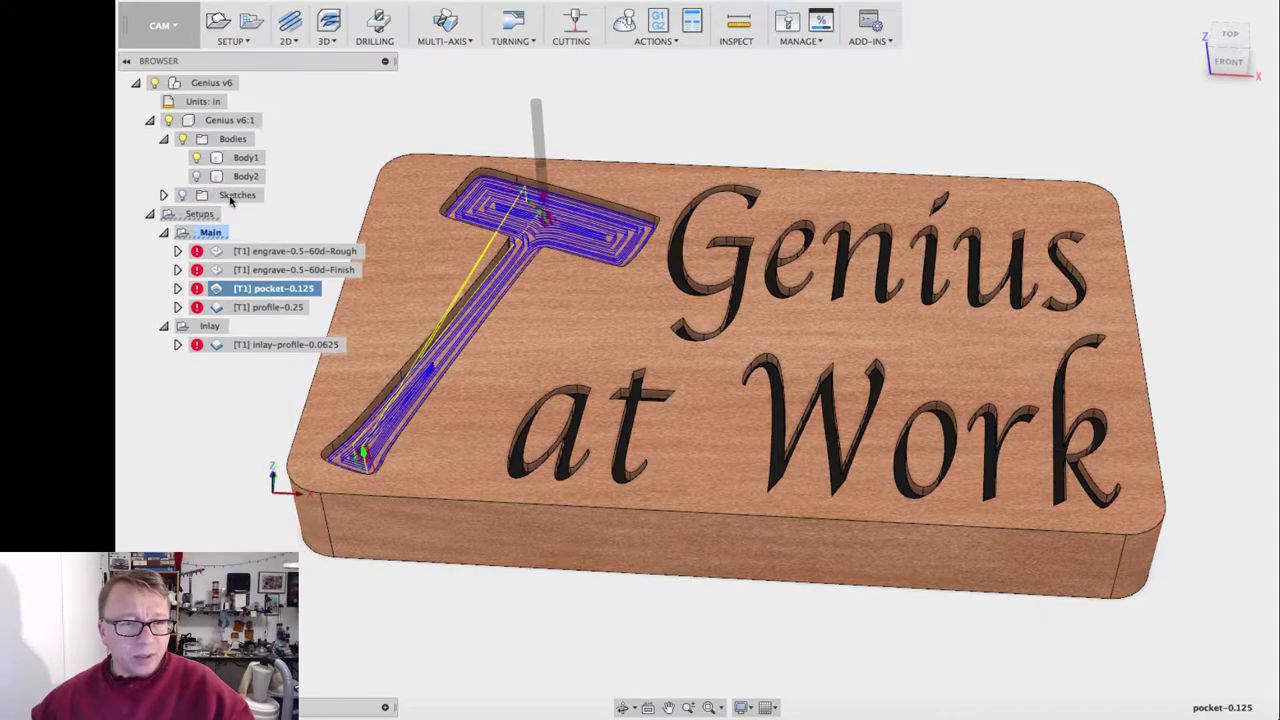
scroll(450, 229, "up", 3)
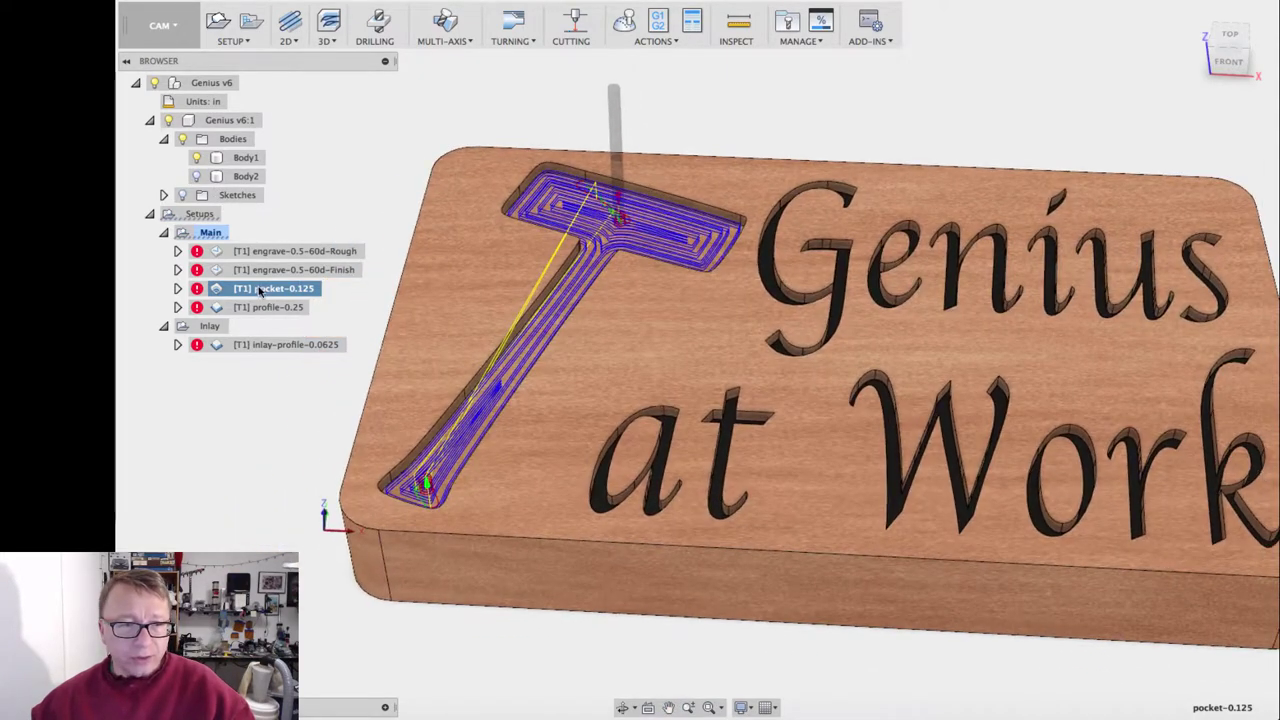
right_click(263, 291)
left_click(290, 294)
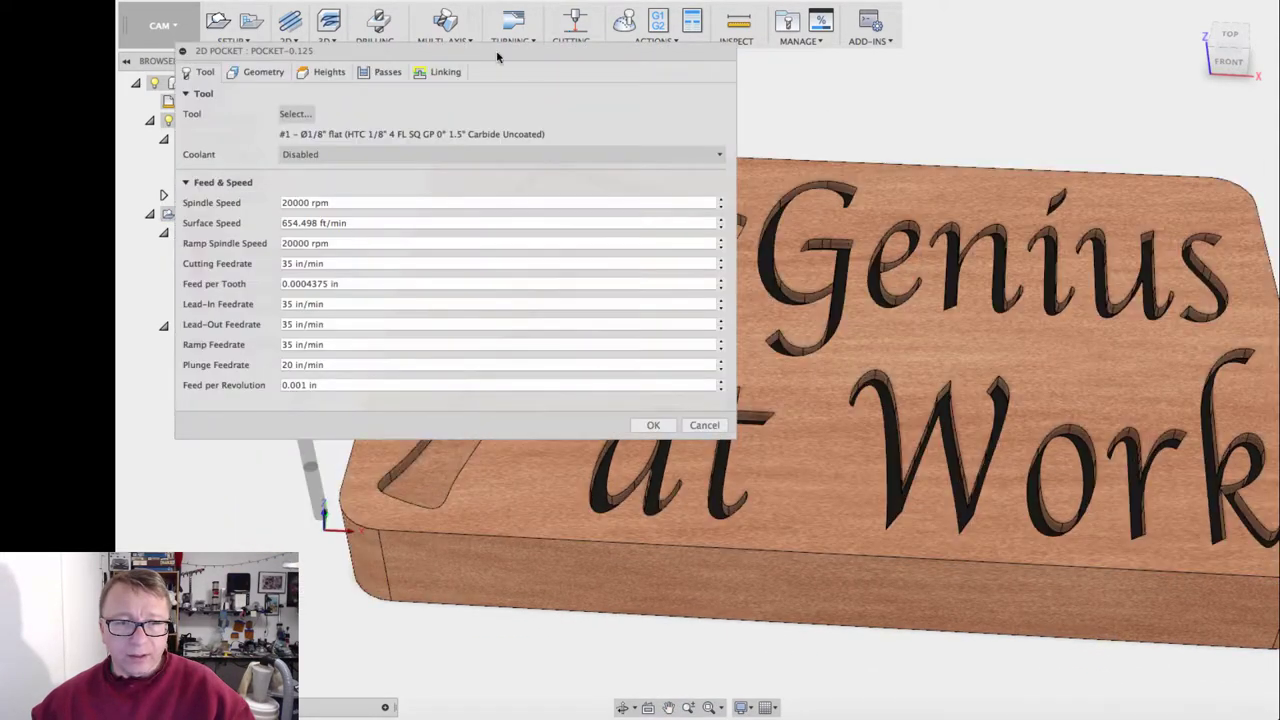
Step: Check the pocket's spindle speed, cutting and plunge feedrates, then view its hammer outline selection
left_click_drag(497, 57, 1012, 37)
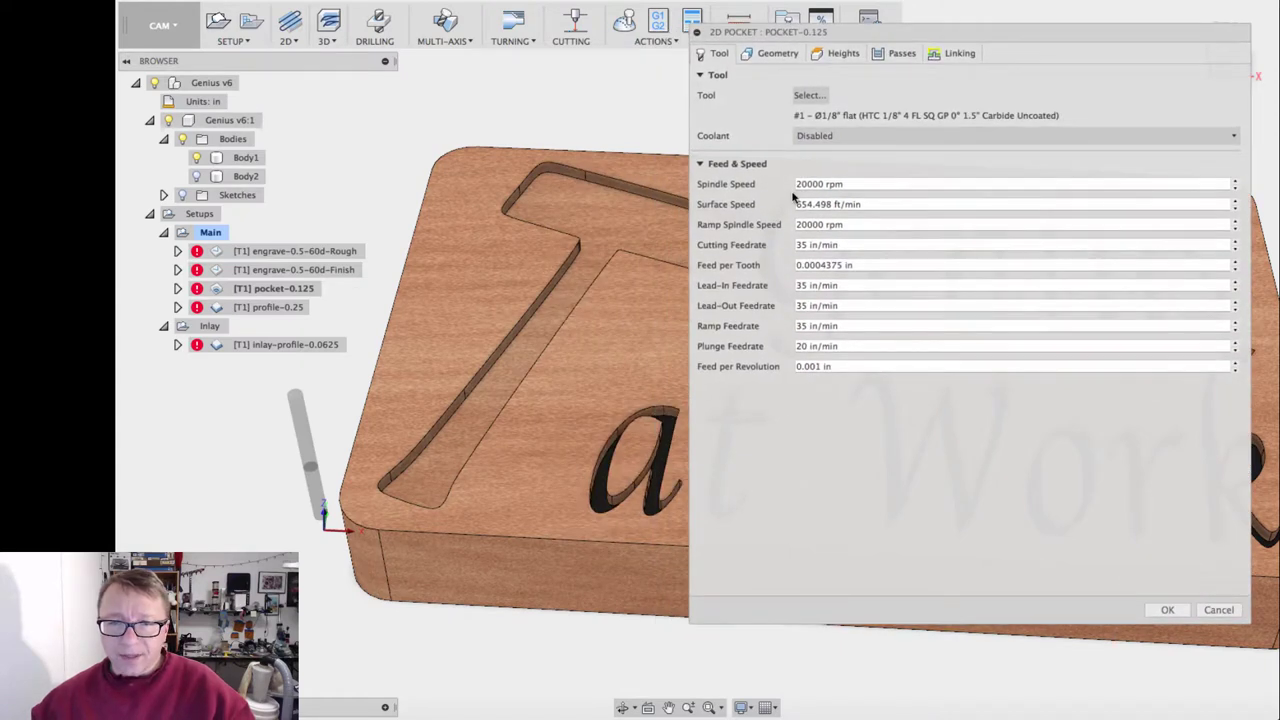
left_click(889, 183)
mouse_move(843, 33)
left_mouse_down()
mouse_move(887, 31)
mouse_move(868, 28)
left_mouse_up()
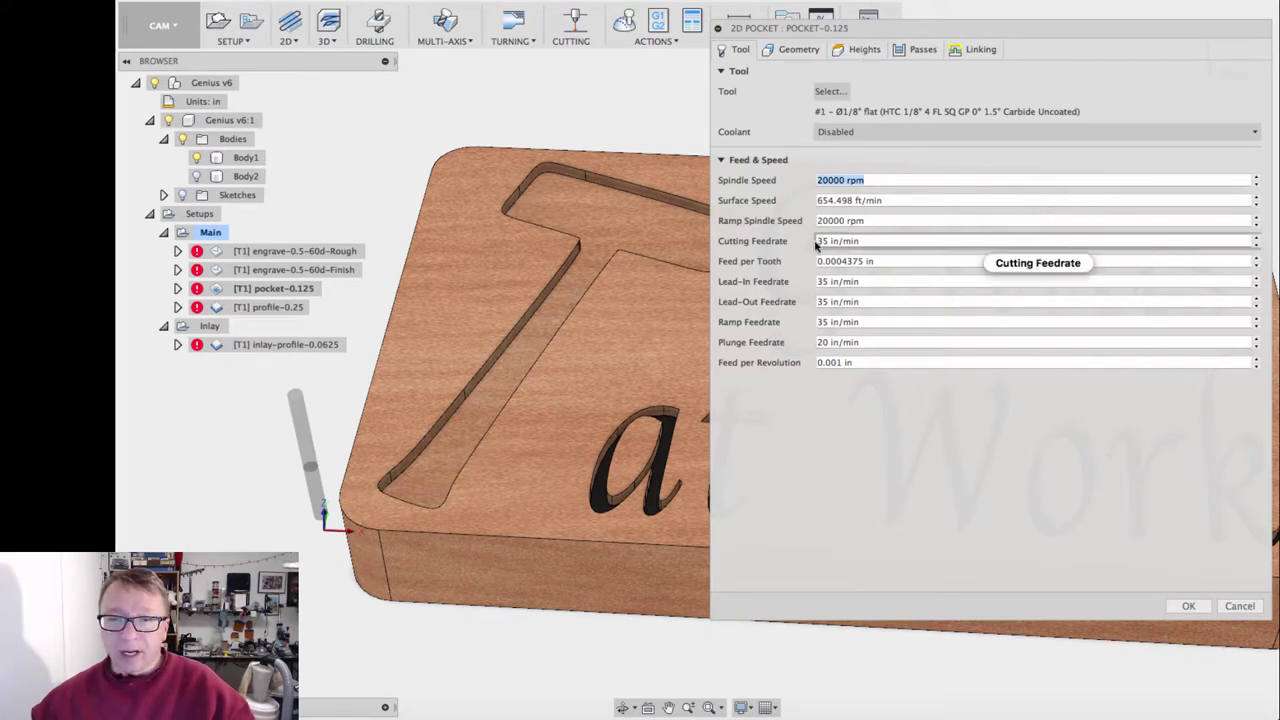
left_click(848, 244)
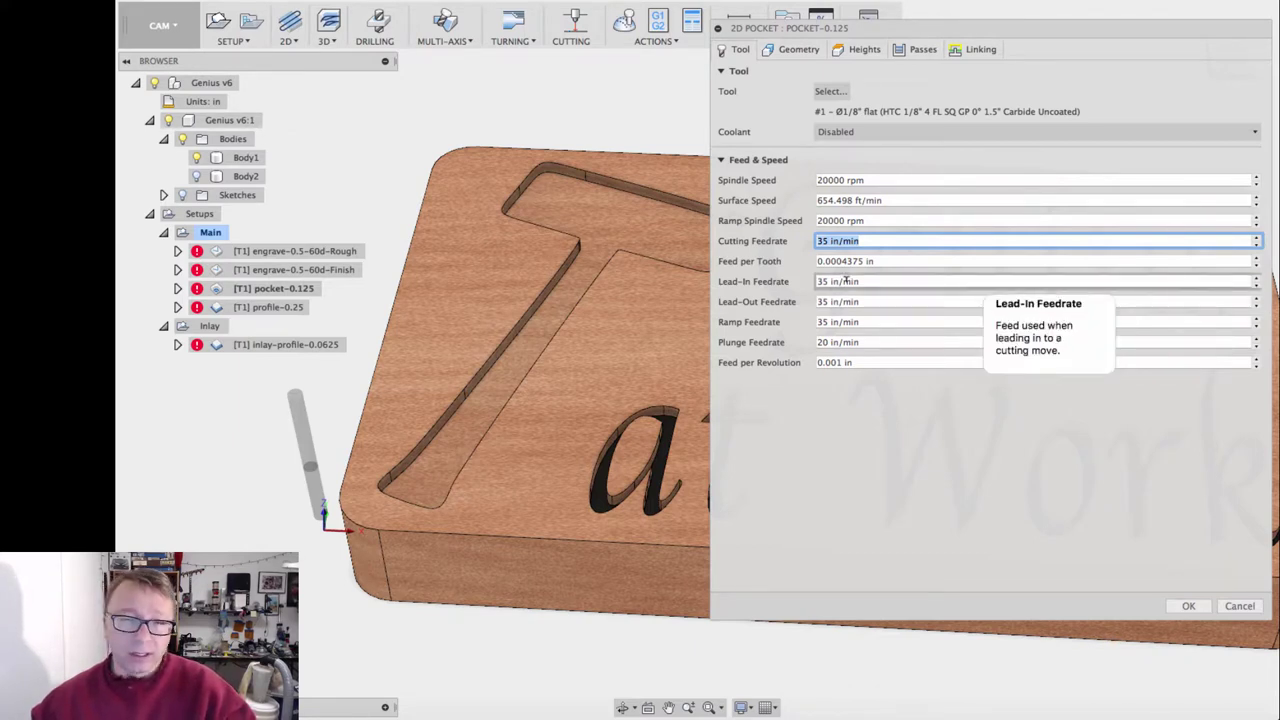
left_click(866, 342)
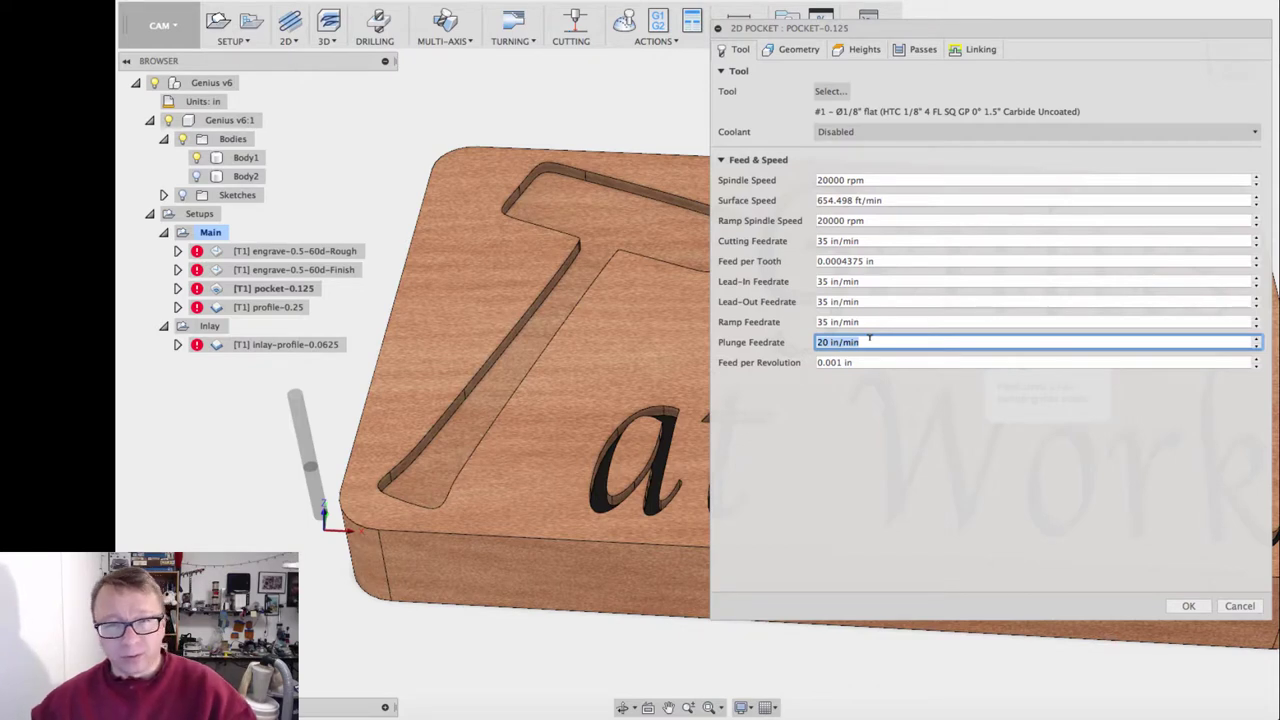
left_click(804, 51)
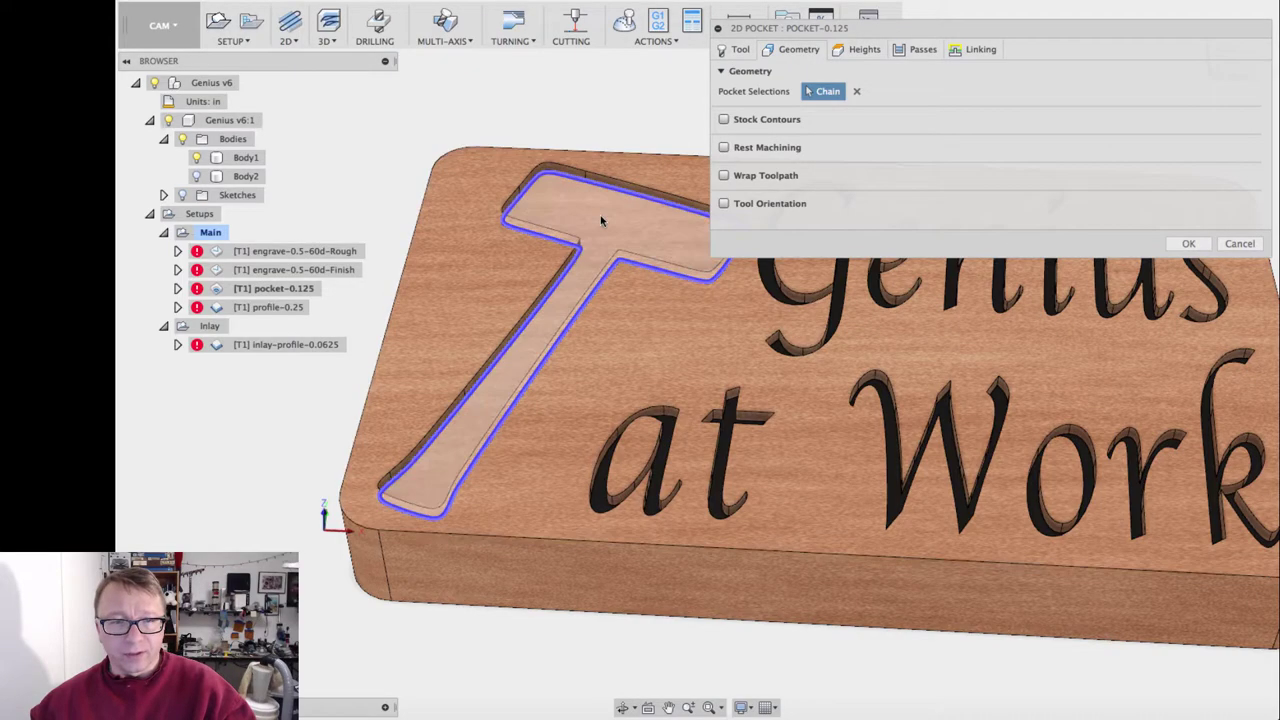
Step: Zoom in on the hammer pocket and show heights: bottom -0.135 in below stock top
scroll(610, 207, "up", 5)
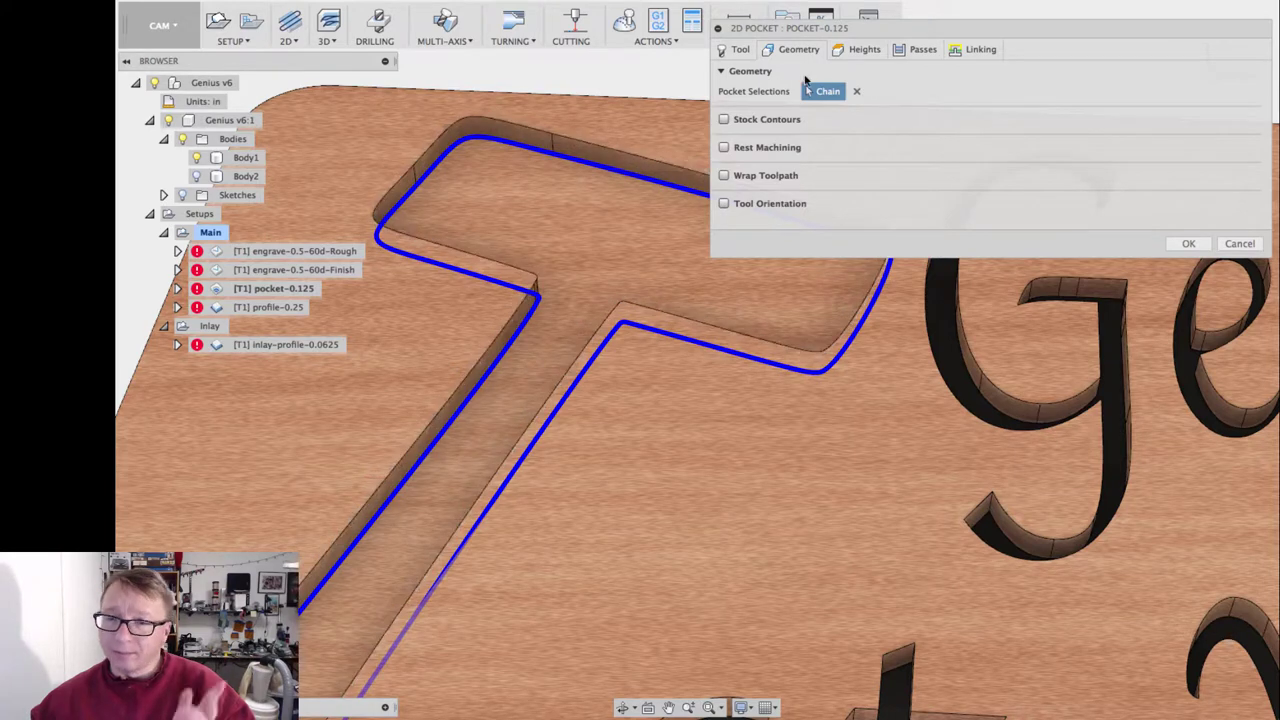
left_click(864, 50)
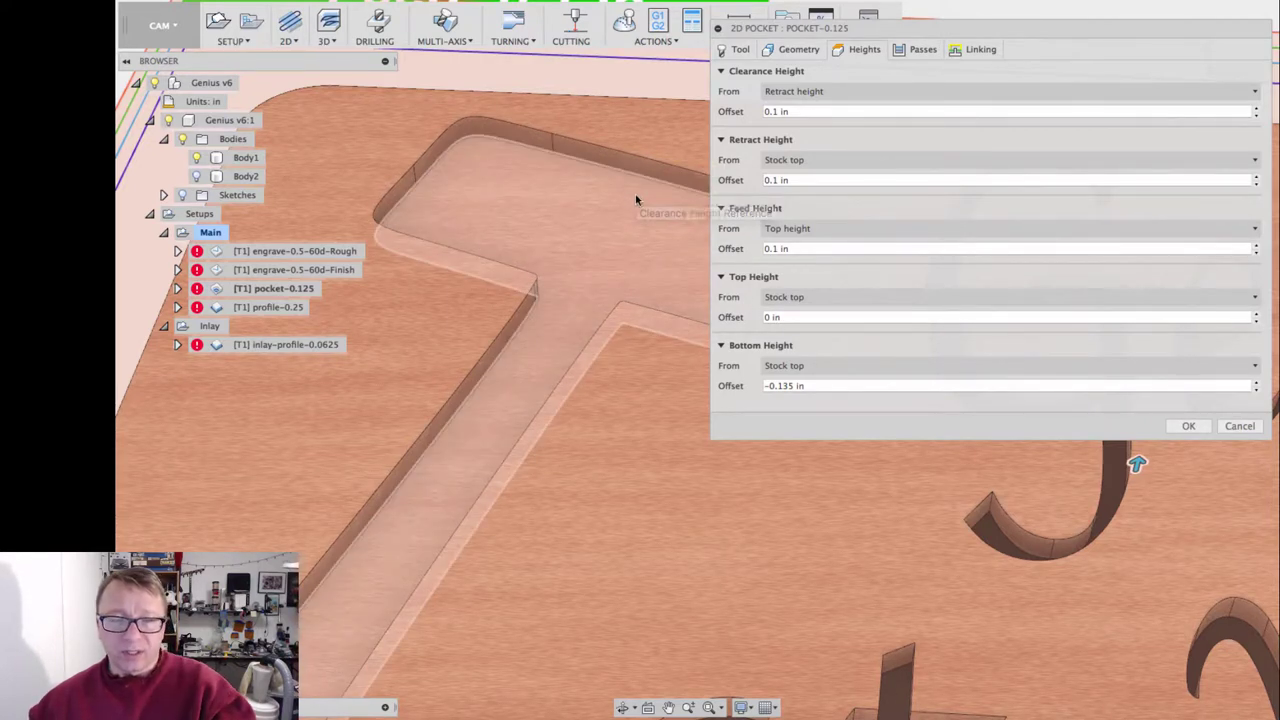
Step: Leave the pocket's Bottom Height measured from Stock top at -0.135 in
left_click(810, 368)
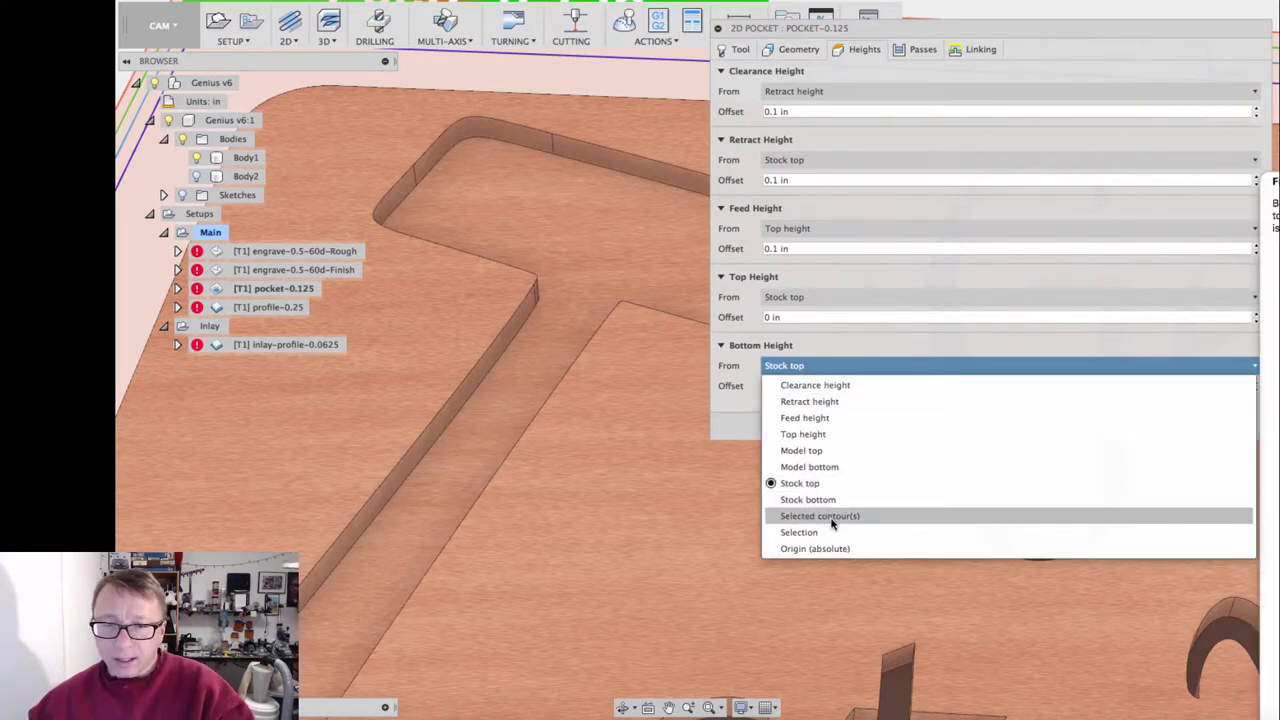
left_click(1130, 30)
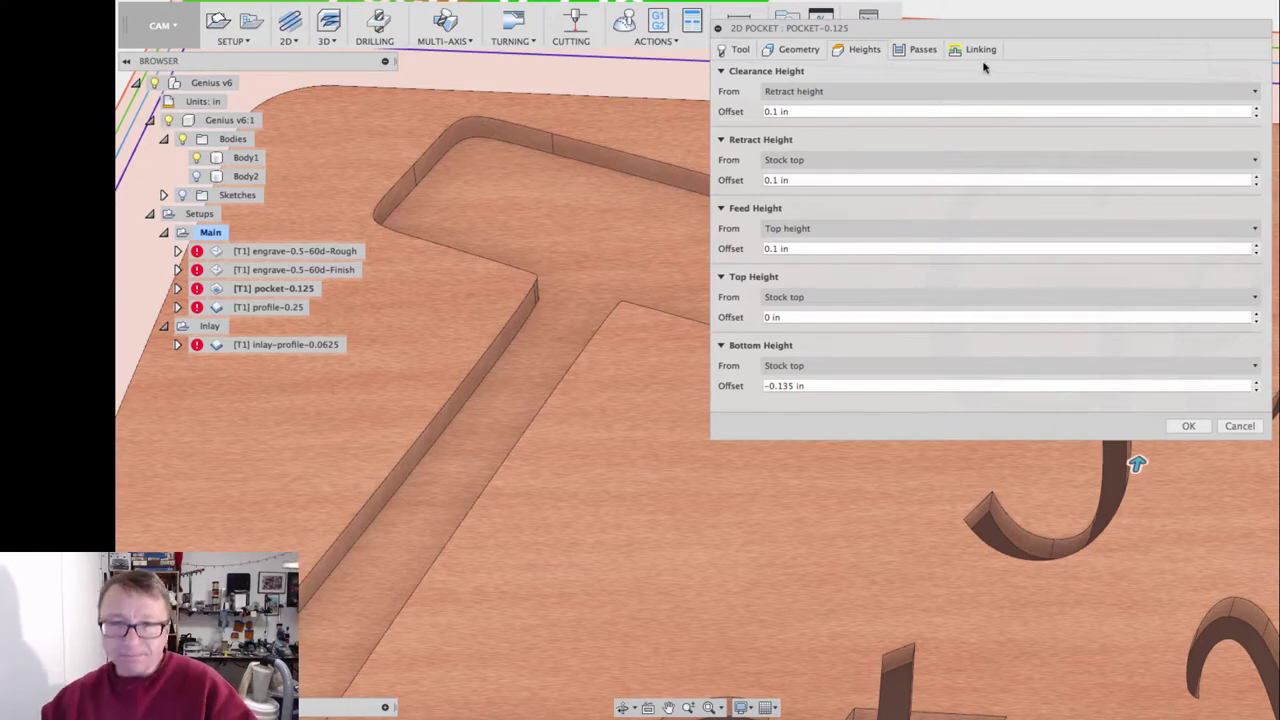
Step: Glance at the pocket's pass settings, then return to its tool and feed settings
left_click(914, 56)
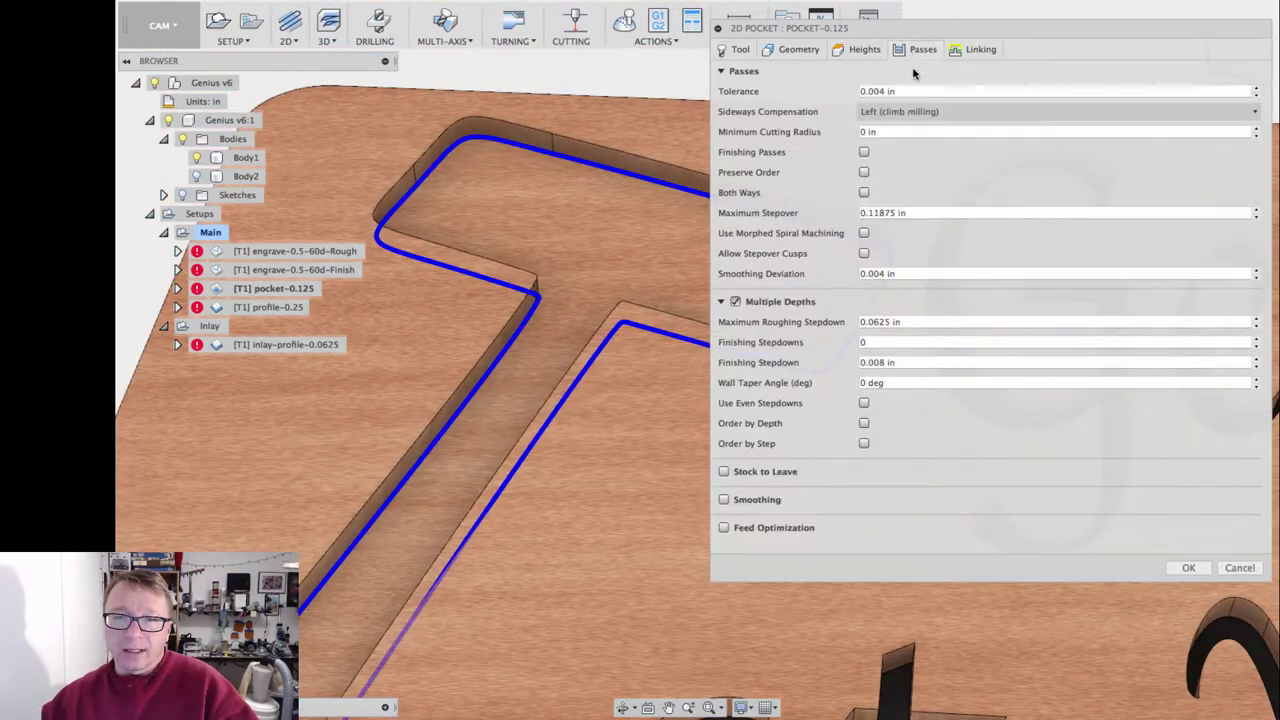
left_click_drag(945, 29, 894, 2)
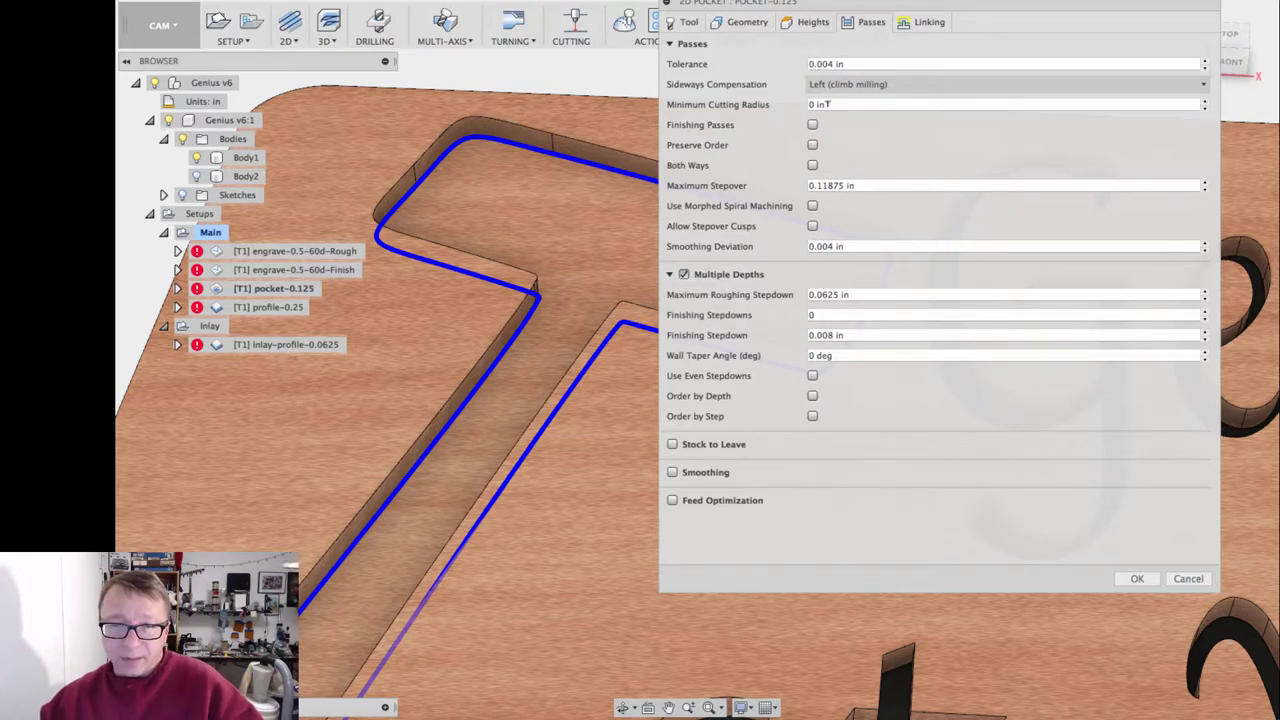
left_click(690, 22)
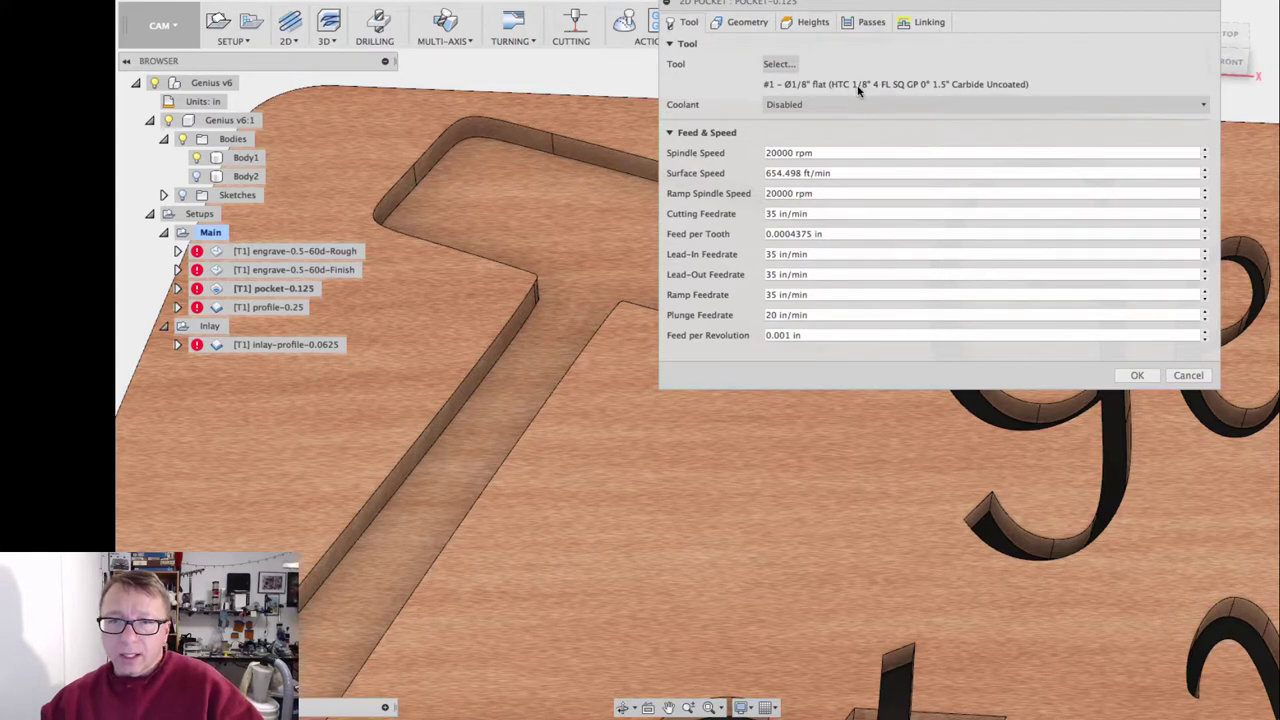
Step: Swap the pocket cutter to the 1/8" 2-flute flat end mill, giving 0.000875 in per tooth
left_click(784, 66)
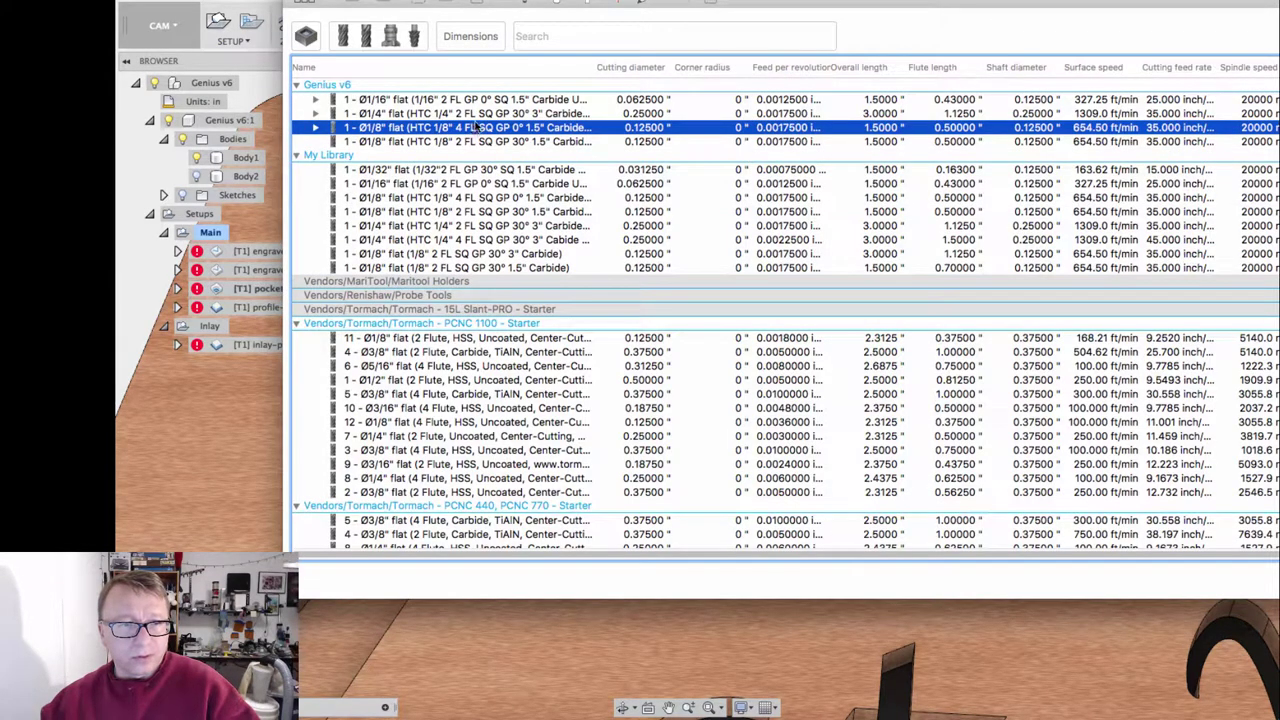
left_click(474, 143)
double_click(474, 143)
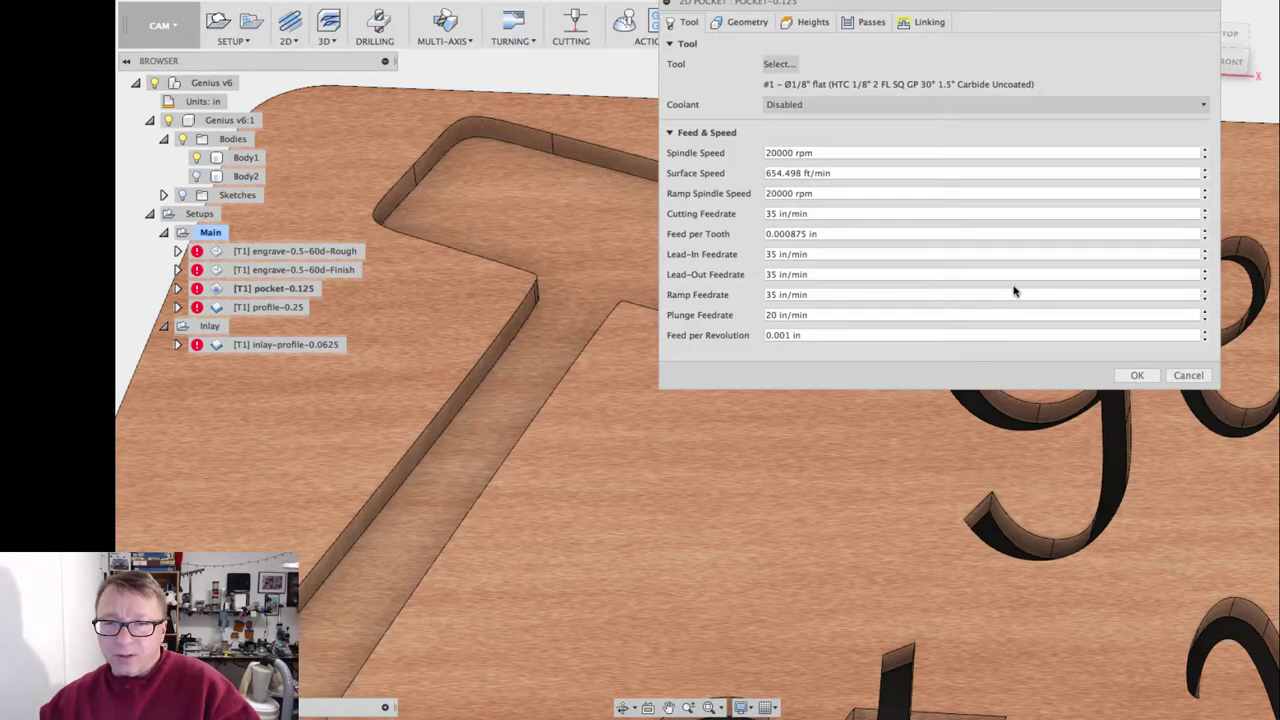
left_click(806, 236)
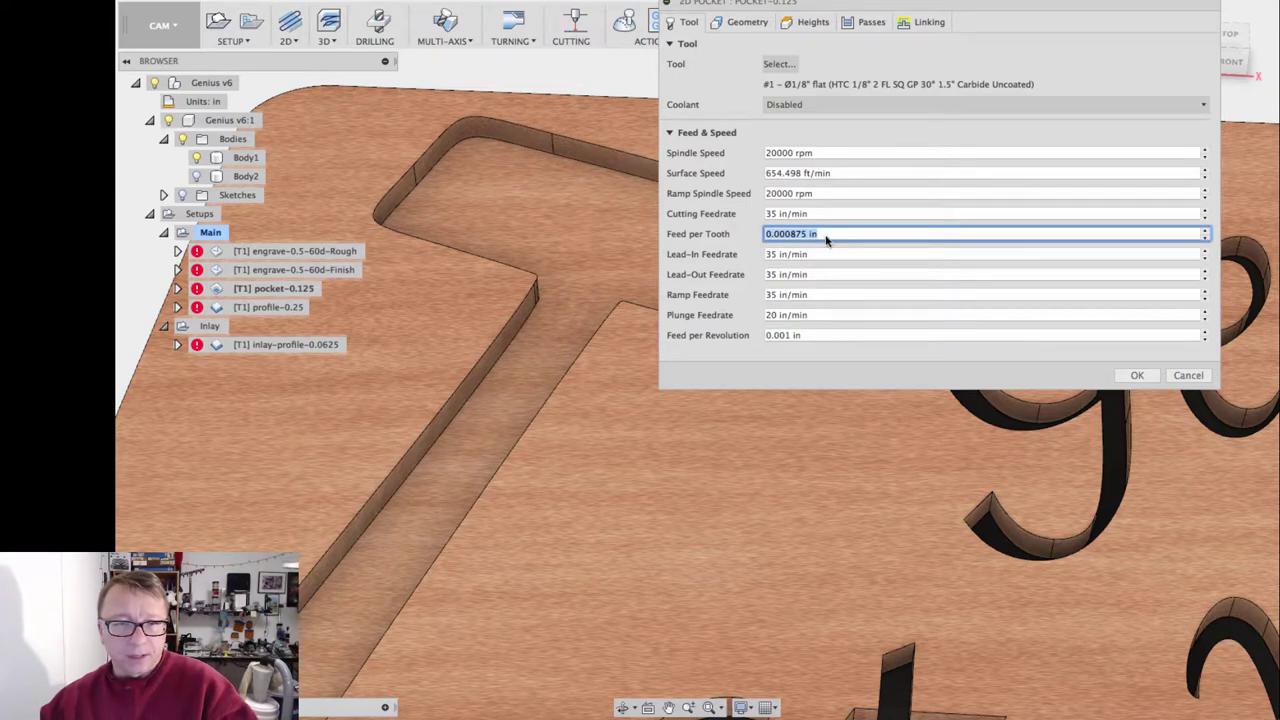
left_click(810, 22)
left_click(747, 22)
left_click(689, 22)
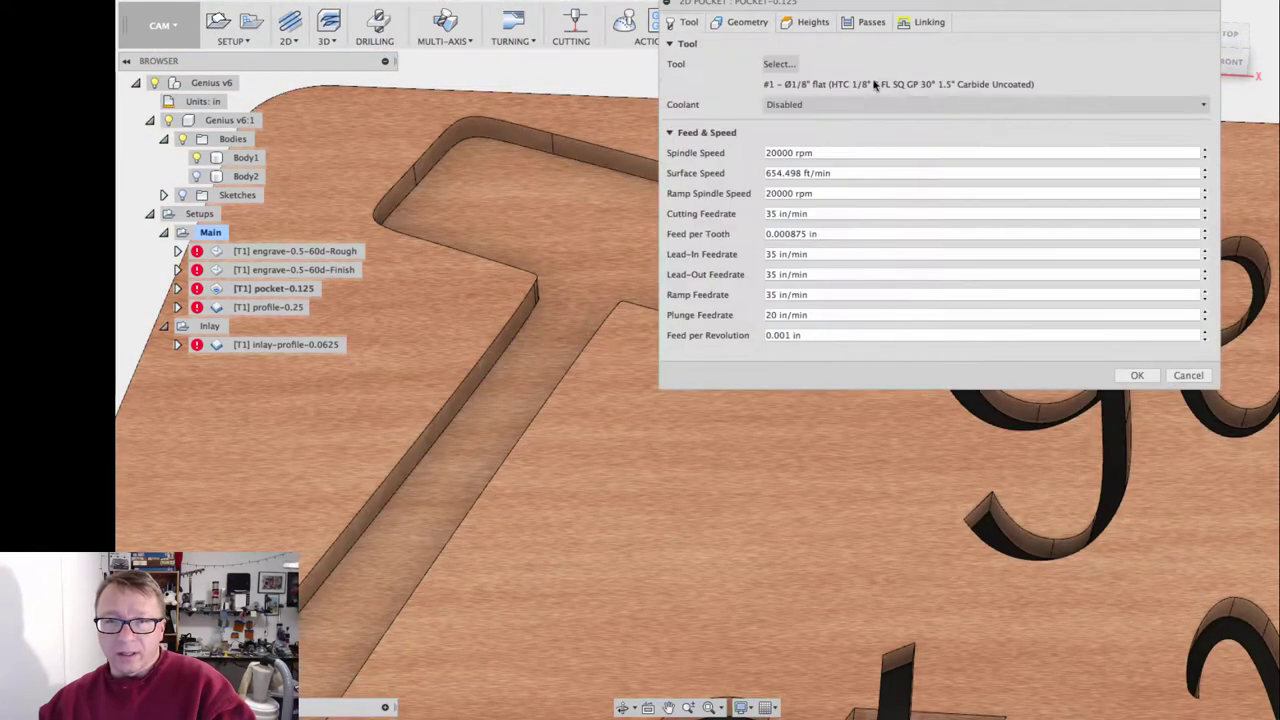
Step: Set the pocket's Finishing Stepdowns to 0 and check the 0.0625 in maximum roughing stepdown
left_click(813, 22)
left_click(863, 24)
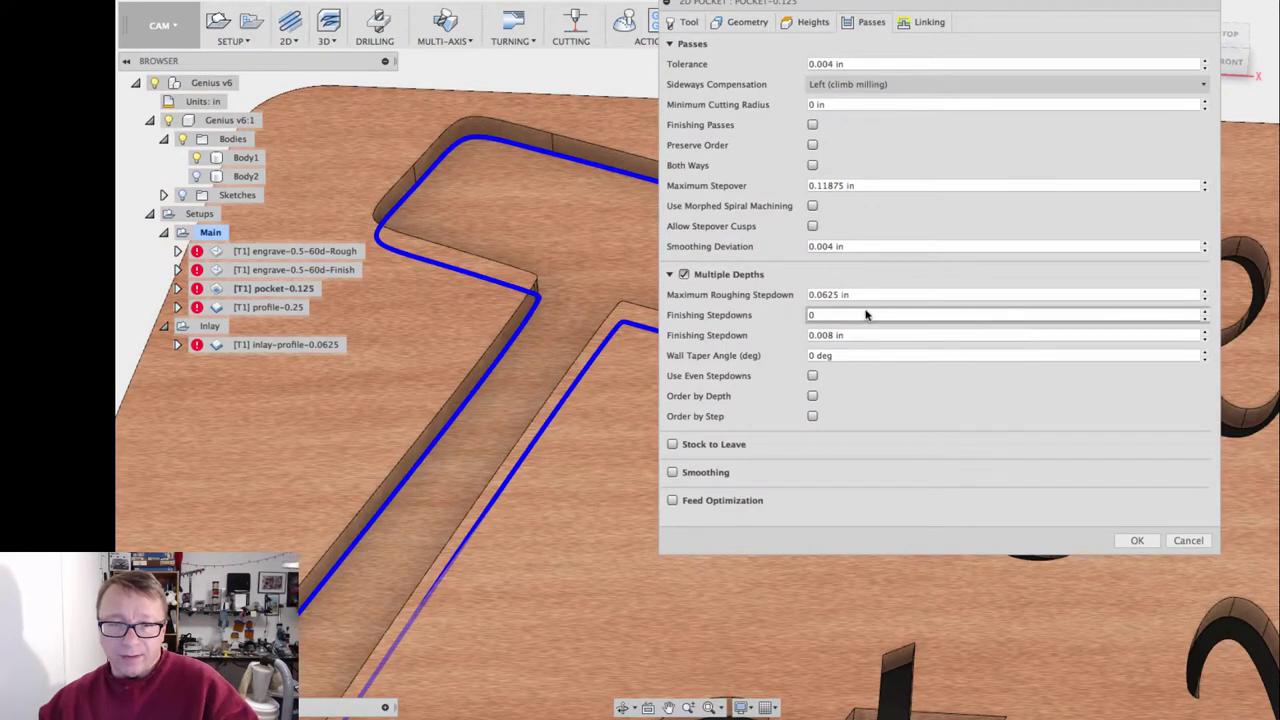
mouse_move(866, 315)
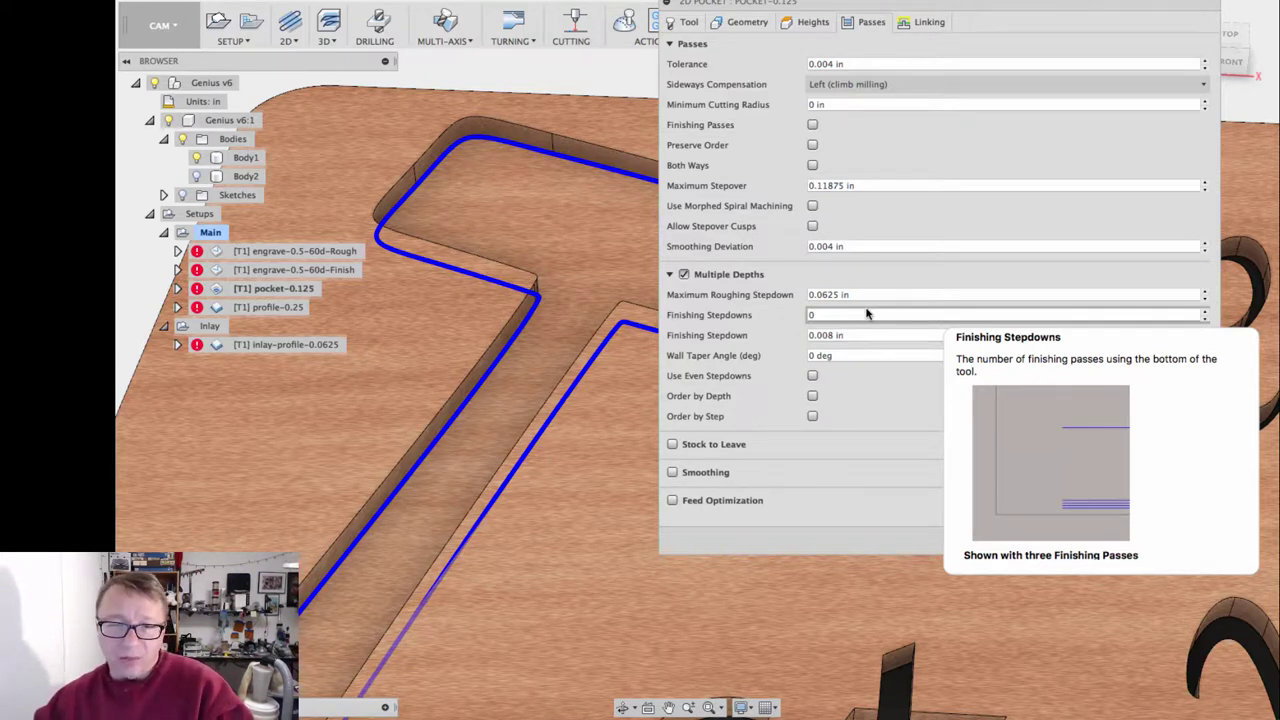
double_click(811, 313)
key("BackSpace")
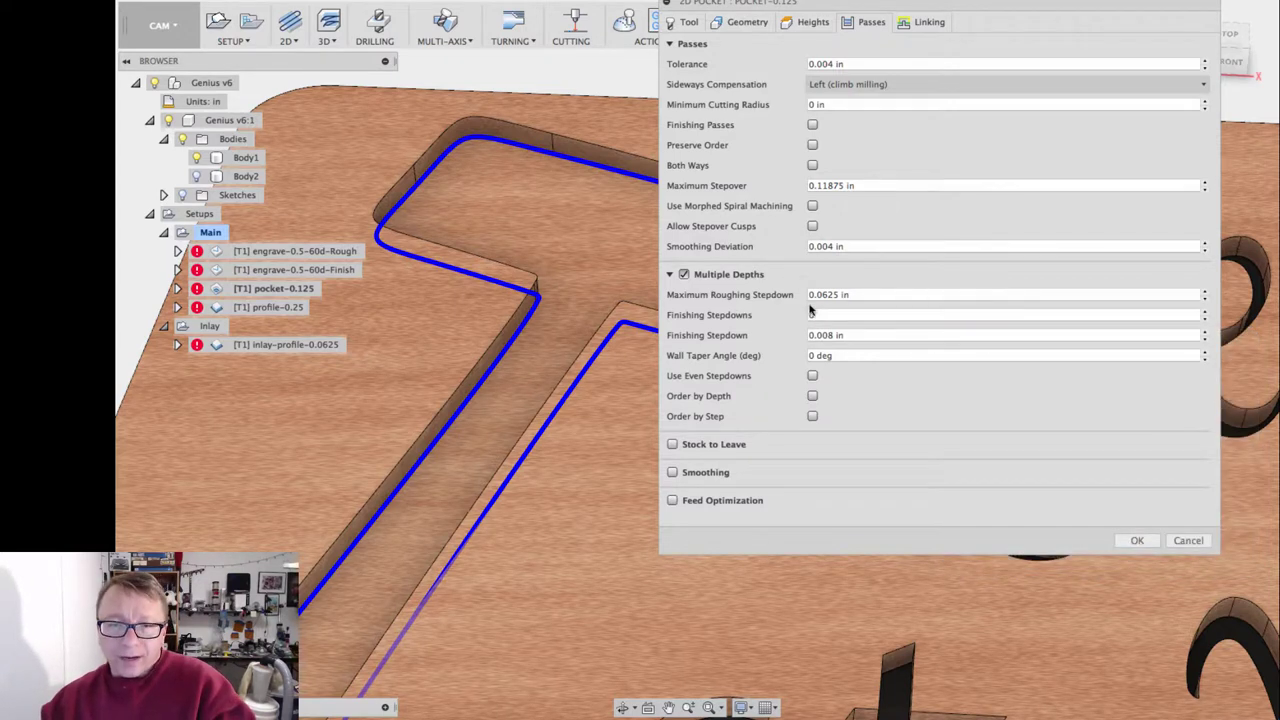
type("0")
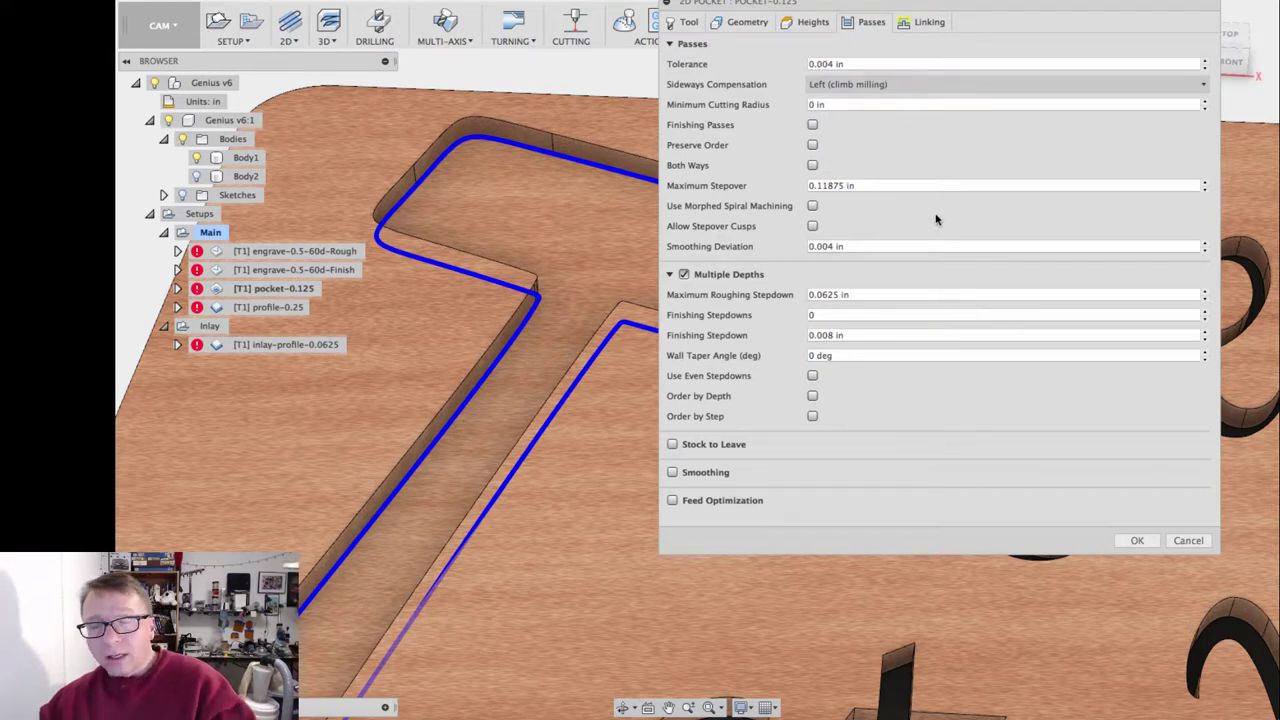
left_click(817, 297)
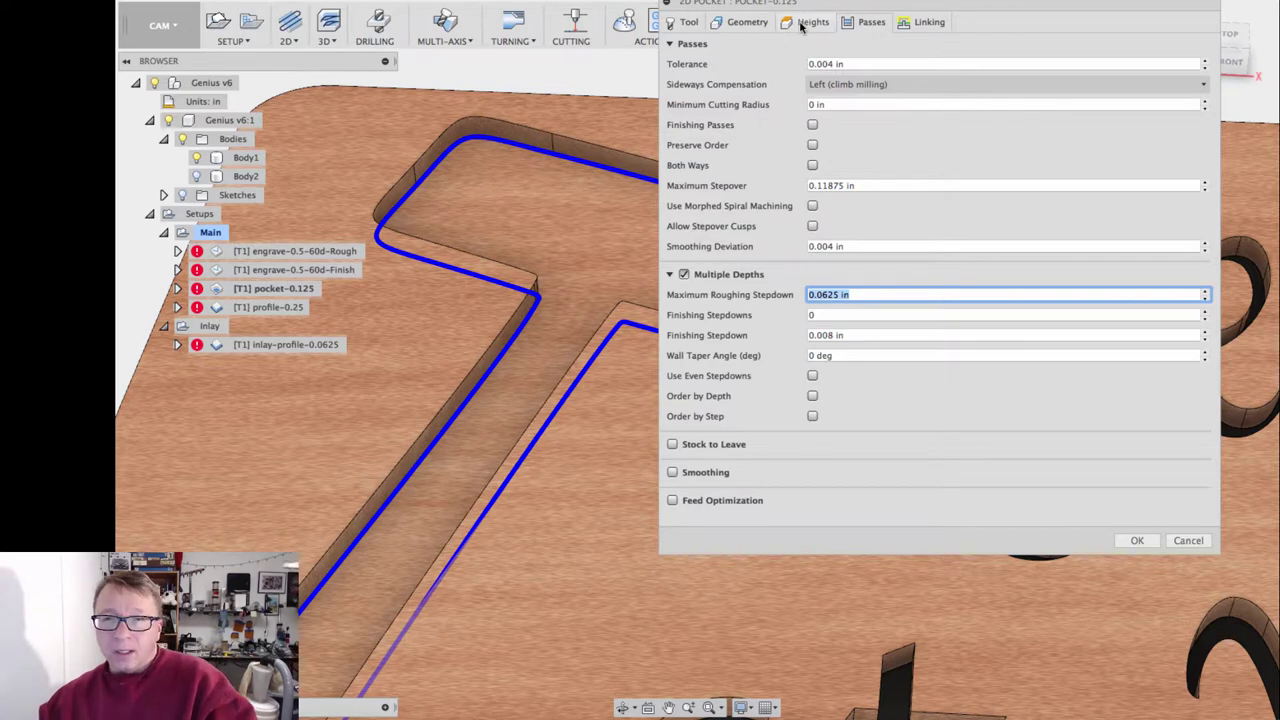
mouse_move(841, 90)
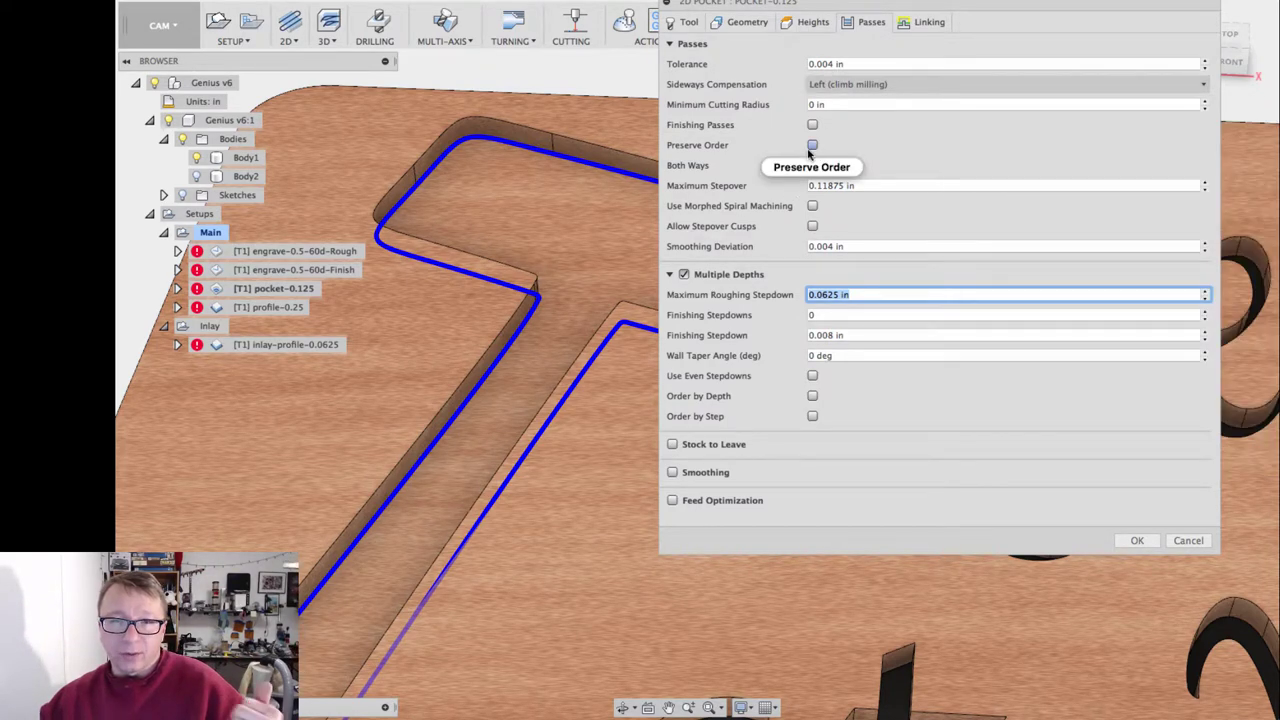
mouse_move(811, 144)
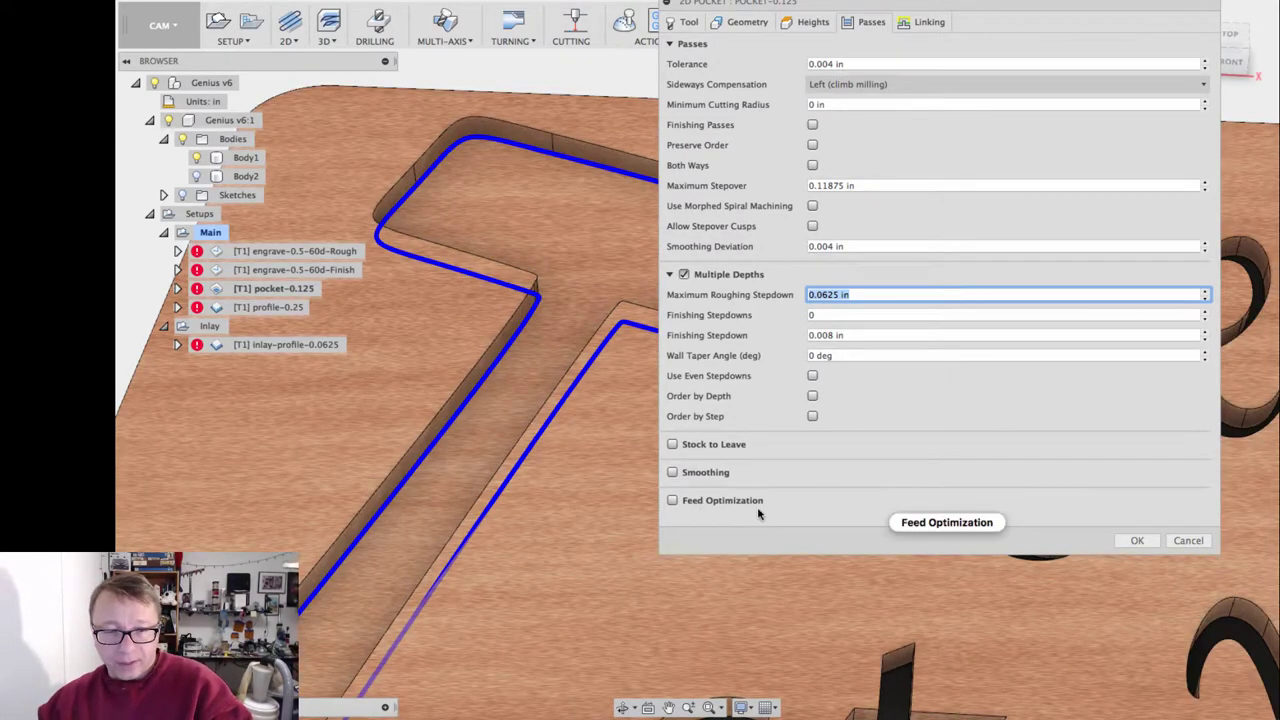
Step: Show the pocket's linking settings: 5 deg helix ramp, lead-in/out off, 2 in stay-down
left_click(936, 28)
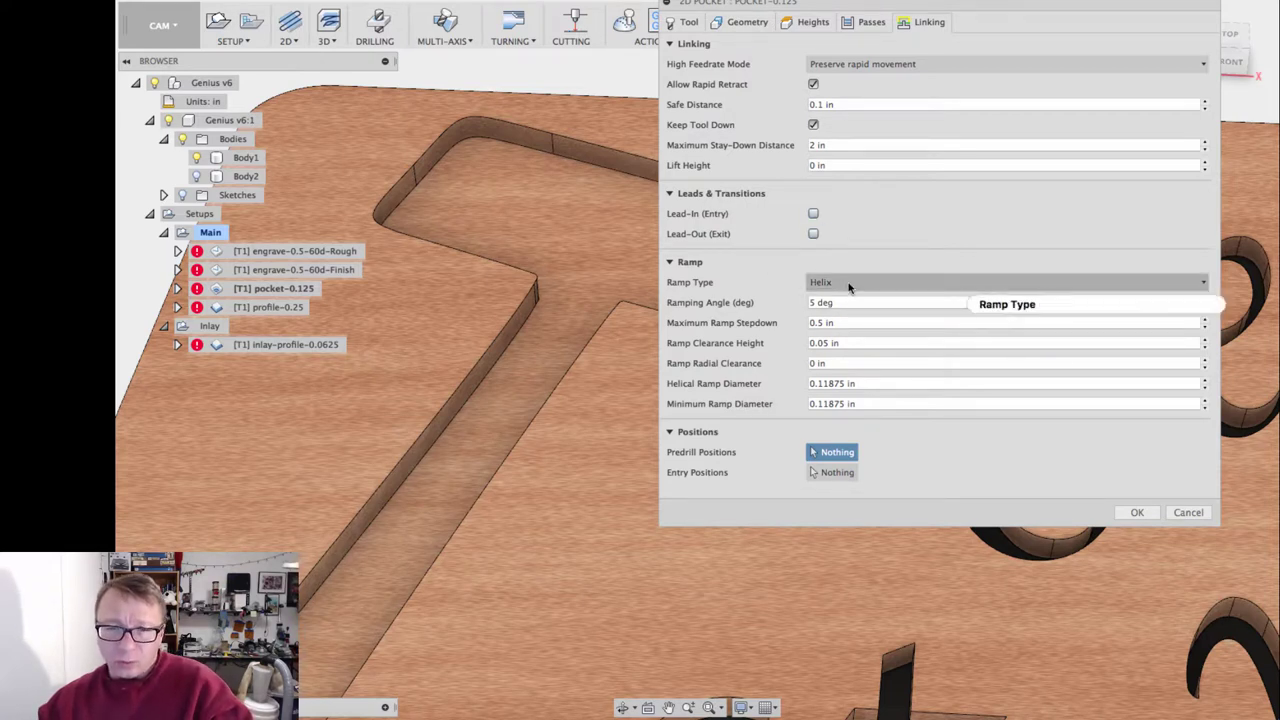
Step: Apply the pocket settings, regenerate the pocket-0.125 toolpath and zoom in on its passes
left_click(1148, 512)
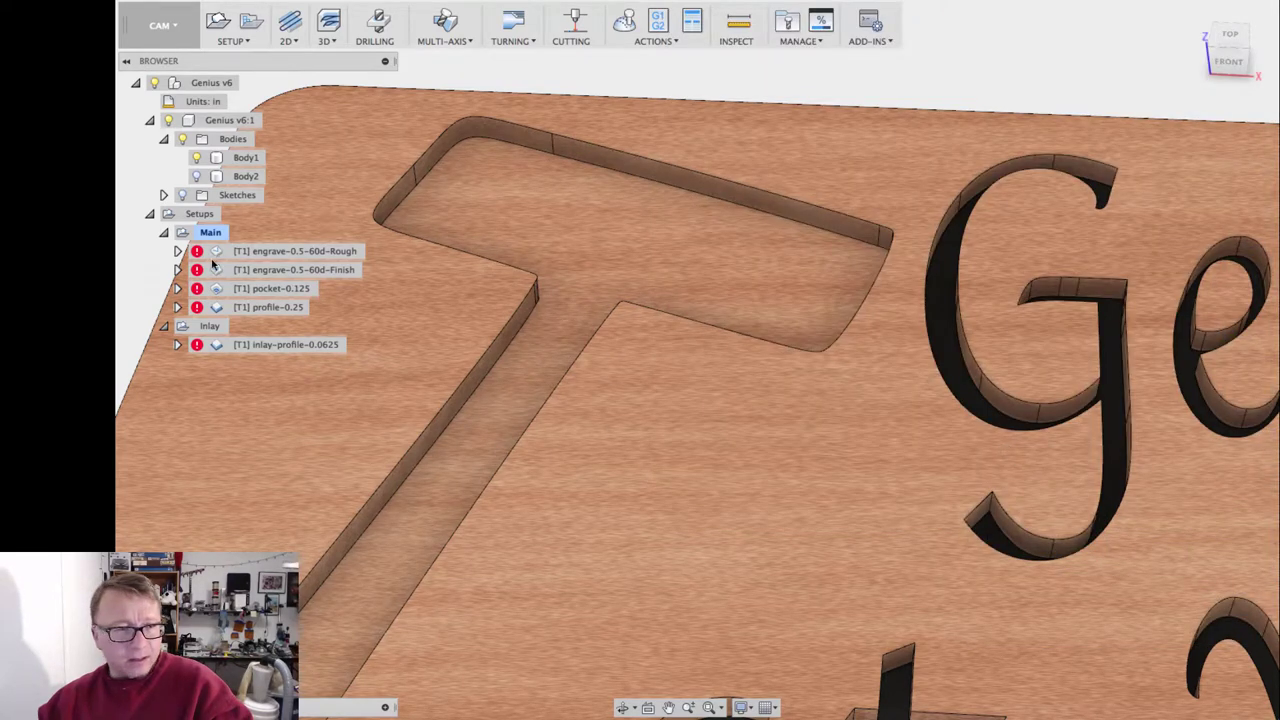
right_click(288, 290)
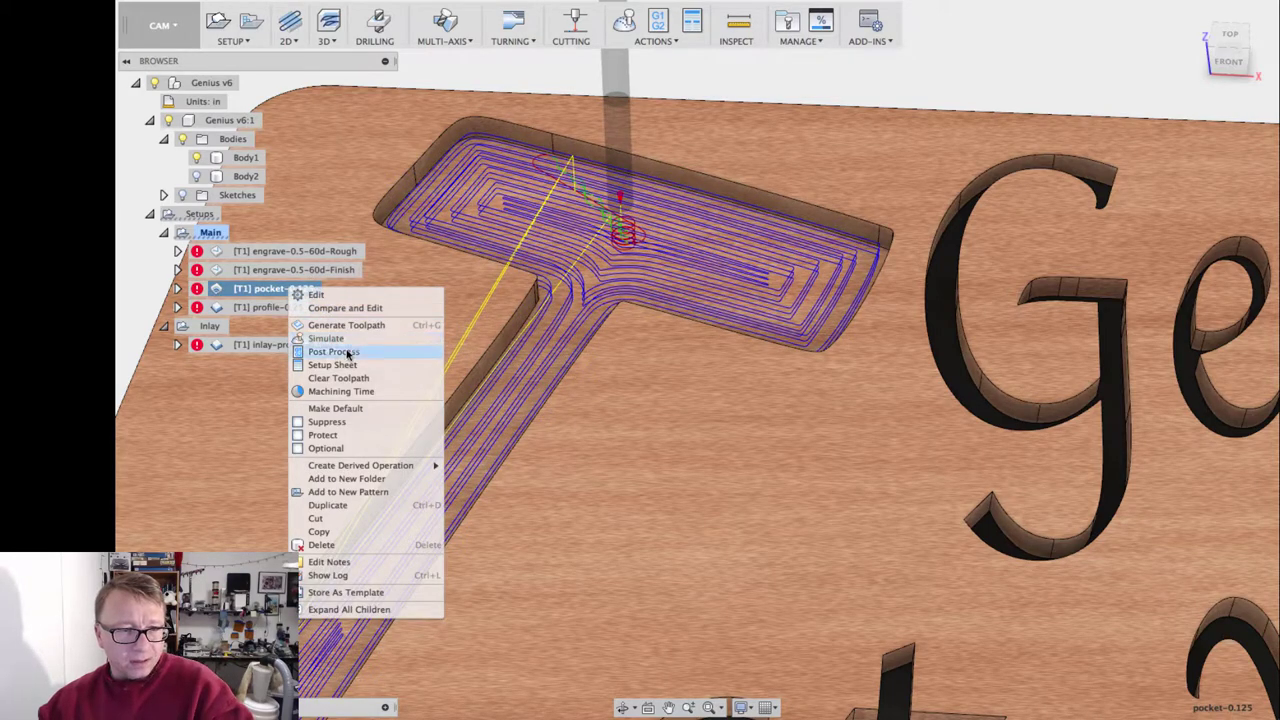
left_click(408, 333)
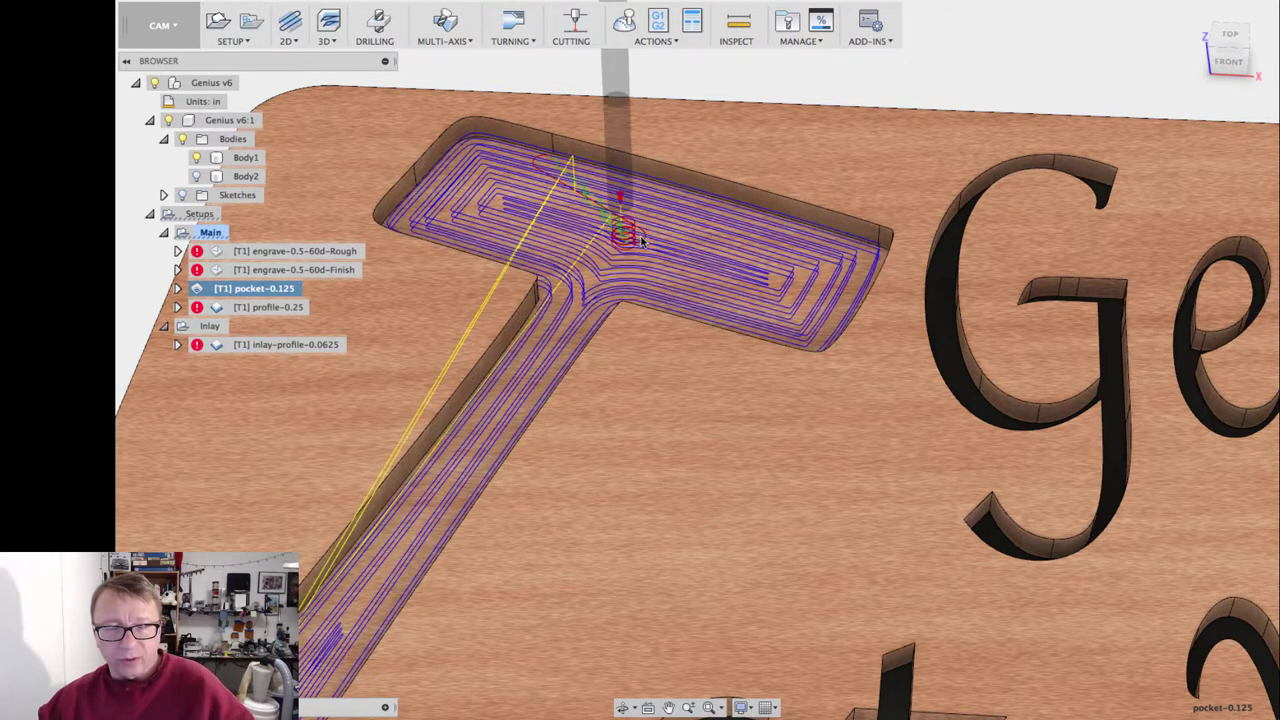
scroll(640, 250, "up", 5)
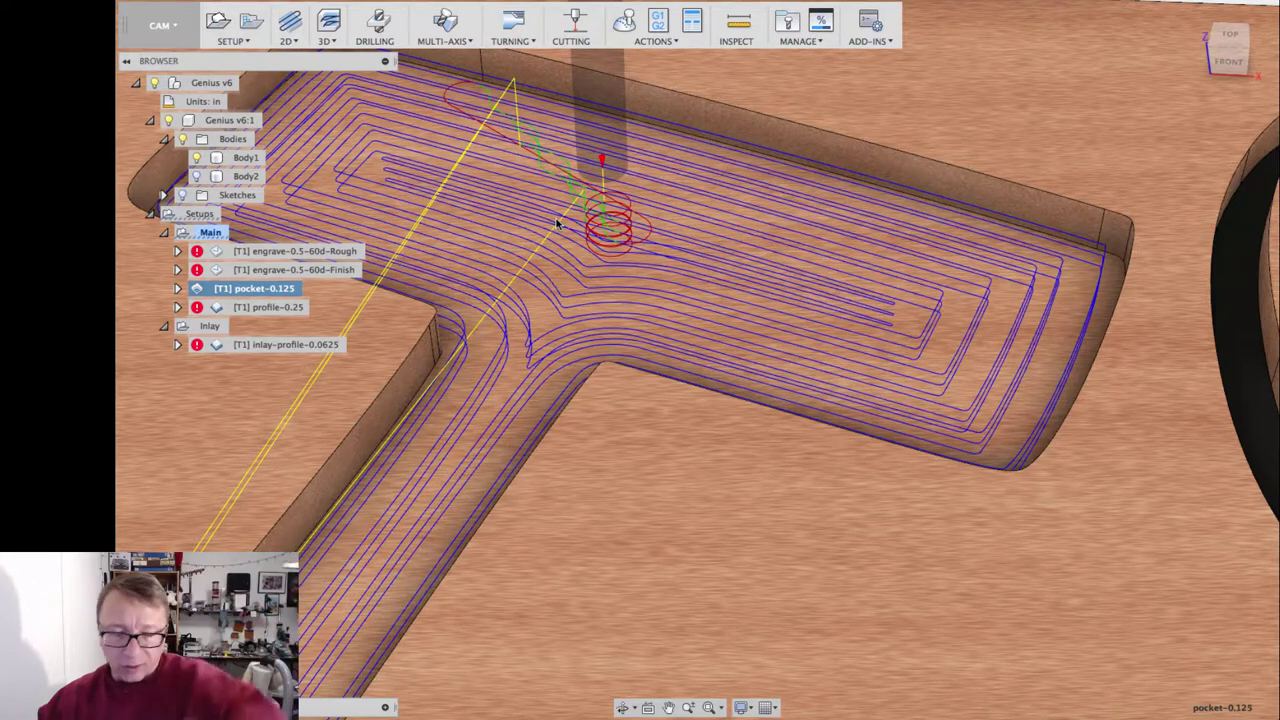
scroll(592, 229, "down", 5)
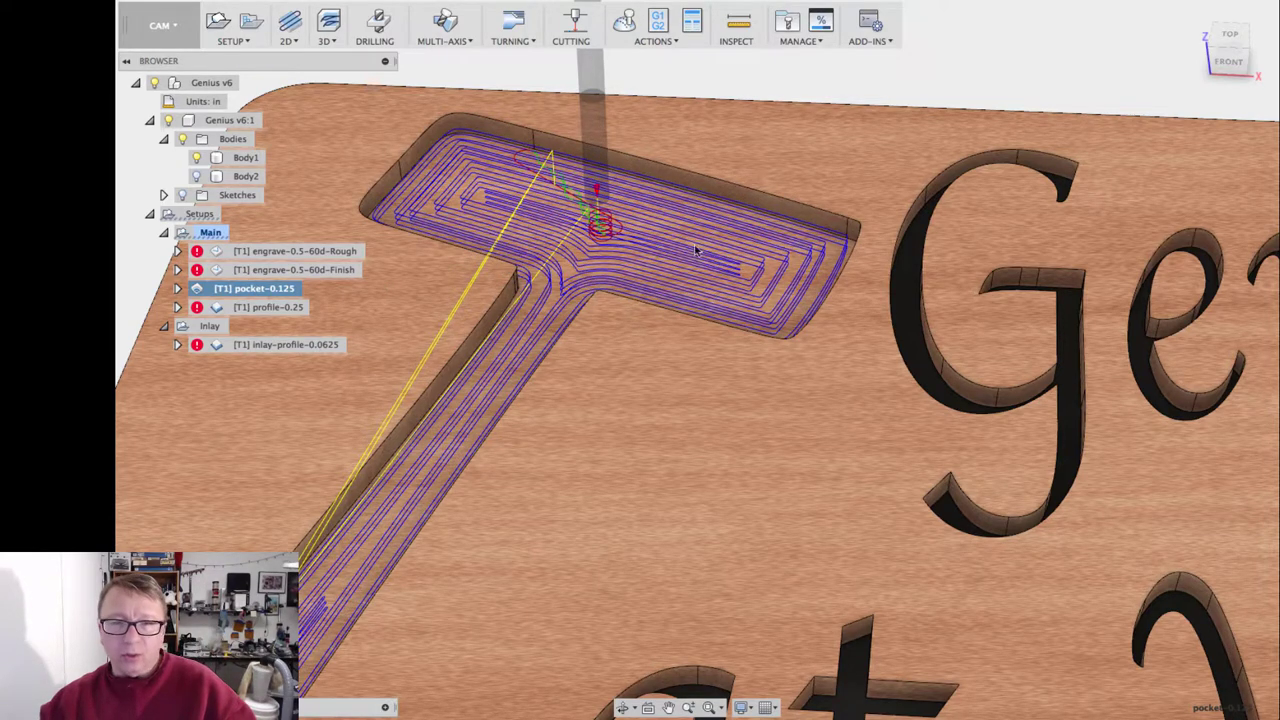
left_click(624, 22)
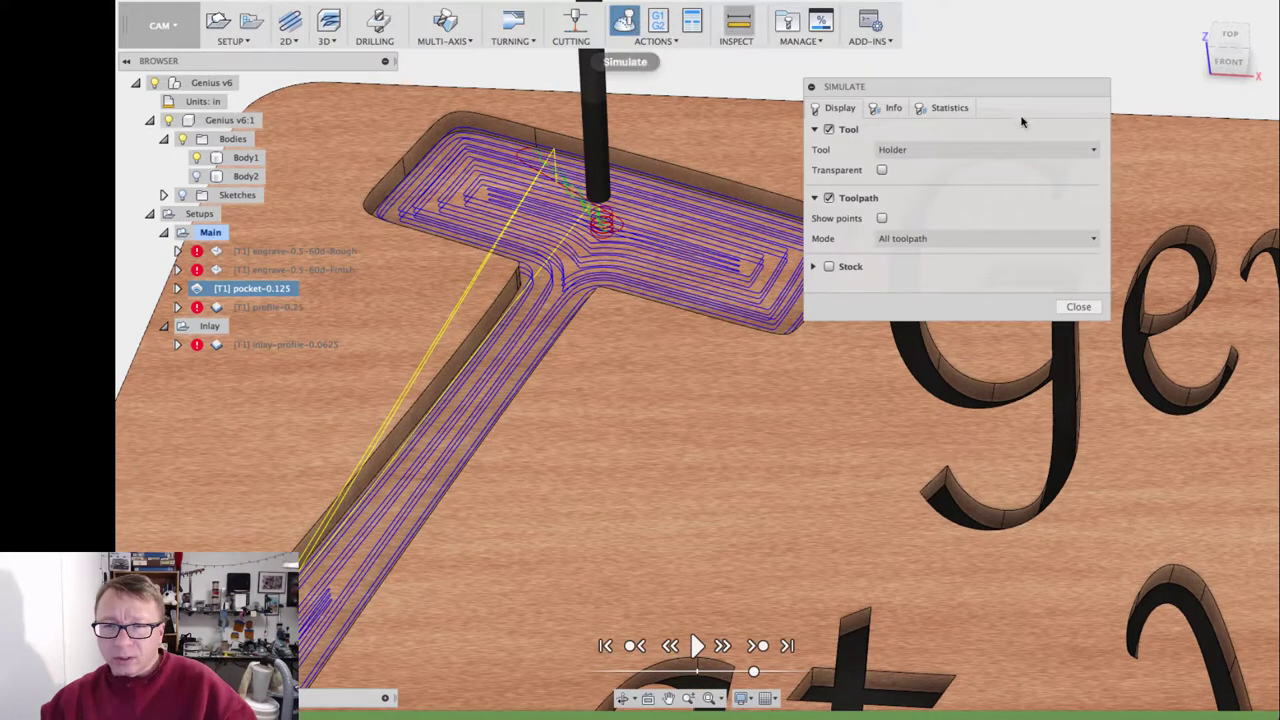
left_click(829, 268)
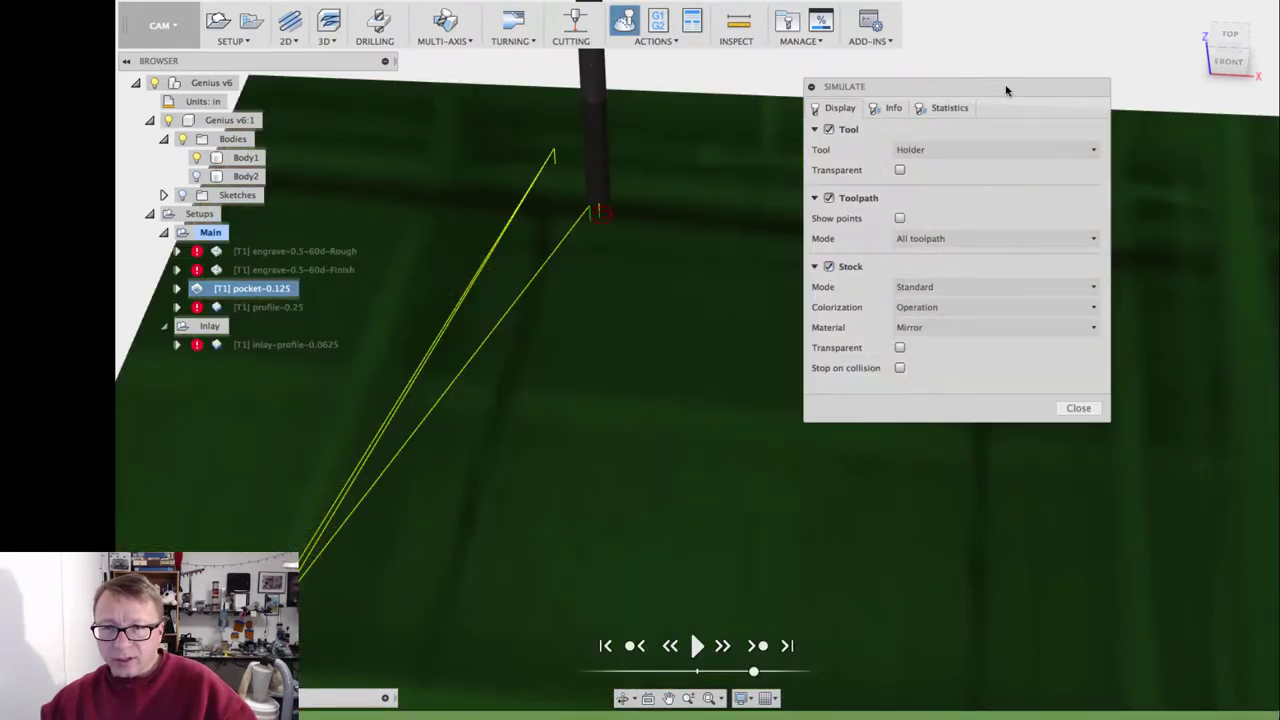
left_click_drag(1010, 88, 1117, 78)
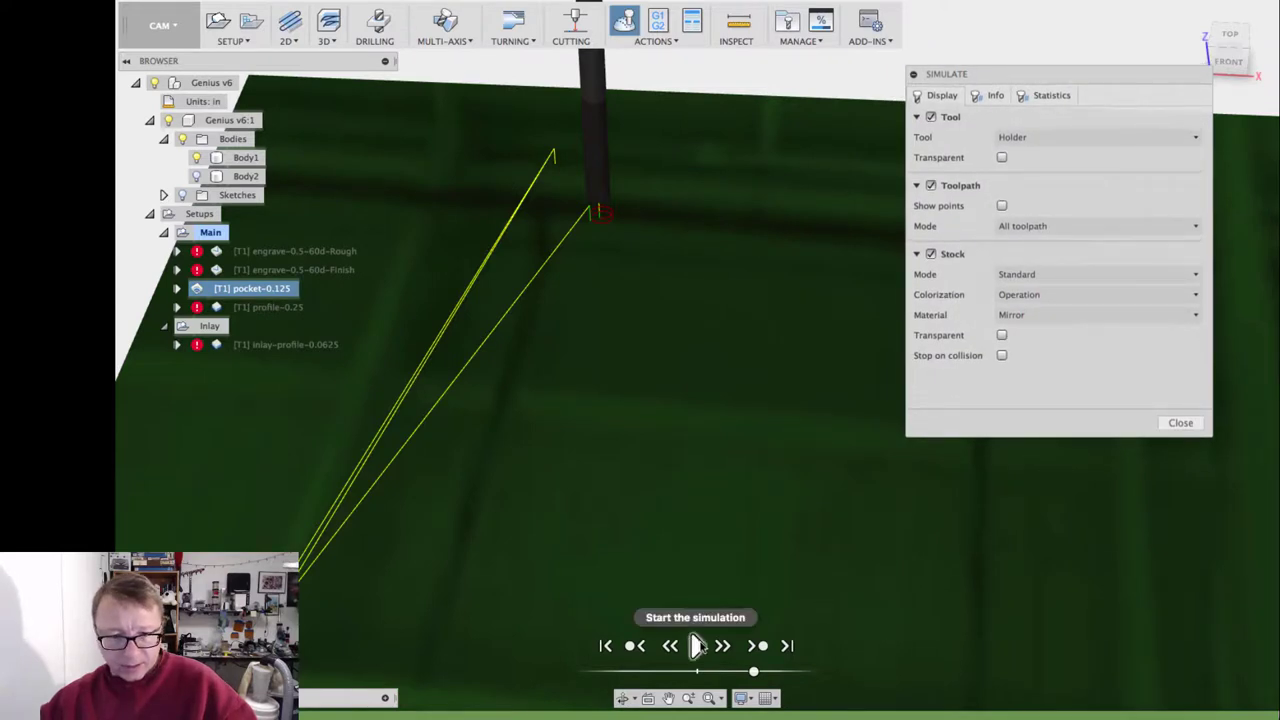
left_click(697, 646)
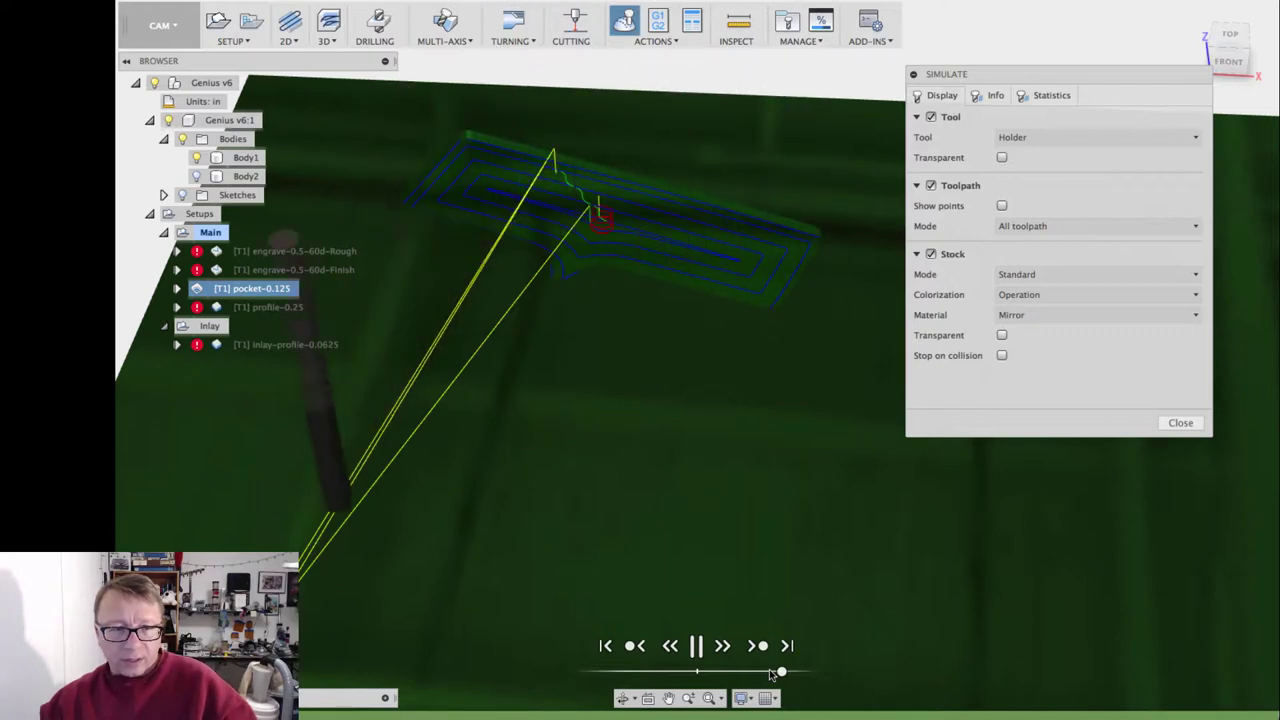
scroll(572, 475, "down", 5)
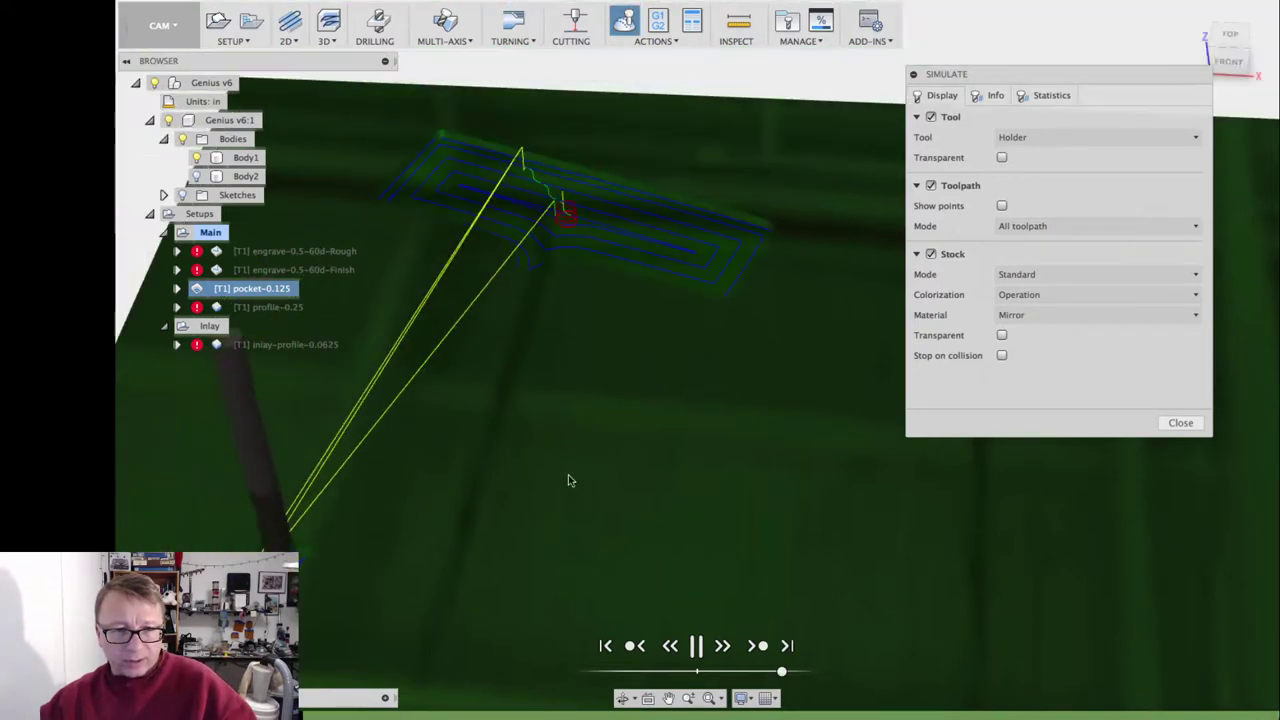
middle_click_drag(574, 477, 632, 423)
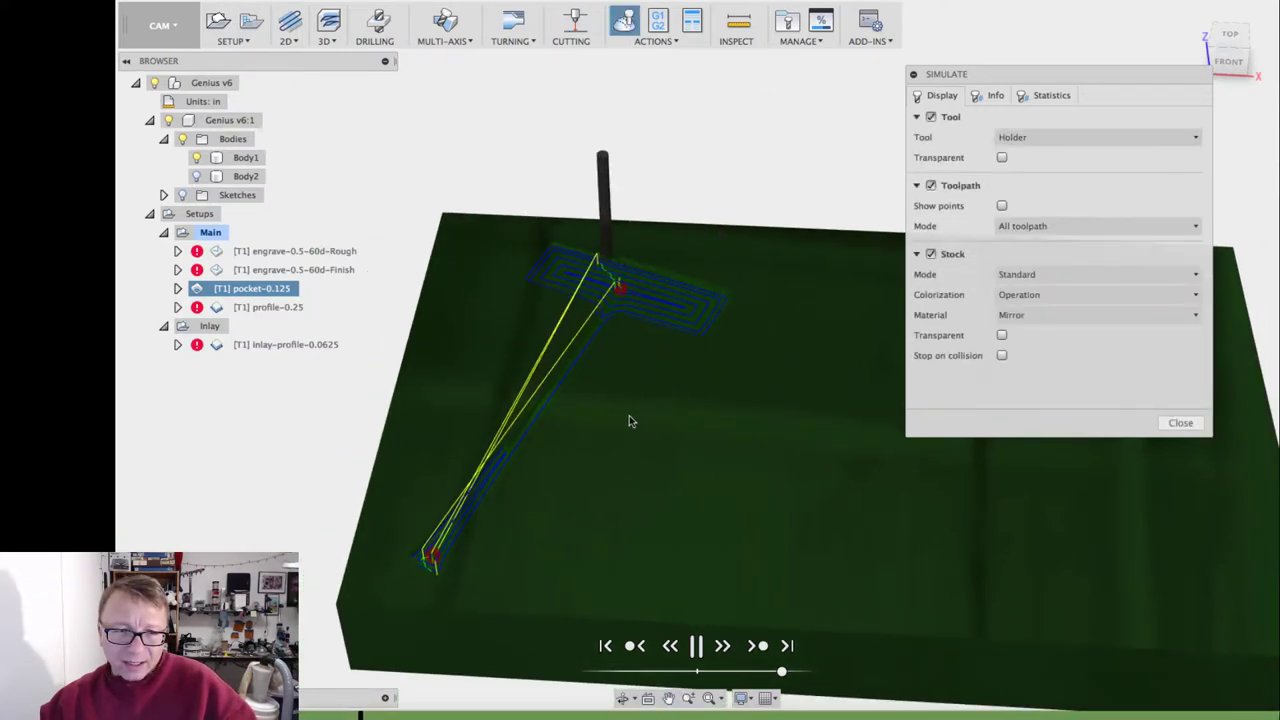
scroll(629, 421, "up", 1)
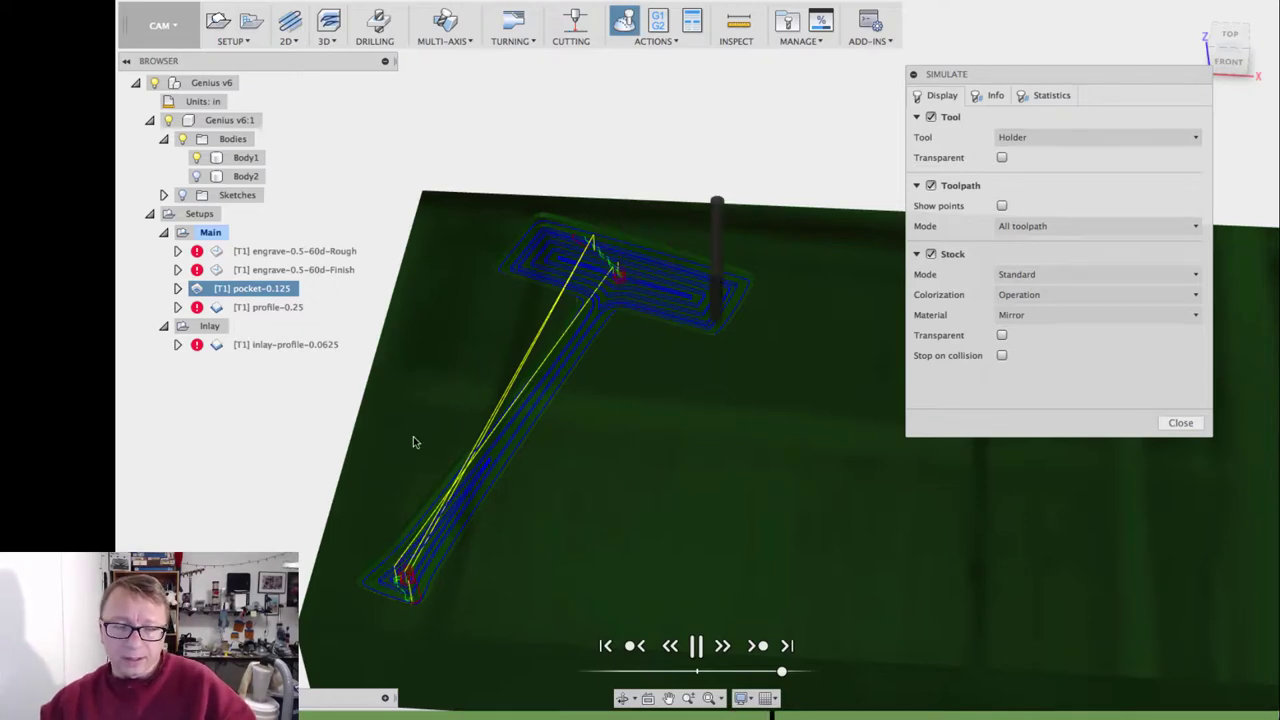
scroll(617, 300, "up", 4)
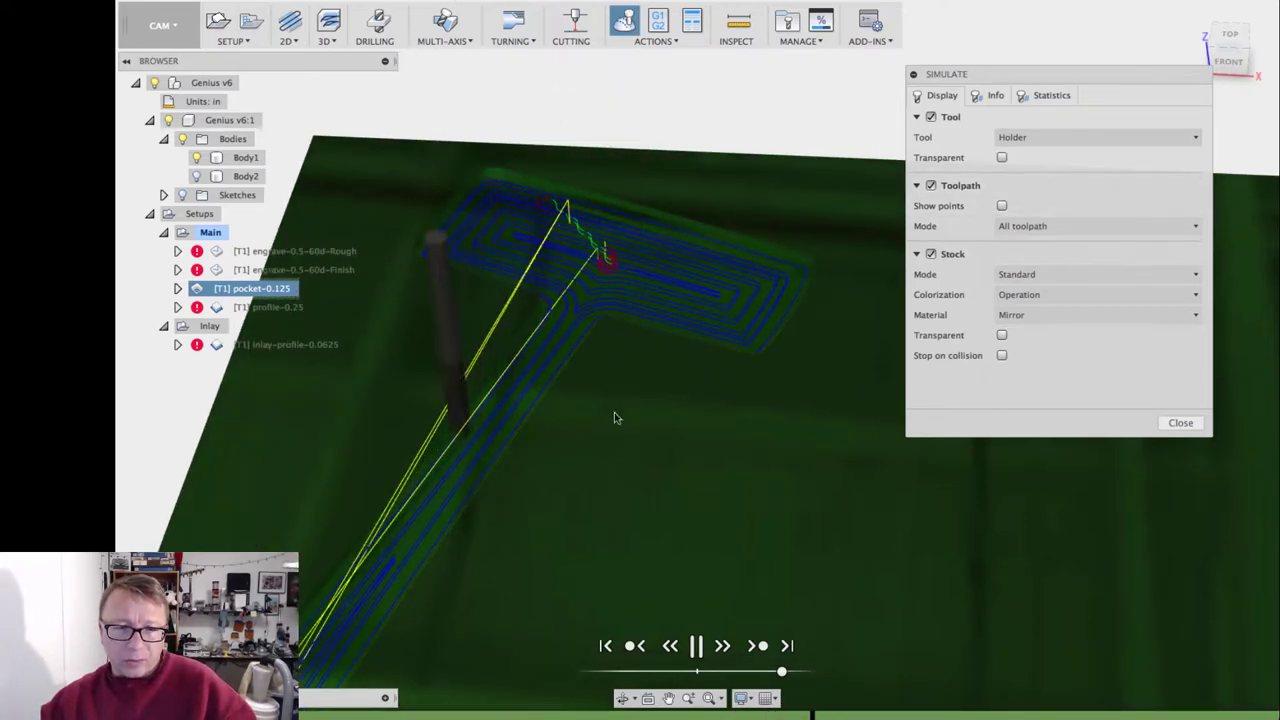
scroll(620, 430, "down", 2)
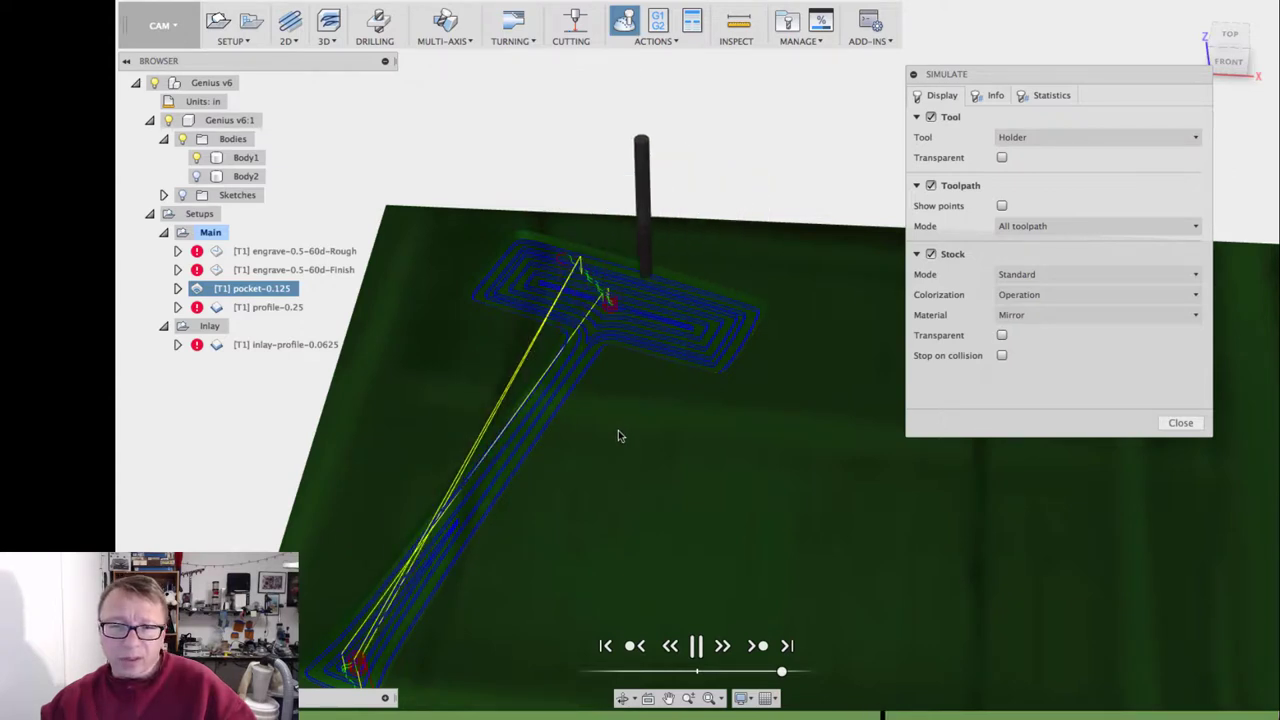
left_click(697, 646)
scroll(751, 306, "up", 3)
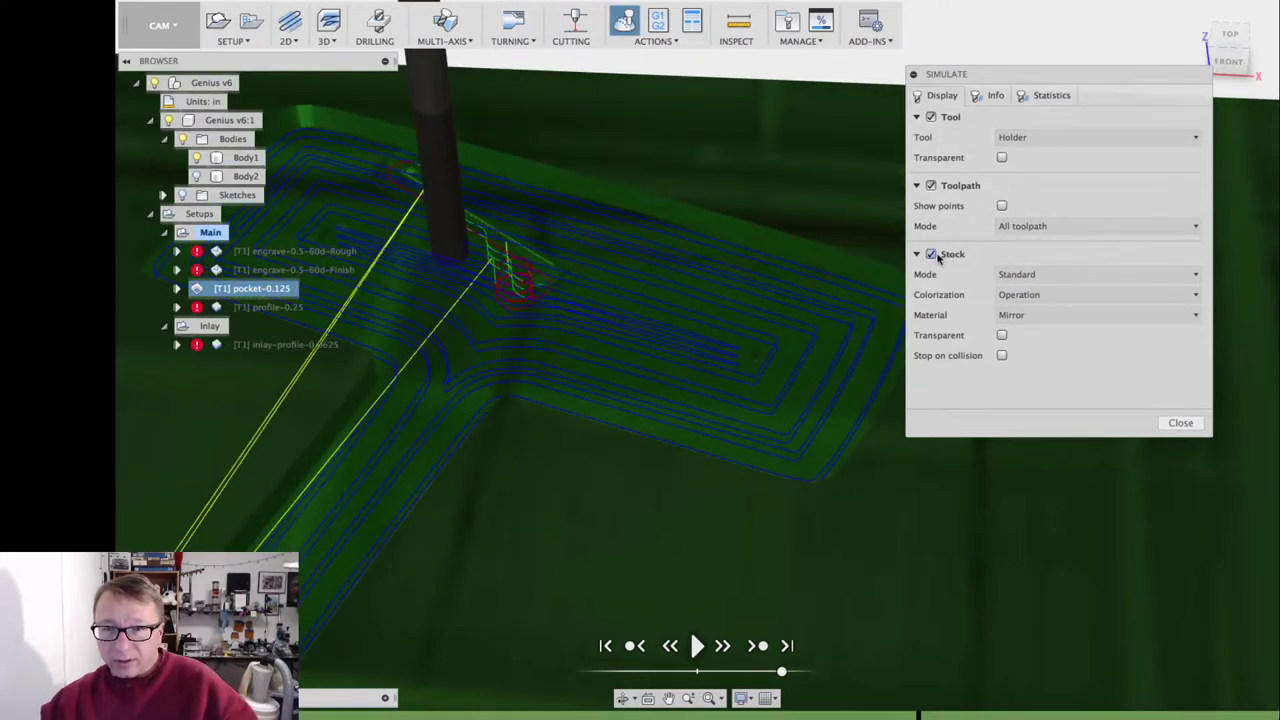
left_click(931, 255)
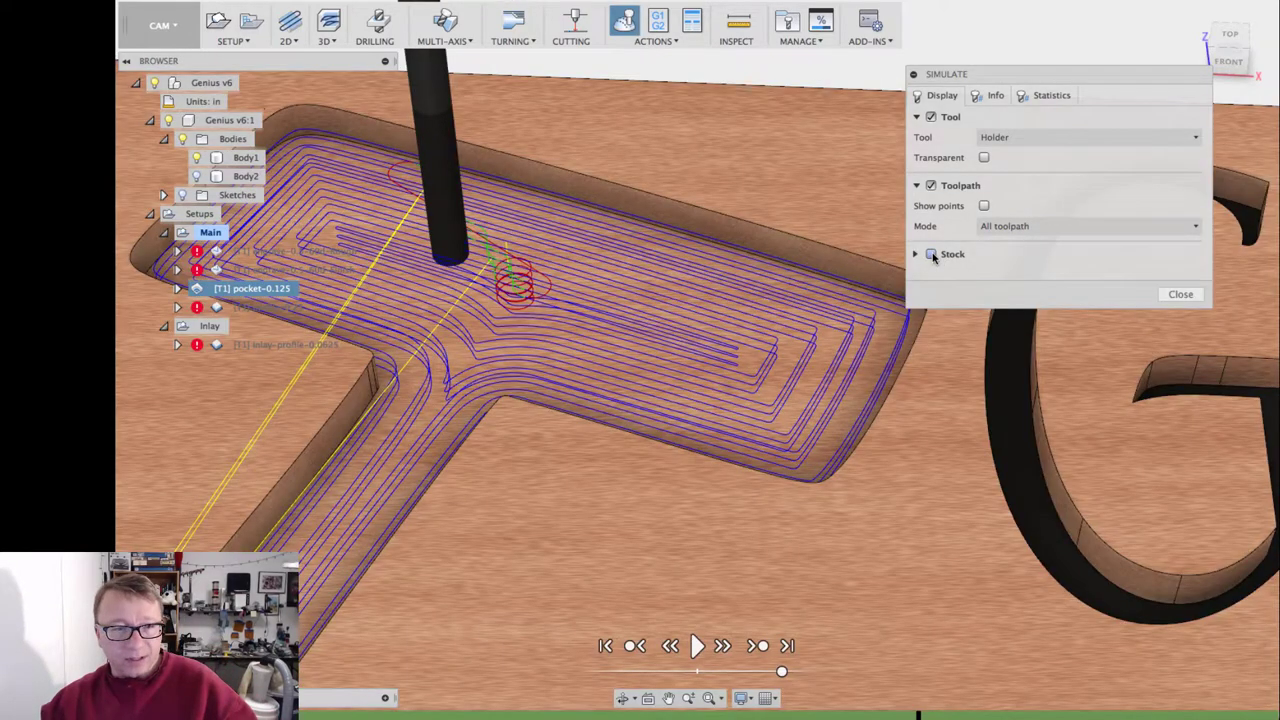
left_click(931, 255)
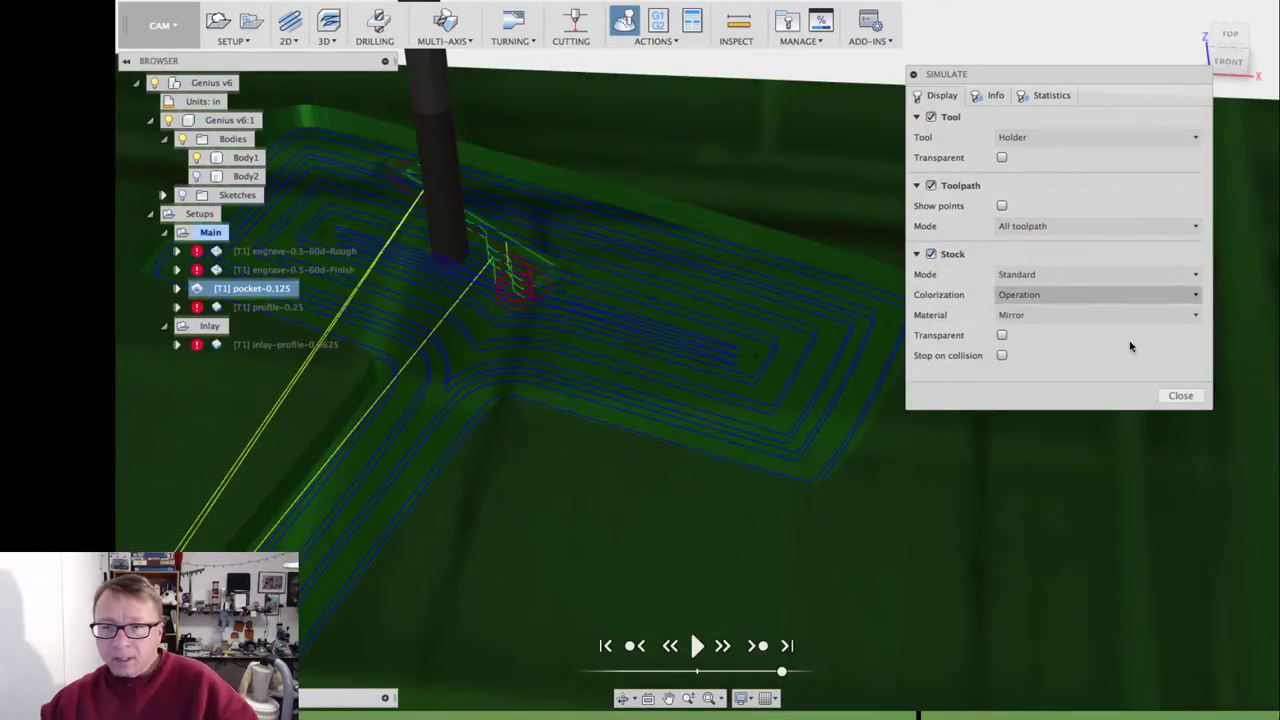
left_click(1180, 395)
scroll(620, 180, "down", 5)
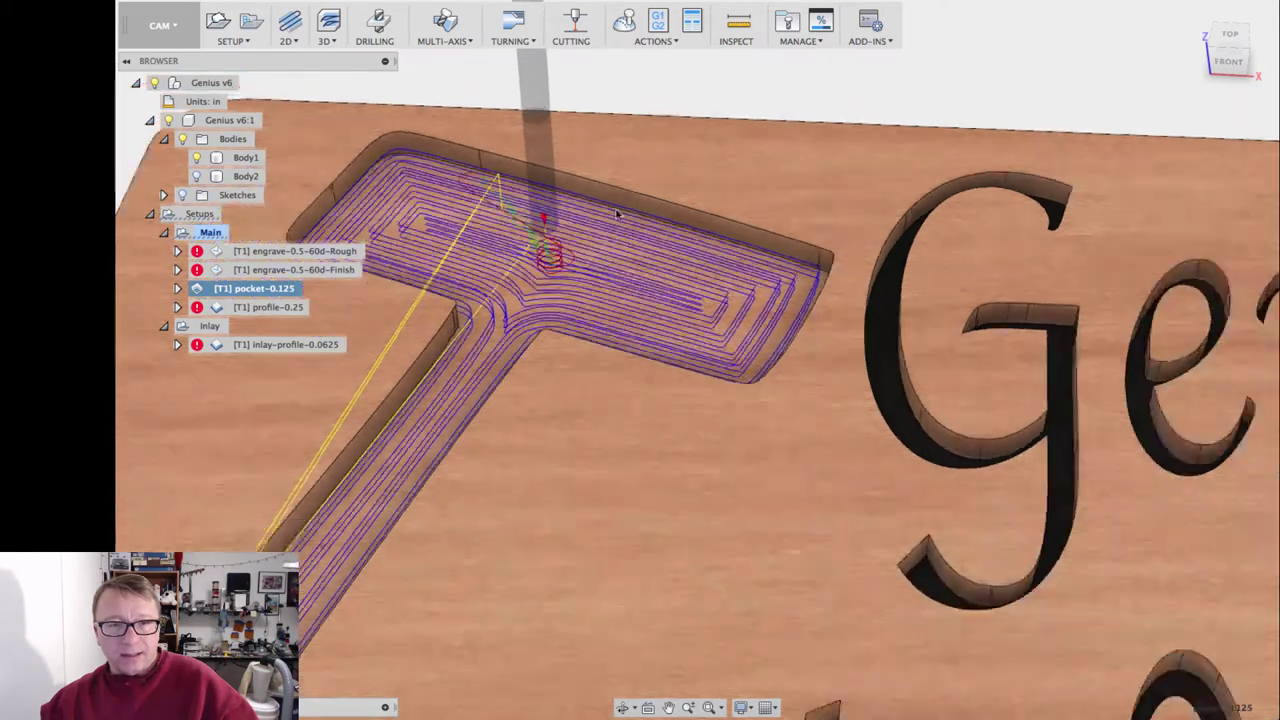
Step: Select the profile-0.25 operation, tilt the view, and open it for editing
left_click(268, 307)
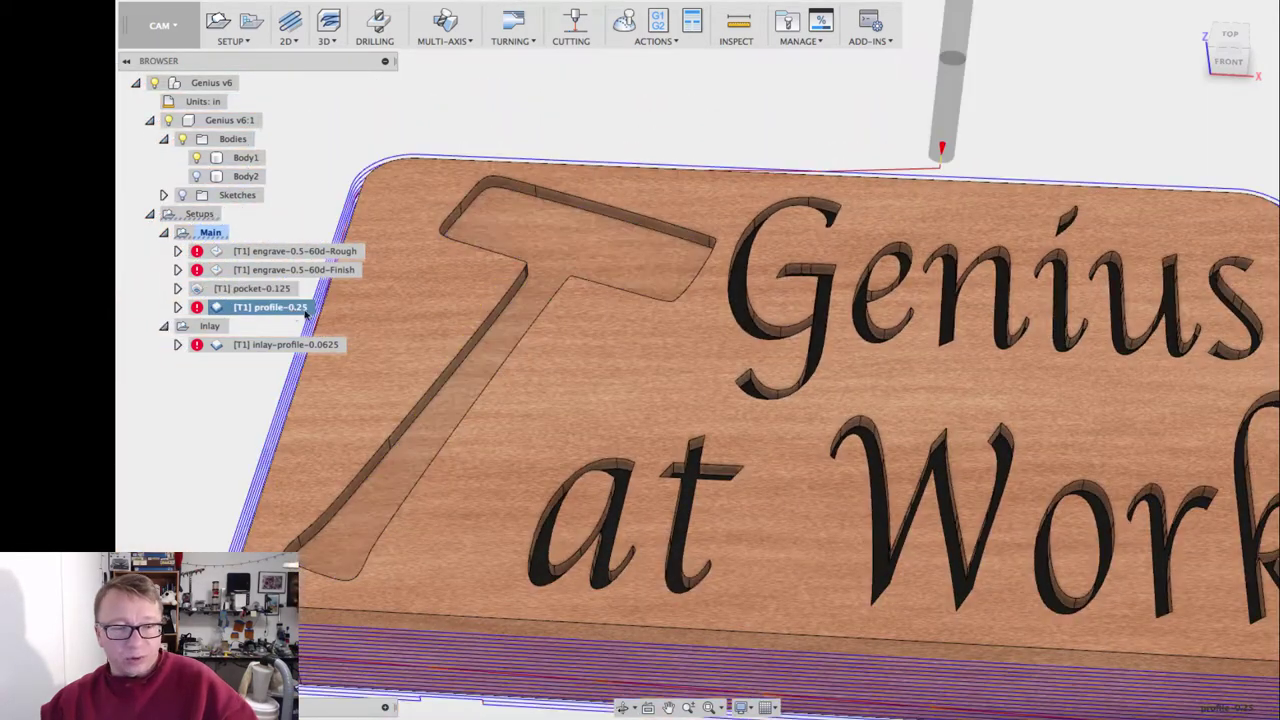
scroll(1005, 265, "down", 5)
middle_click_drag(1005, 265, 860, 250, "shift")
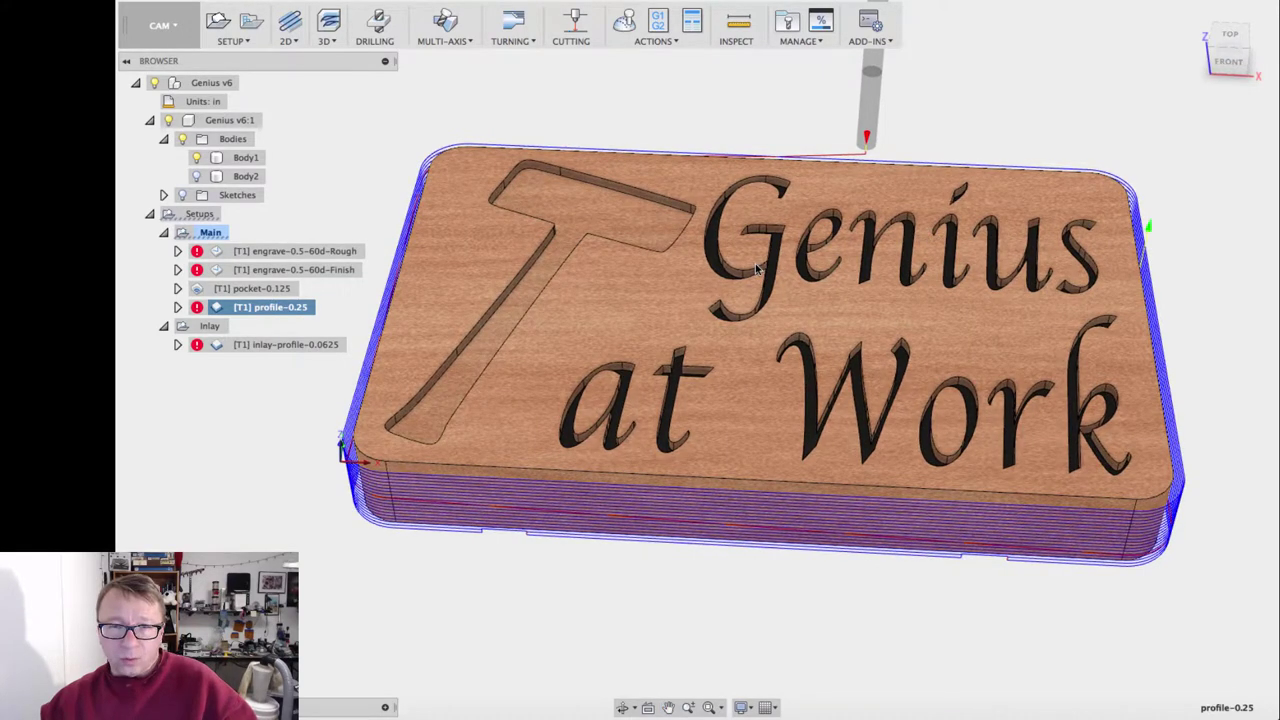
right_click(296, 318)
left_click(322, 320)
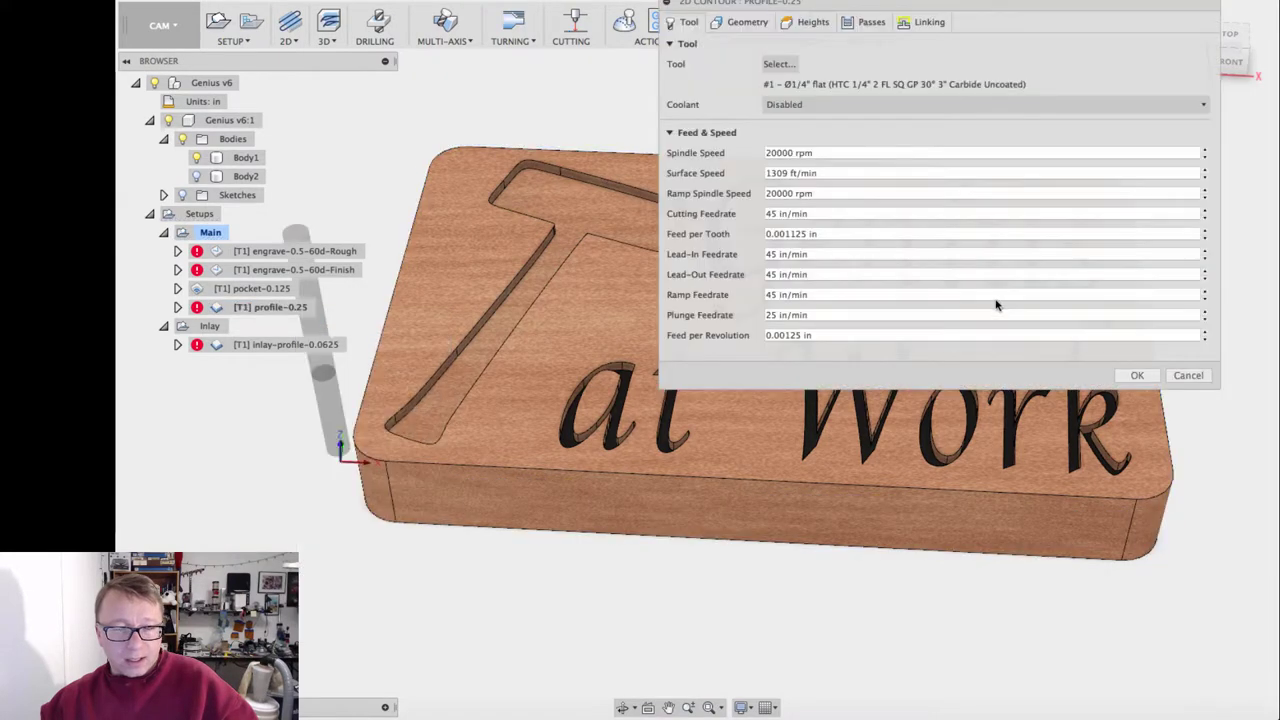
Step: Check the 45 in/min cutting feedrate, then show the chained contour with eight 0.25 in tabs
left_click_drag(878, 6, 750, 6)
left_click(638, 217)
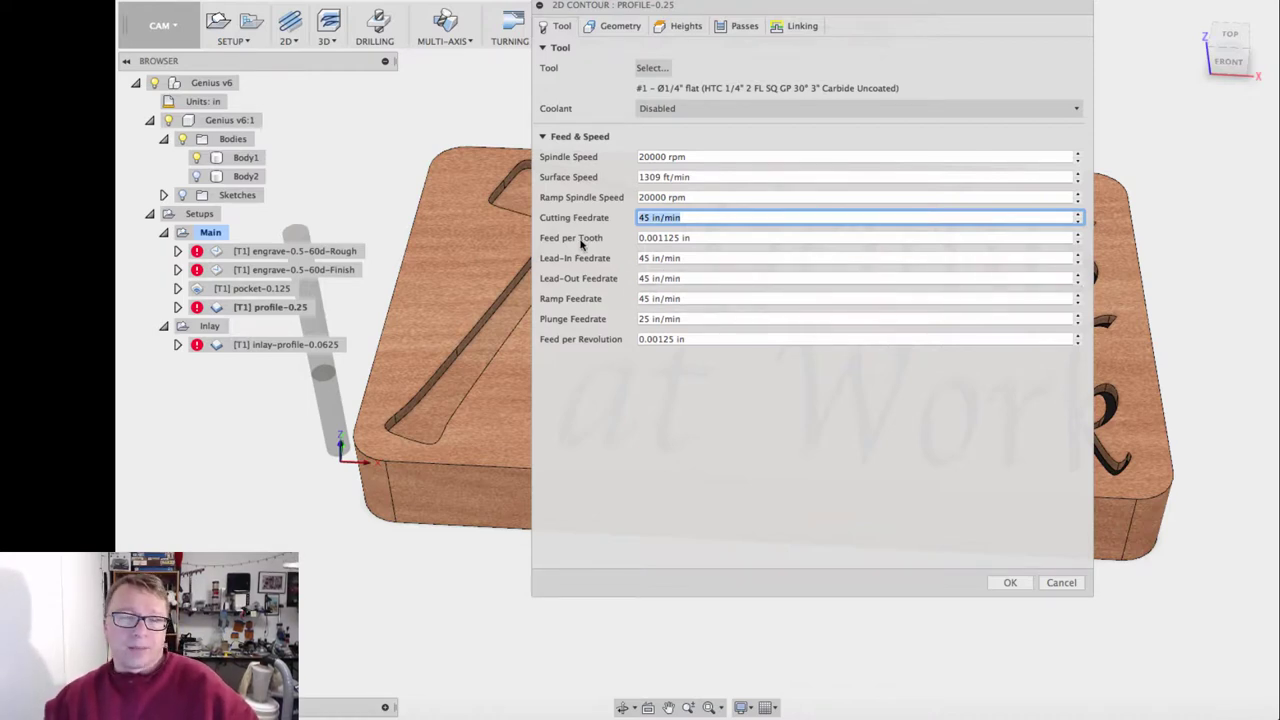
left_click(622, 27)
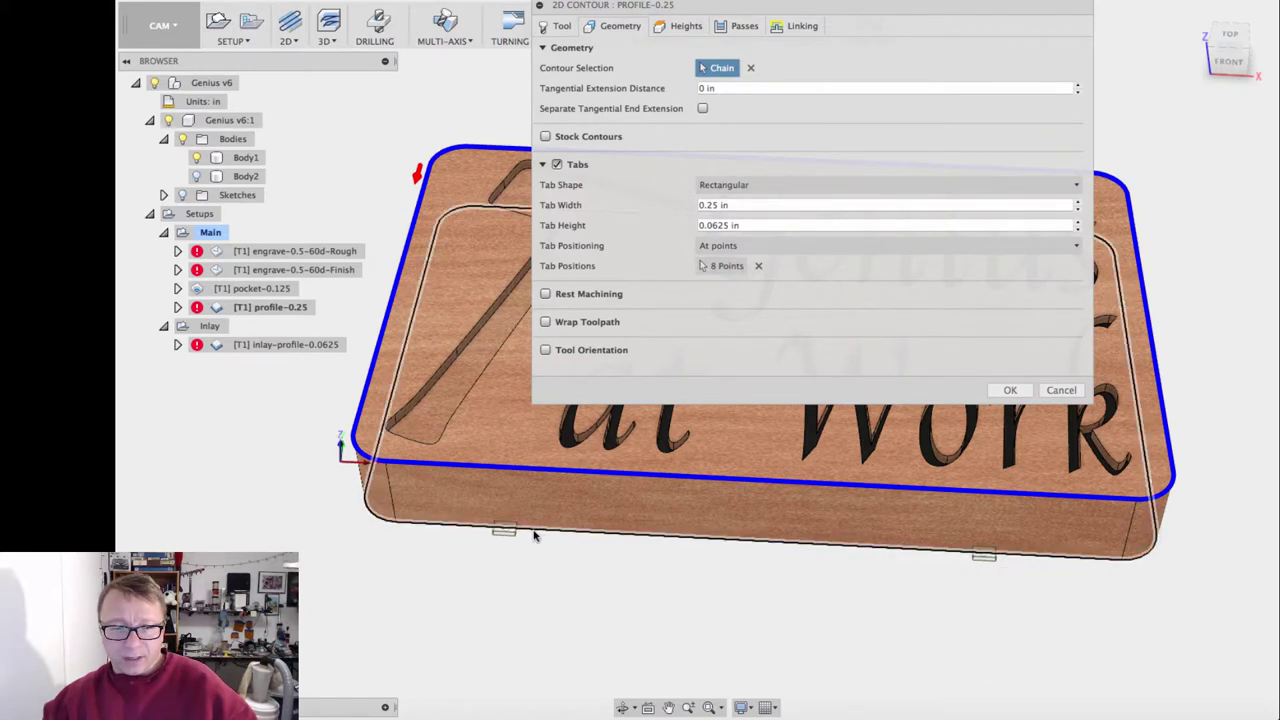
Step: Inspect the tab positions, then show heights: 0.1 in retract, -0.95 in bottom offset
middle_click_drag(492, 533, 466, 543, "shift")
mouse_move(749, 551)
middle_mouse_down("shift")
mouse_move(607, 490)
mouse_move(750, 563)
middle_mouse_up("shift")
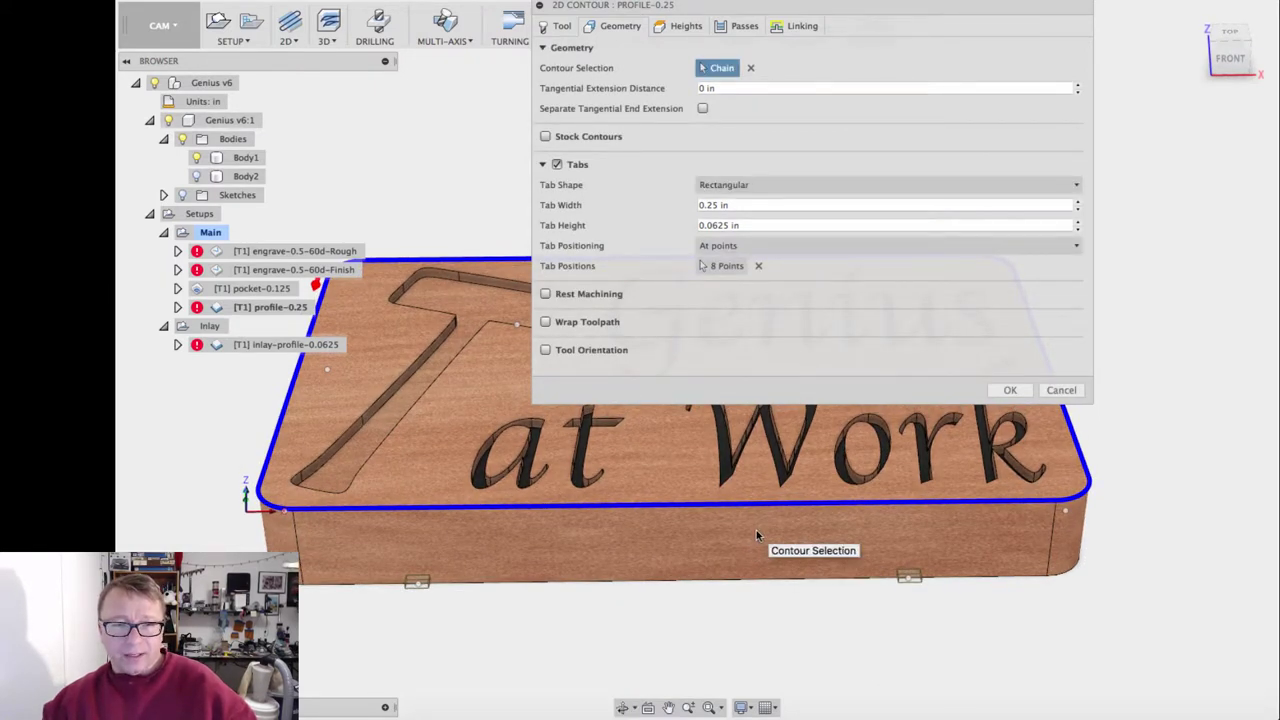
left_click(694, 31)
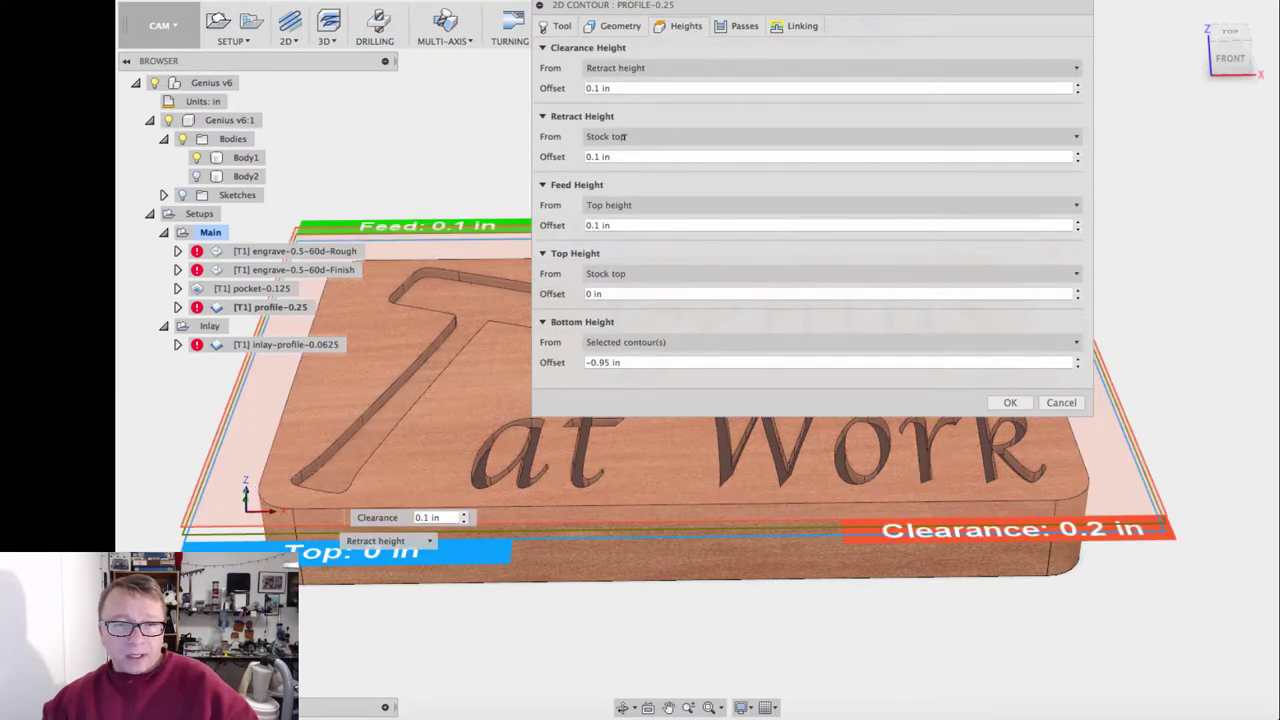
Step: Check the profile operation's -0.95 in bottom height offset
left_click(646, 362)
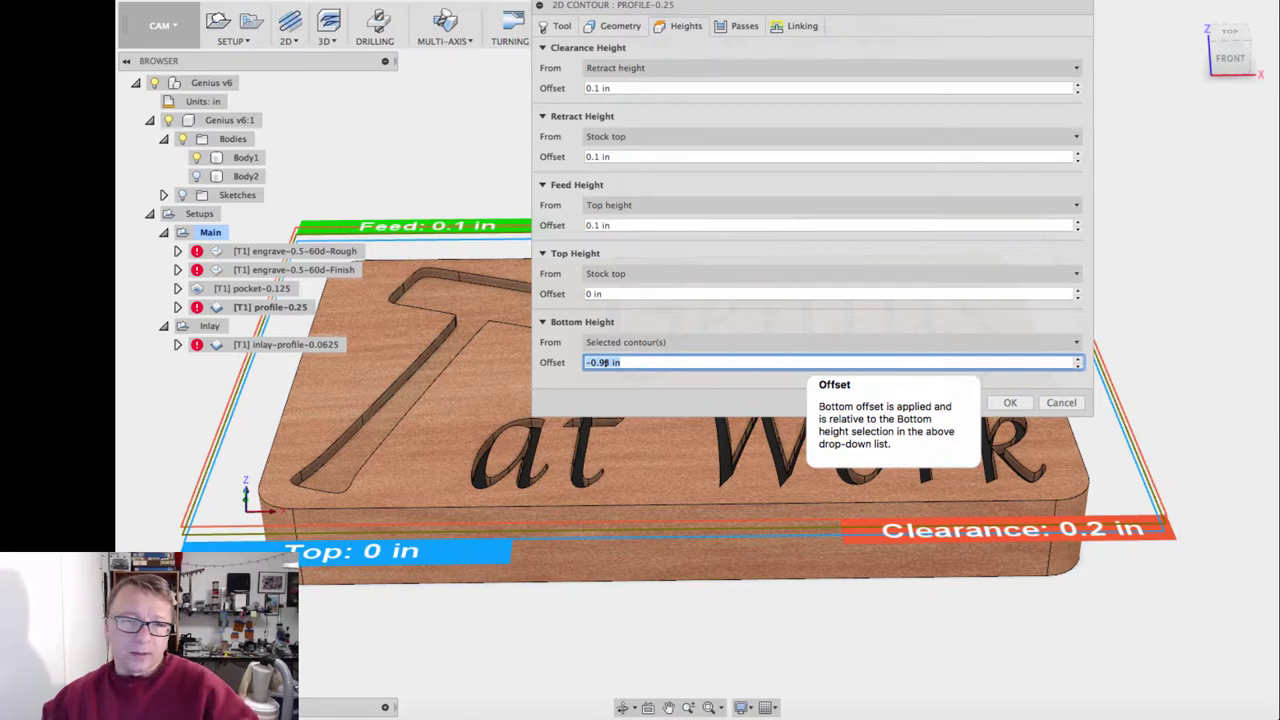
left_click(741, 27)
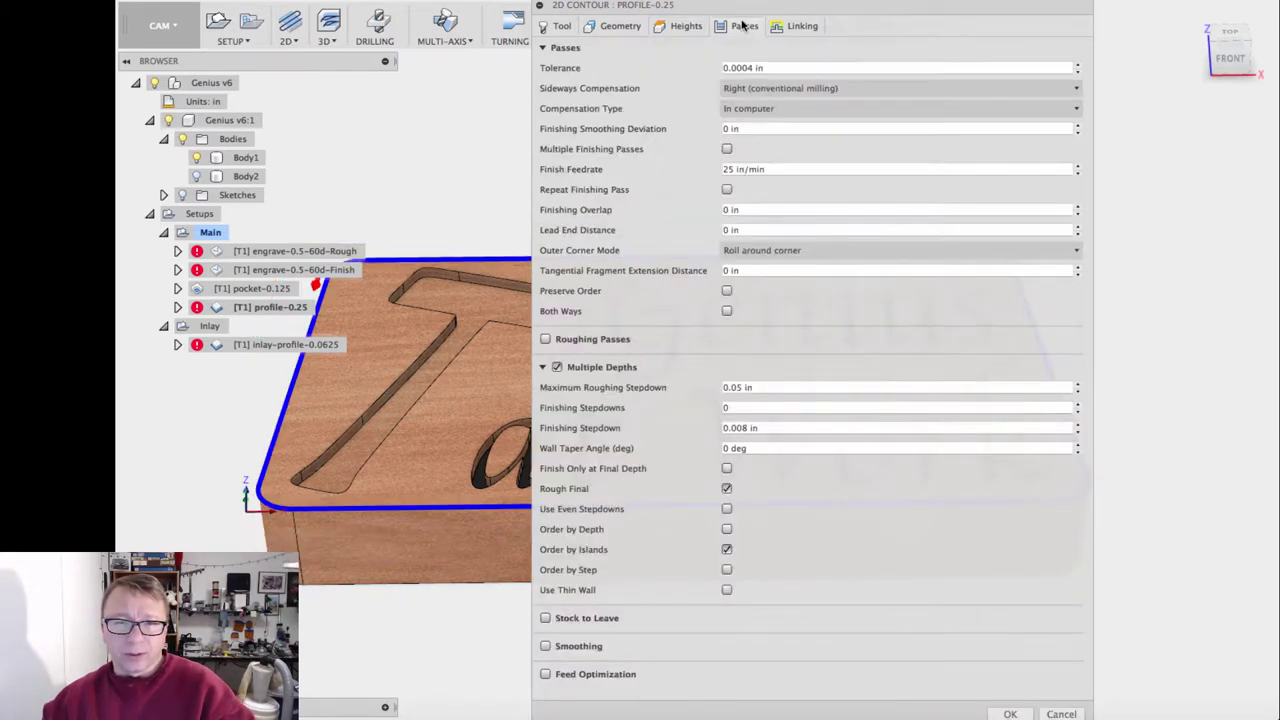
left_click_drag(775, 6, 728, 0)
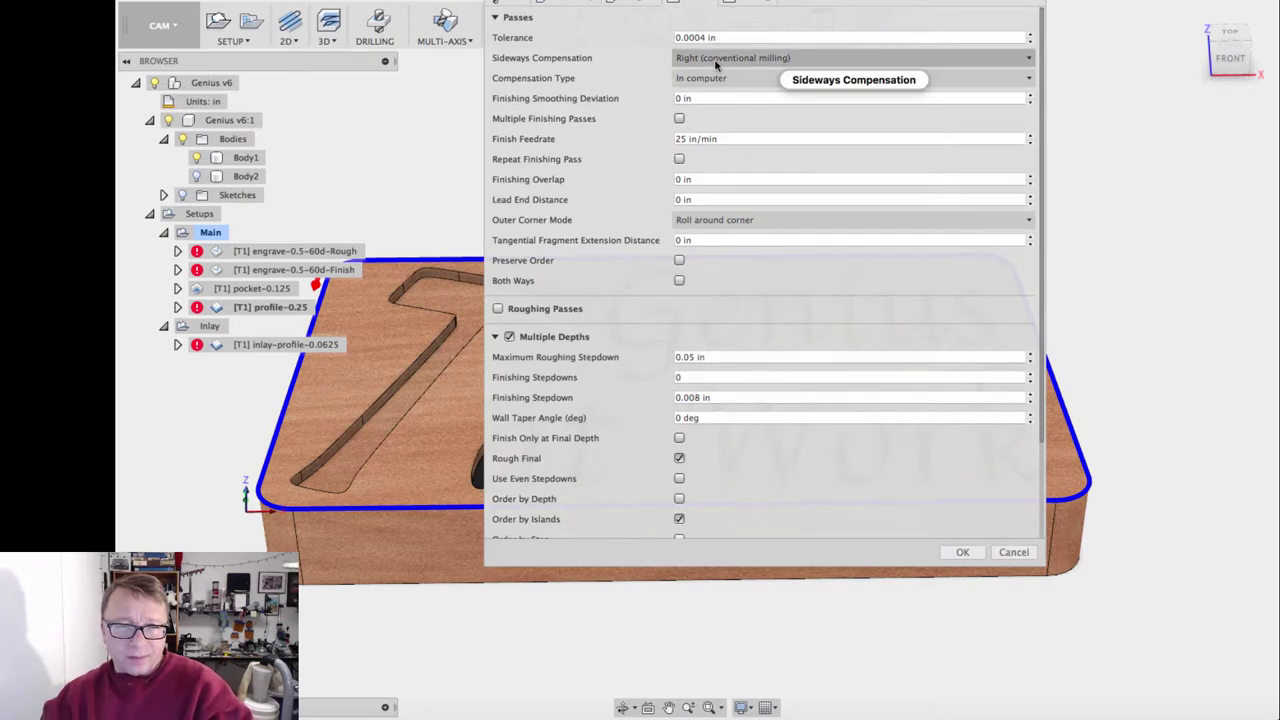
mouse_move(716, 65)
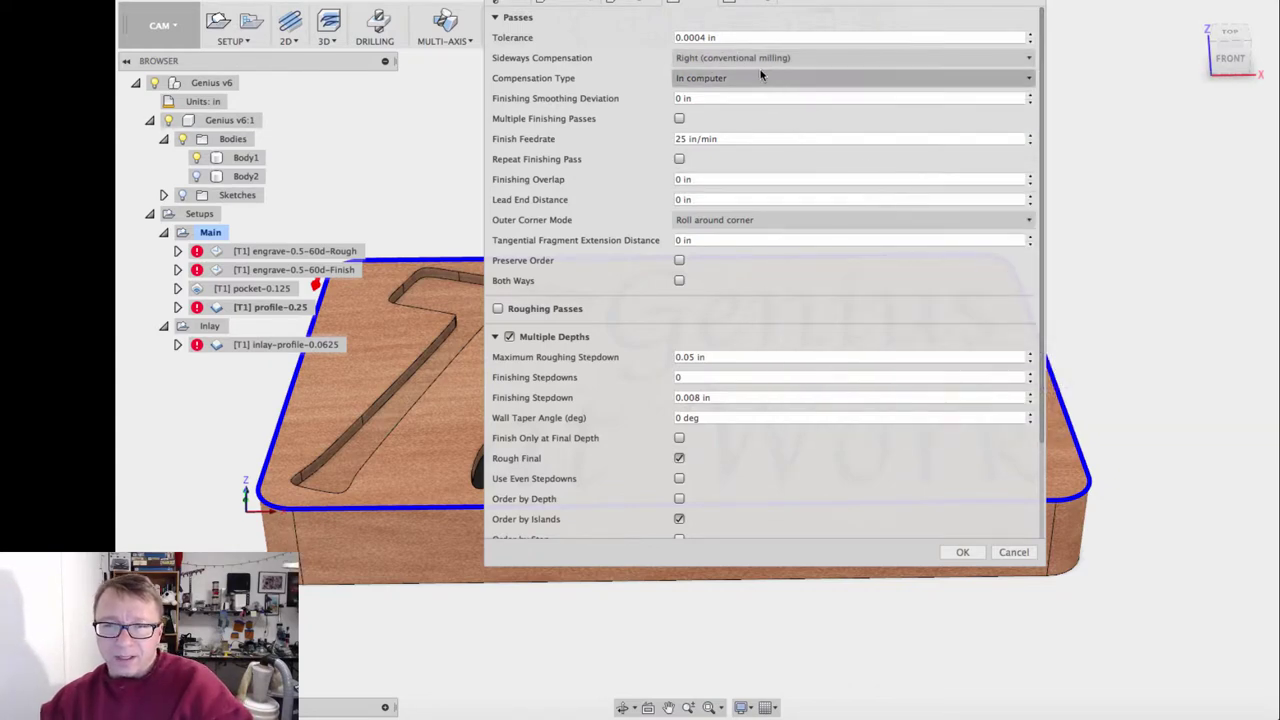
mouse_move(764, 73)
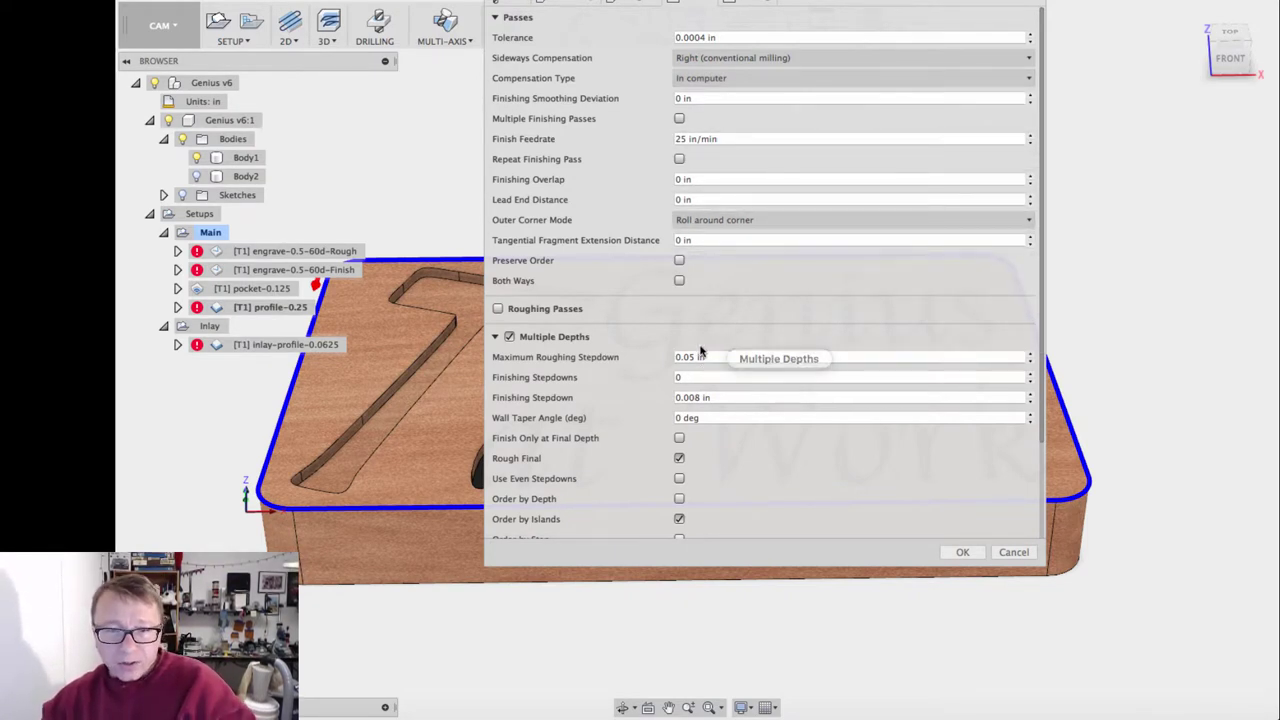
Step: Review profile-0.25's 0.05 in maximum roughing stepdown
mouse_move(701, 347)
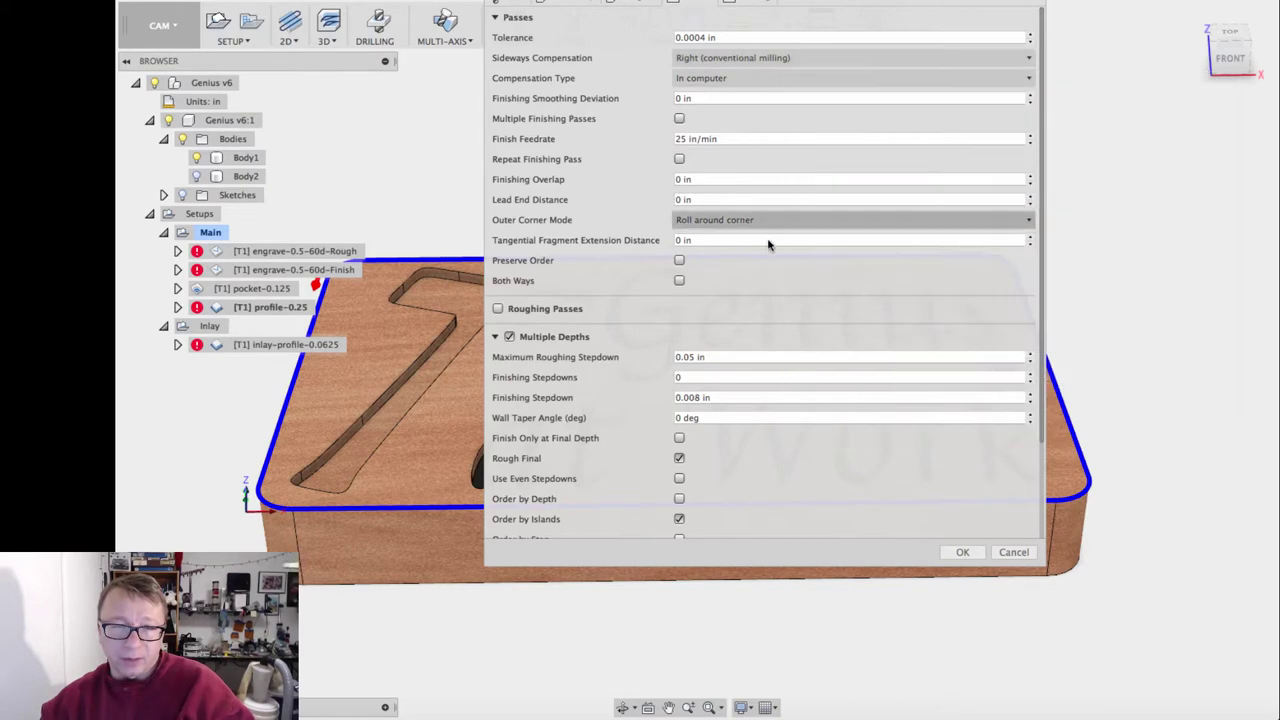
left_click(707, 356)
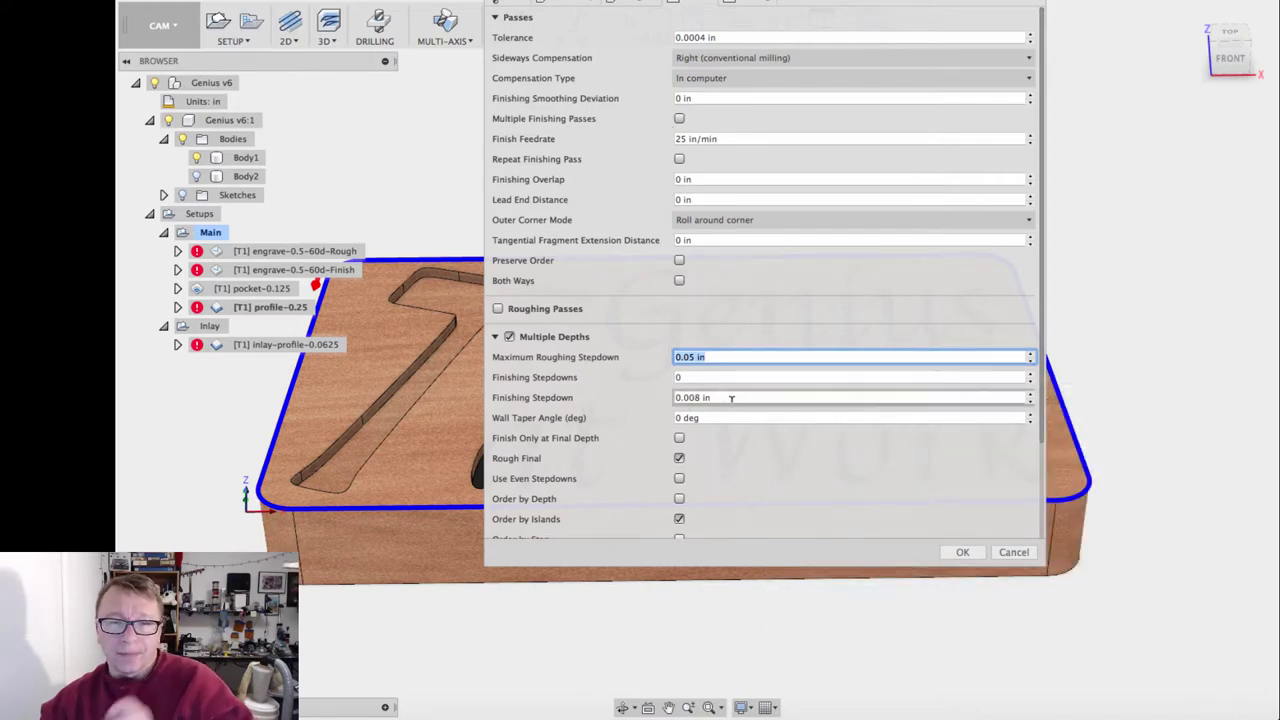
Step: Revisit the tool feeds, then confirm the 0.05 in maximum roughing stepdown under Passes
left_click(515, 4)
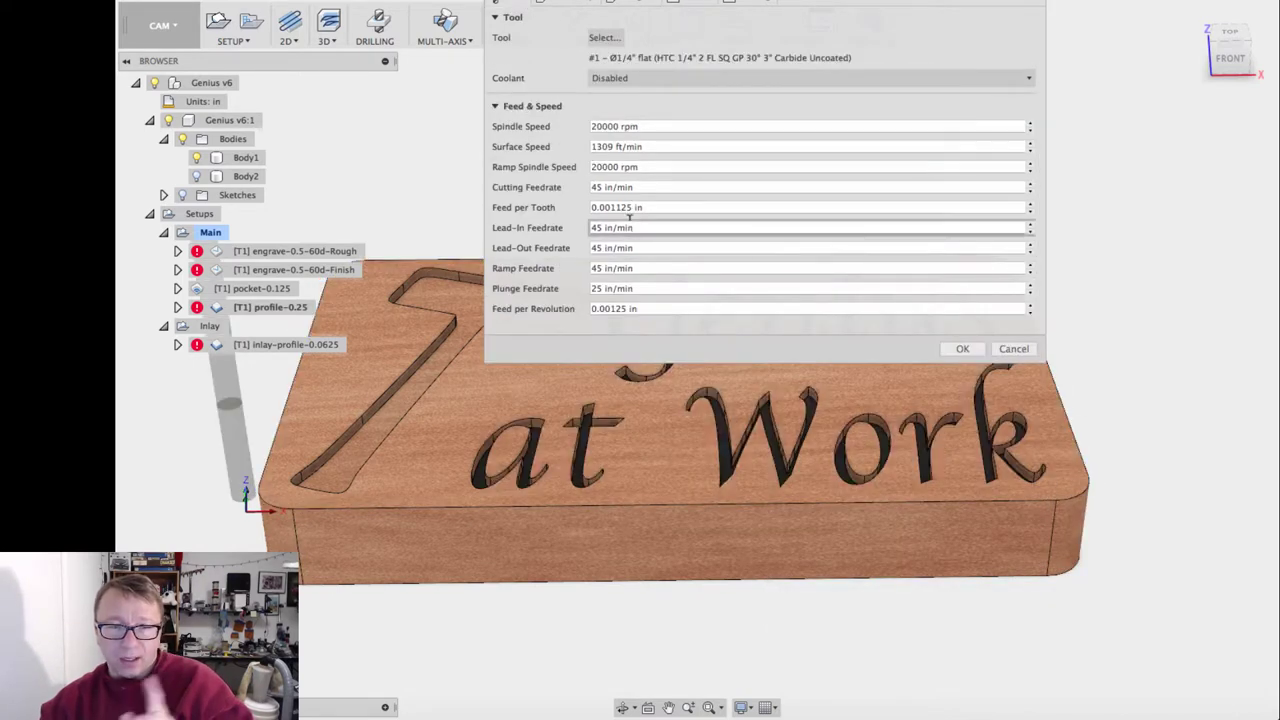
mouse_move(620, 220)
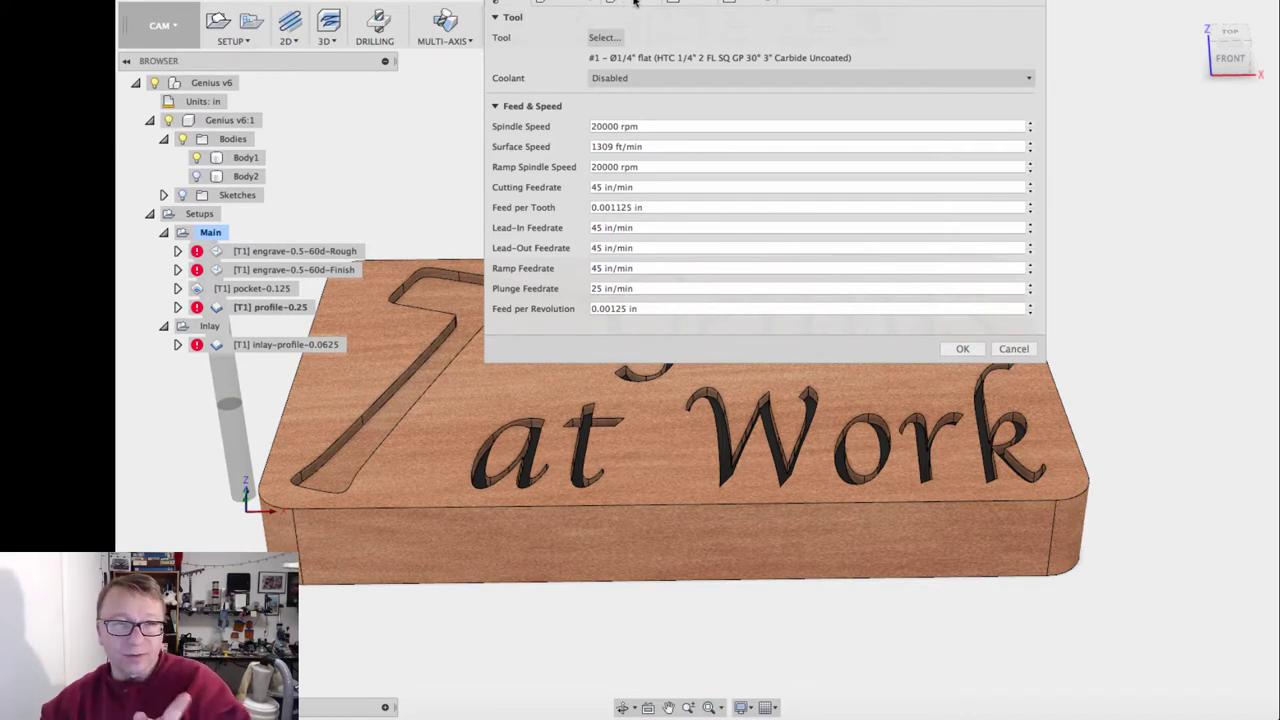
left_click(700, 3)
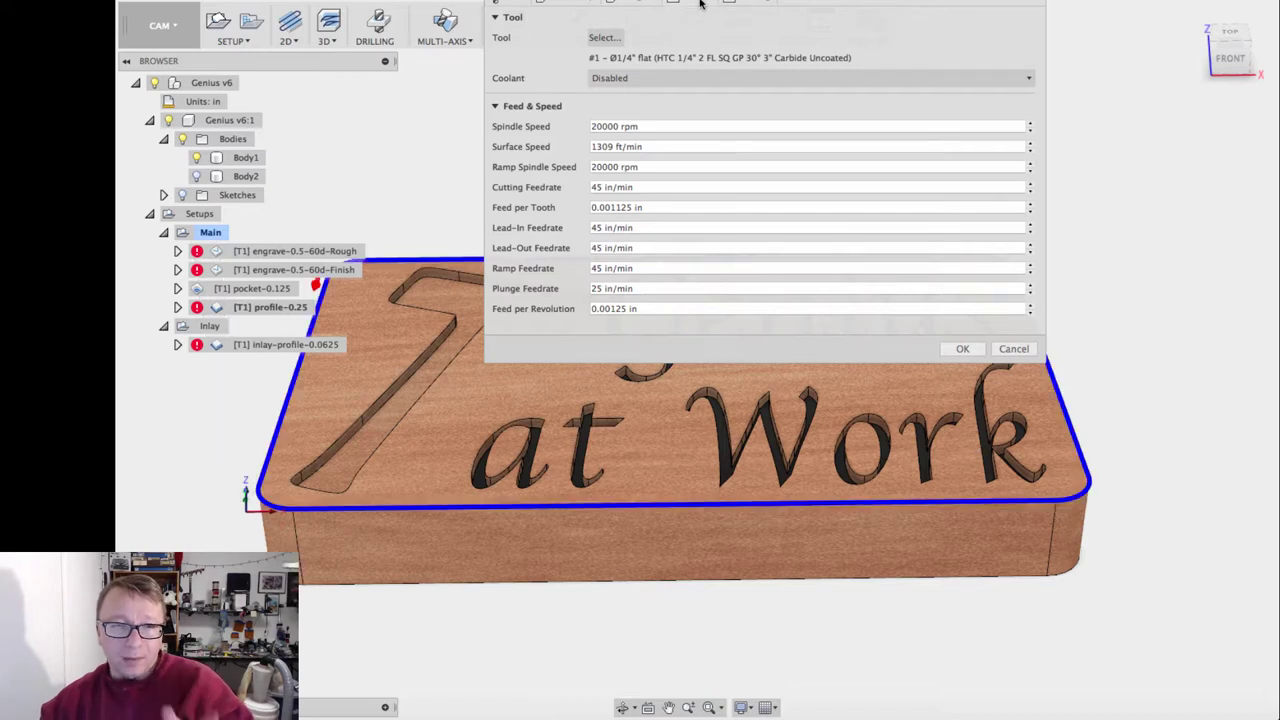
left_click(701, 356)
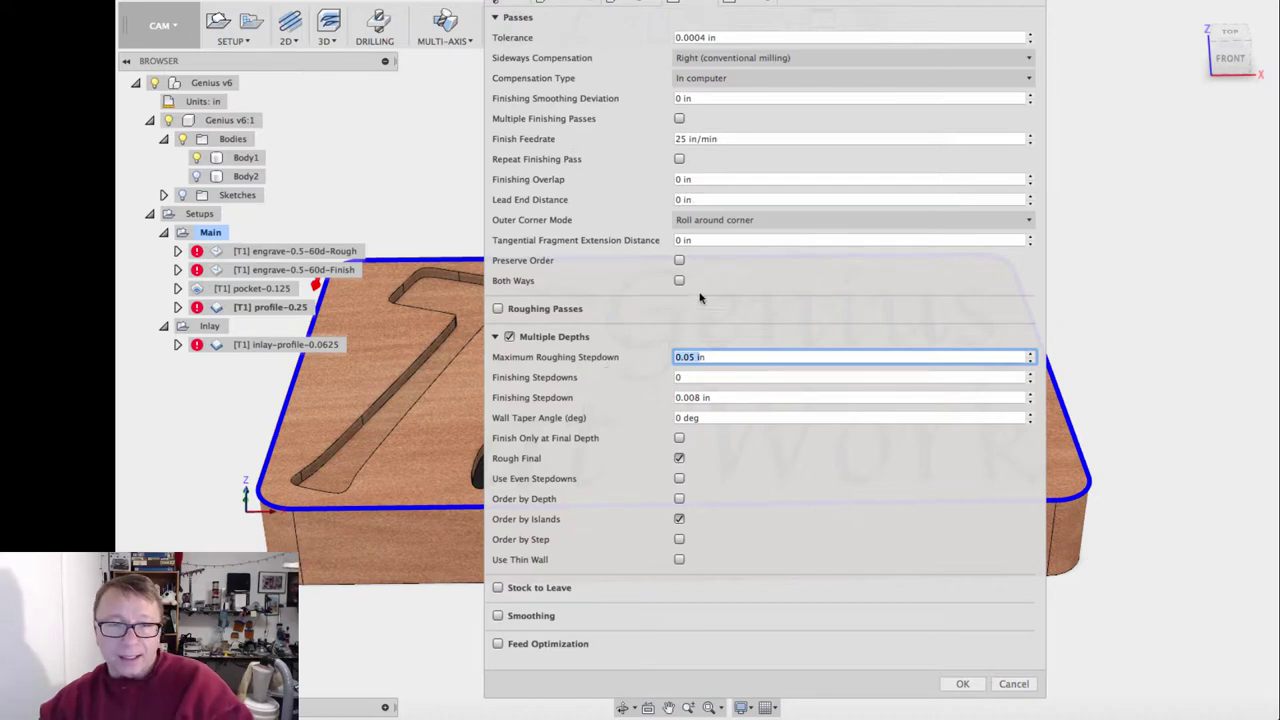
Step: Check the finish feedrate and toggle Finish Only at Final Depth on and back off
left_click(684, 139)
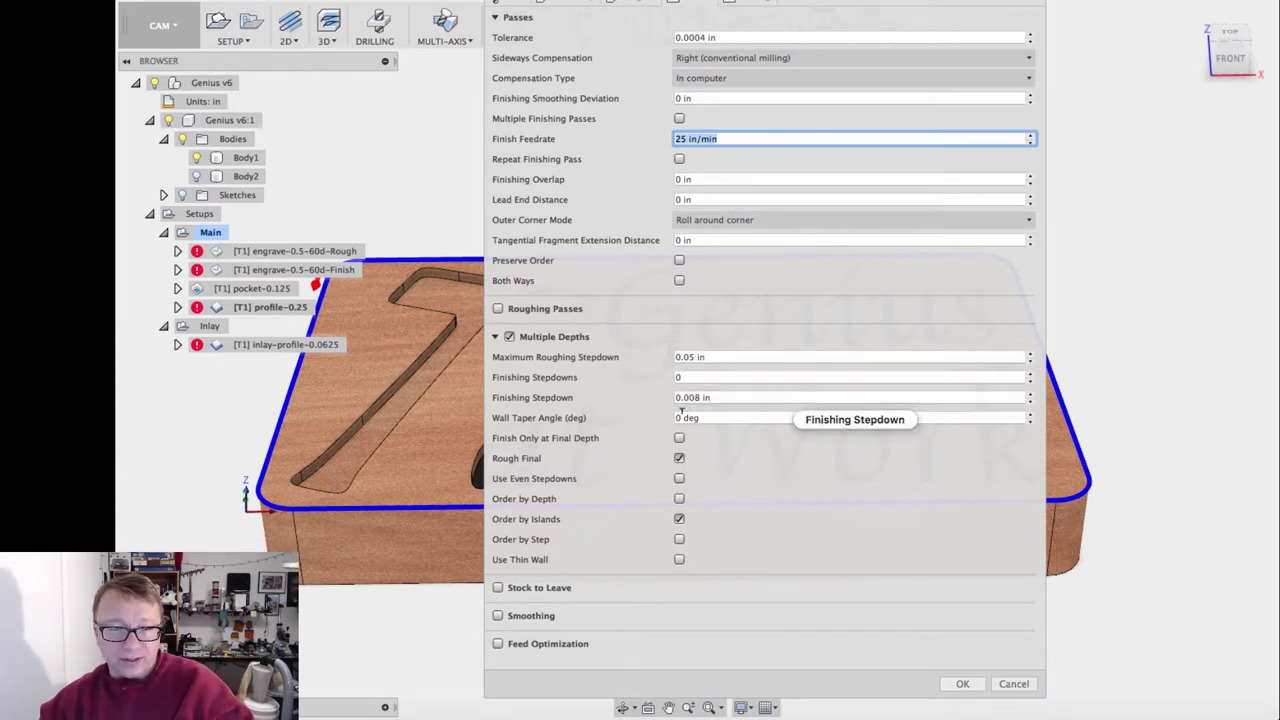
left_click(757, 2)
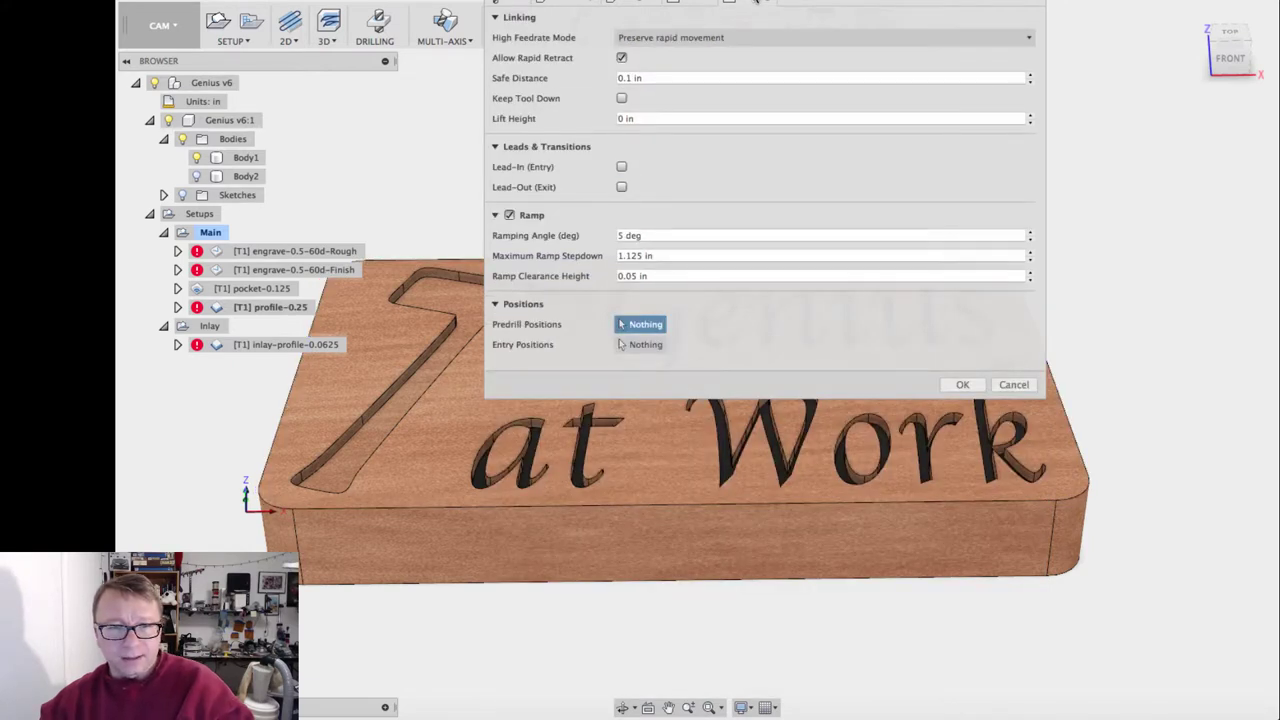
left_click(696, 3)
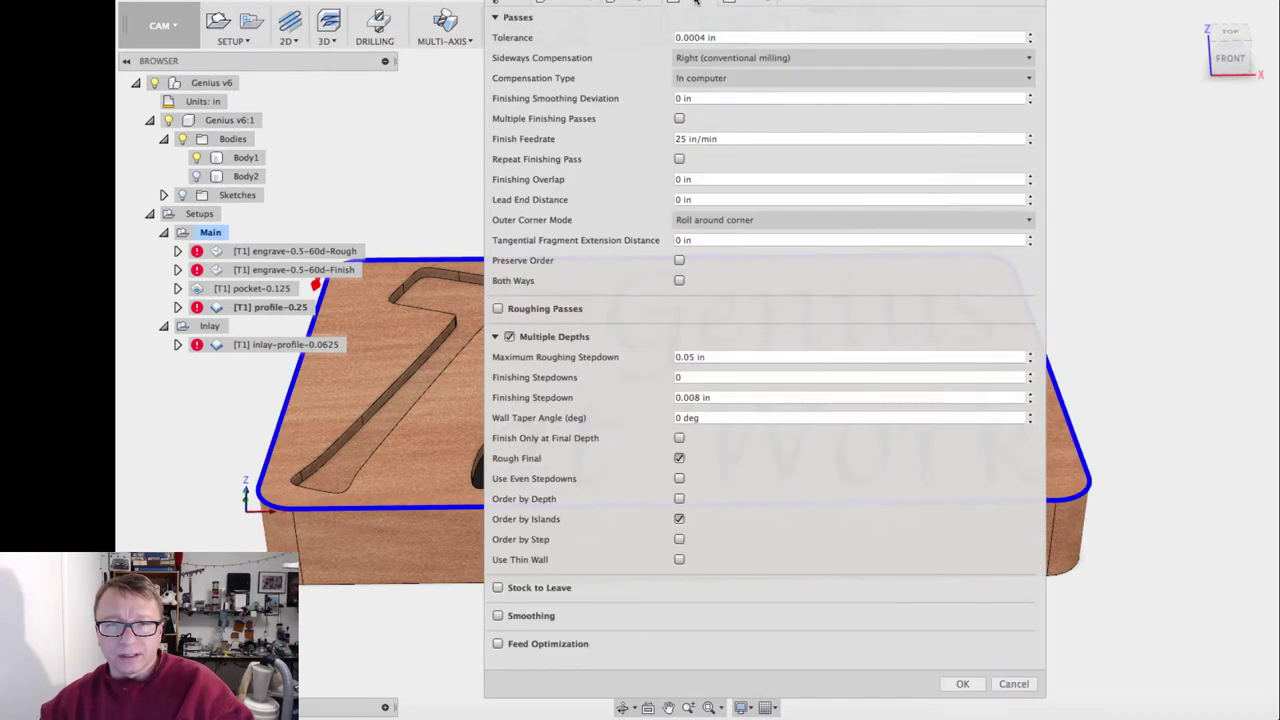
left_click(680, 438)
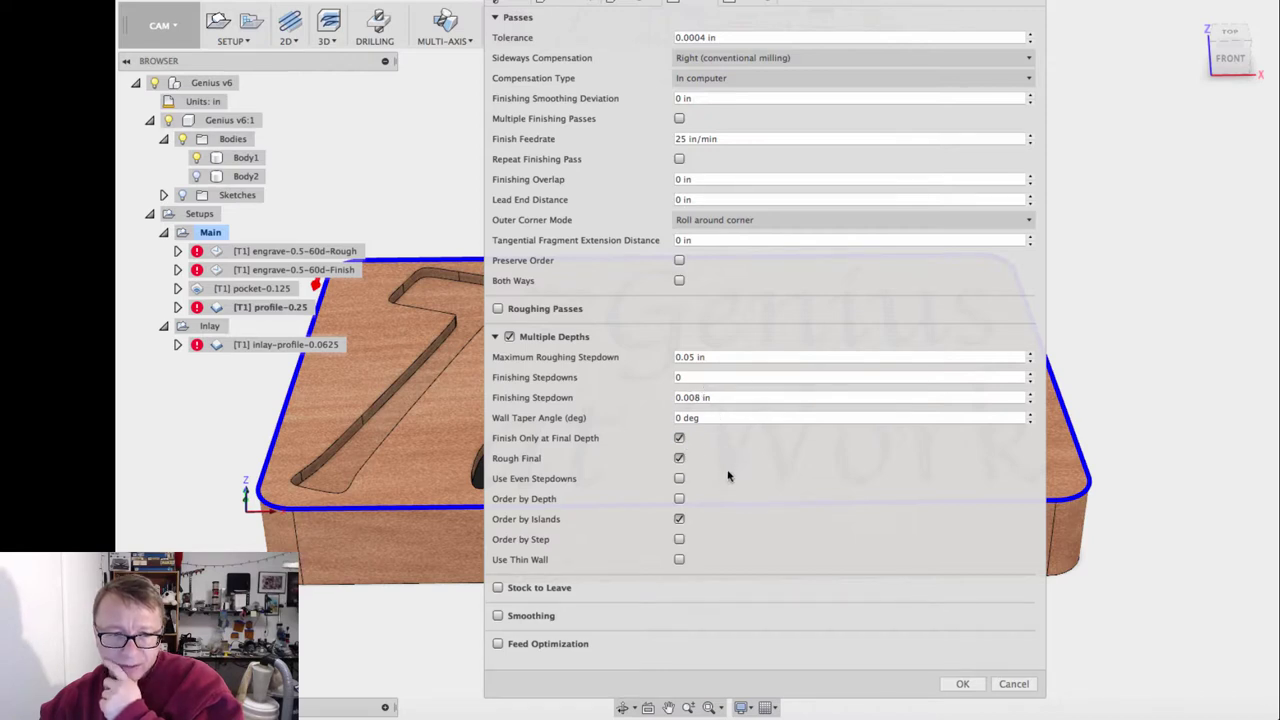
left_click(679, 439)
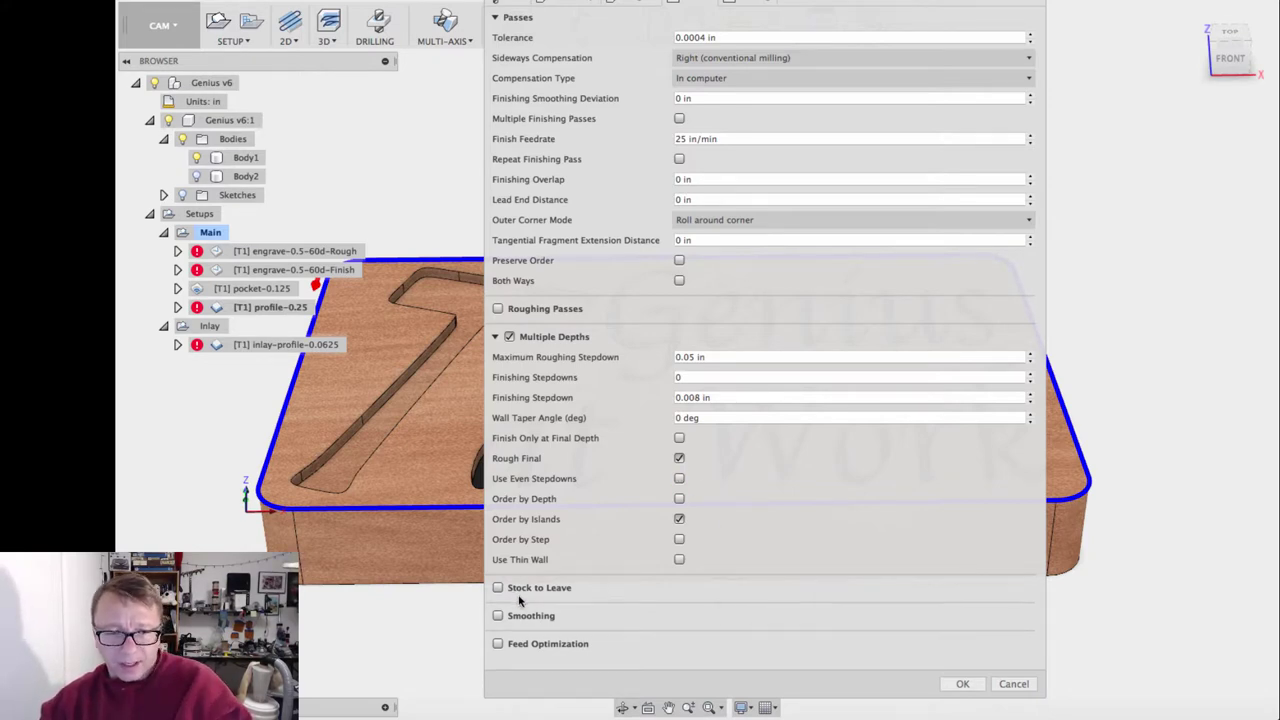
Step: Review the 5 deg ramp and 1.125 in maximum ramp stepdown, then cancel without changes
left_click(741, 5)
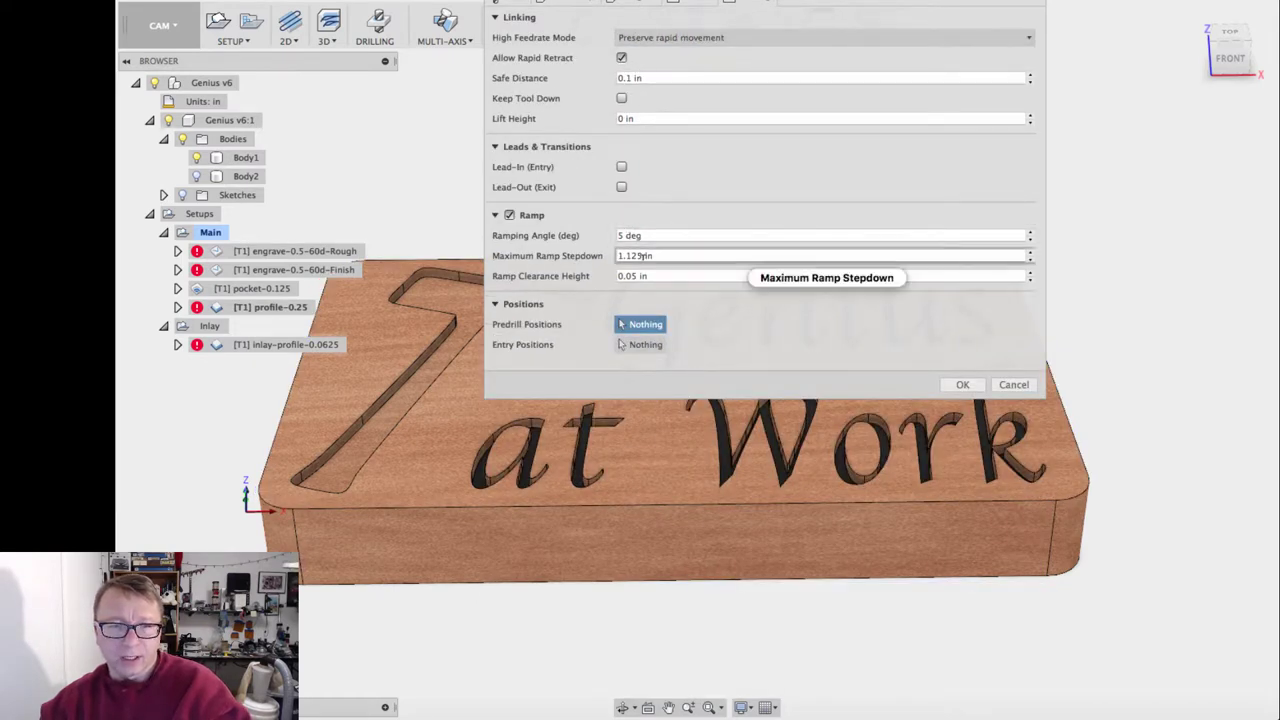
left_click(627, 234)
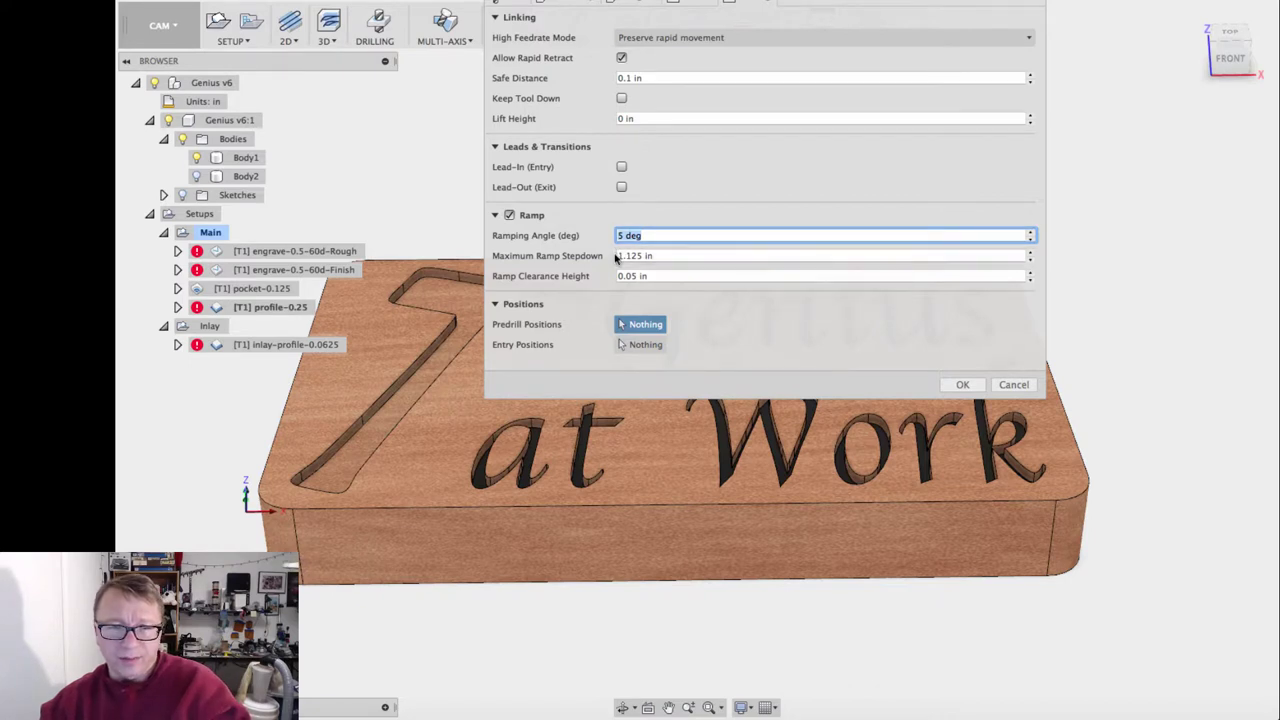
left_click(670, 256)
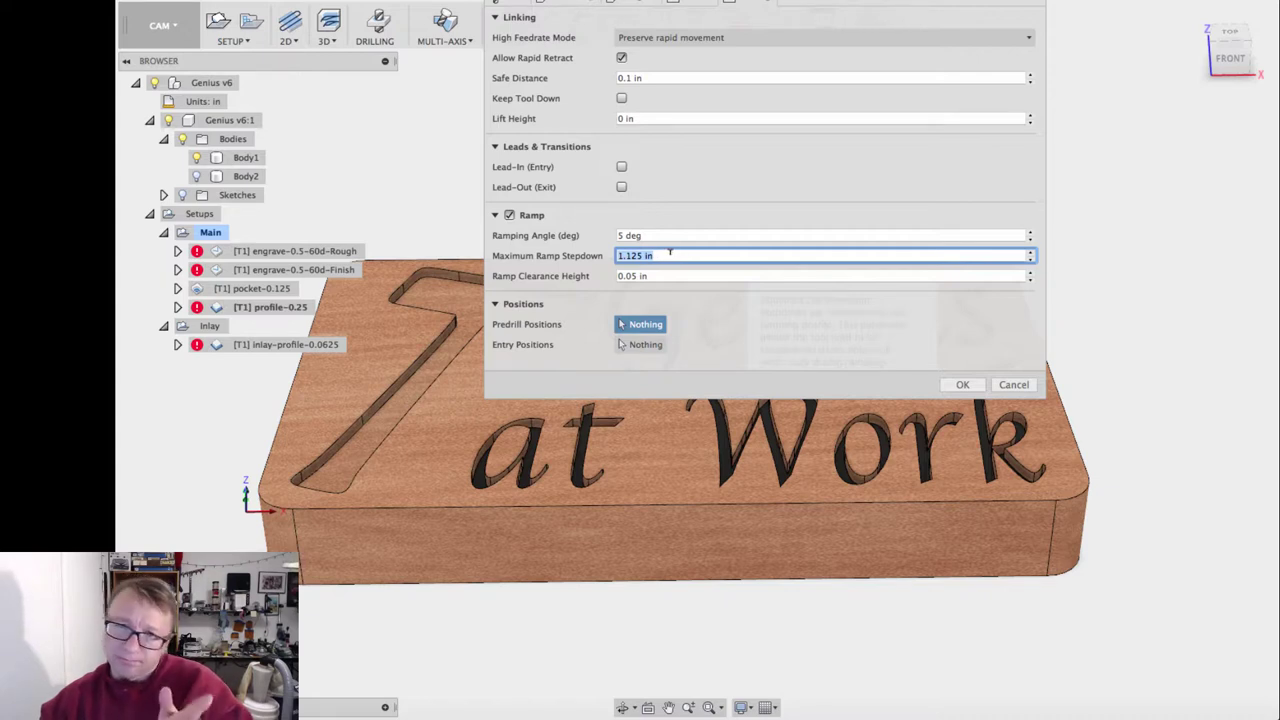
left_click(1012, 385)
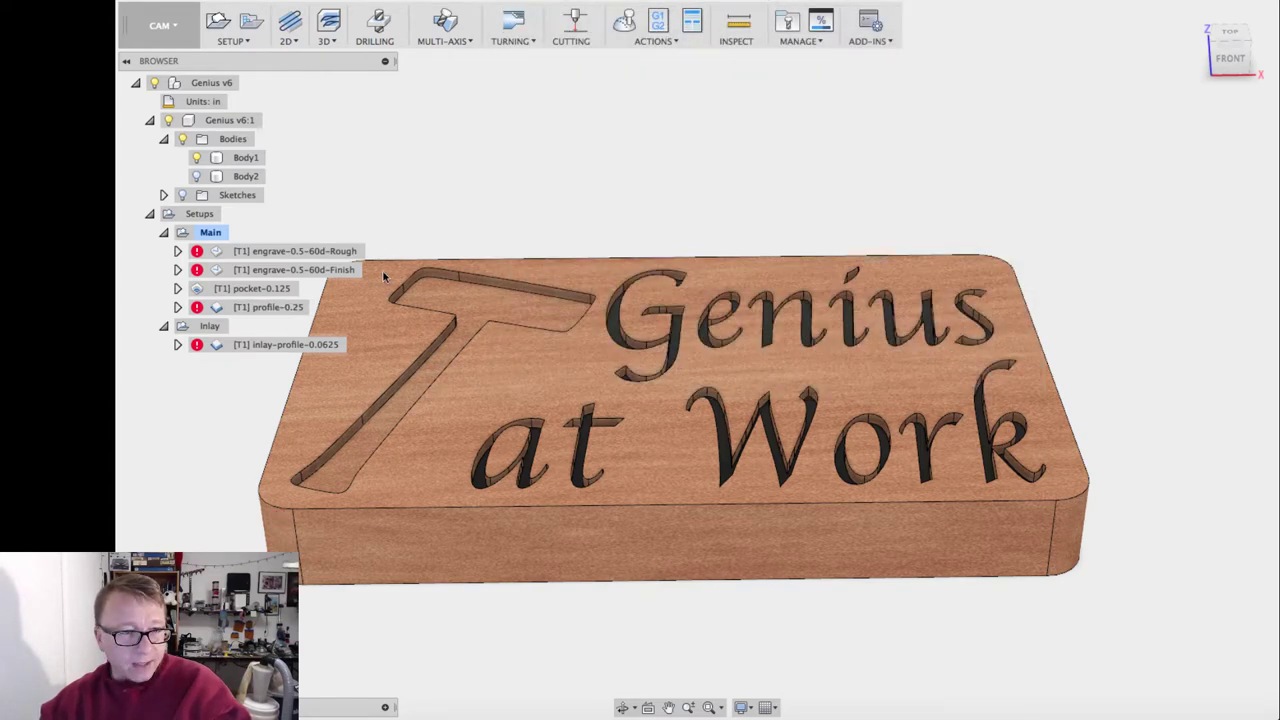
Step: Hide the sign body, show the hammer inlay body, and select inlay-profile-0.0625
left_click(271, 308)
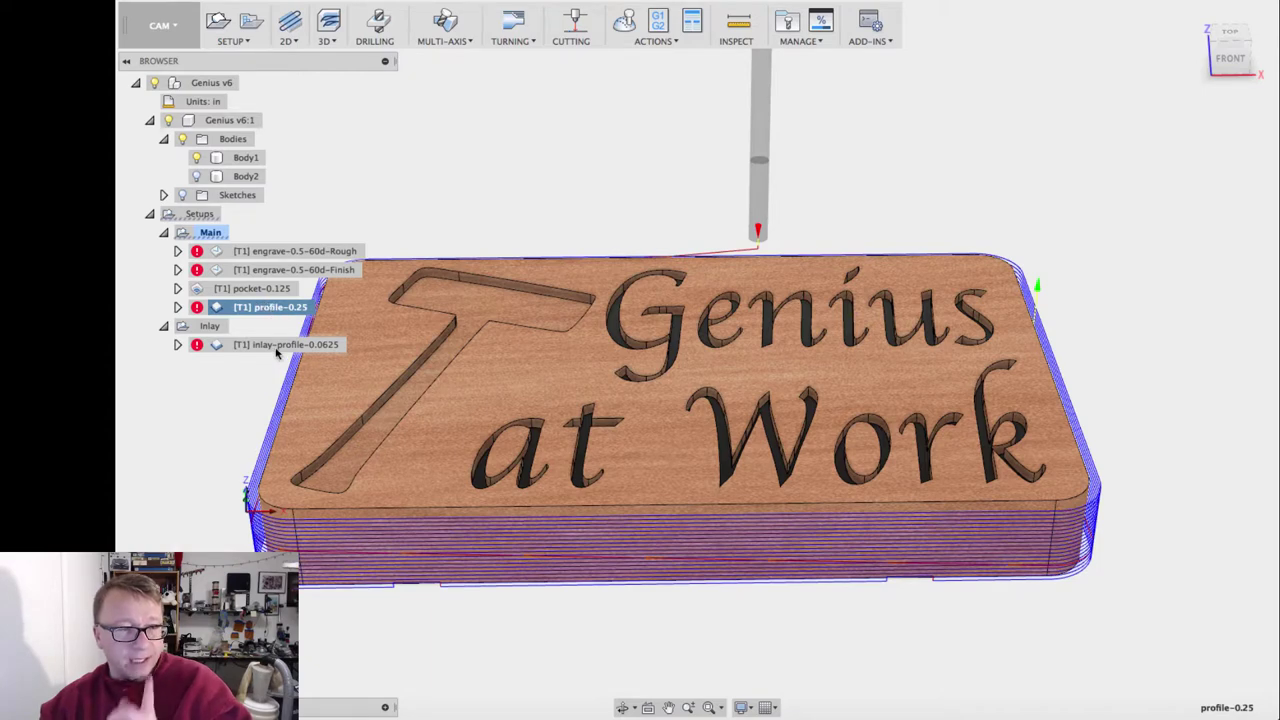
left_click(196, 157)
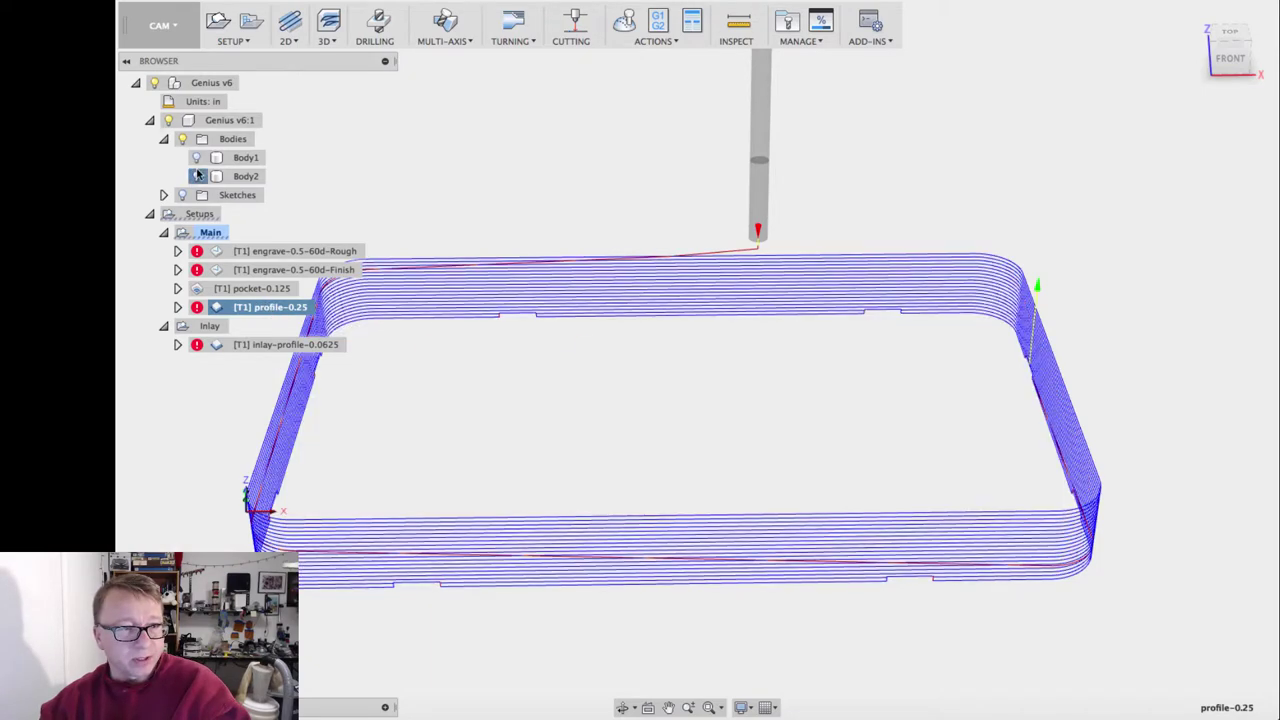
left_click(196, 176)
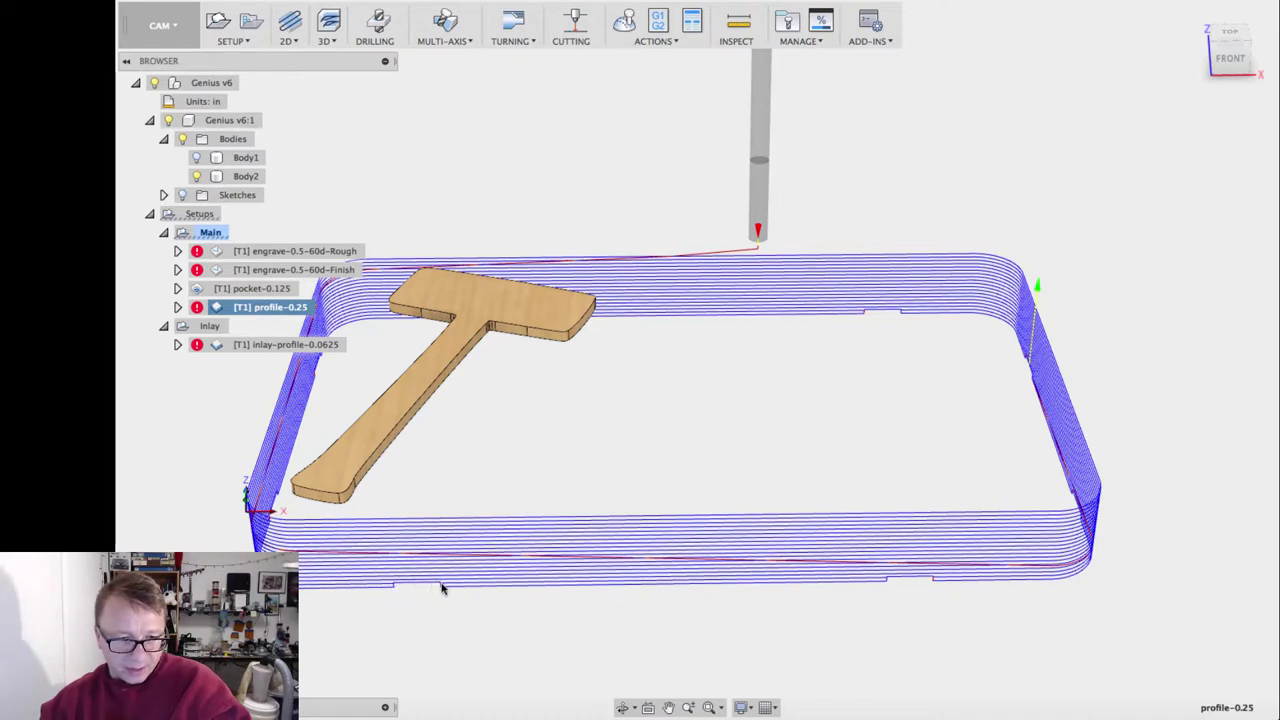
left_click(264, 346)
right_click(266, 345)
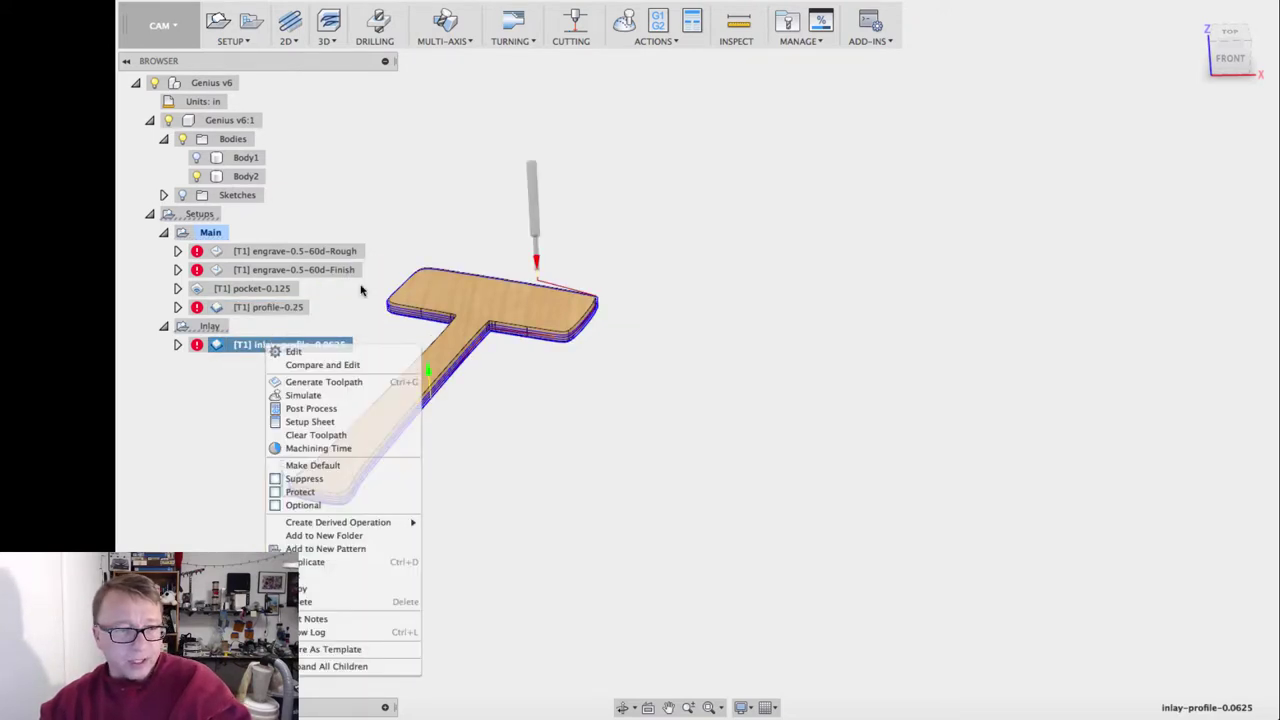
Step: Orbit, zoom and view from the top to inspect the inlay-profile-0.0625 toolpath around the inlay
scroll(546, 297, "up", 10)
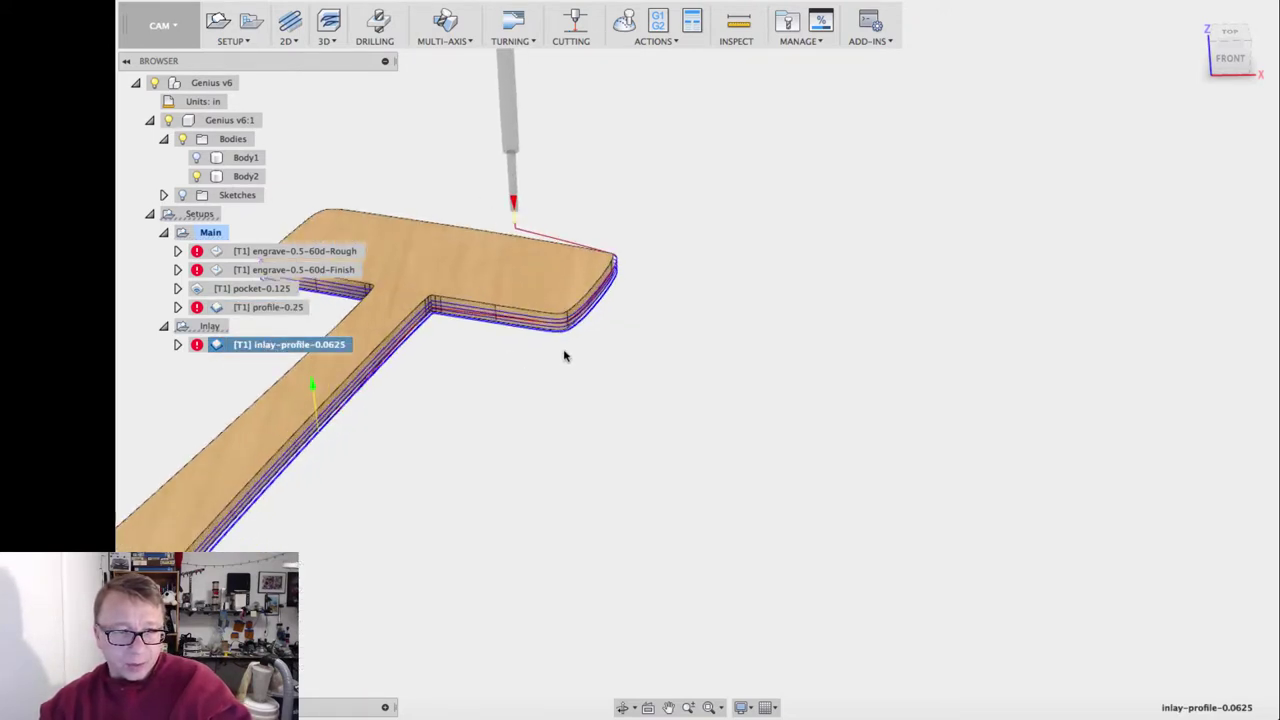
middle_click_drag(709, 437, 792, 409, "shift")
scroll(792, 405, "up", 6)
scroll(789, 380, "down", 2)
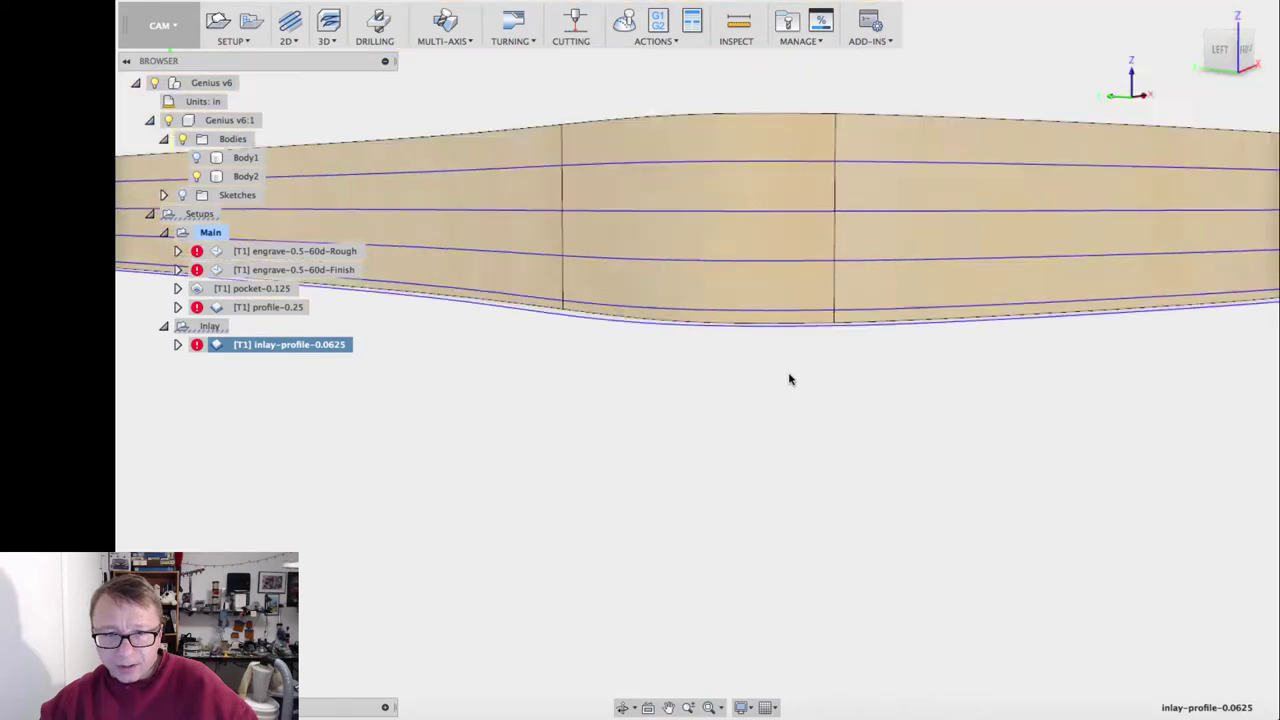
mouse_move(746, 357)
middle_mouse_down("shift")
mouse_move(746, 403)
mouse_move(744, 352)
middle_mouse_up("shift")
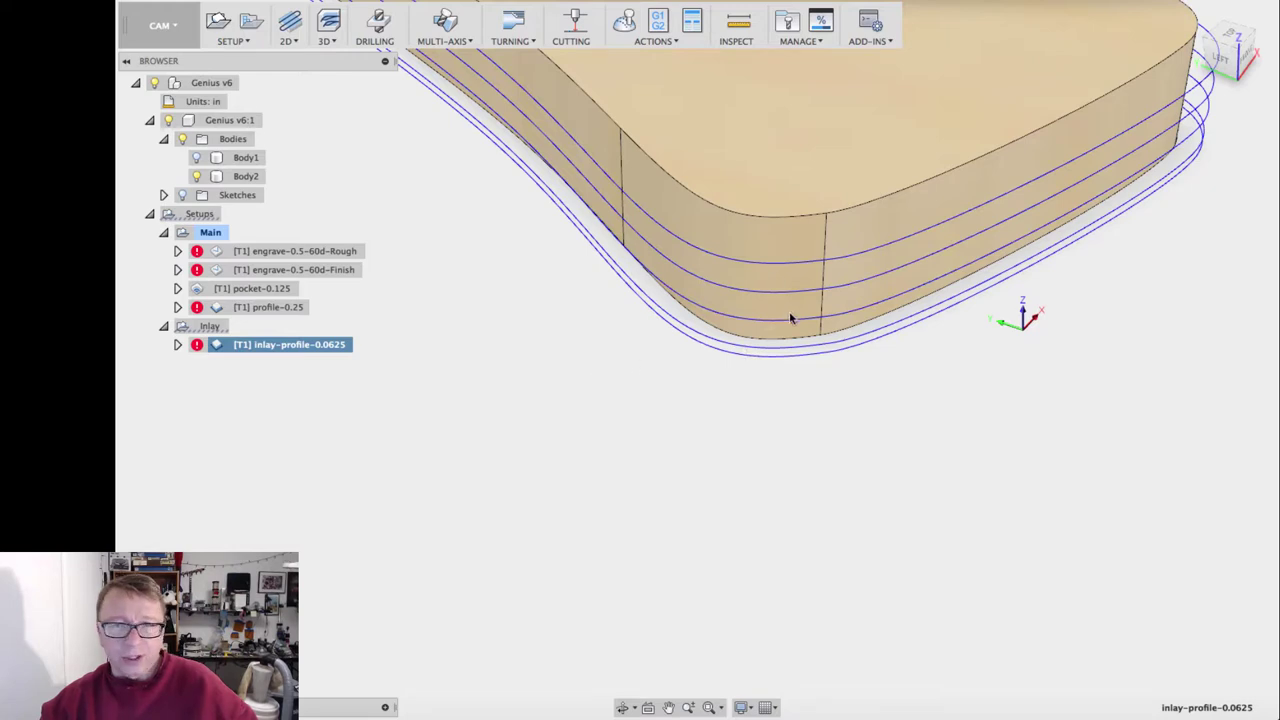
scroll(817, 323, "down", 5)
middle_click_drag(817, 323, 1017, 217, "shift")
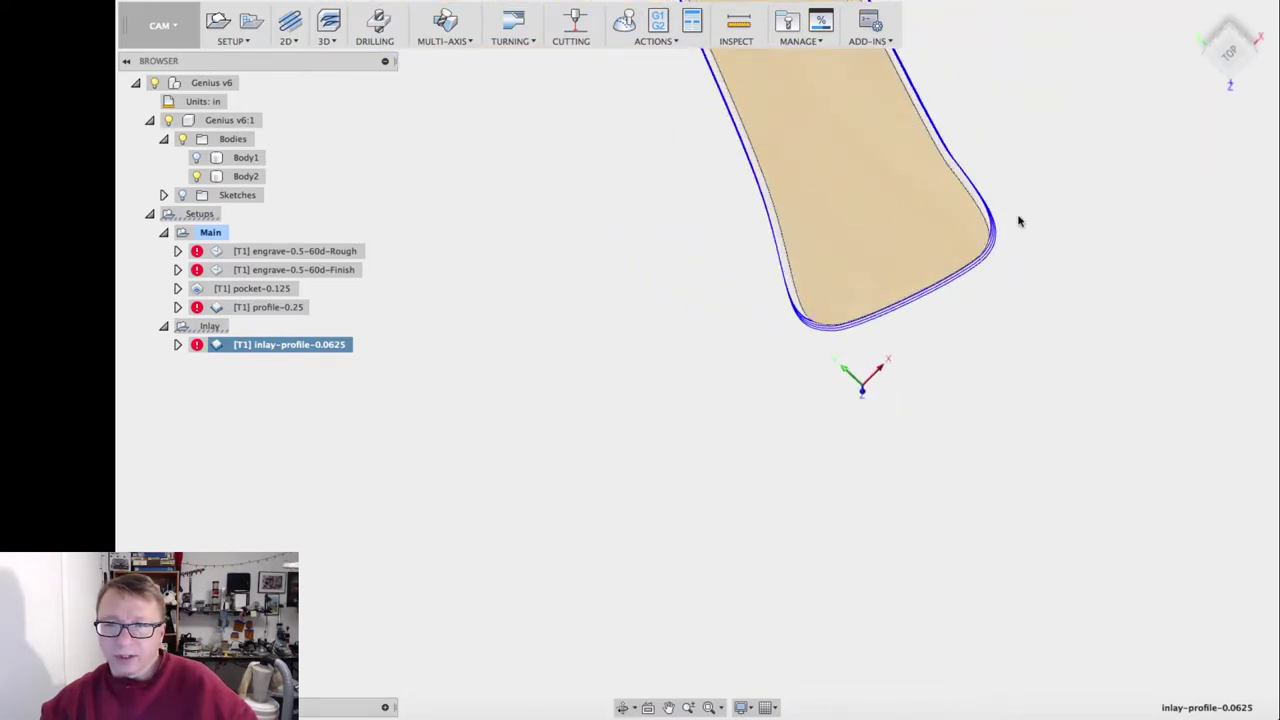
left_click(1228, 68)
middle_click_drag(745, 200, 727, 95)
scroll(823, 226, "up", 6)
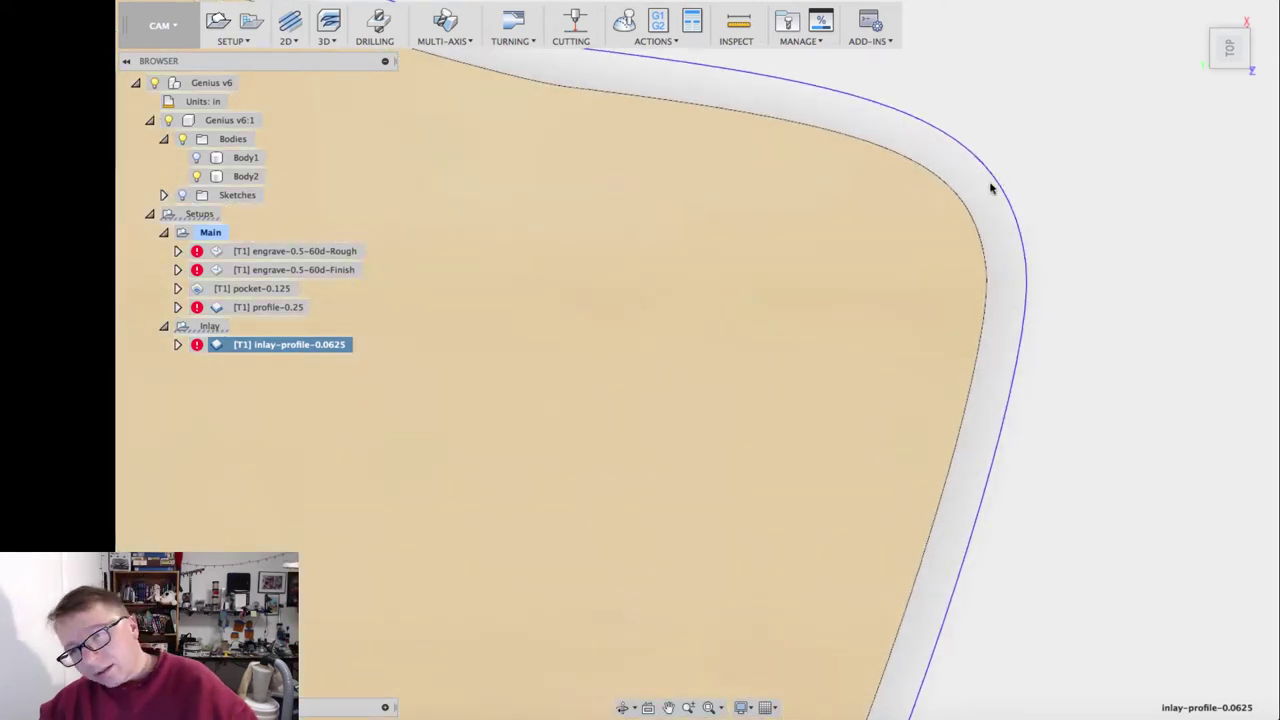
scroll(991, 189, "down", 3)
scroll(991, 189, "down", 3)
middle_click_drag(931, 206, 890, 264, "shift")
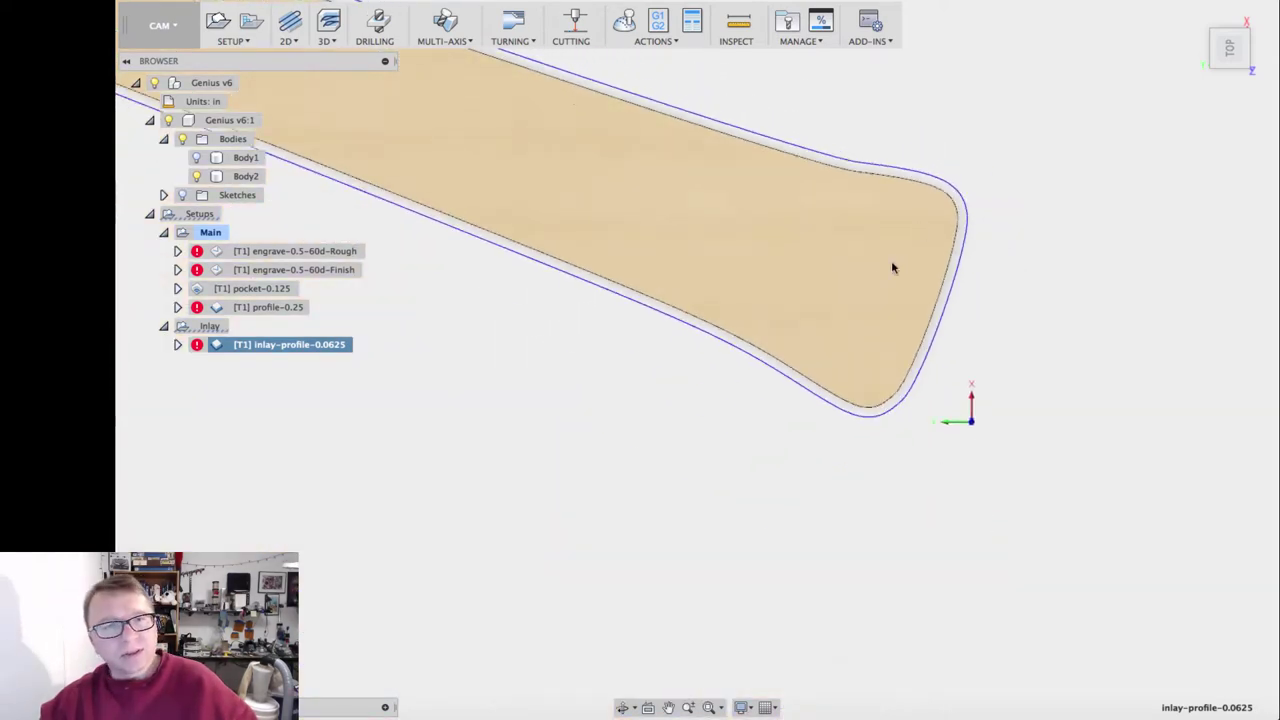
scroll(892, 250, "up", 5)
scroll(889, 257, "down", 5)
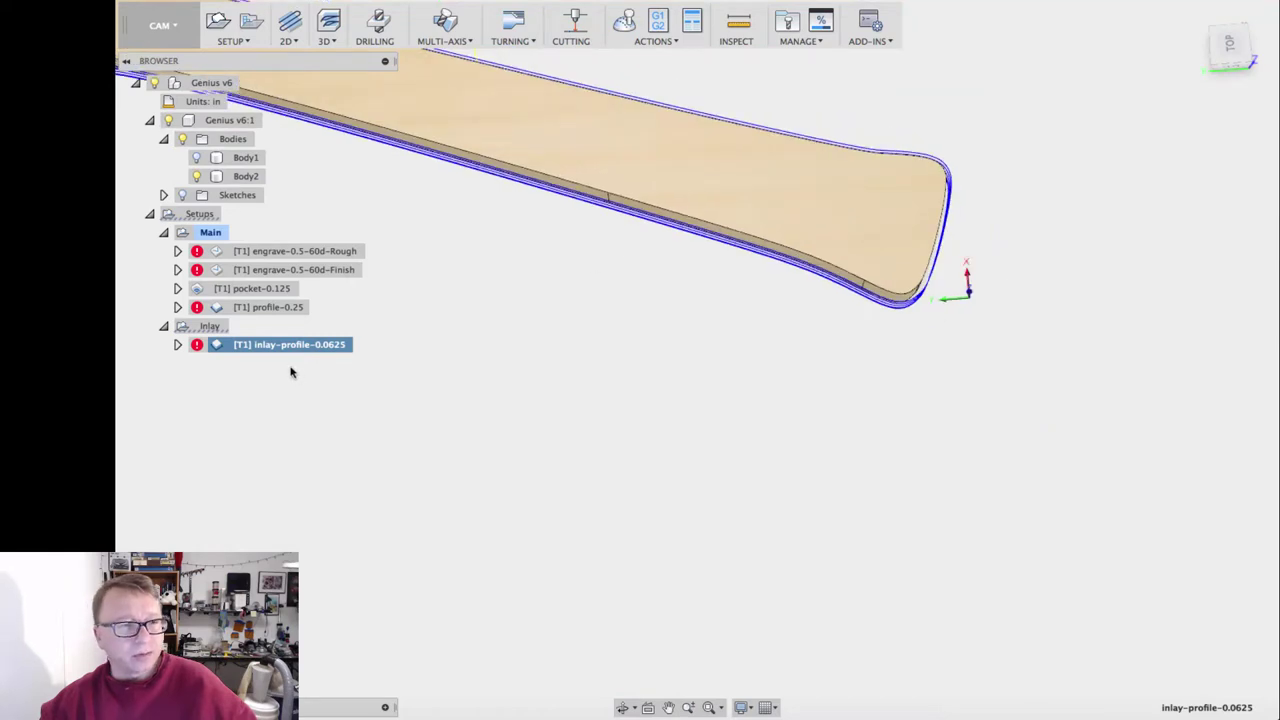
Step: Keep the inlay-profile-0.0625 name unchanged and dismiss the message log
double_click(304, 350)
key("Return")
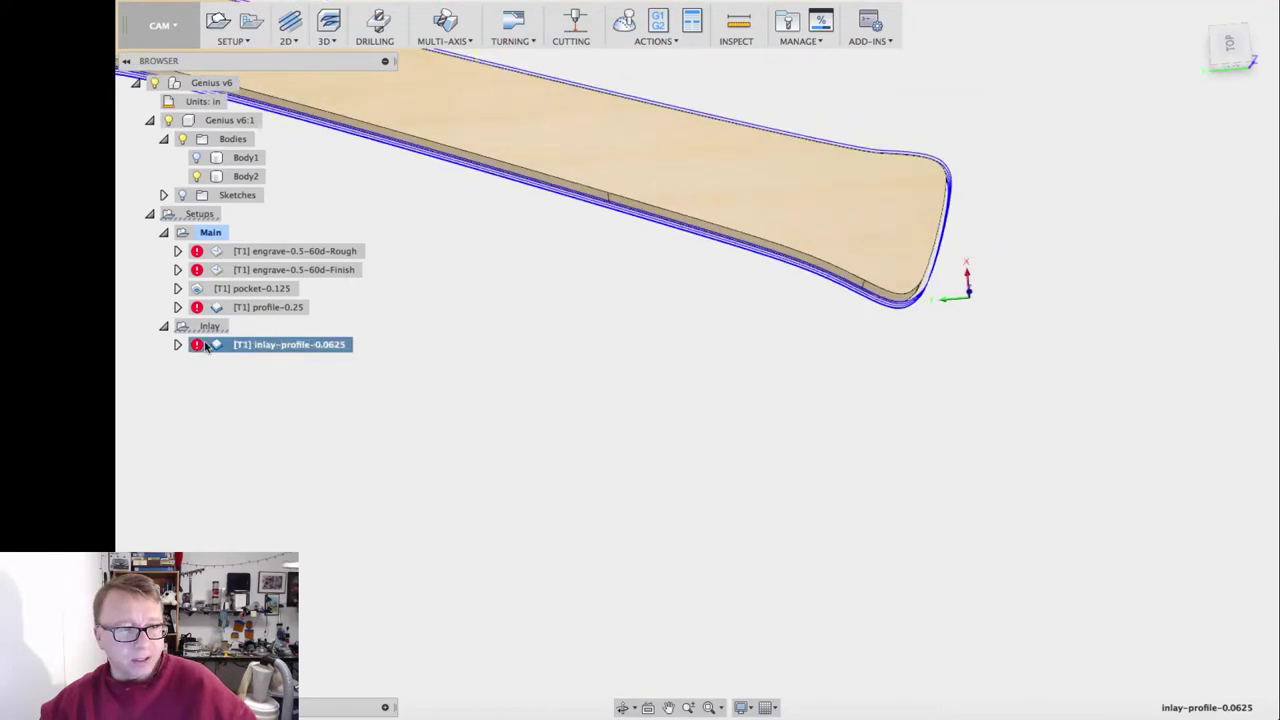
left_click(862, 551)
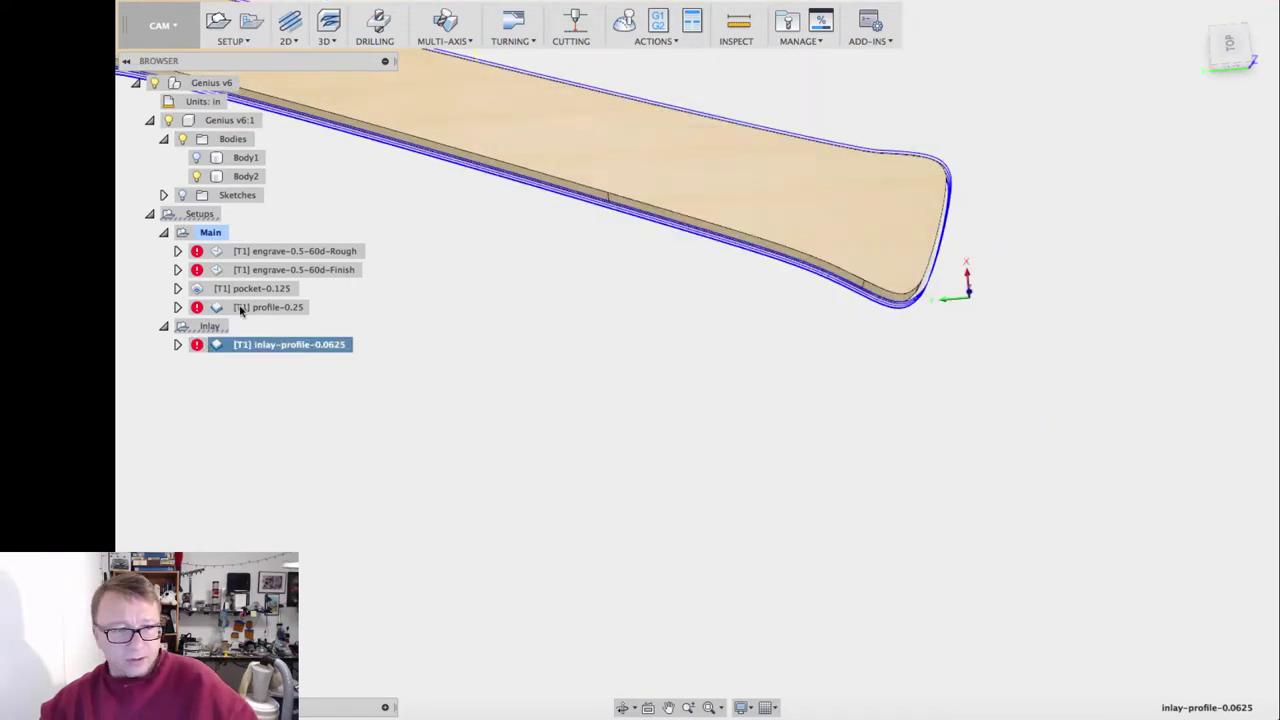
right_click(286, 344)
Step: Open inlay-profile-0.0625 for editing and review its 1/16" flat end mill tool settings
left_click(318, 352)
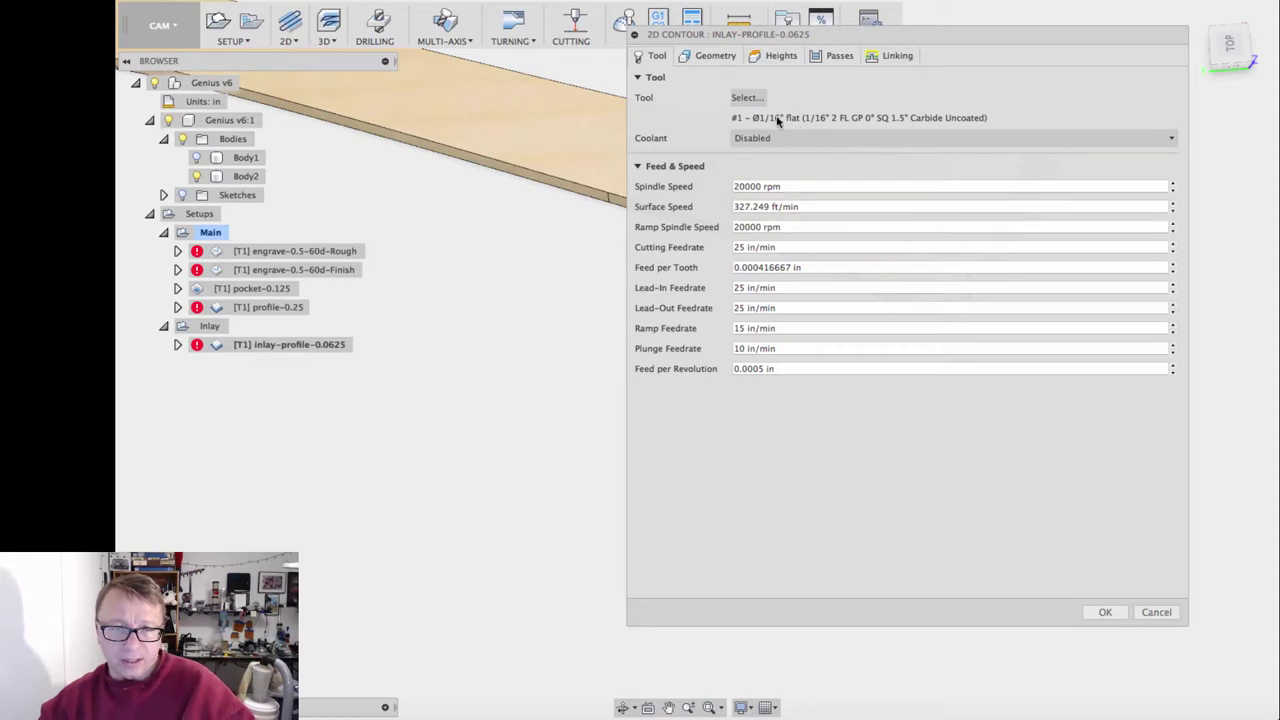
scroll(400, 180, "down", 5)
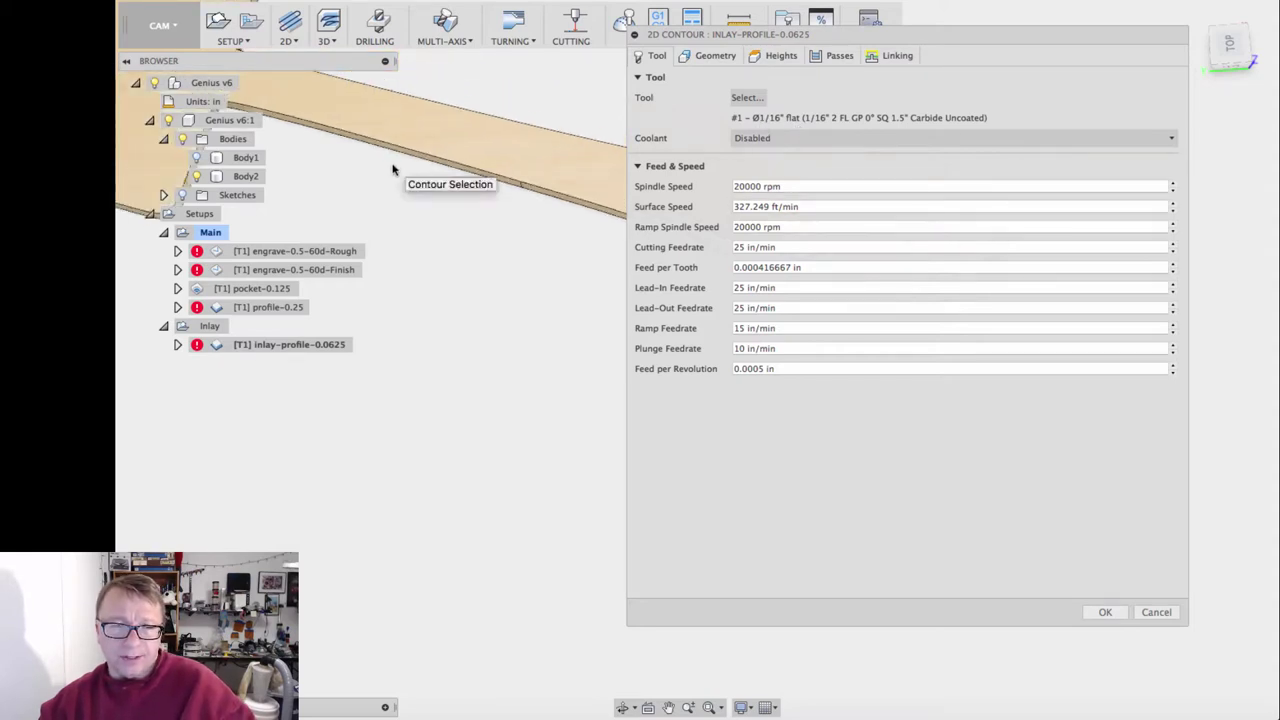
middle_click_drag(403, 180, 428, 223)
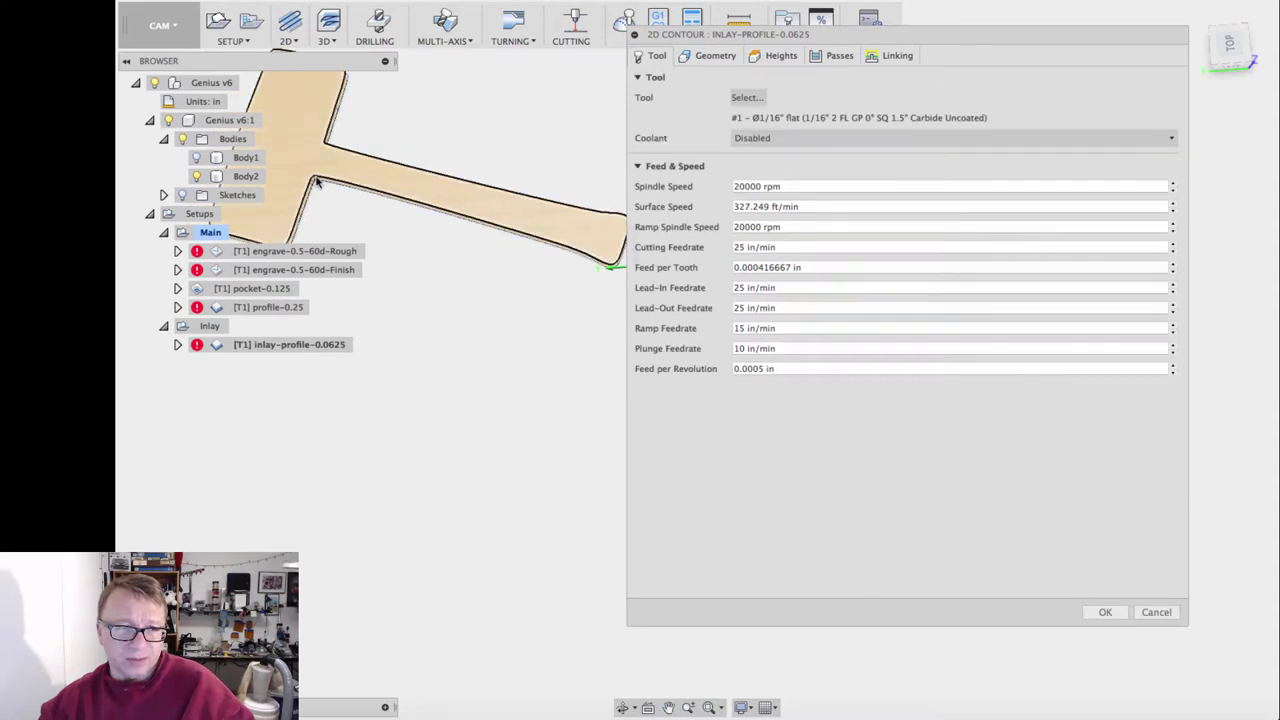
scroll(316, 178, "up", 8)
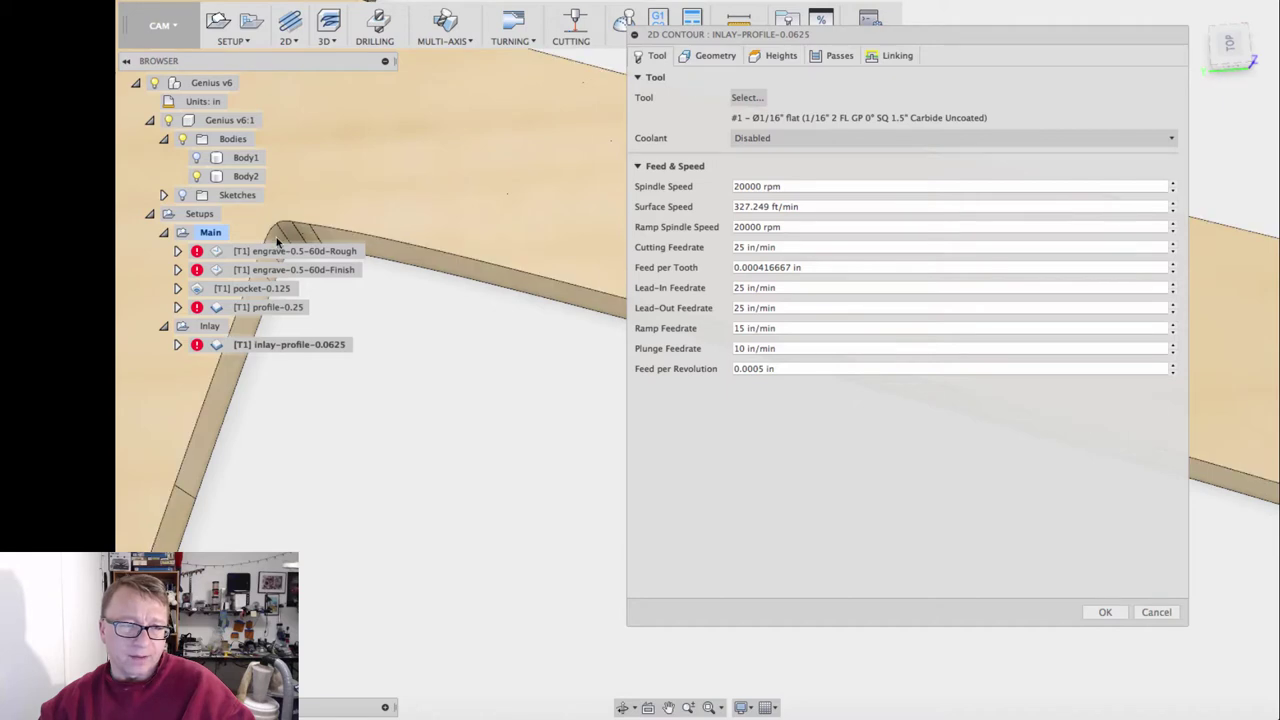
scroll(501, 222, "down", 5)
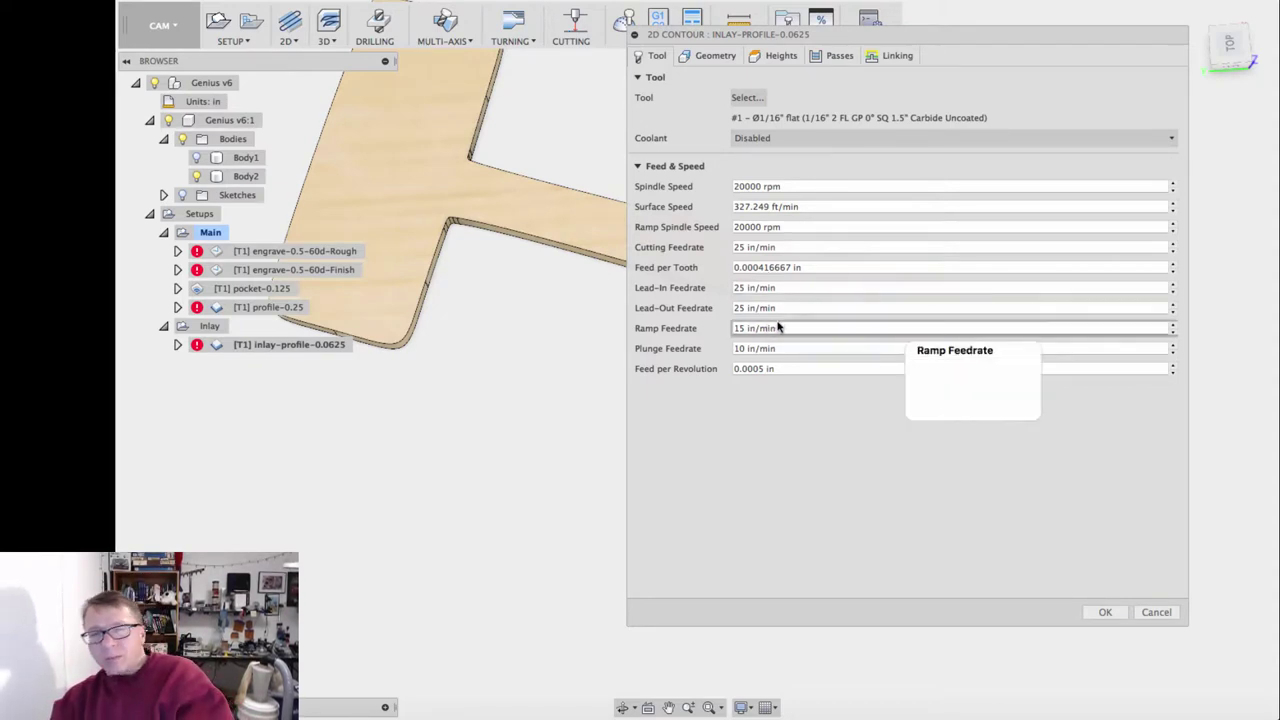
Step: Step through its geometry, heights and passes, showing the 0.03125 in roughing stepdown
left_click(708, 56)
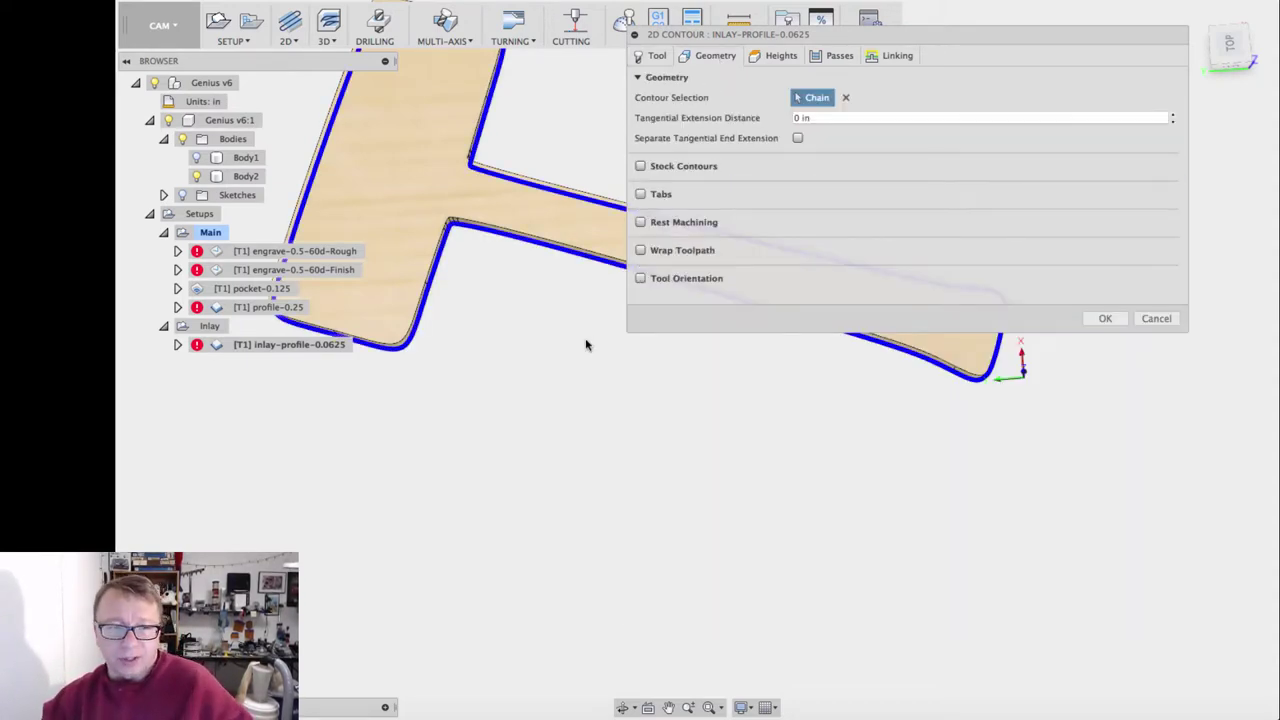
scroll(566, 351, "down", 3)
middle_click_drag(566, 351, 565, 280, "shift")
left_click(779, 56)
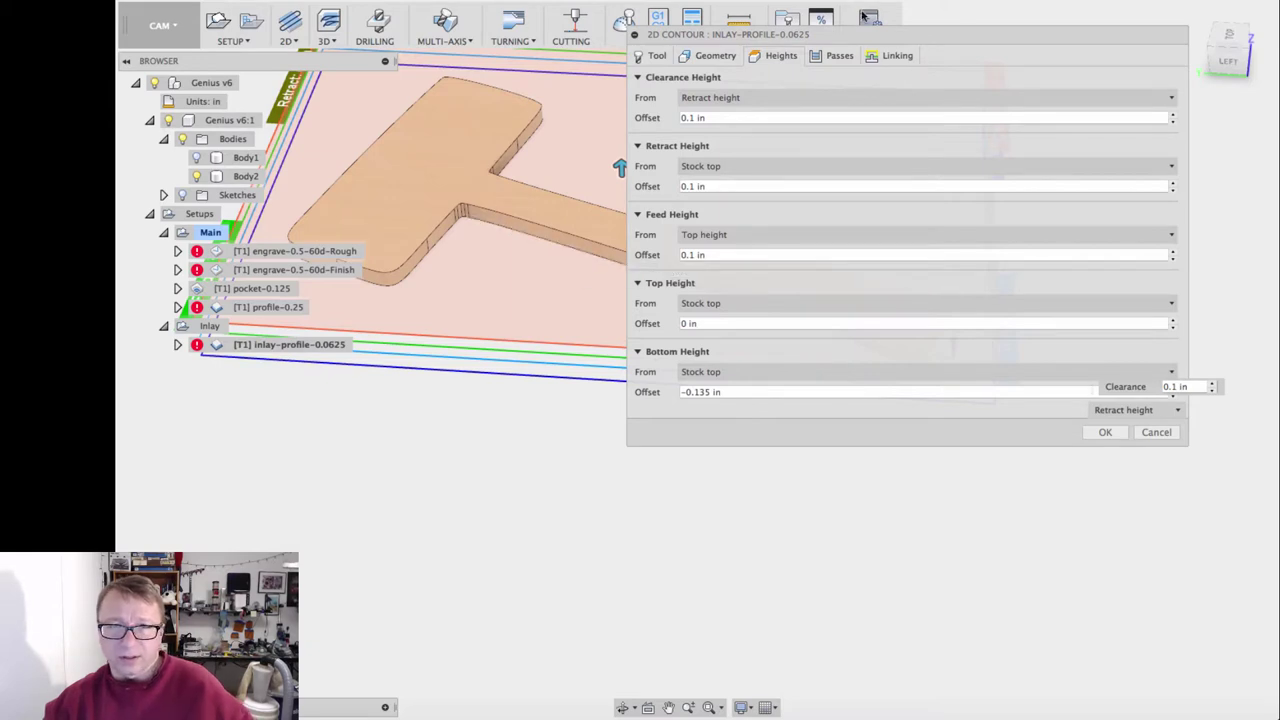
left_click(838, 56)
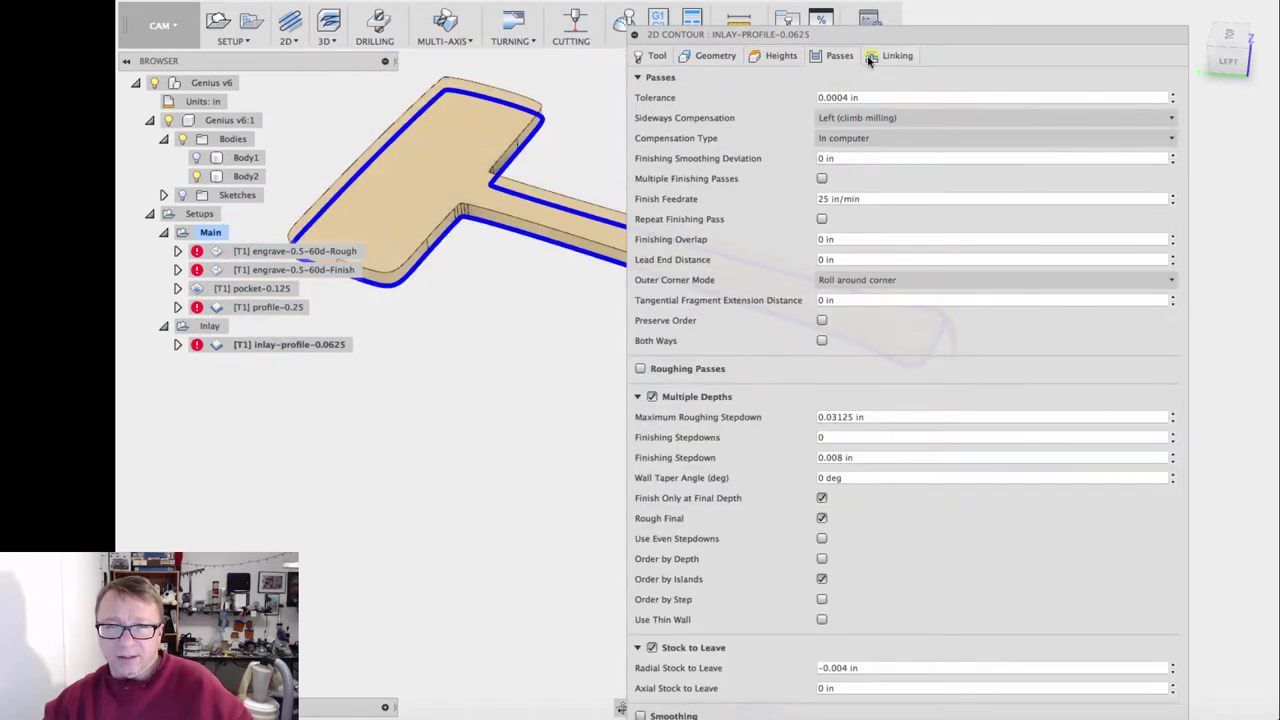
Step: Check the 25 in/min finish feedrate, tool feeds and heights, then return to the pass settings
left_click_drag(853, 45, 793, 10)
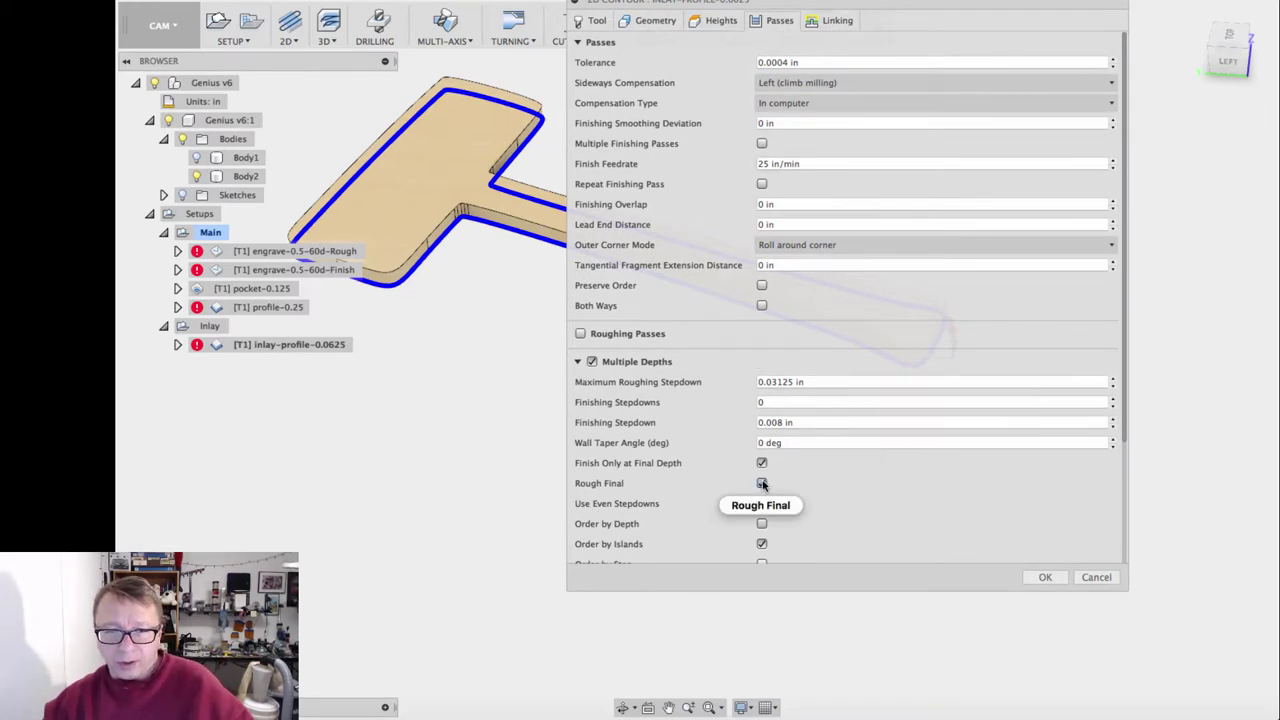
left_click_drag(757, 162, 846, 163)
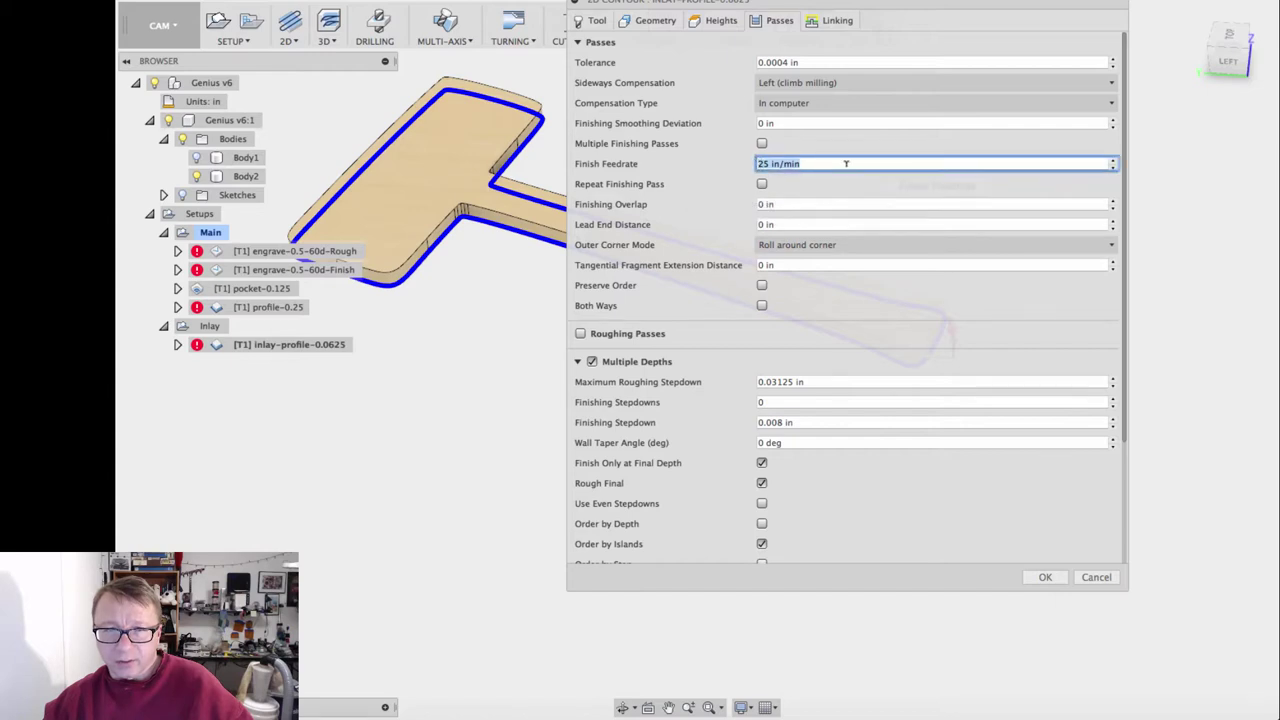
left_click(593, 22)
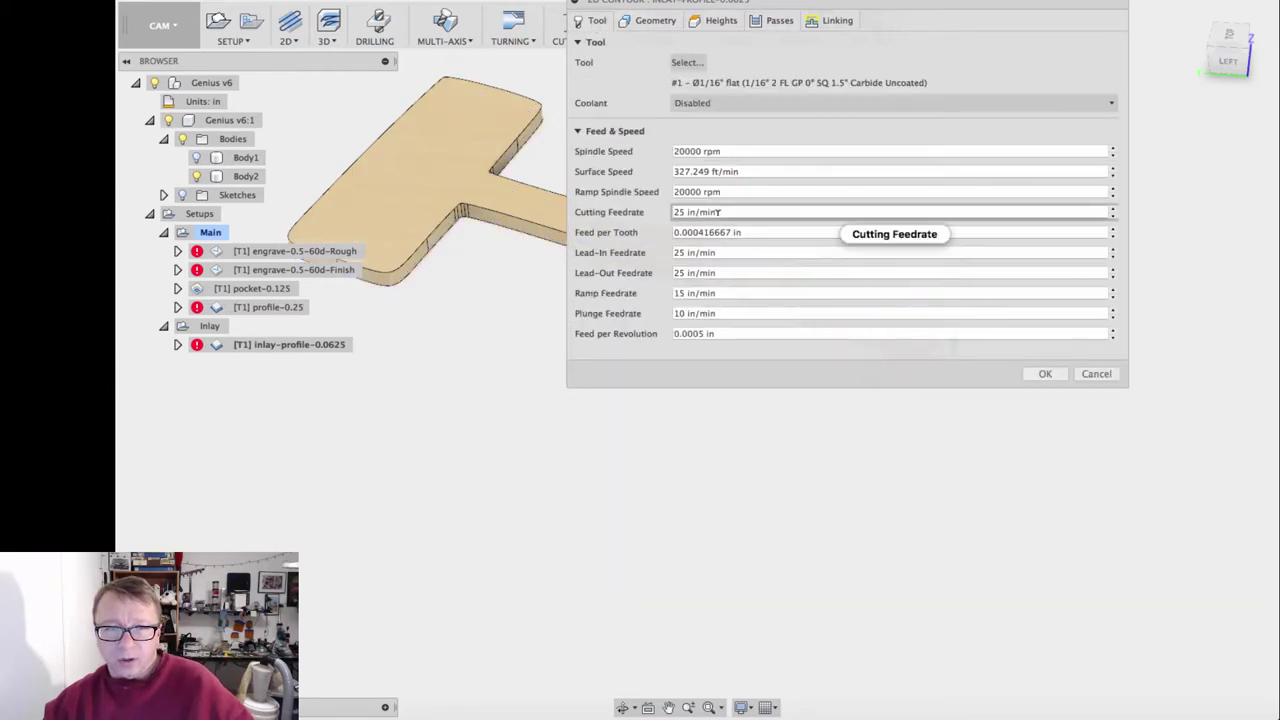
left_click(722, 22)
left_click(777, 21)
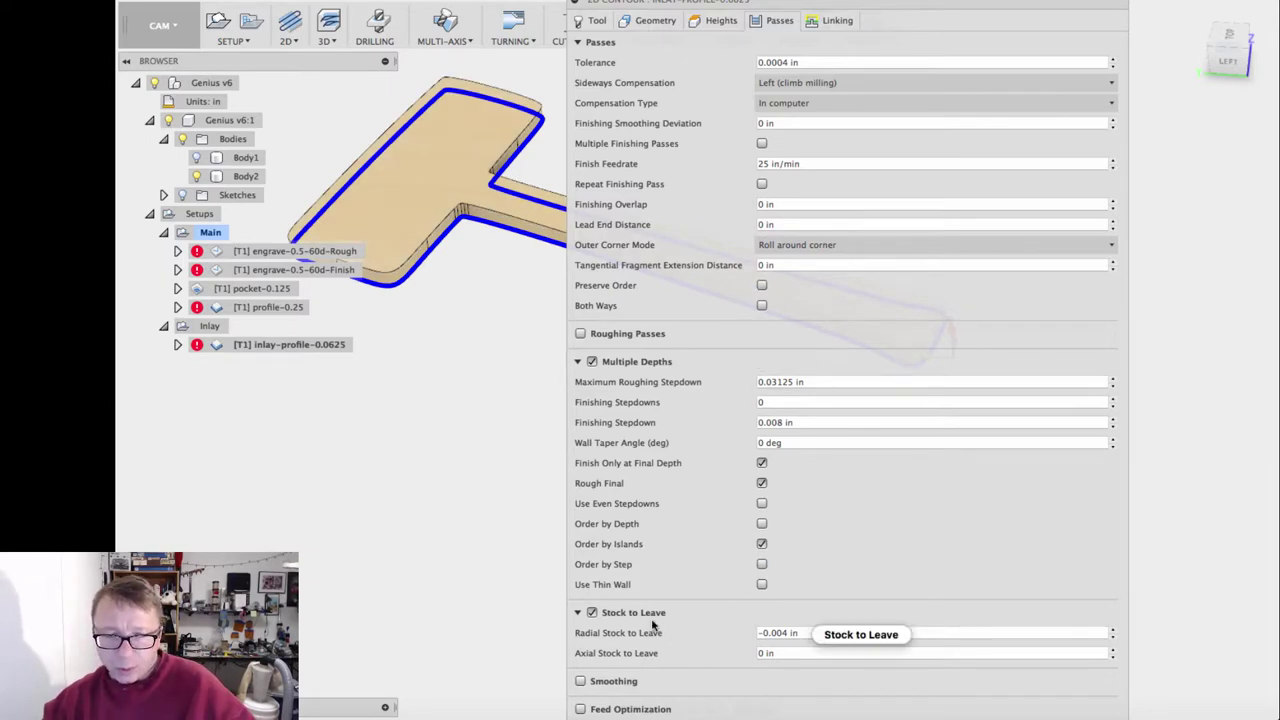
left_click(766, 633)
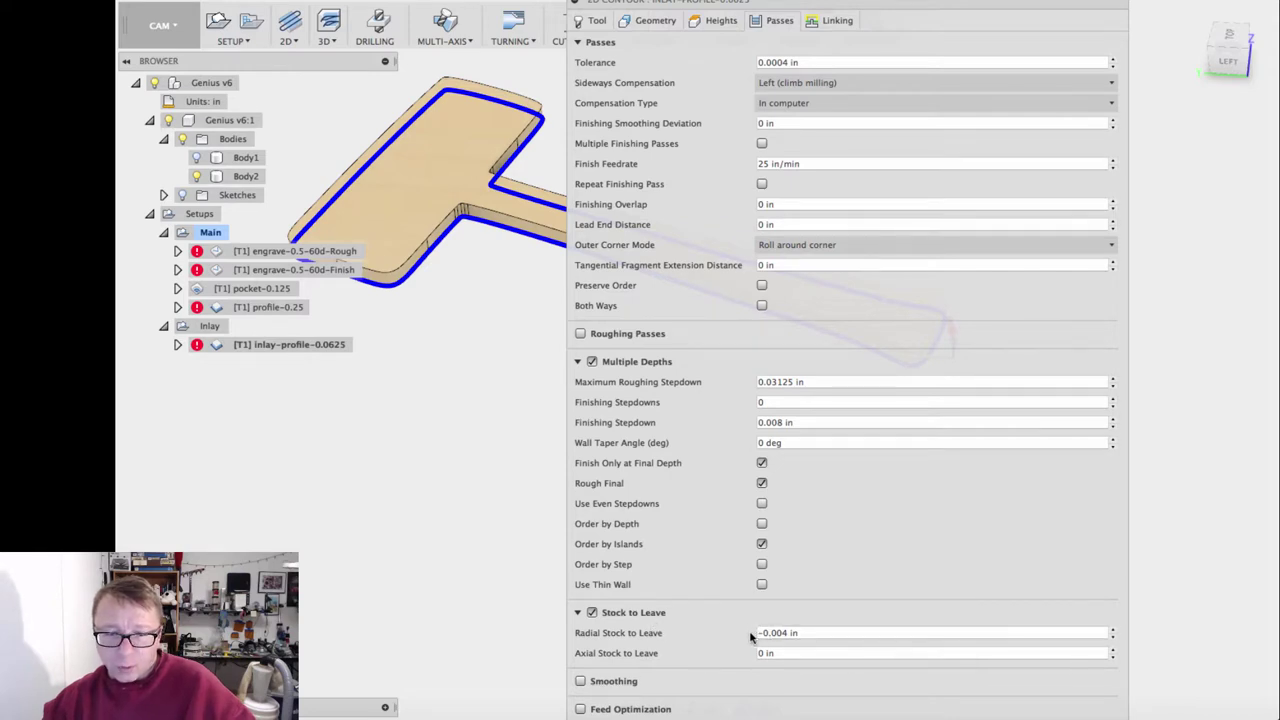
mouse_move(758, 632)
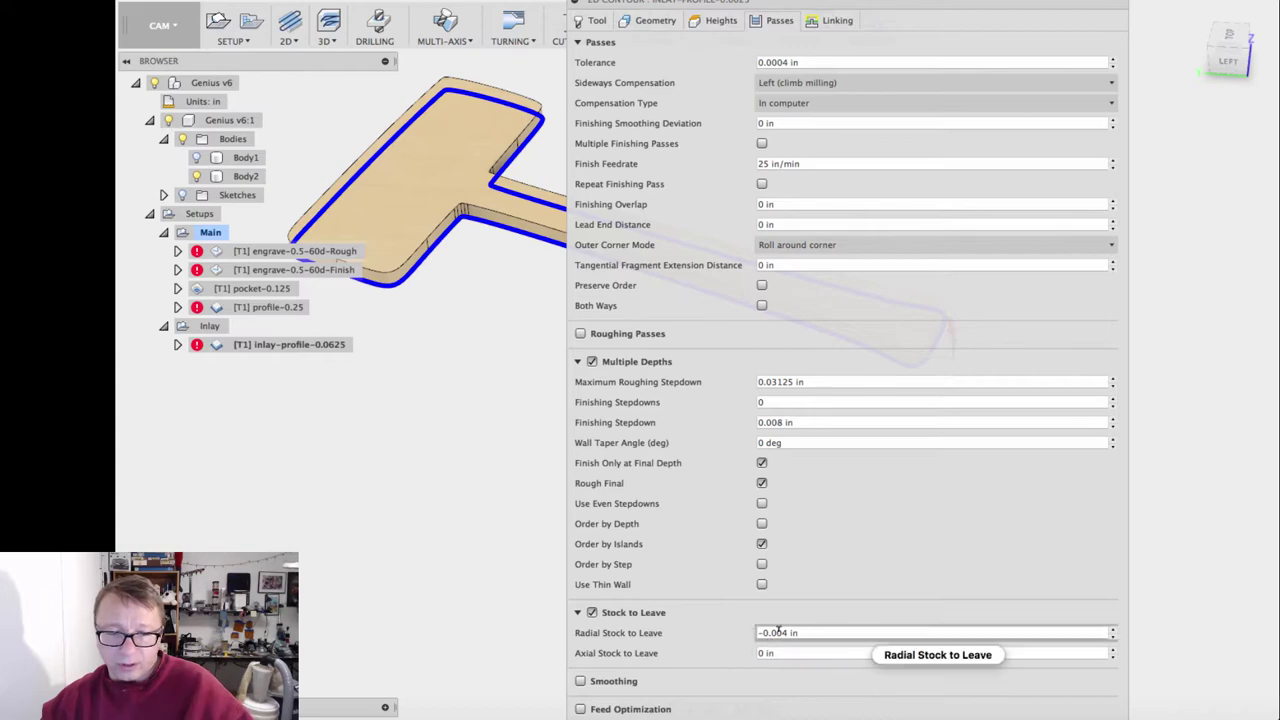
mouse_move(775, 631)
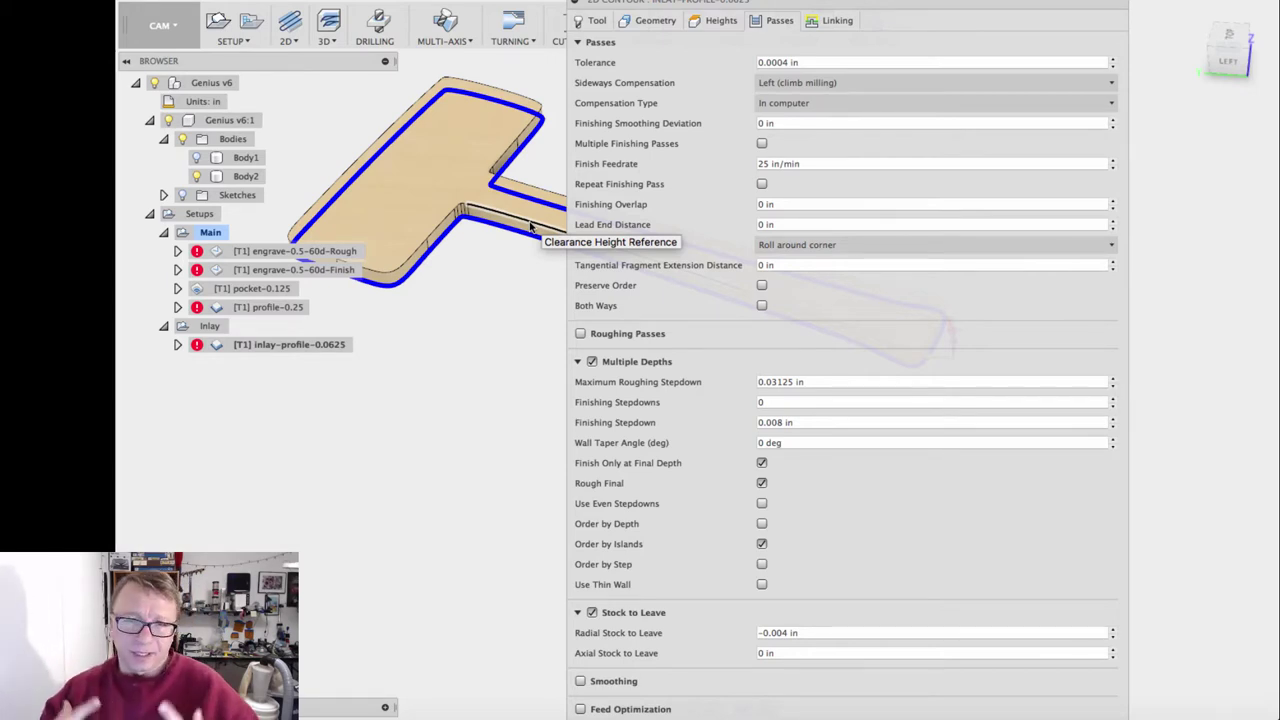
Step: Check the 5 deg ramping angle and 0.43 in maximum ramp stepdown, then accept the inlay contour
left_click(826, 24)
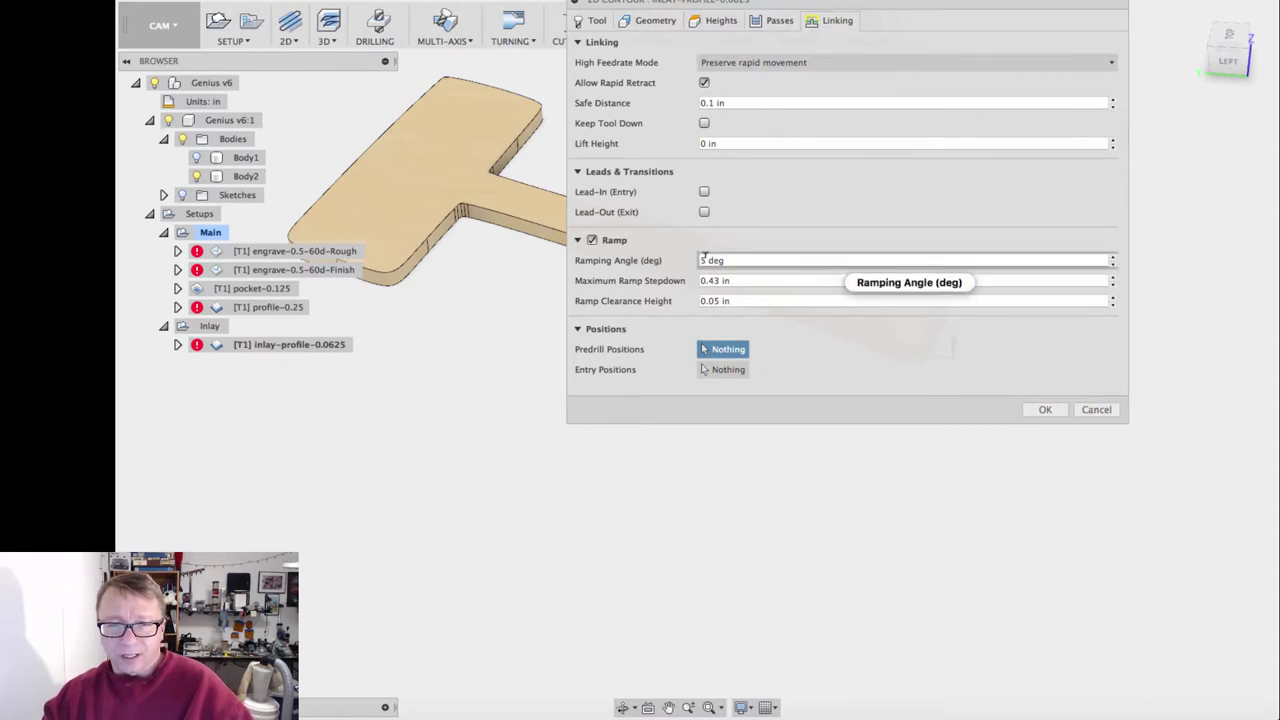
left_click(774, 259)
left_click(742, 280)
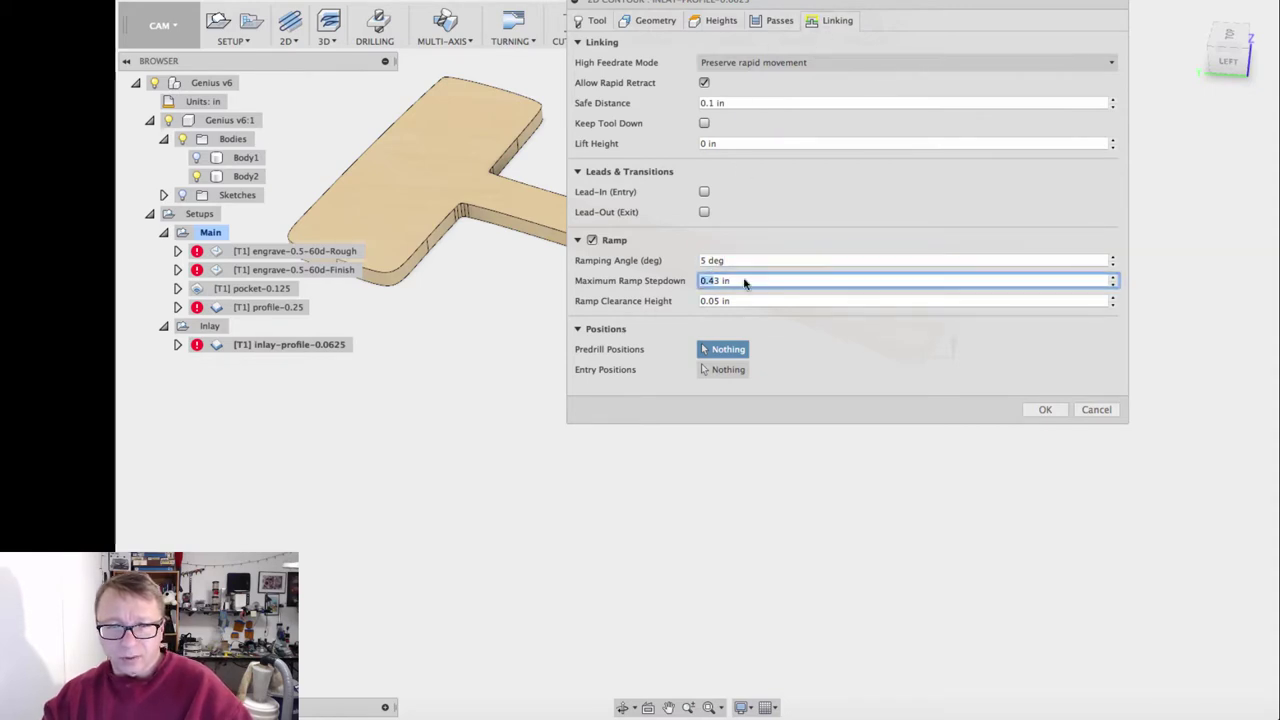
left_click(721, 279)
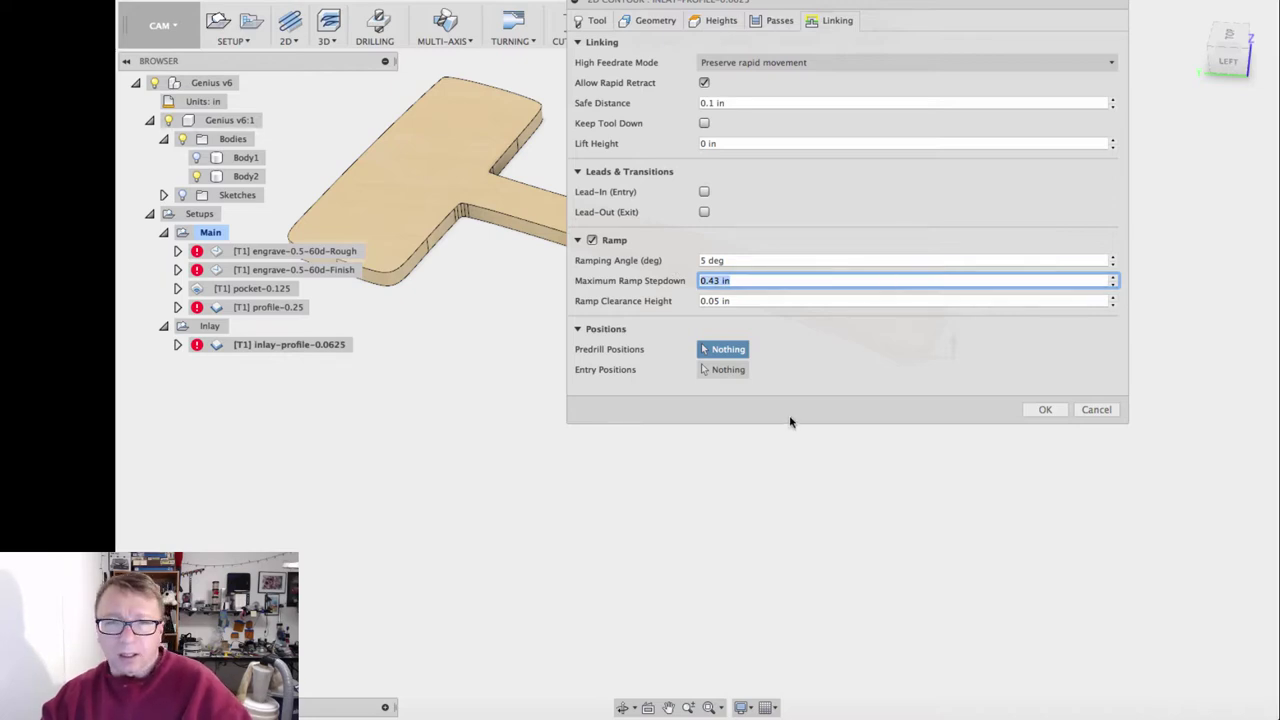
left_click_drag(716, 280, 745, 280)
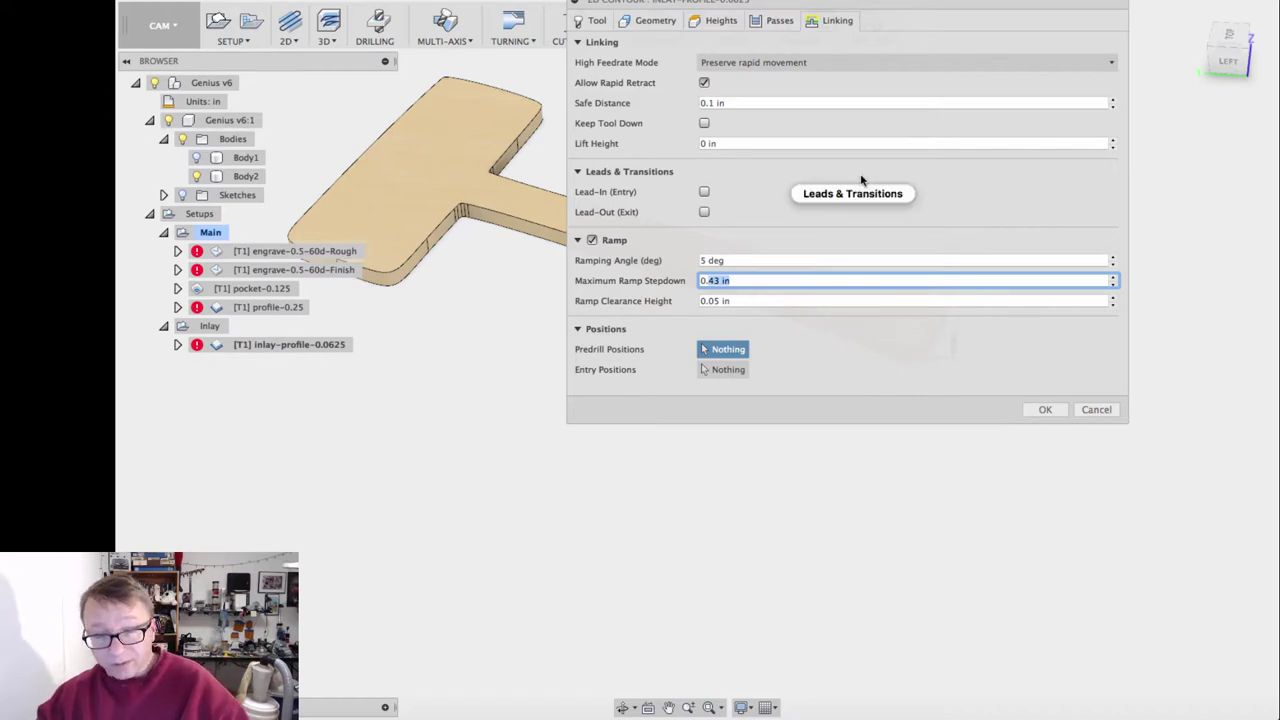
left_click(1065, 412)
Step: Make the Body1 board visible and display the engrave-0.5-60d-Rough toolpath over its lettering
scroll(412, 398, "down", 2)
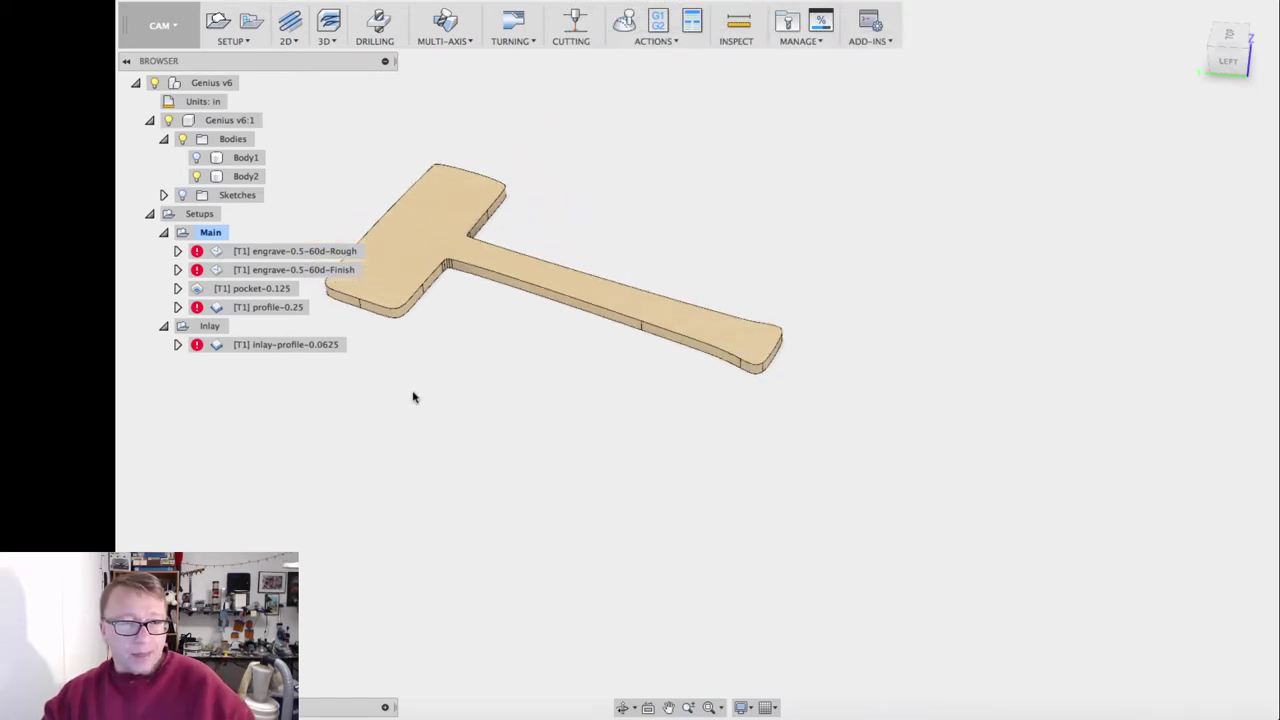
middle_click_drag(417, 400, 660, 378, "shift")
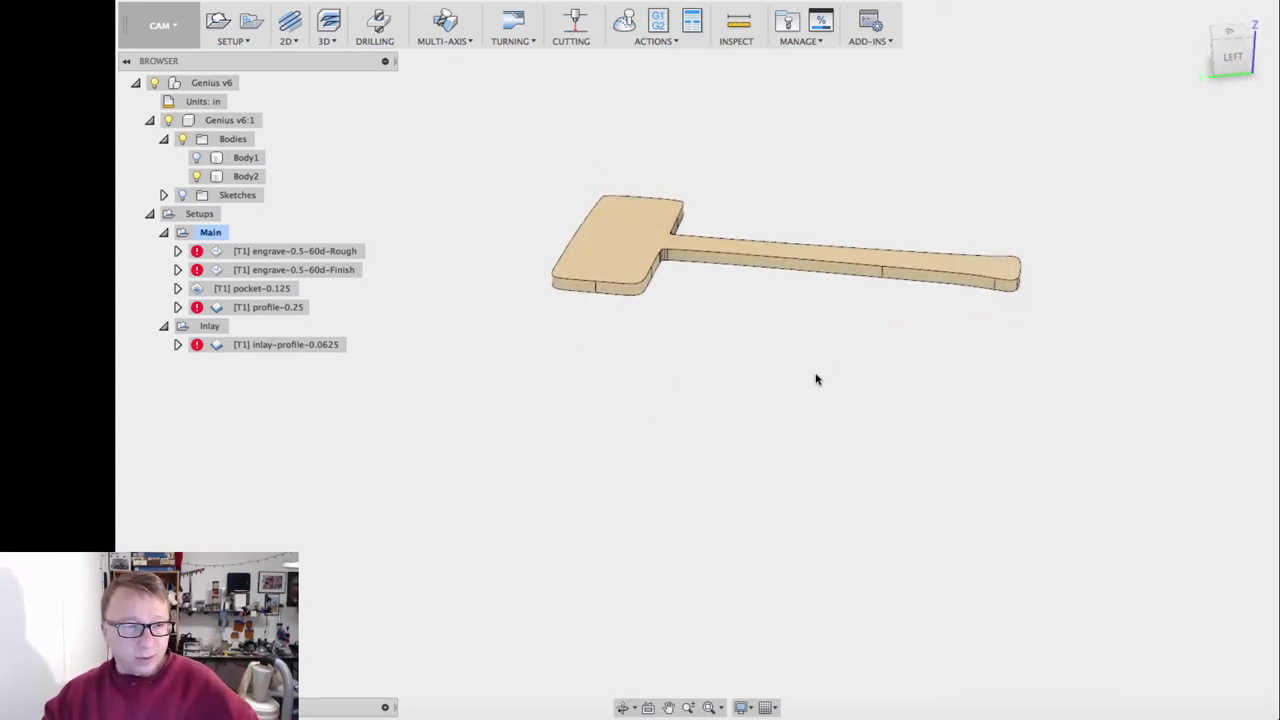
left_click(196, 157)
middle_click_drag(1012, 360, 878, 432, "shift")
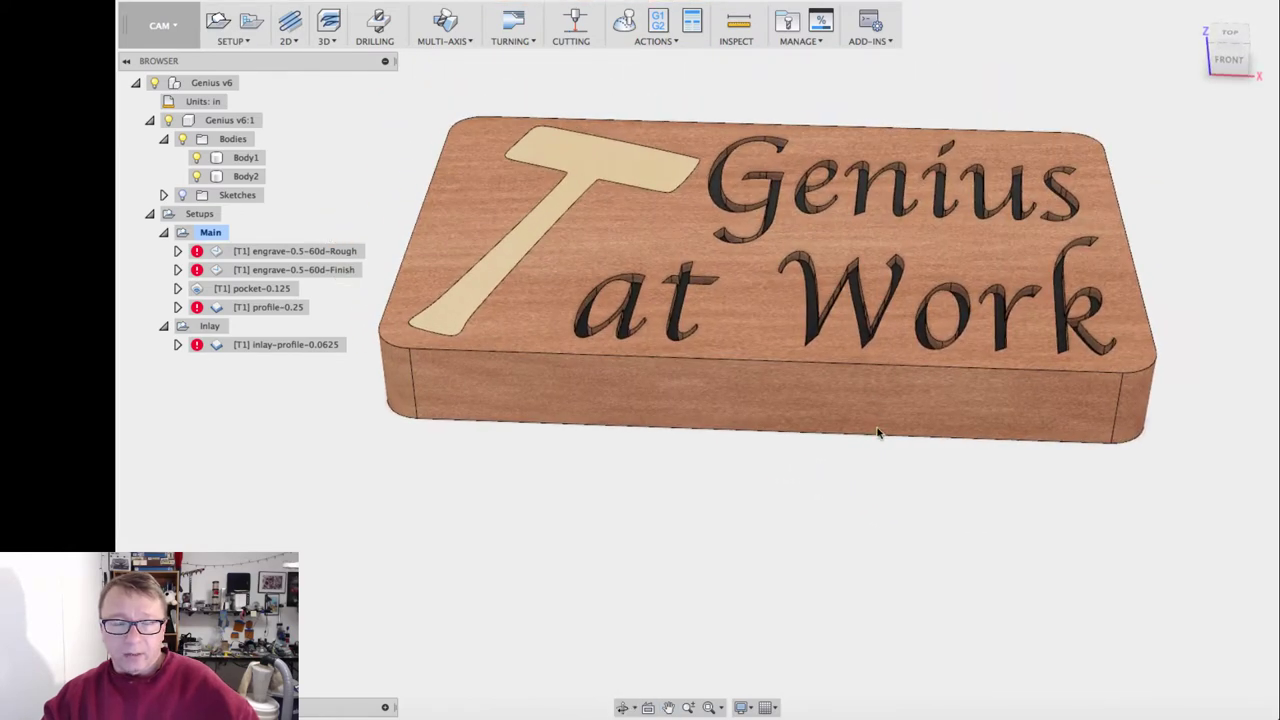
left_click(230, 254)
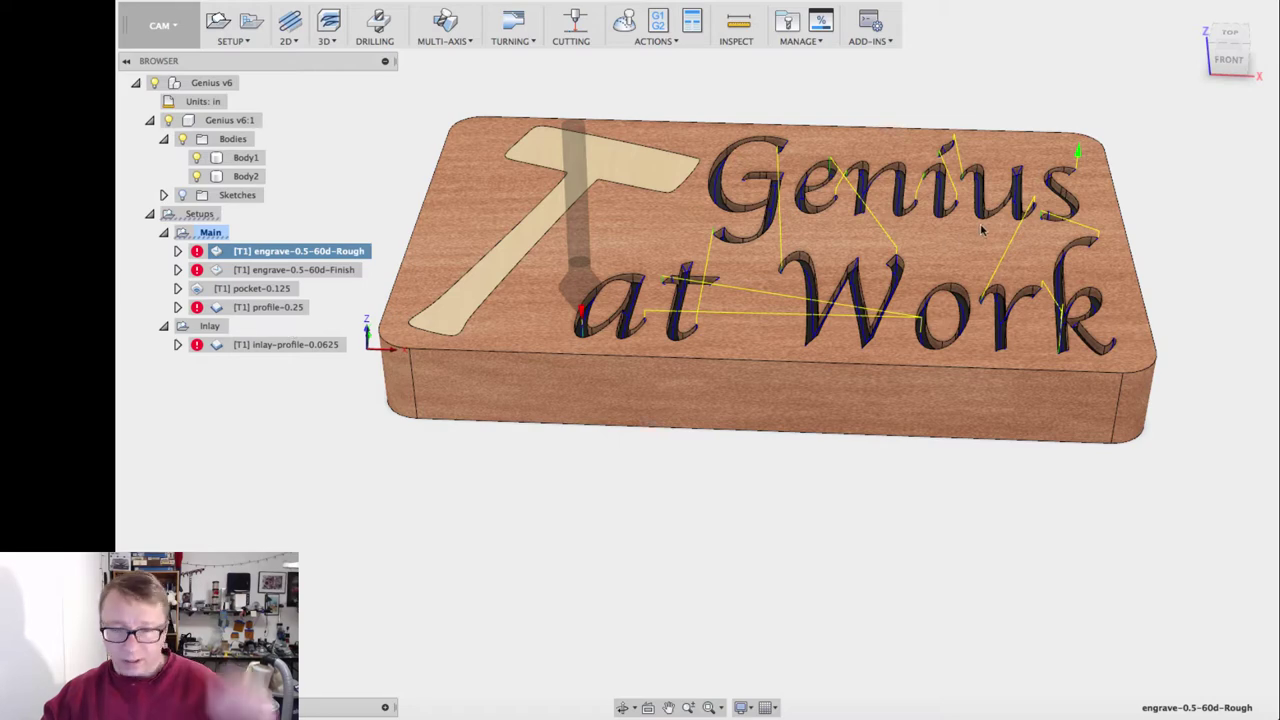
Step: Start the engrave-0.5-60d-Rough simulation with Stock shown and play it
left_click(624, 20)
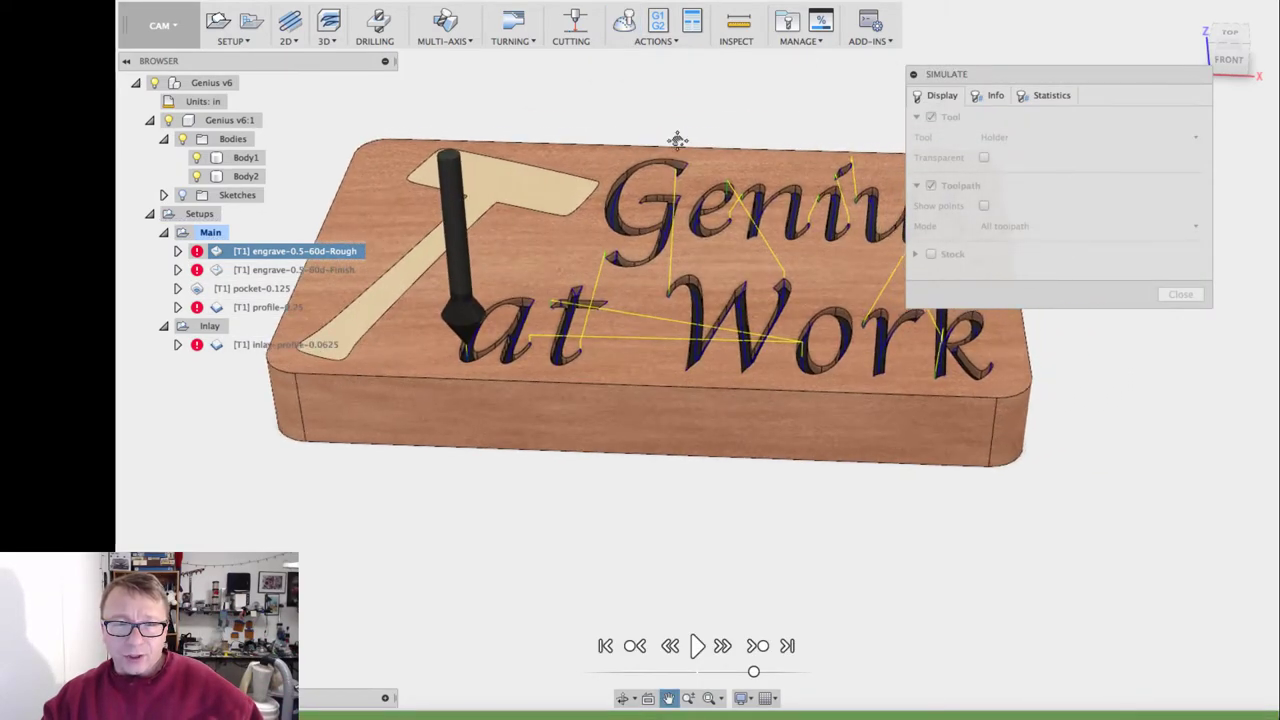
left_click_drag(1040, 75, 1095, 20)
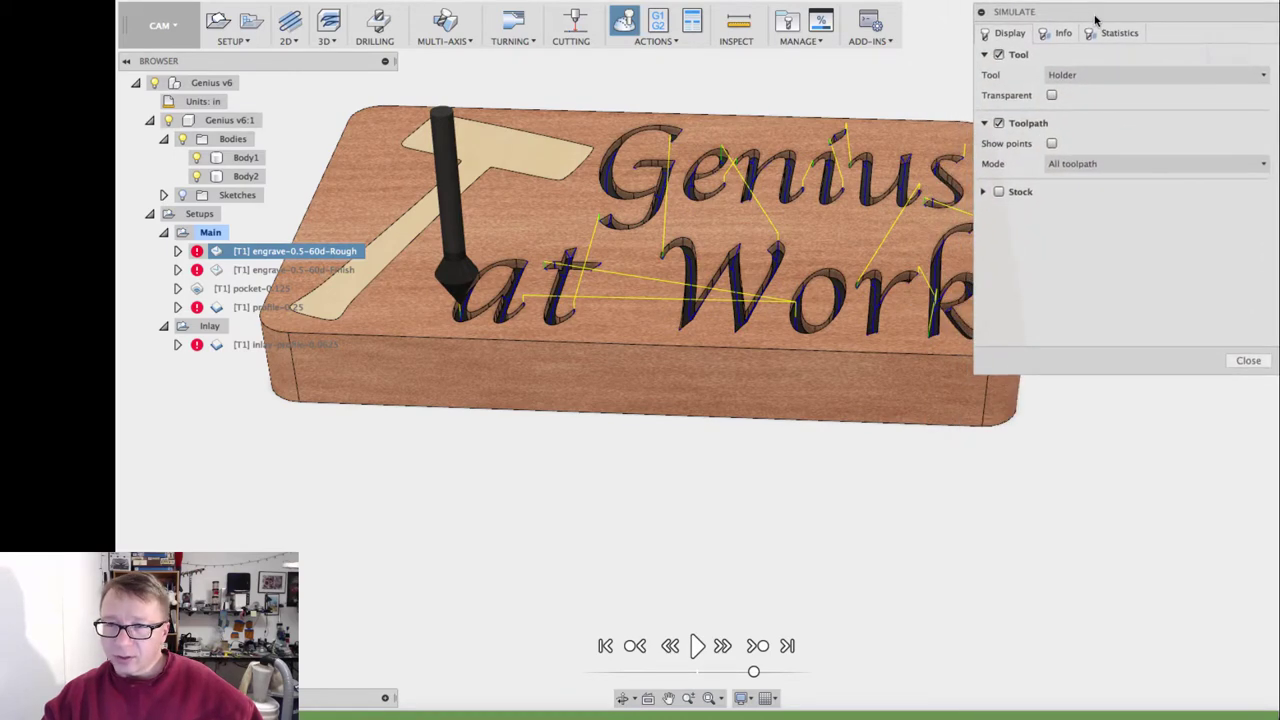
left_click(998, 191)
middle_click_drag(781, 204, 723, 227)
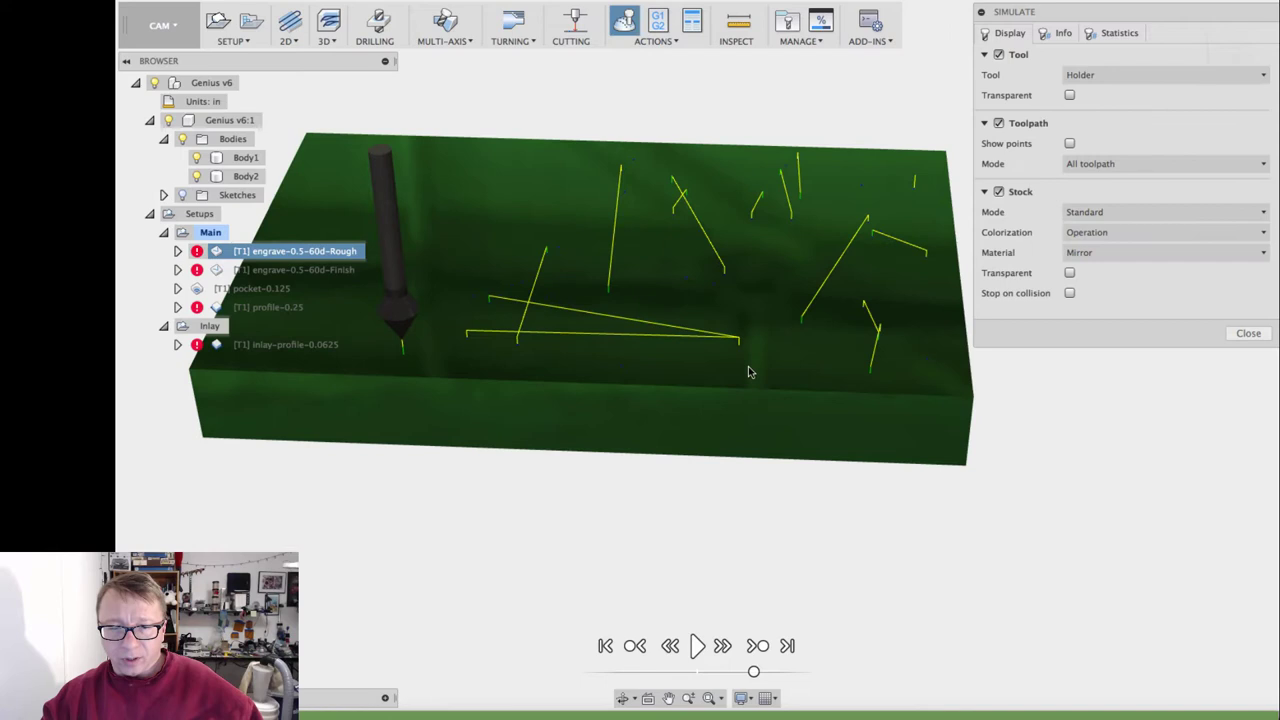
left_click(697, 645)
Step: Zoom, pan and orbit across the carved 'Genius at Work' letters to inspect the V-bit cuts
scroll(560, 340, "up", 4)
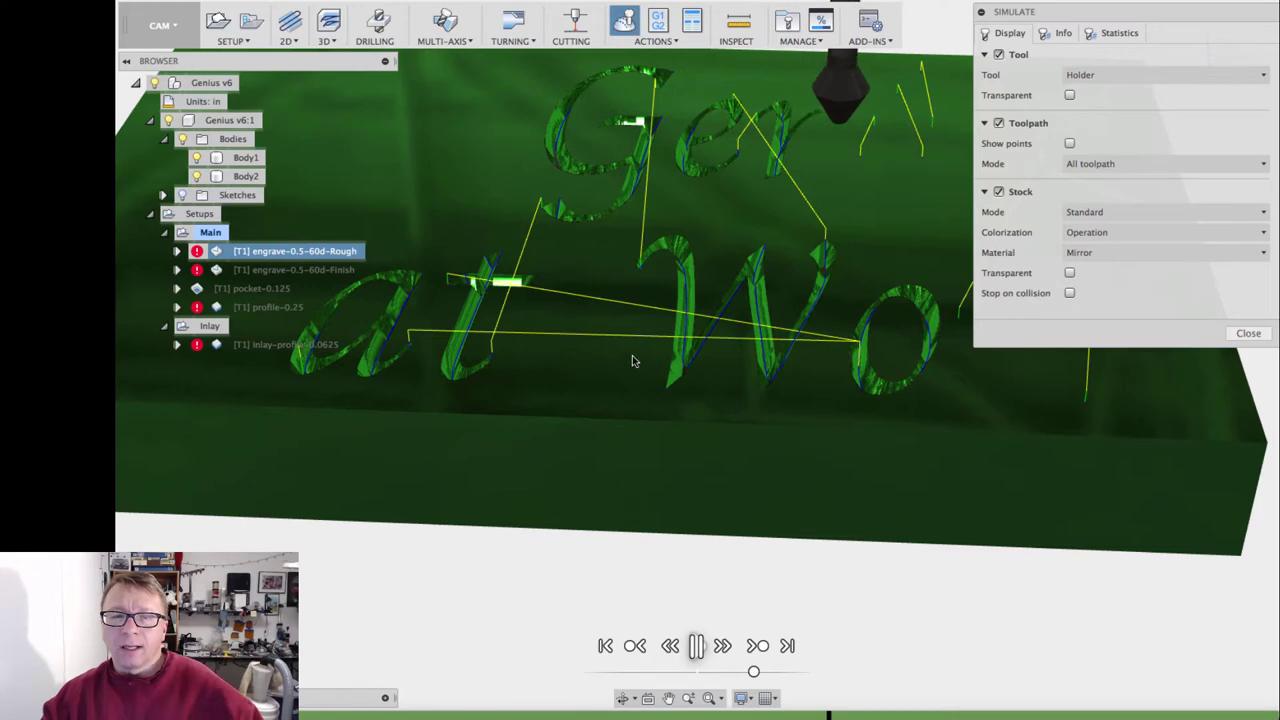
scroll(645, 353, "down", 2)
scroll(645, 353, "down", 2)
scroll(640, 345, "down", 2)
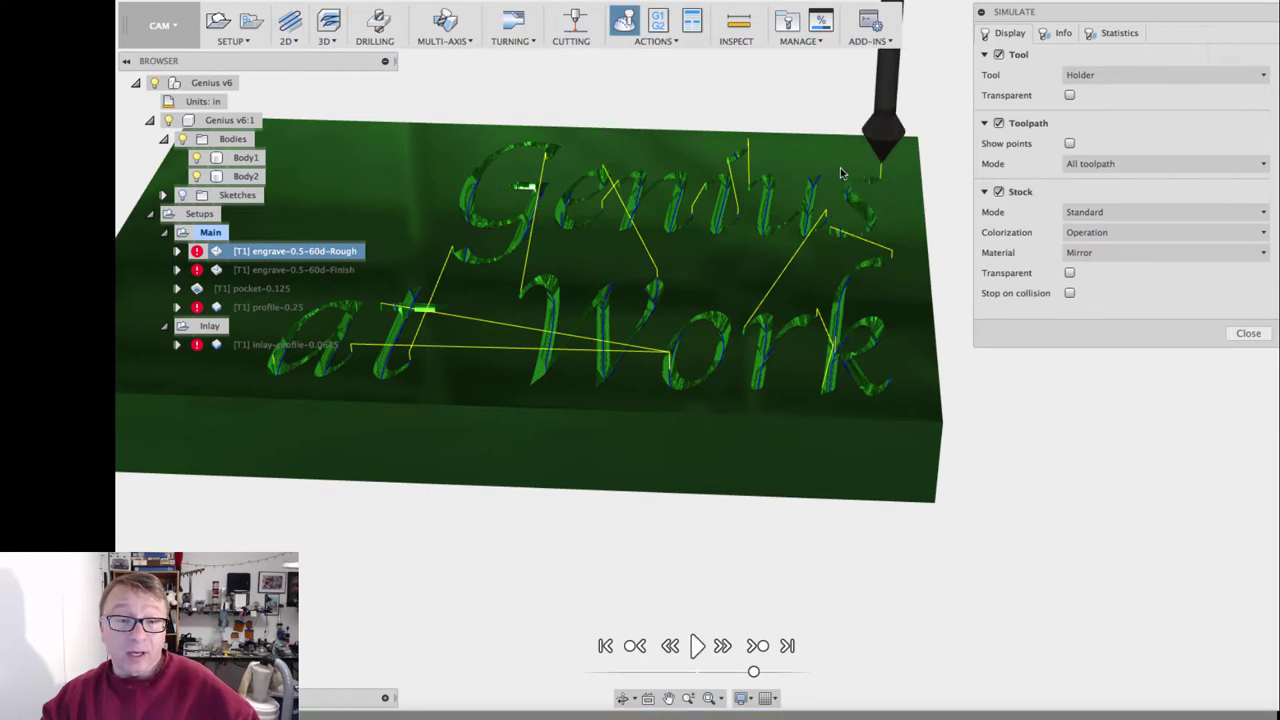
scroll(726, 222, "up", 5)
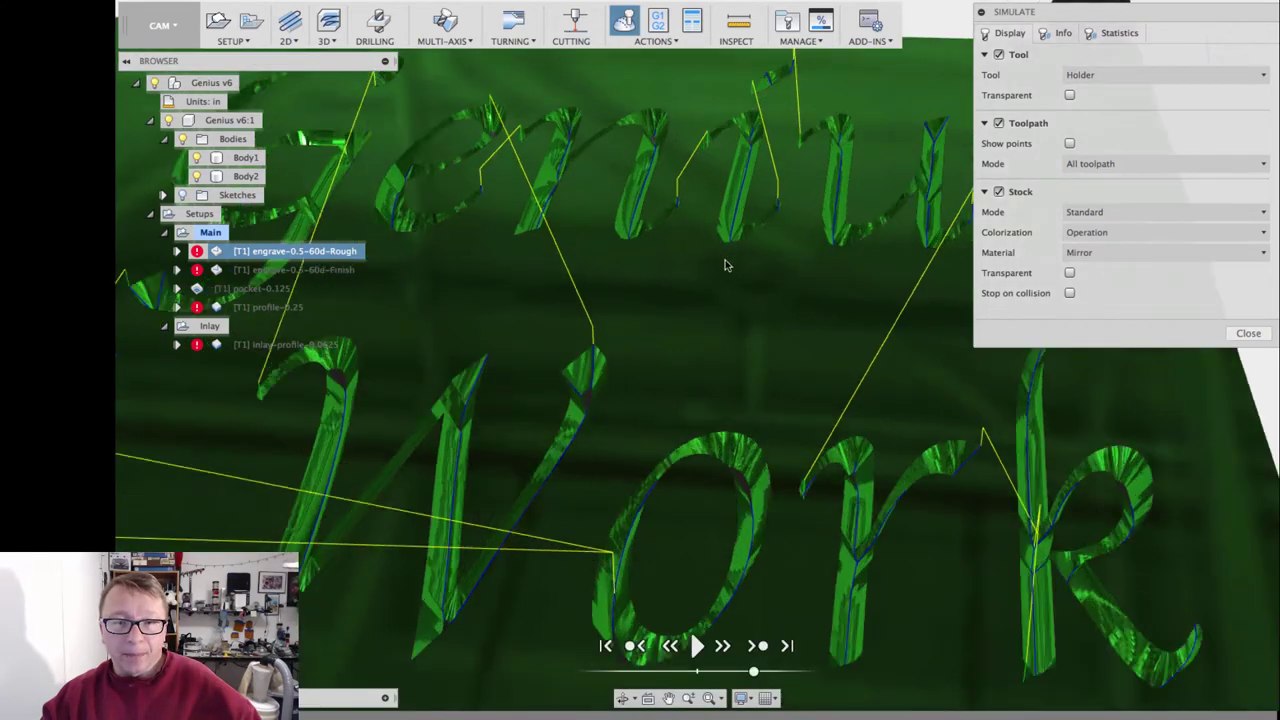
scroll(726, 267, "up", 3)
middle_click_drag(749, 423, 820, 277)
scroll(800, 226, "down", 2)
scroll(800, 230, "up", 4)
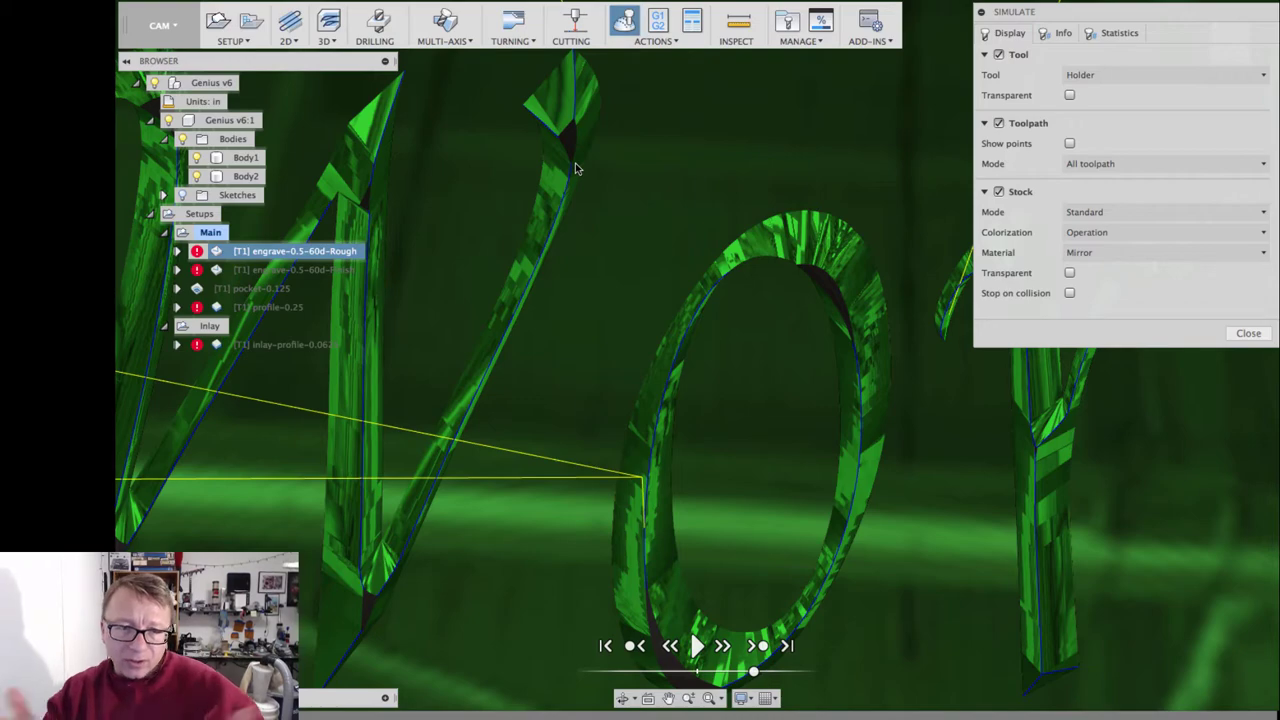
scroll(640, 280, "down", 5)
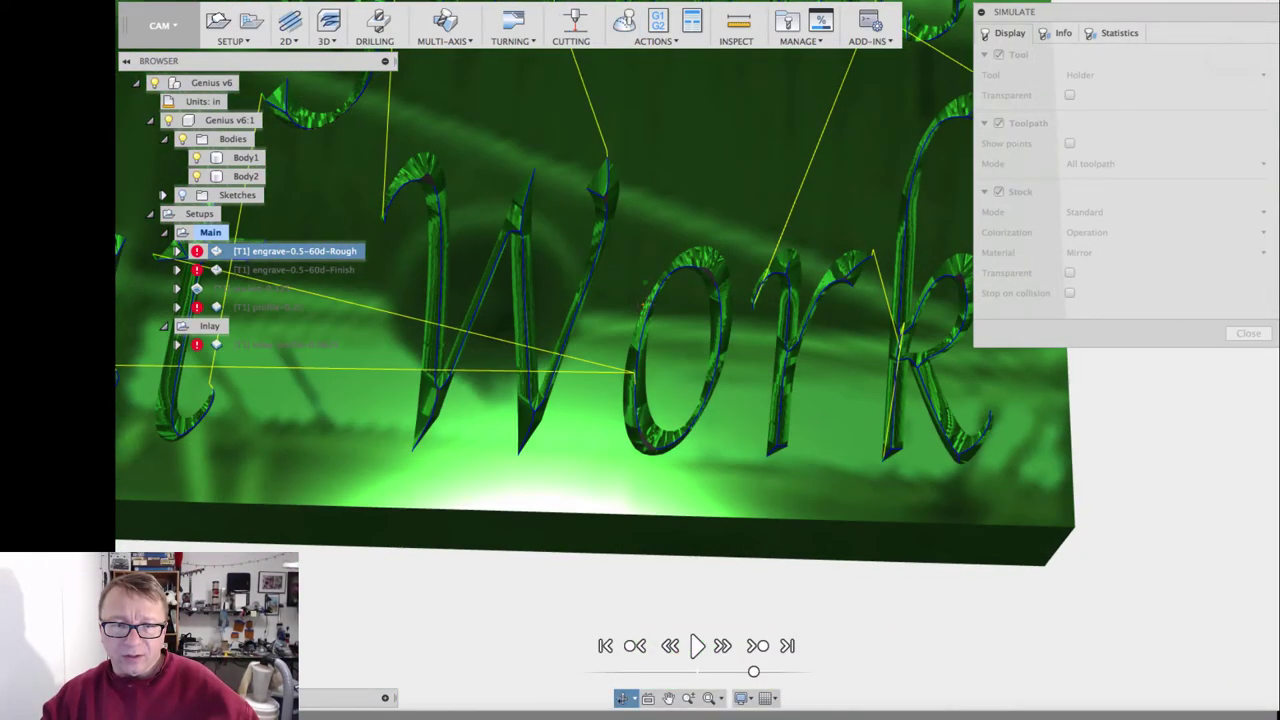
middle_click_drag(658, 293, 698, 413)
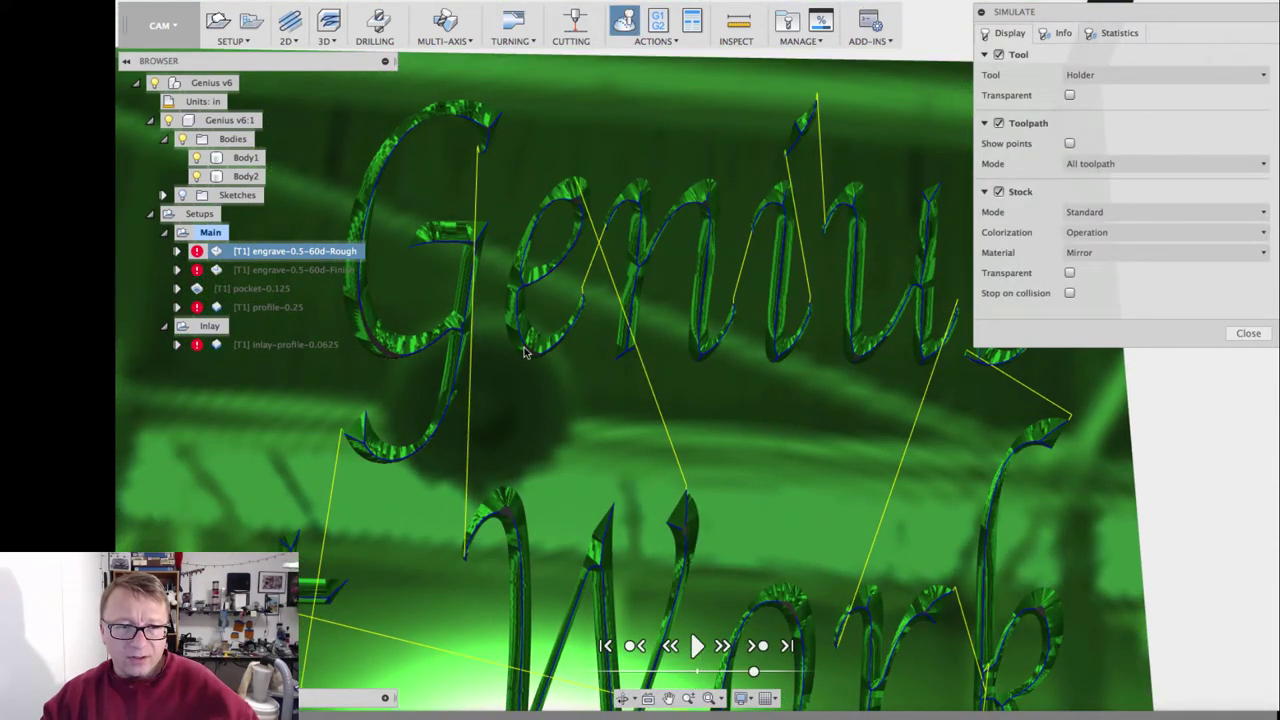
scroll(748, 396, "up", 4)
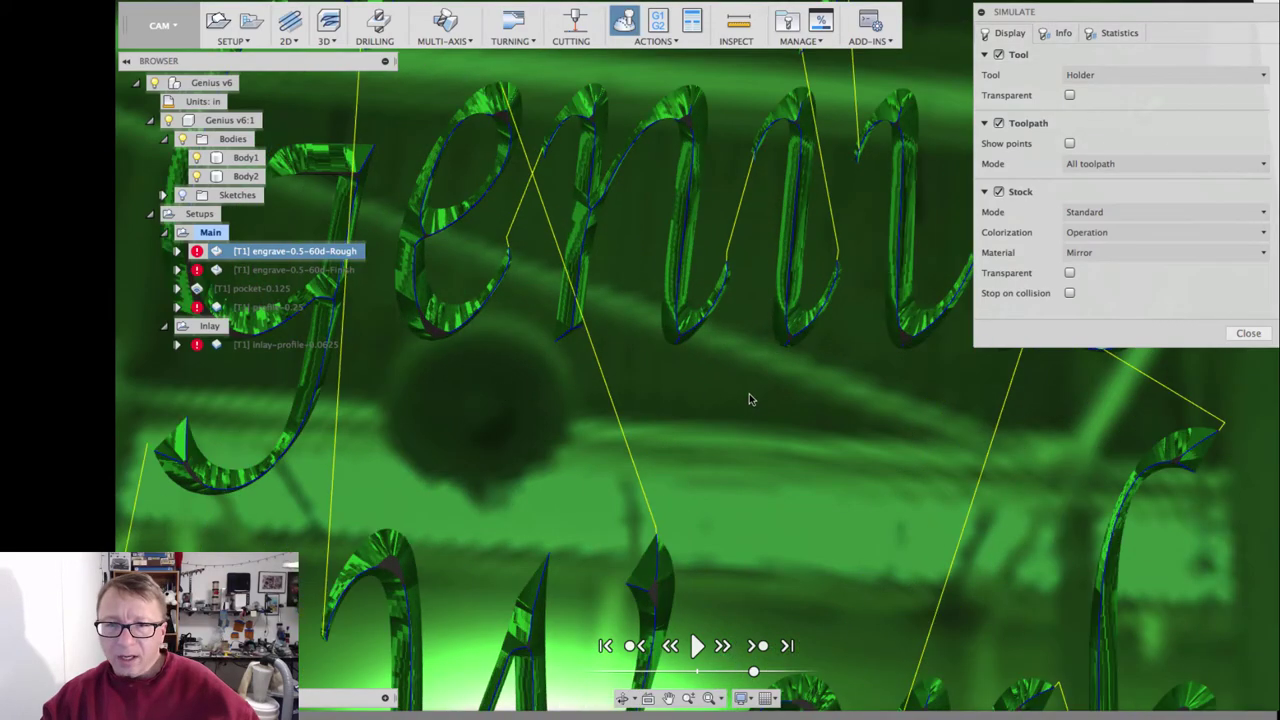
scroll(766, 389, "down", 5)
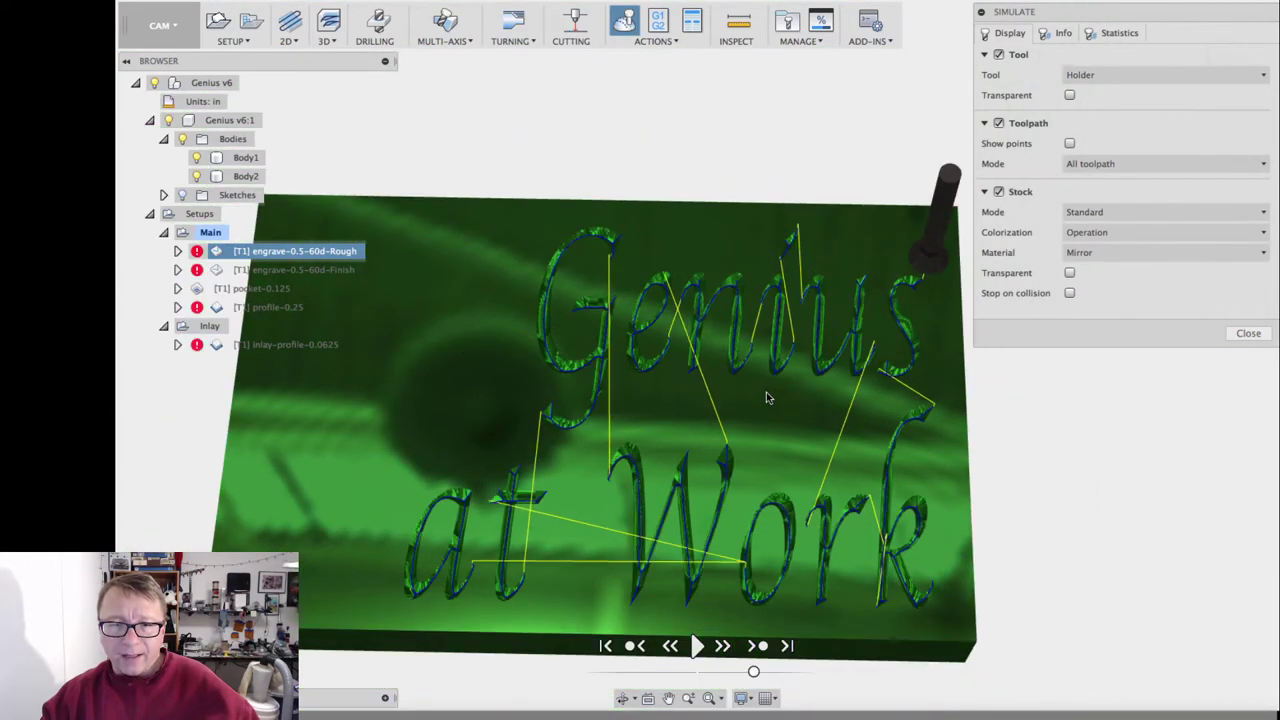
middle_click_drag(773, 373, 940, 285, "shift")
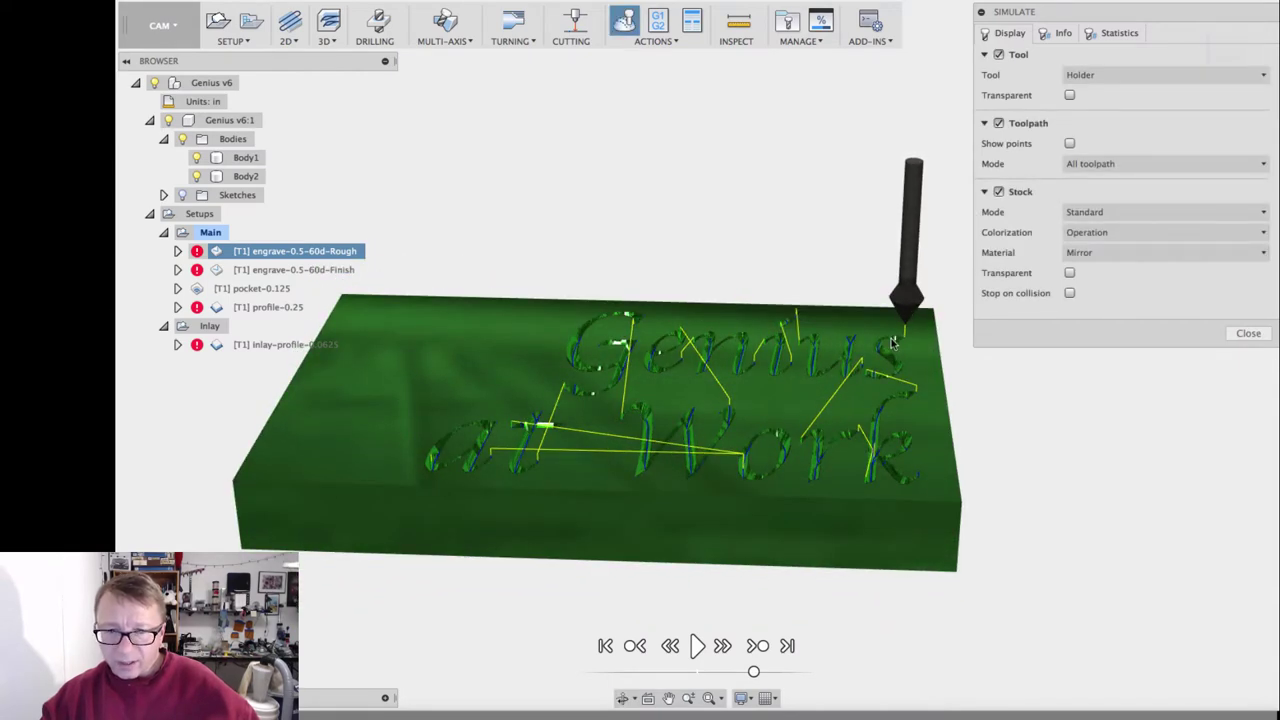
scroll(893, 343, "up", 5)
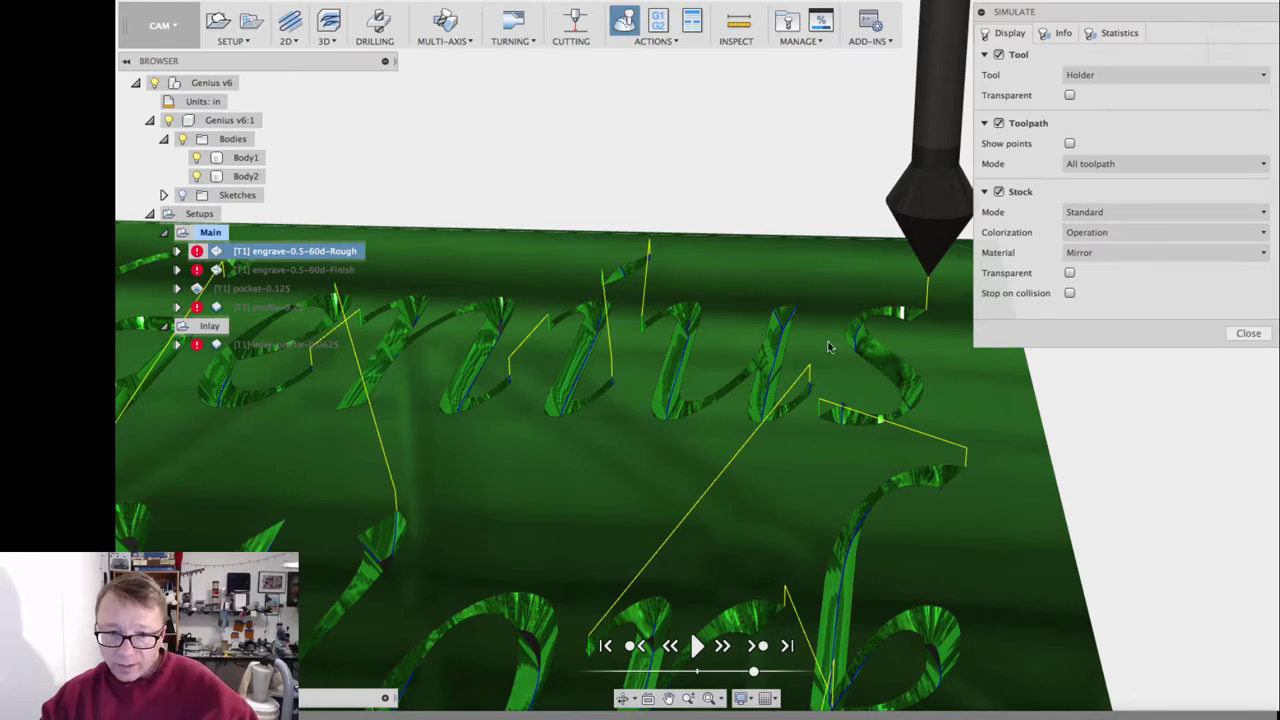
scroll(813, 337, "up", 10)
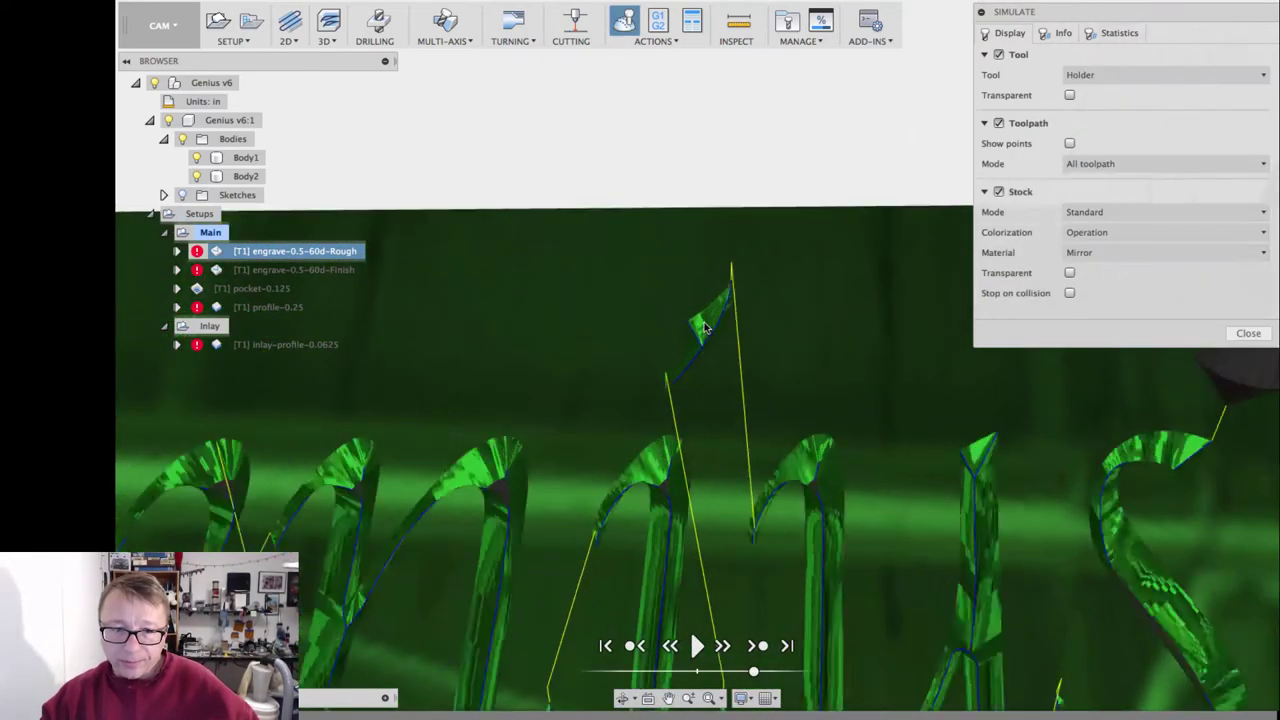
scroll(706, 329, "up", 3)
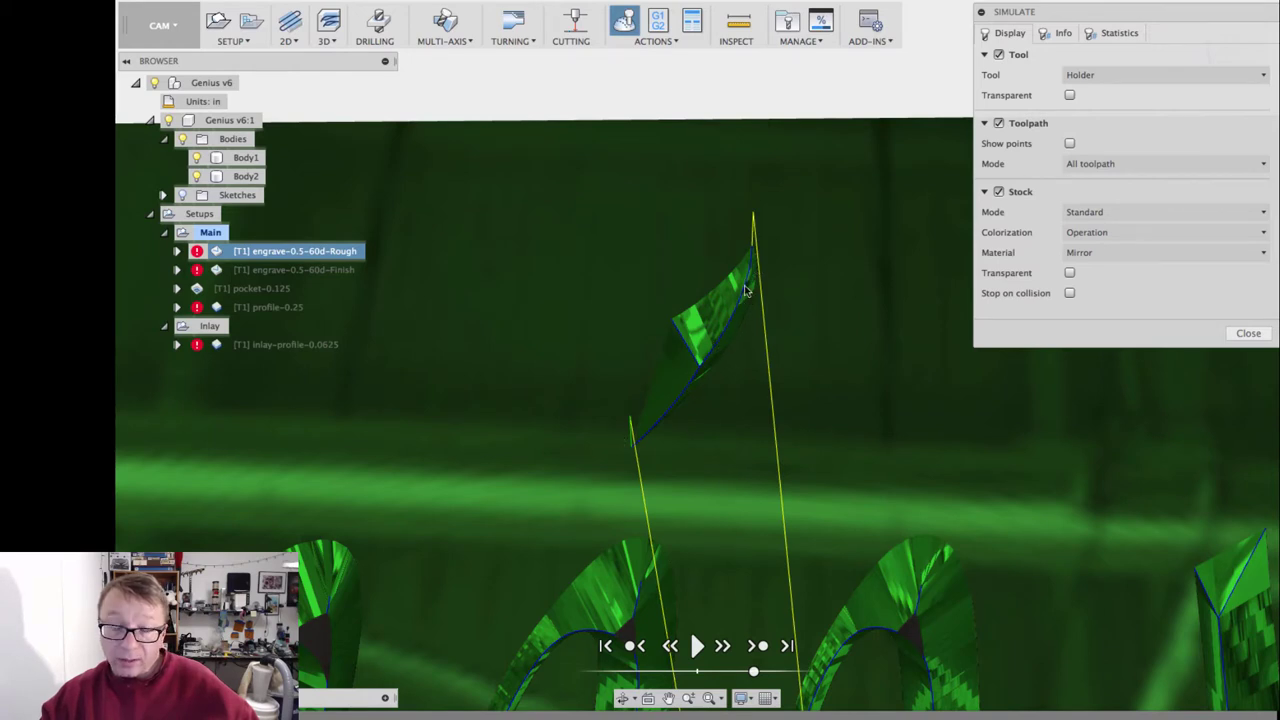
scroll(737, 311, "down", 2)
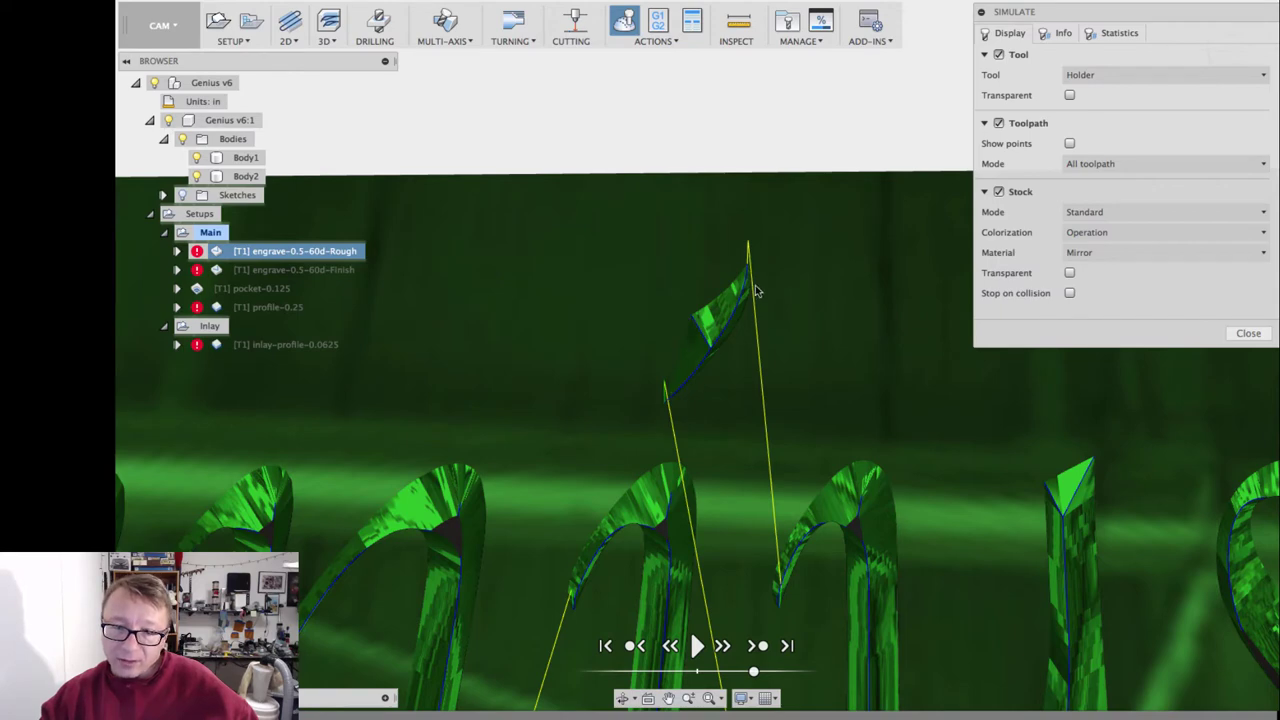
scroll(747, 287, "down", 2)
scroll(812, 317, "down", 2)
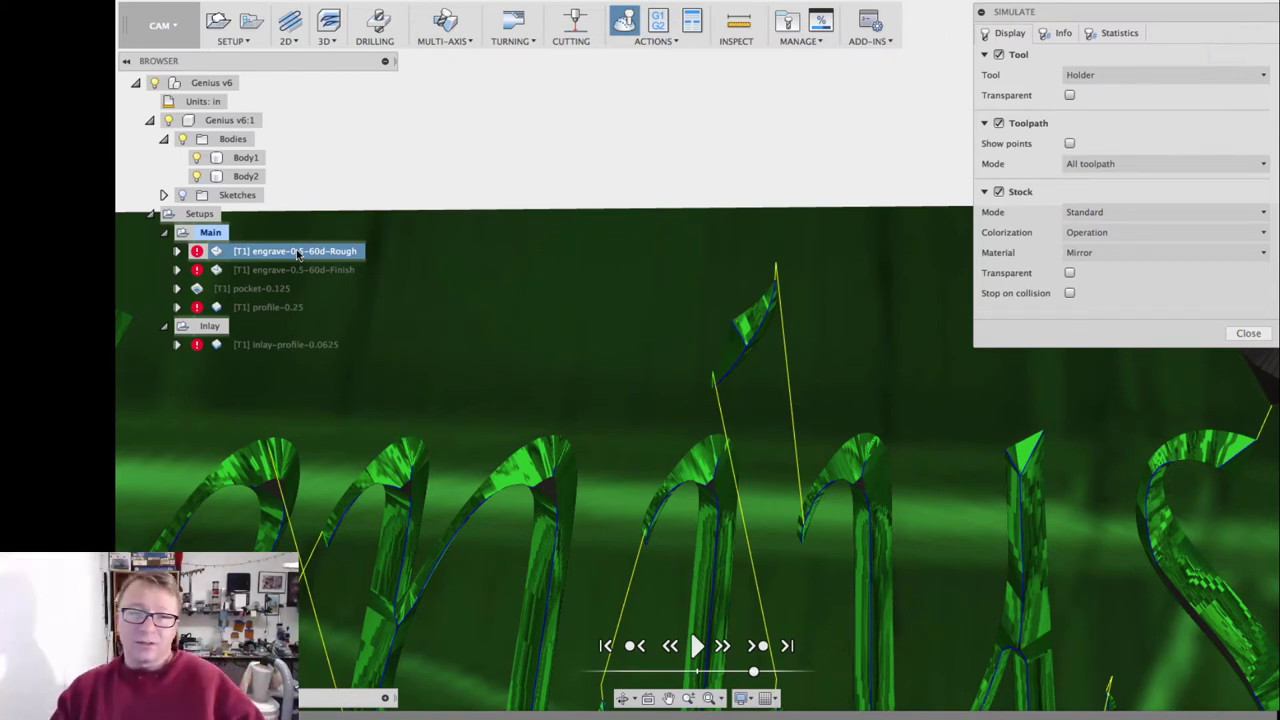
Step: Exit the simulation and hide the Body1 sign and Body2 hammer bodies to expose the toolpaths
left_click(1243, 336)
scroll(927, 259, "down", 5)
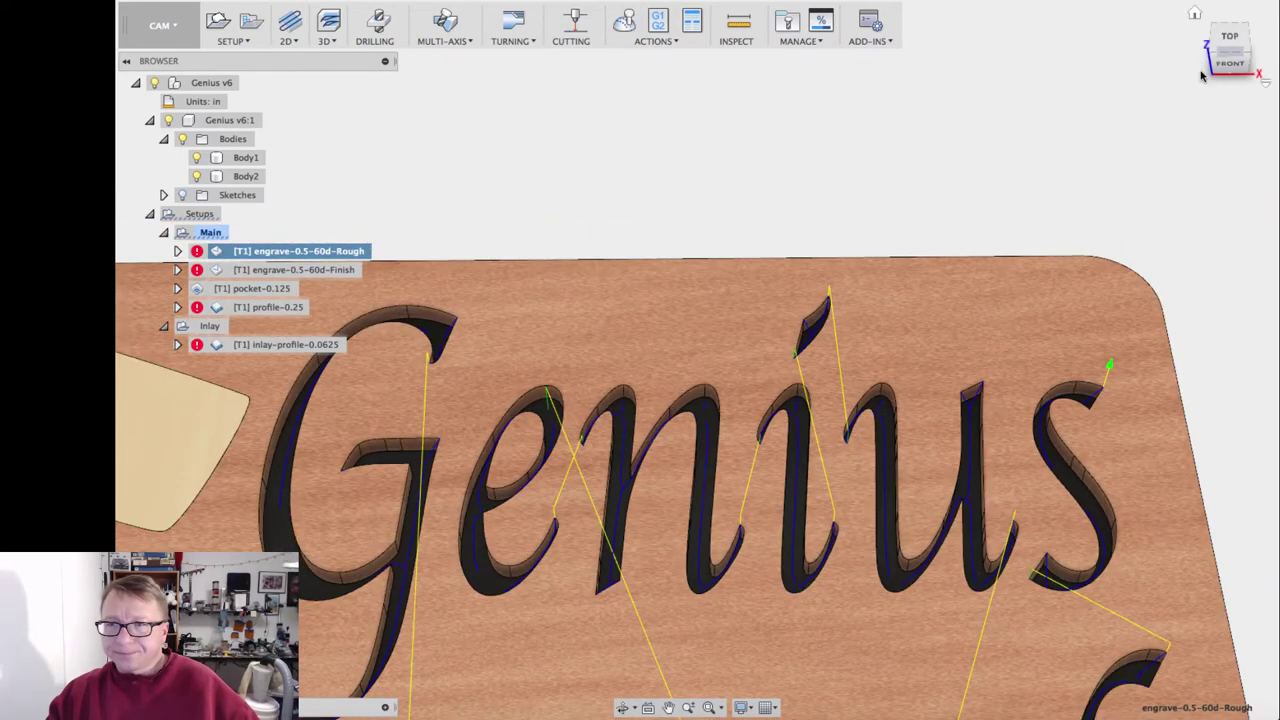
middle_click_drag(900, 300, 945, 267, "shift")
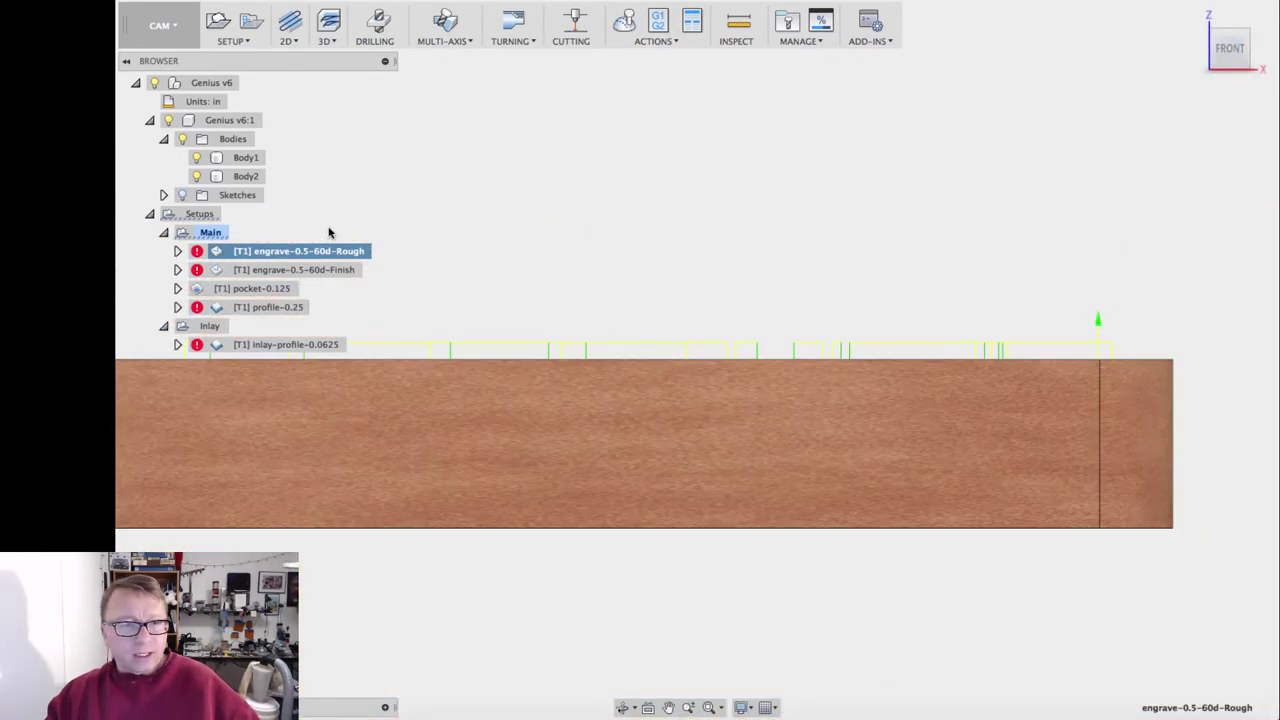
left_click(197, 157)
scroll(560, 269, "up", 3)
left_click(197, 176)
scroll(497, 277, "up", 2)
Step: Bring the rough engrave toolpath into a straight front view and fit it on screen
middle_click_drag(523, 420, 680, 426)
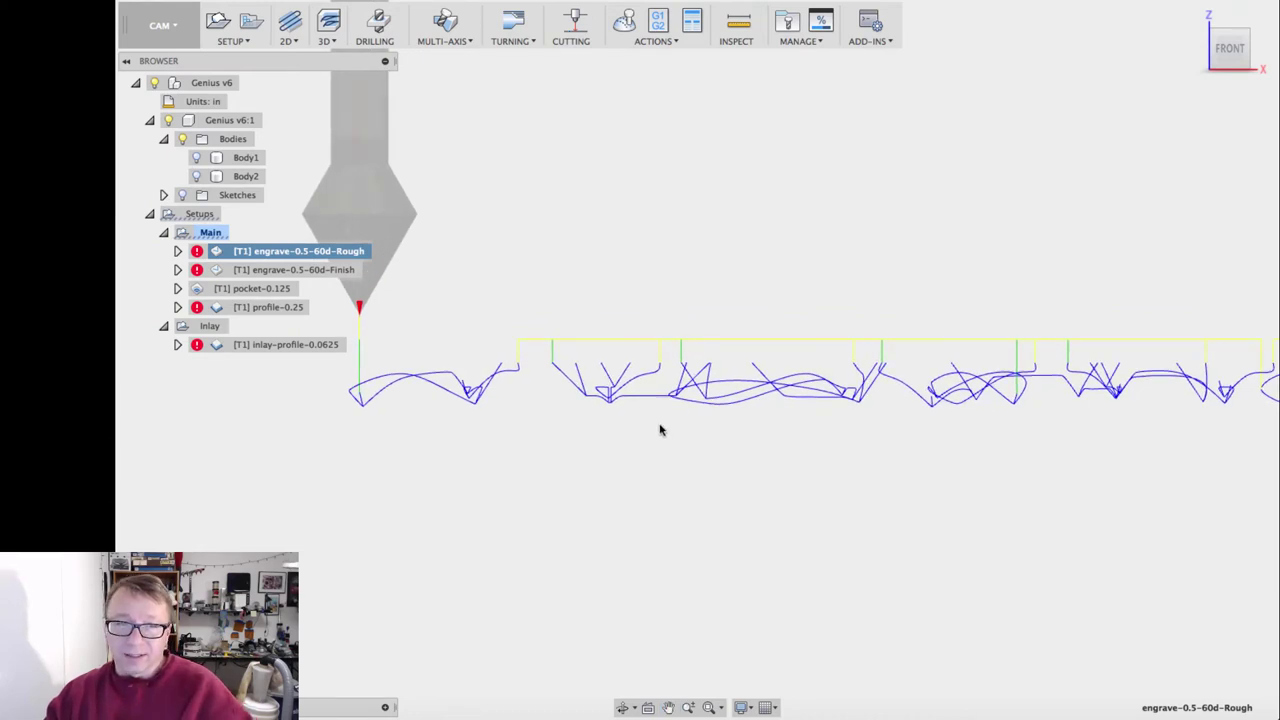
scroll(420, 401, "up", 4)
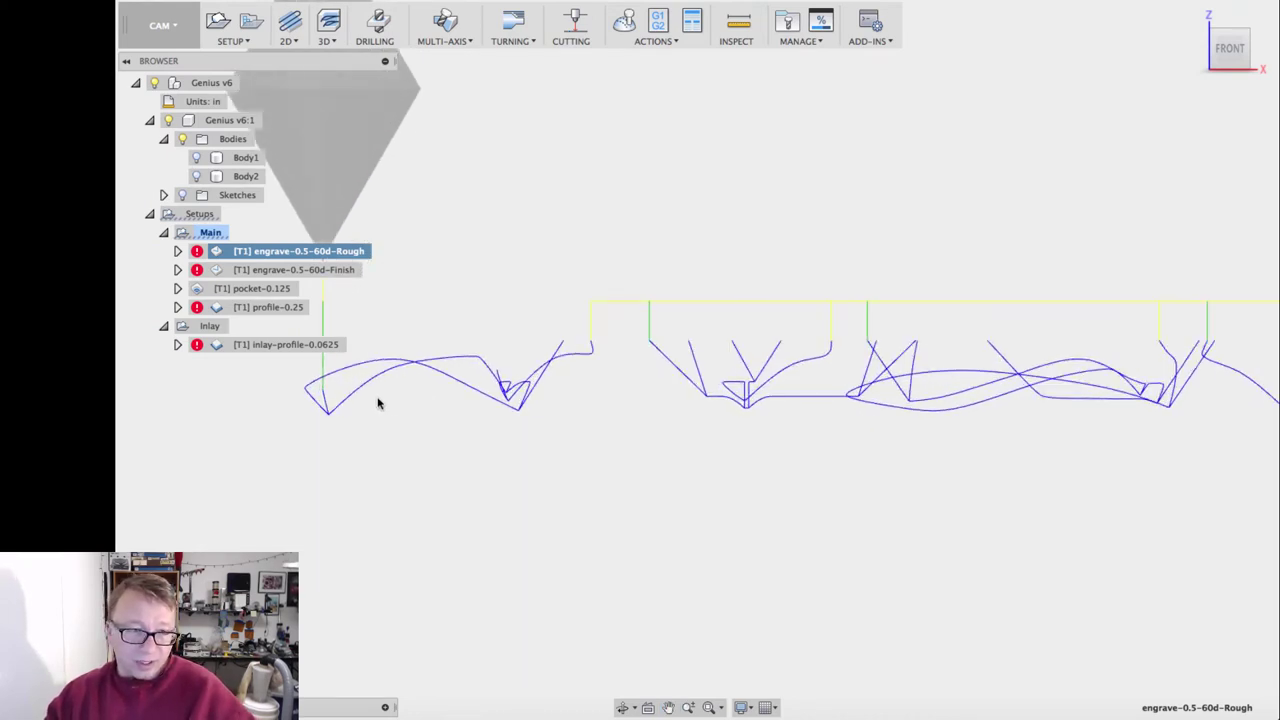
scroll(613, 382, "up", 3)
scroll(620, 391, "down", 6)
middle_click_drag(625, 414, 620, 446, "shift")
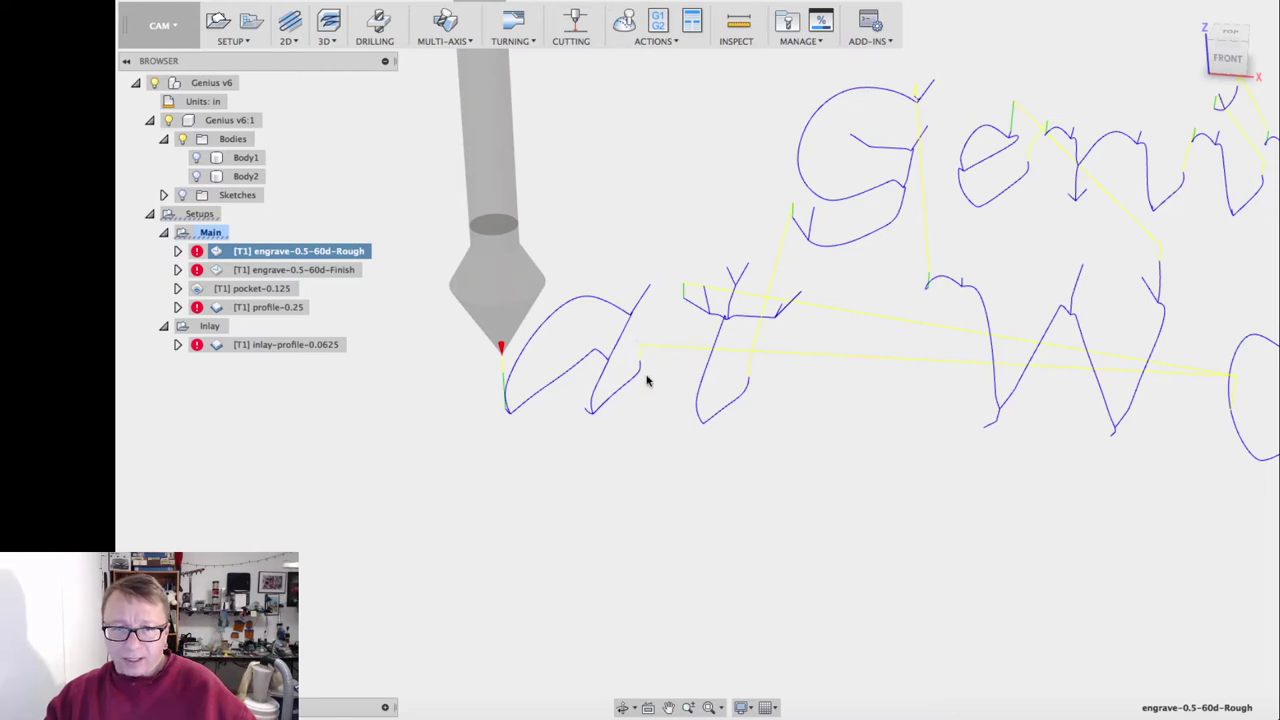
middle_click_drag(646, 385, 590, 367, "shift")
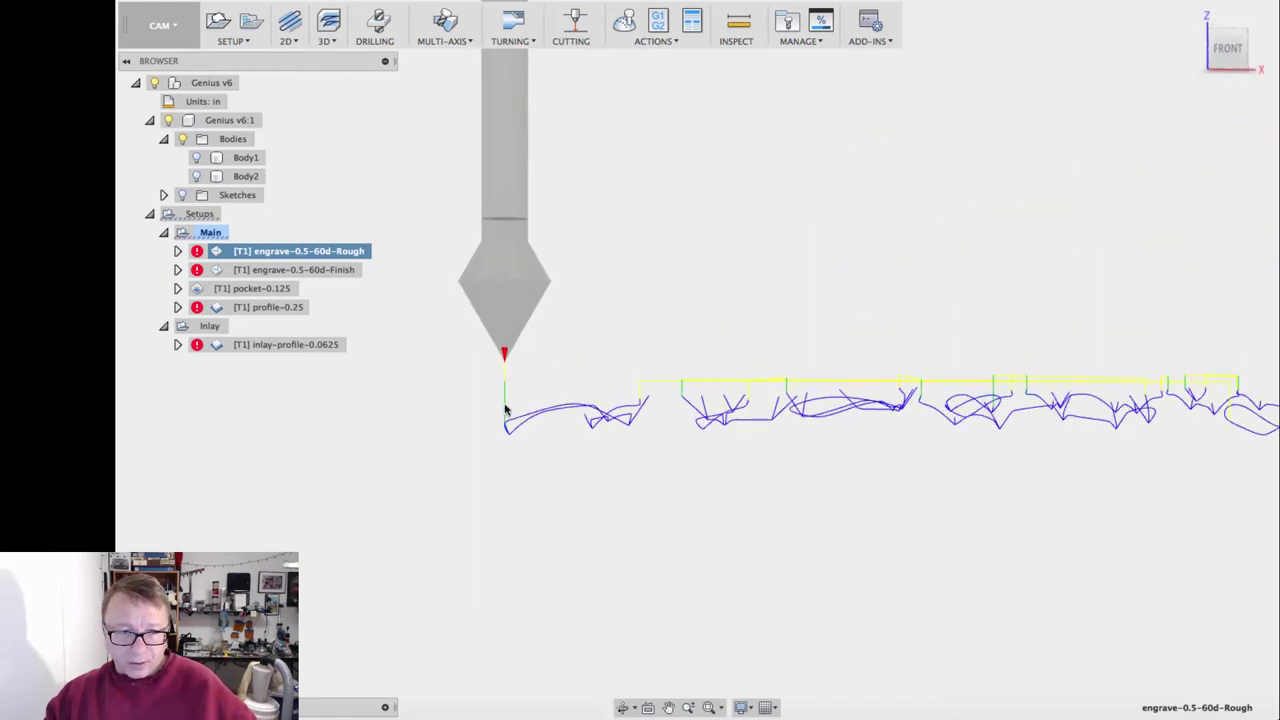
scroll(512, 430, "up", 5)
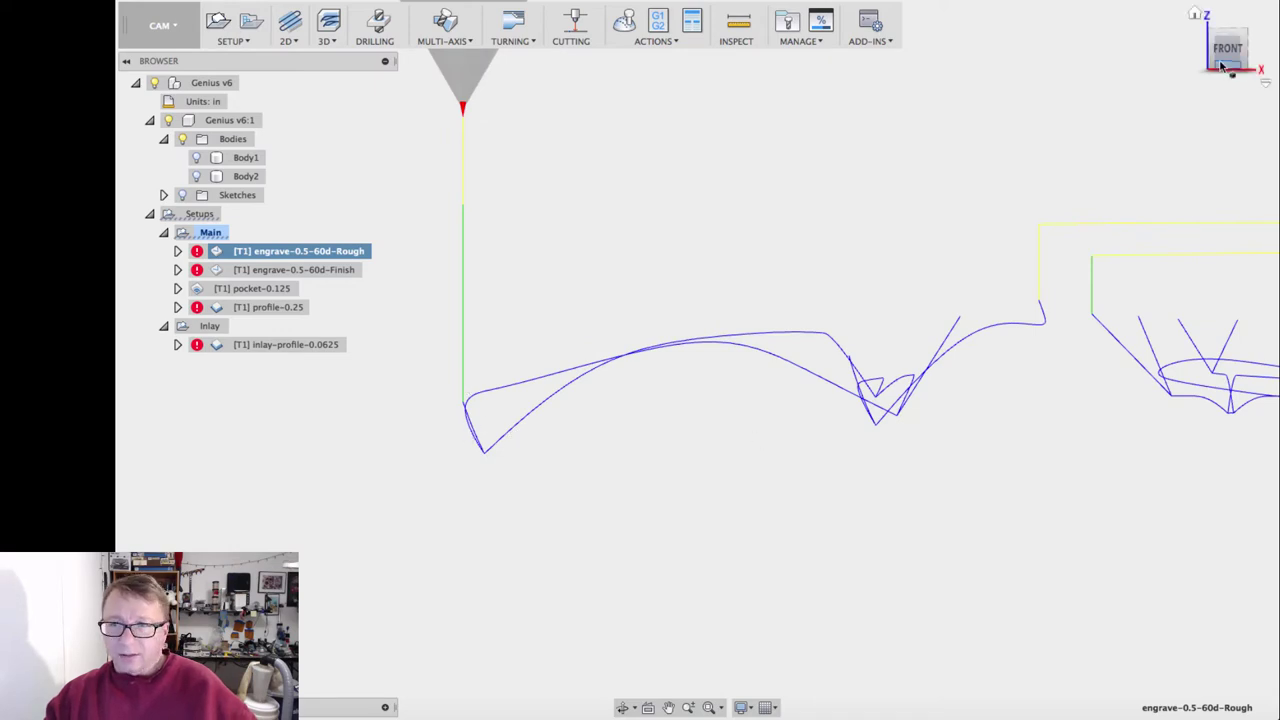
scroll(1014, 289, "down", 8)
middle_click_drag(1040, 297, 749, 346)
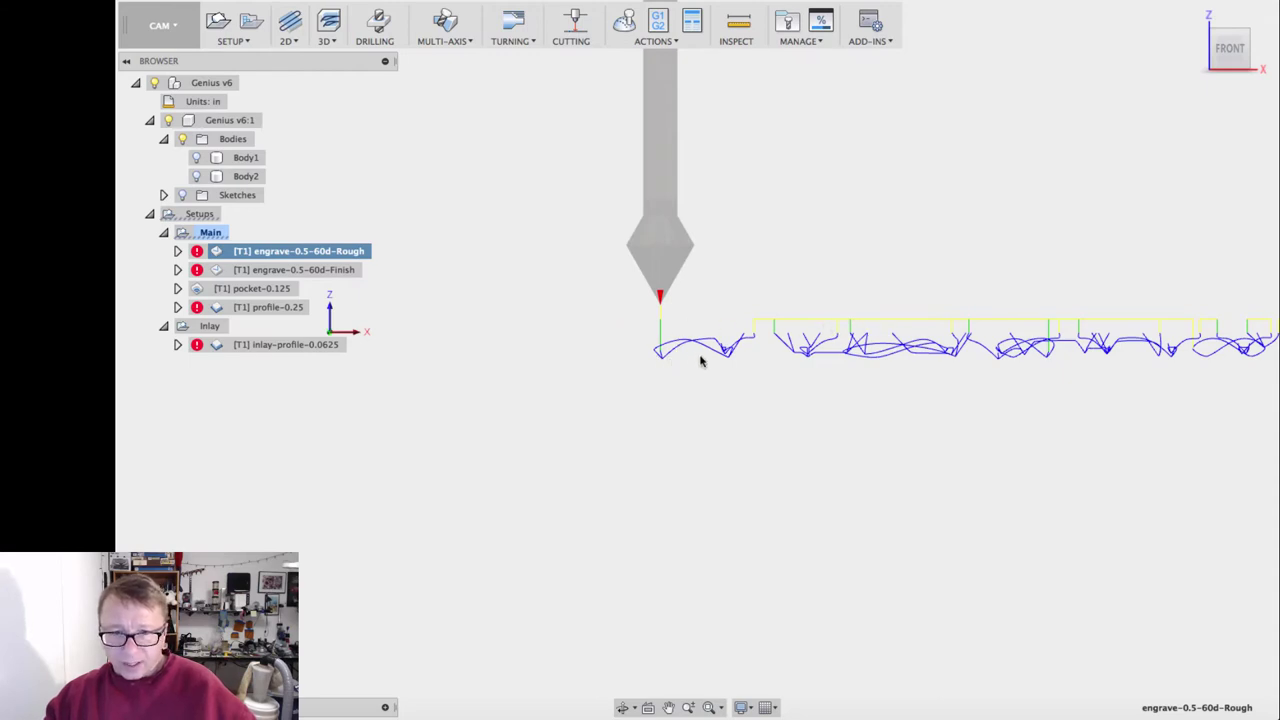
scroll(737, 362, "up", 3)
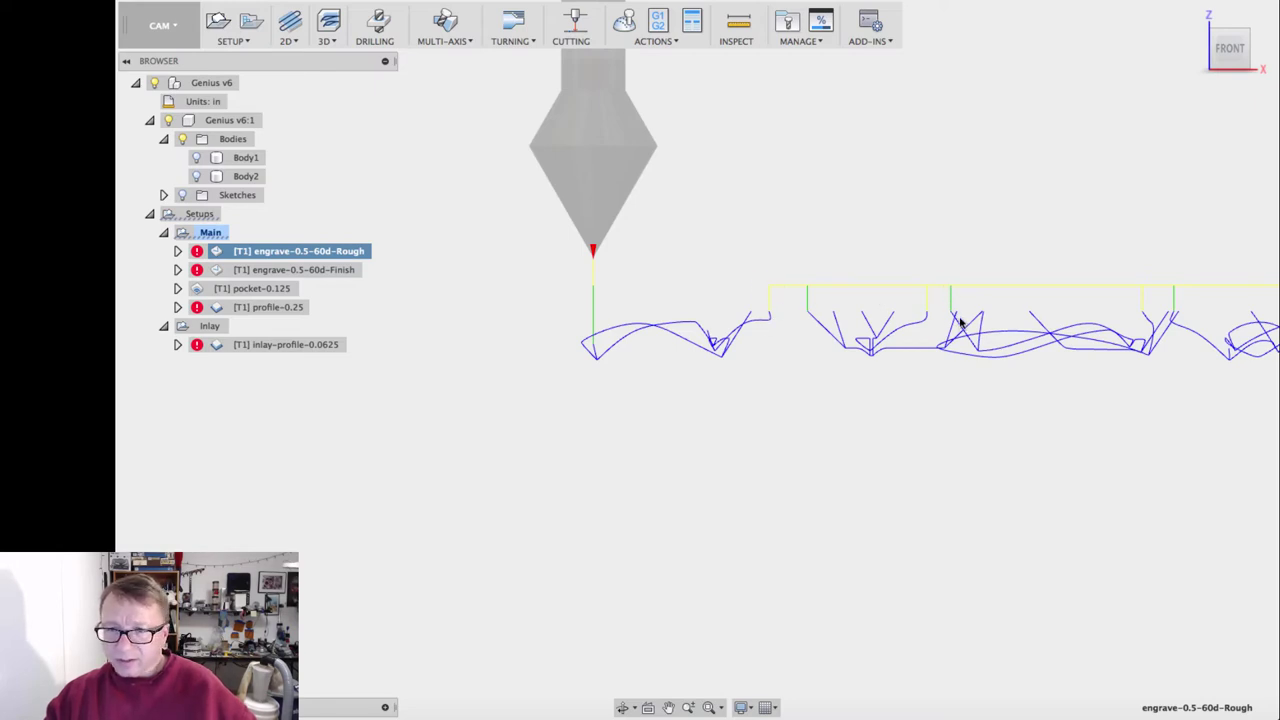
scroll(960, 322, "down", 2)
middle_click_drag(1006, 323, 766, 323)
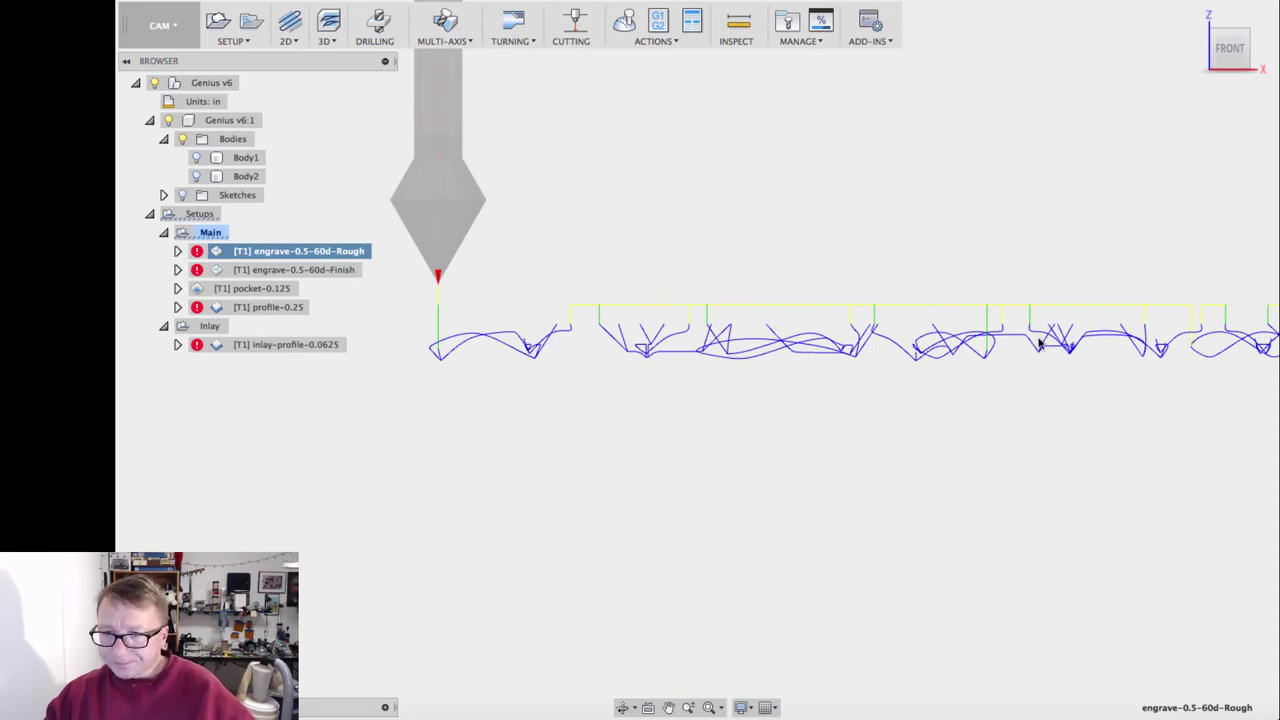
key("F6")
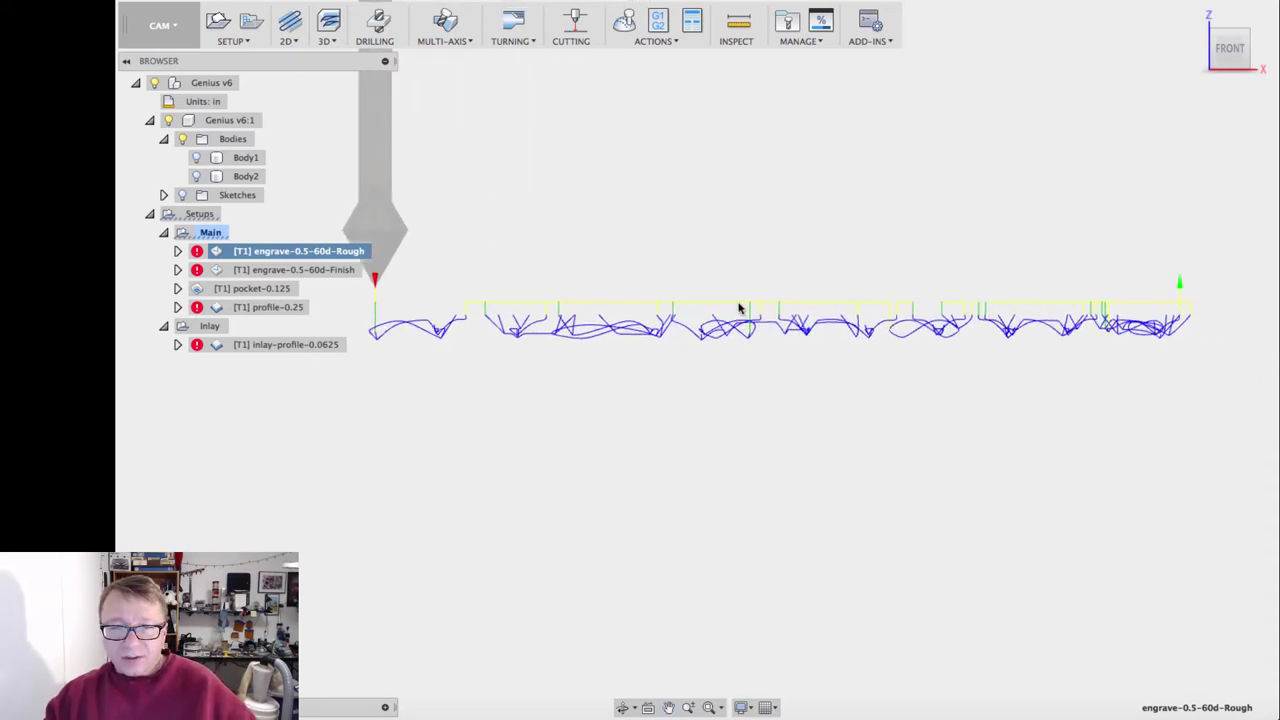
Step: Turn the Body2 hammer inlay back on and center the view over the stock
left_click(196, 176)
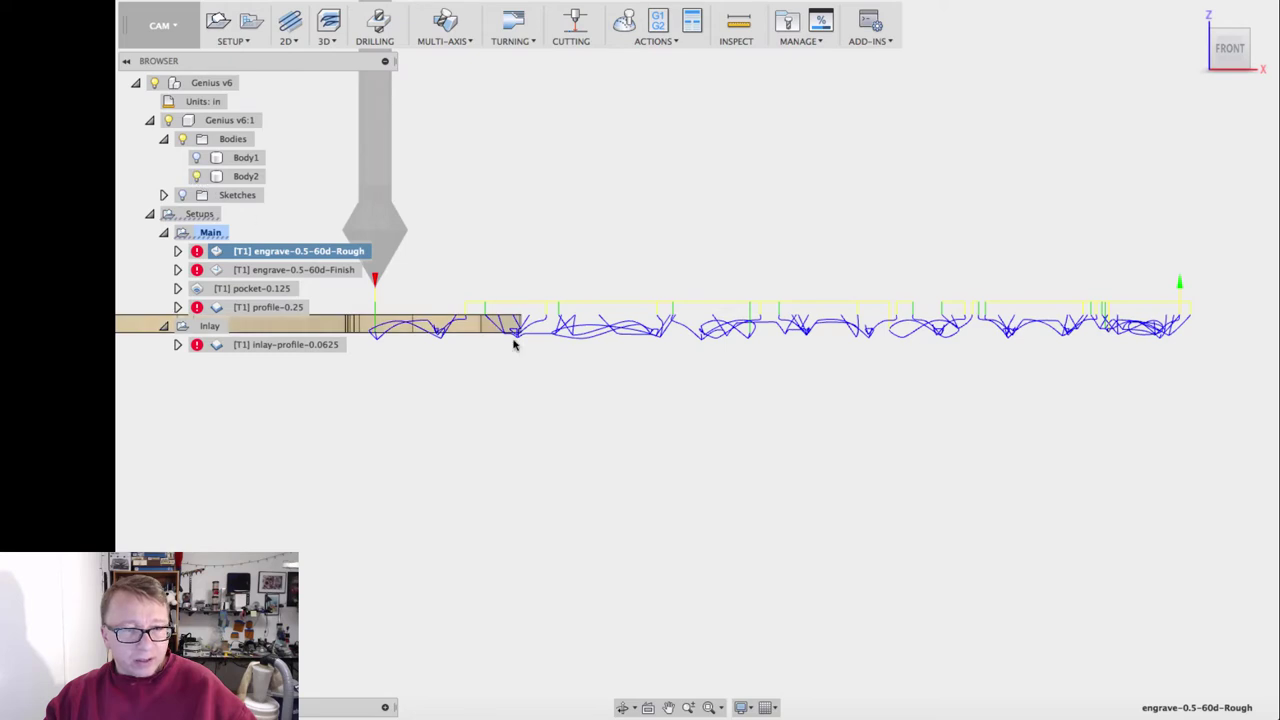
middle_click_drag(506, 333, 685, 327)
scroll(685, 327, "up", 3)
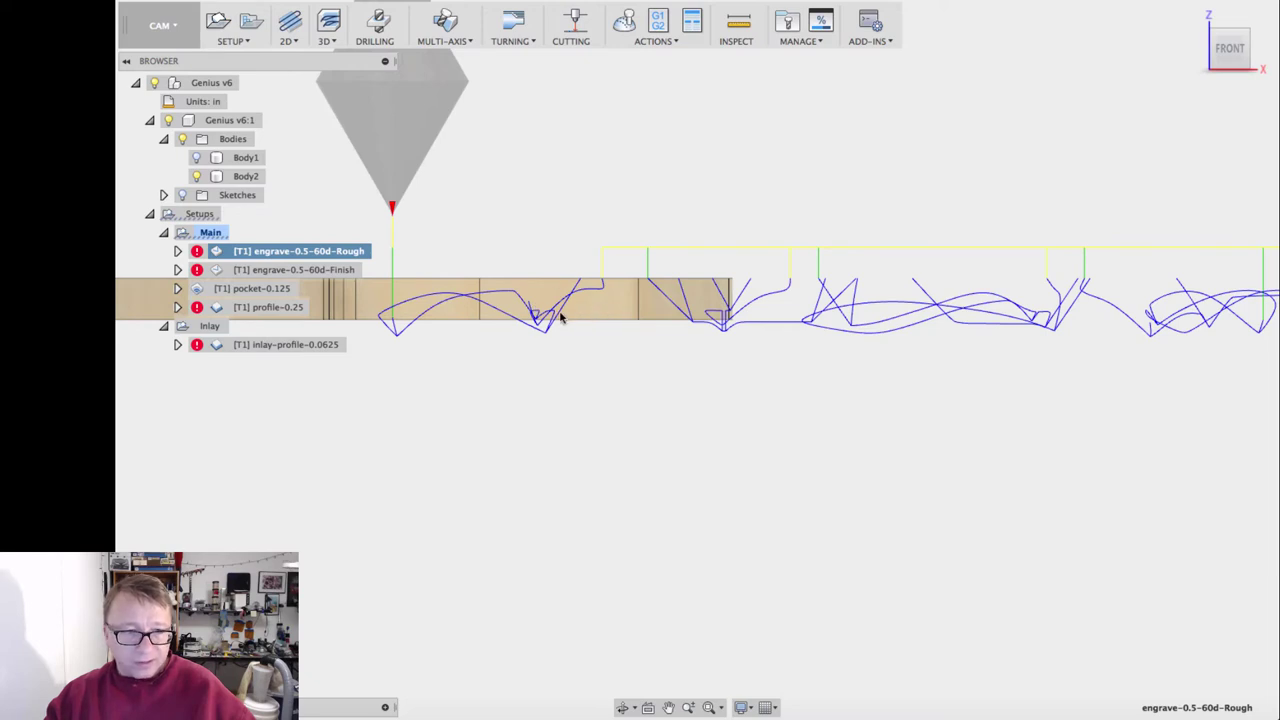
scroll(731, 346, "down", 4)
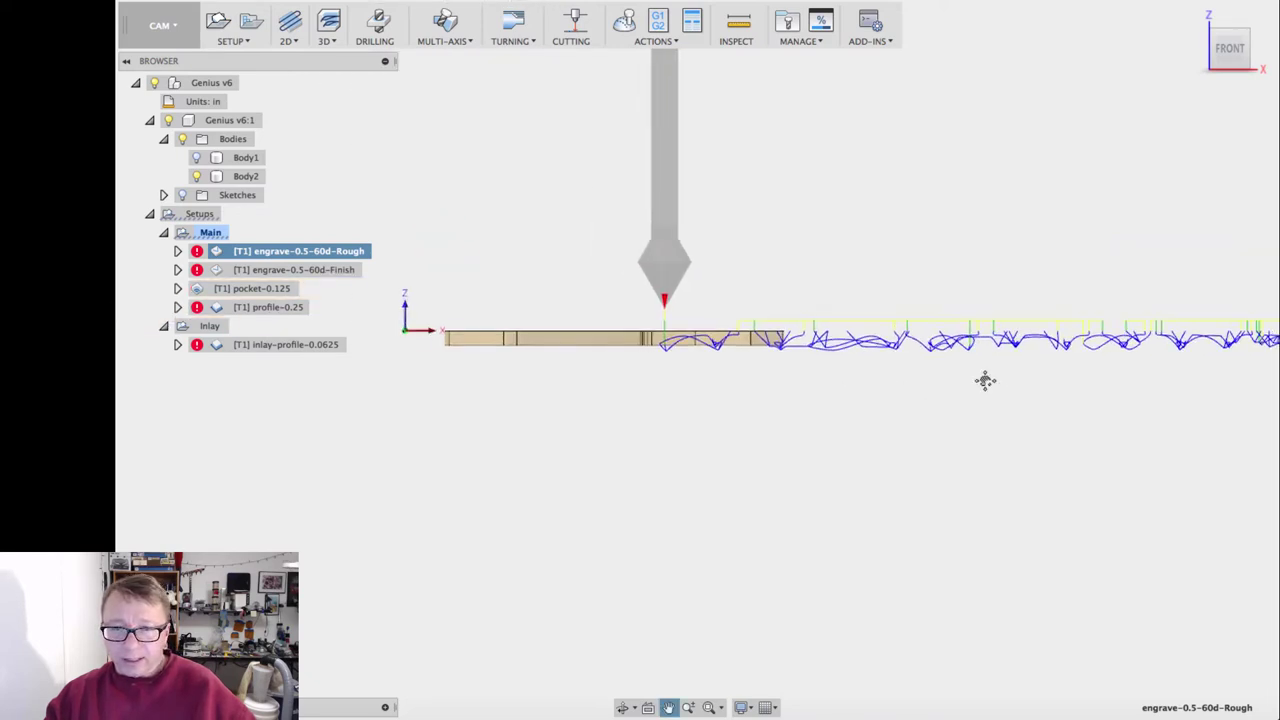
left_click_drag(955, 377, 838, 367)
Step: Review engrave-0.5-60d-Rough's Heights settings, including the -0.410539 in bottom offset, and cancel unchanged
right_click(306, 256)
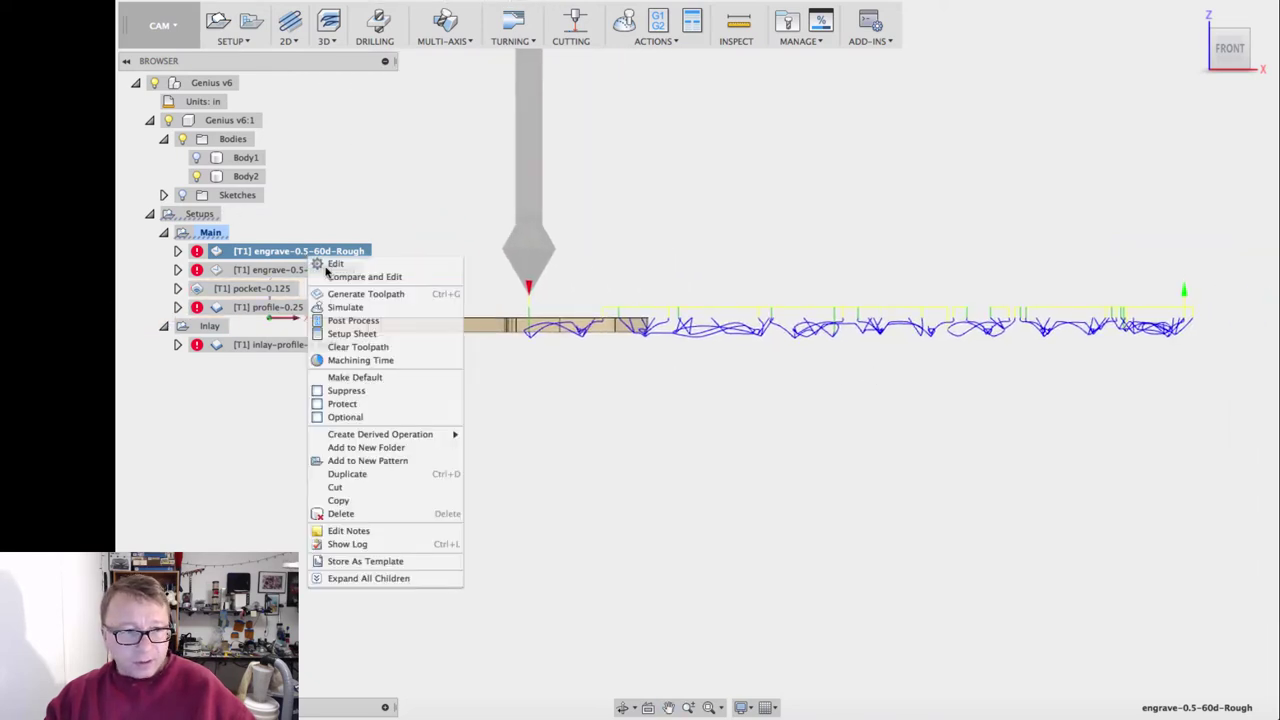
left_click(336, 264)
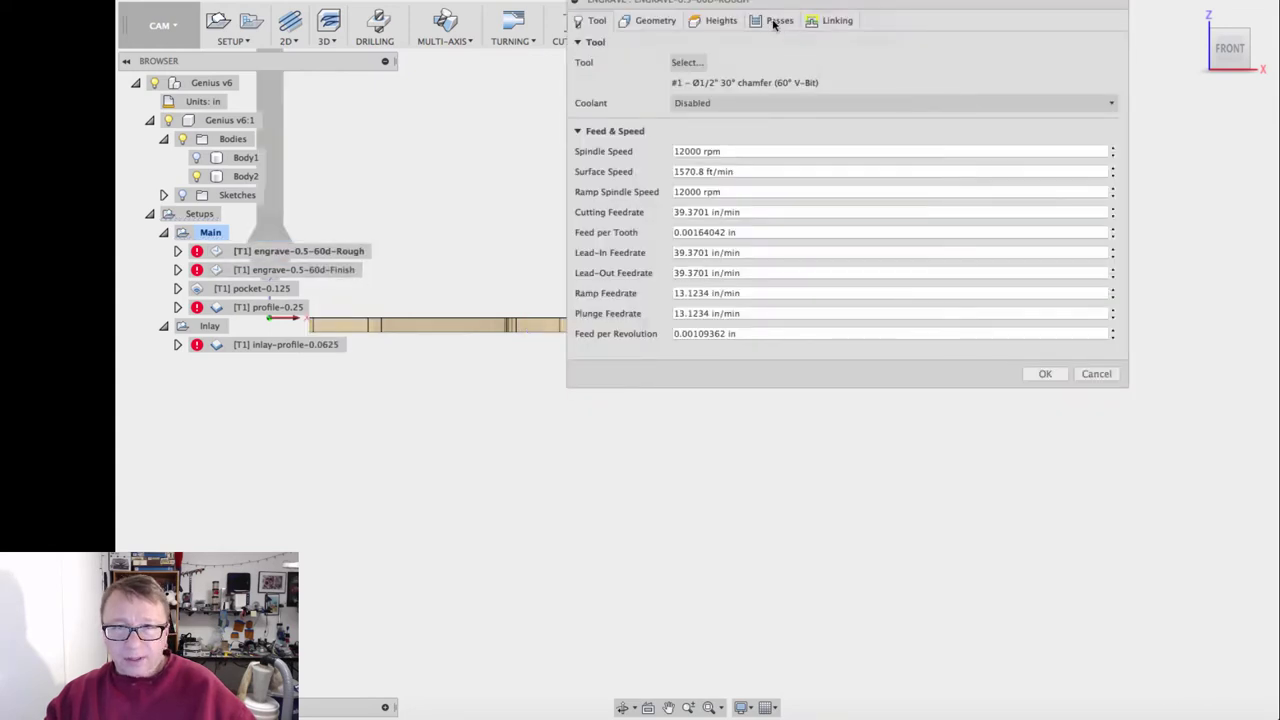
left_click(722, 21)
left_click(617, 357)
left_click_drag(617, 357, 723, 355)
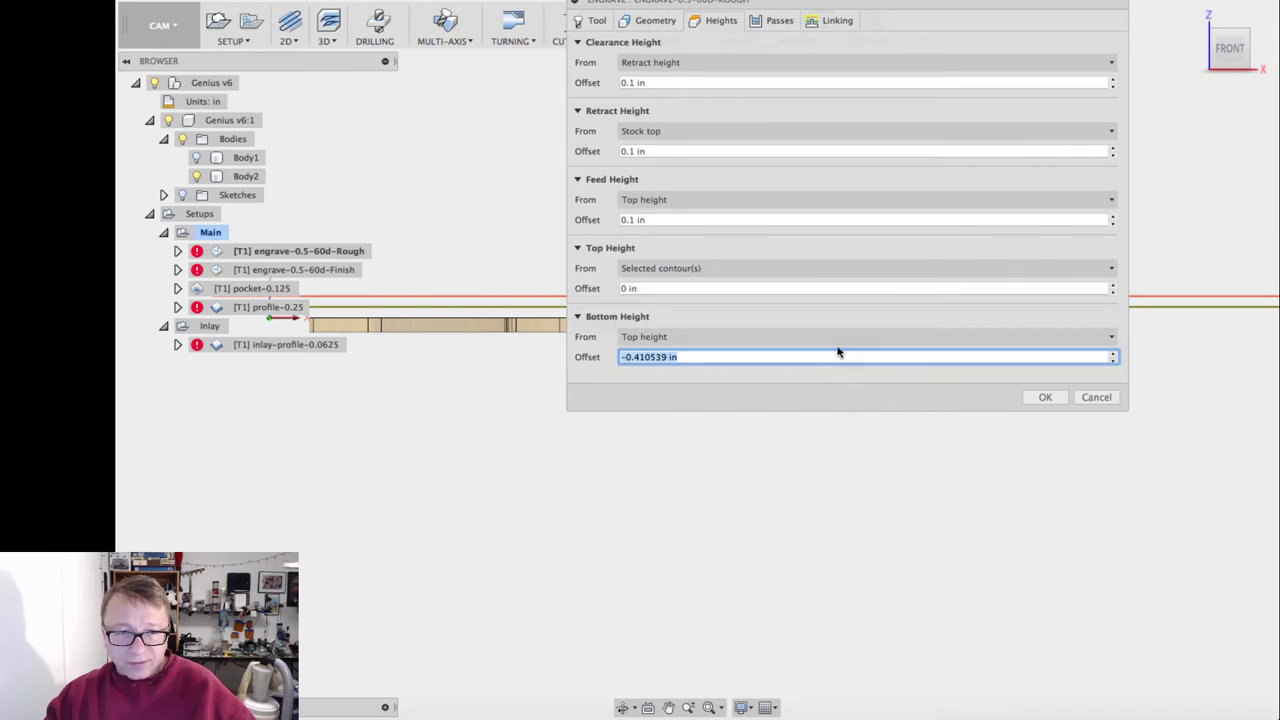
left_click(1115, 400)
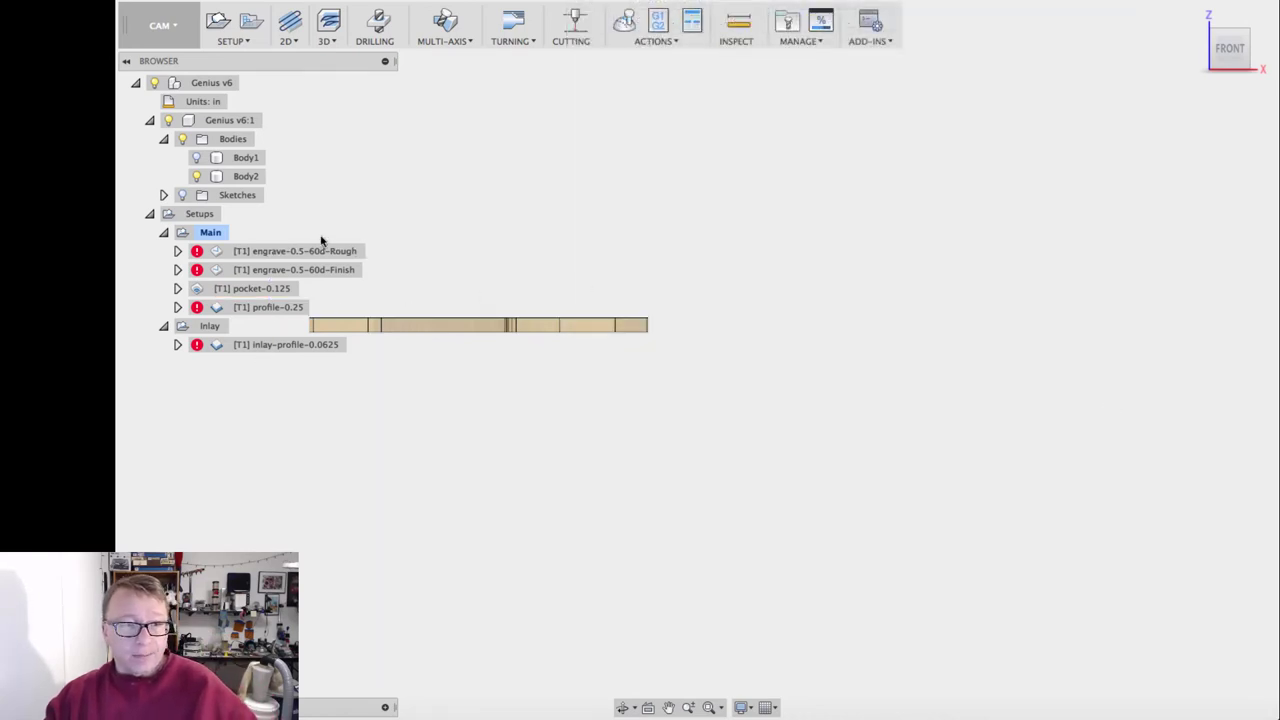
Step: Re-display the engrave-0.5-60d-Rough toolpath and zoom in and out to examine its plunges along the stock
left_click(314, 253)
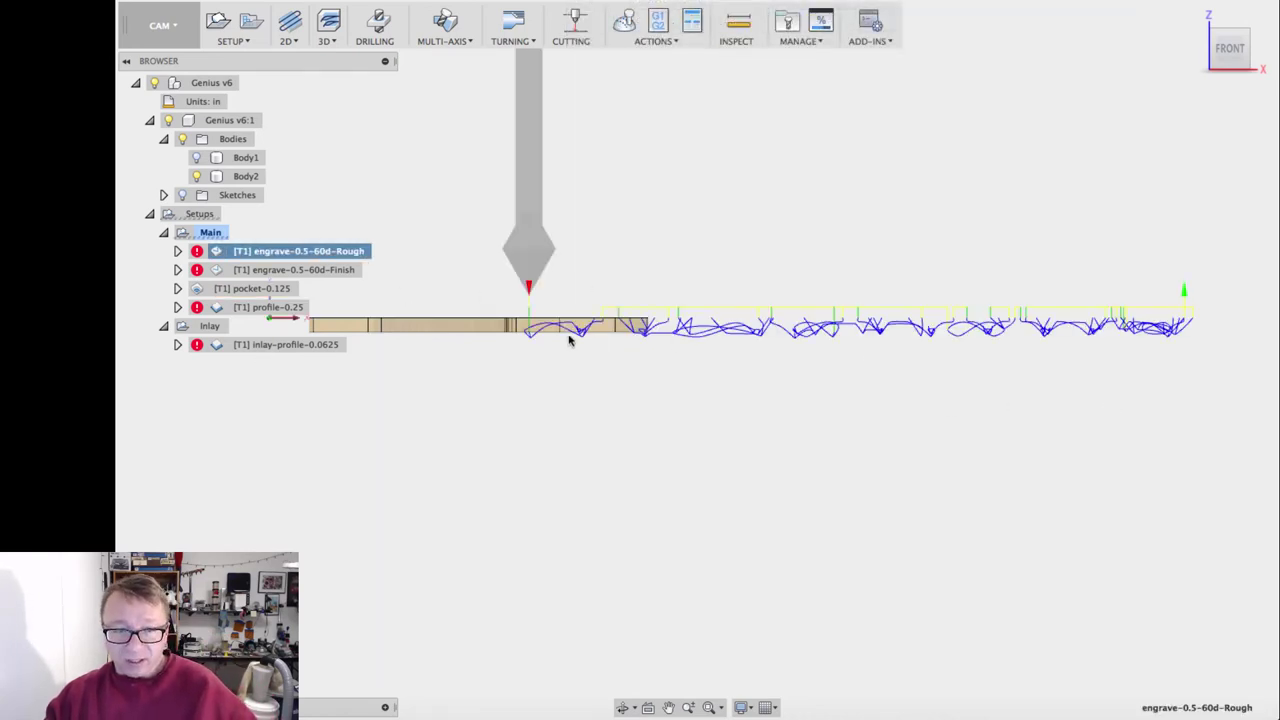
scroll(491, 334, "up", 4)
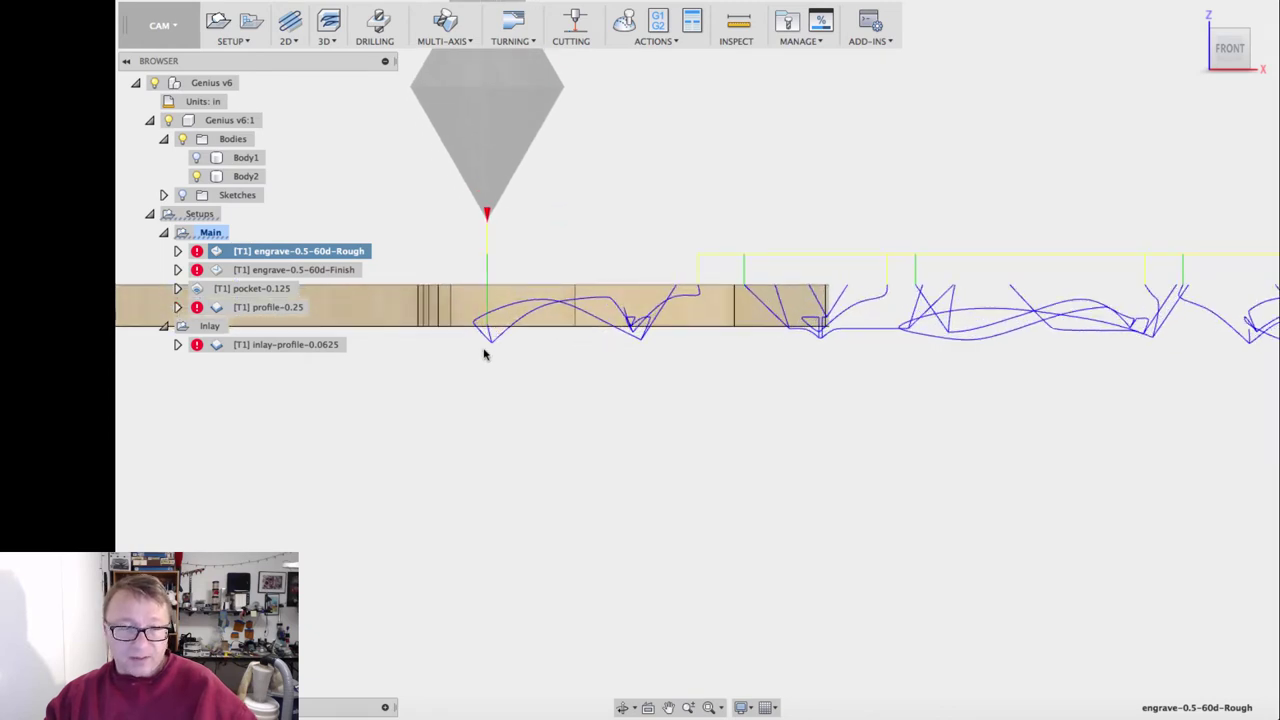
scroll(590, 375, "down", 2)
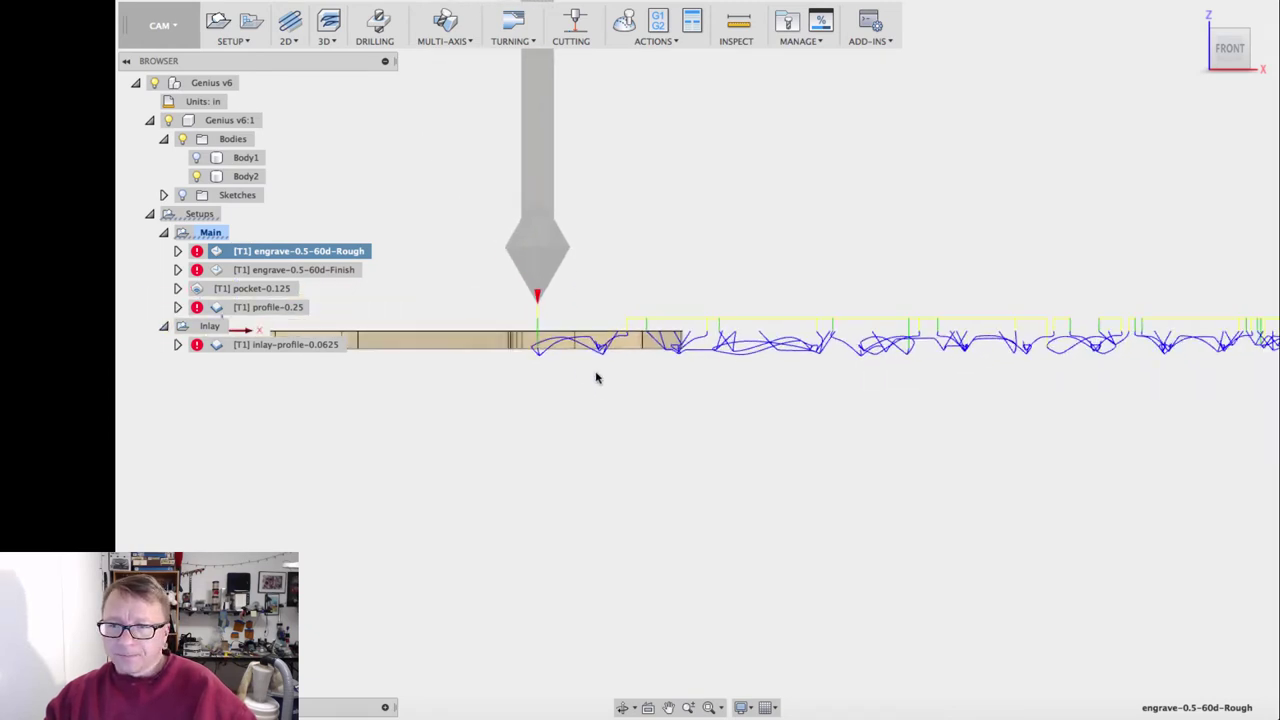
scroll(595, 377, "down", 1)
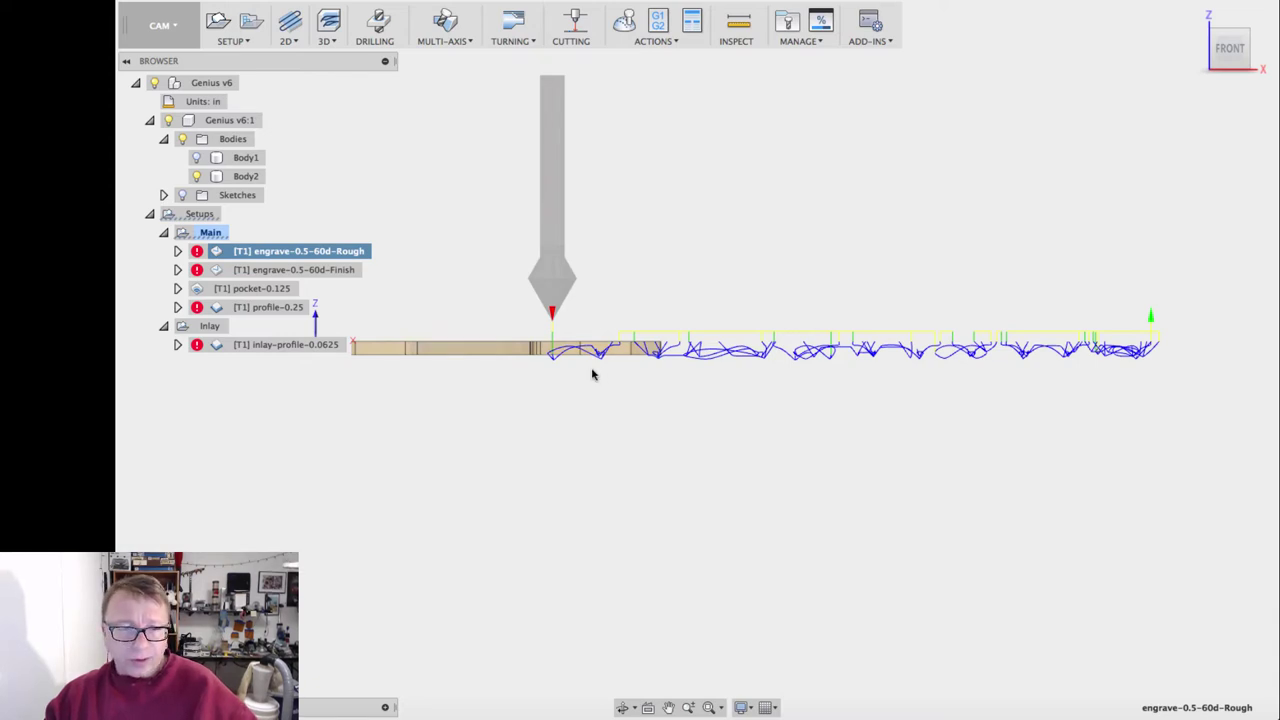
scroll(592, 375, "up", 1)
scroll(592, 378, "down", 1)
scroll(636, 363, "down", 1)
scroll(636, 363, "up", 1)
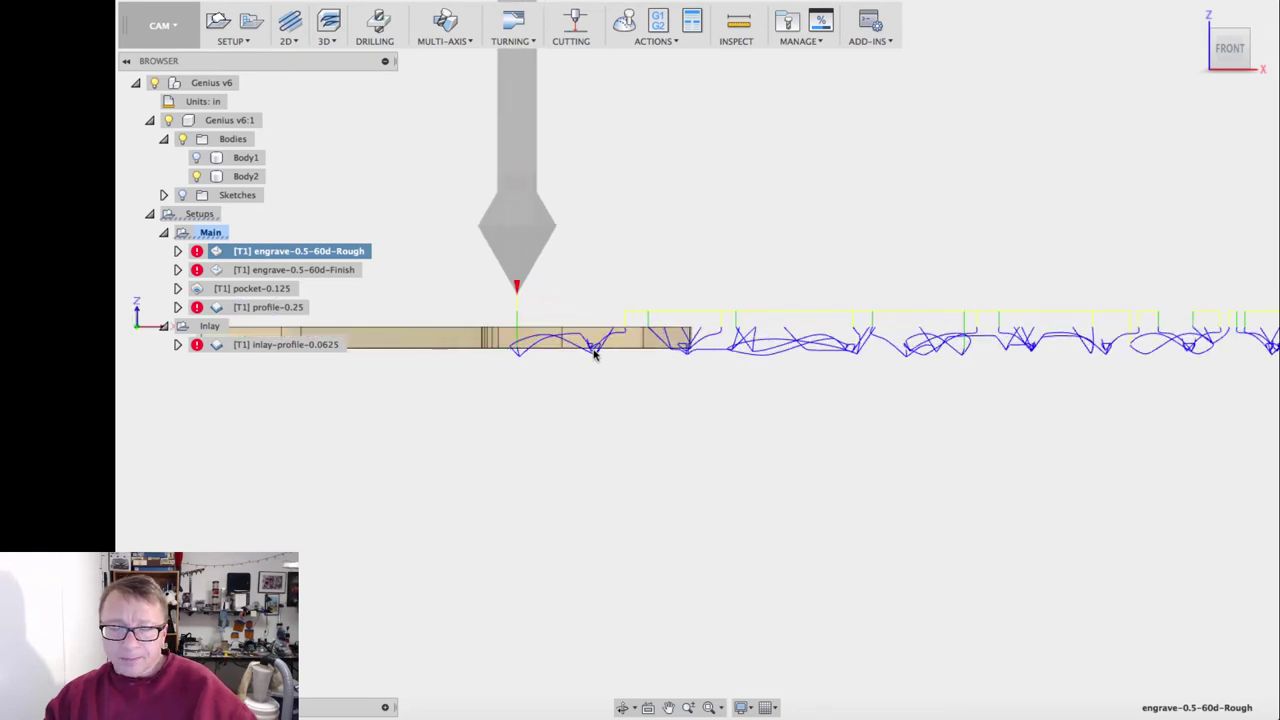
scroll(493, 370, "up", 1)
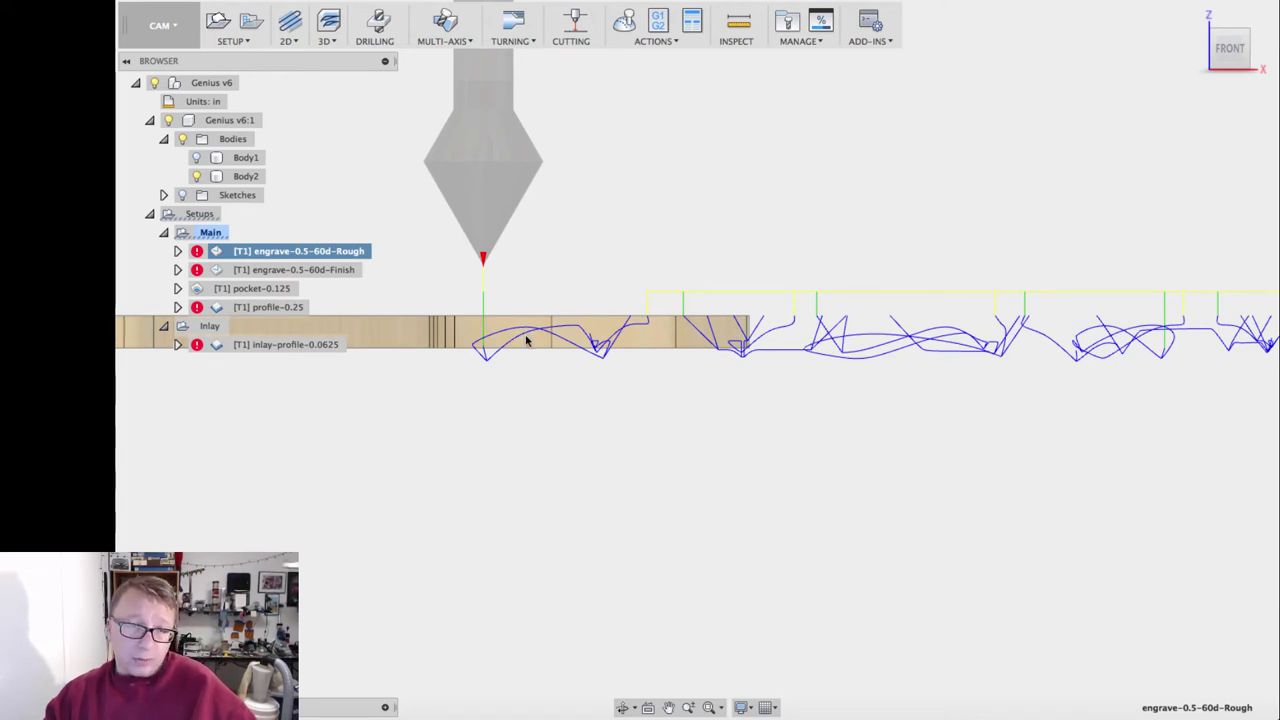
scroll(540, 346, "down", 2)
scroll(566, 373, "down", 1)
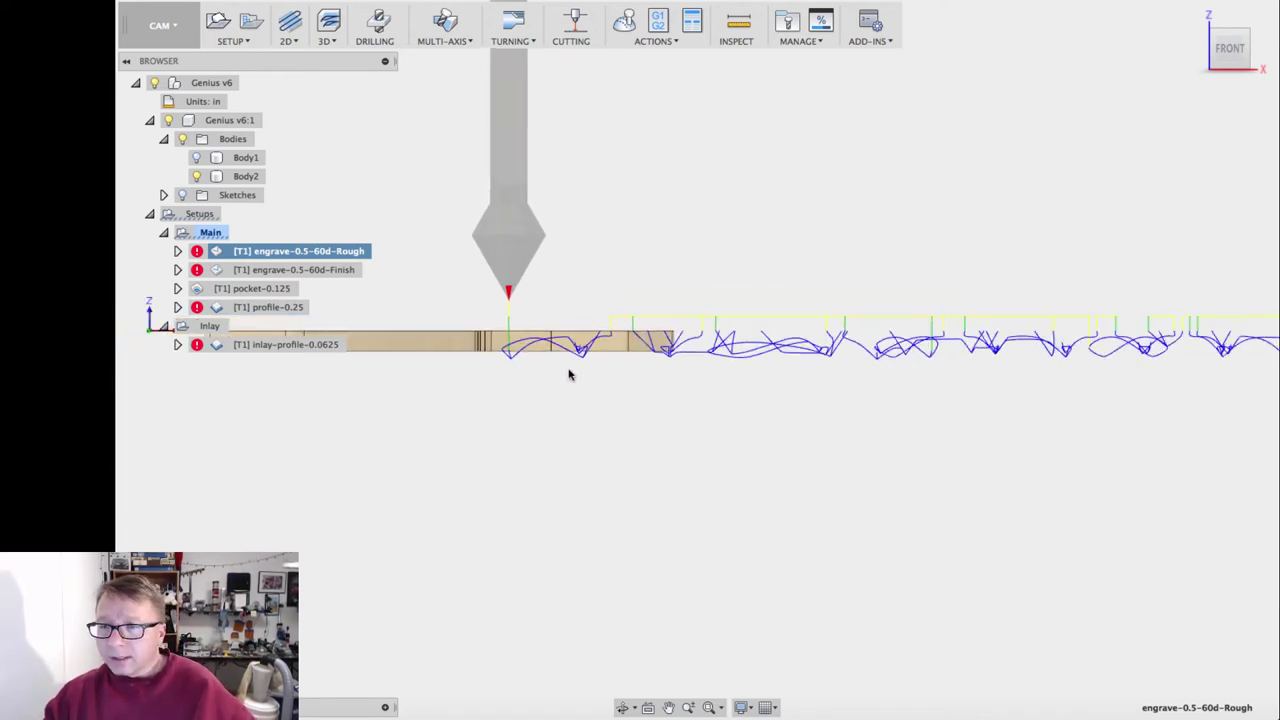
scroll(572, 380, "down", 1)
middle_click_drag(574, 383, 700, 380, "shift")
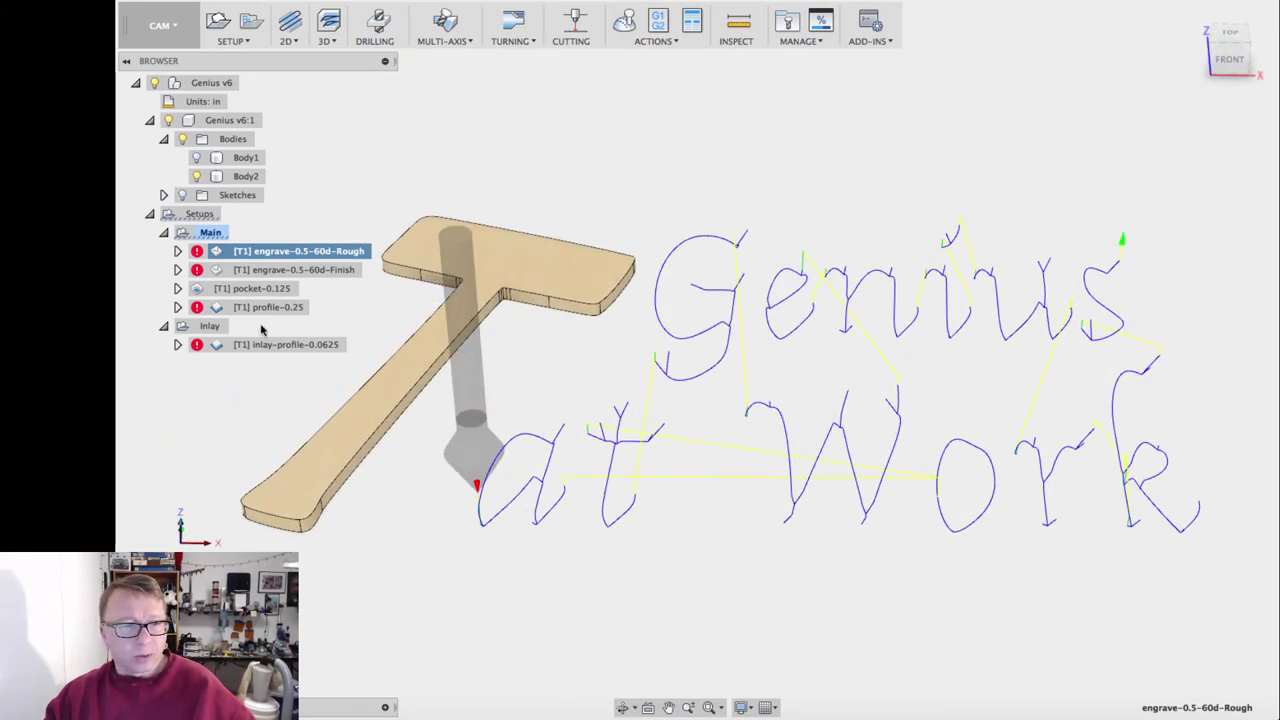